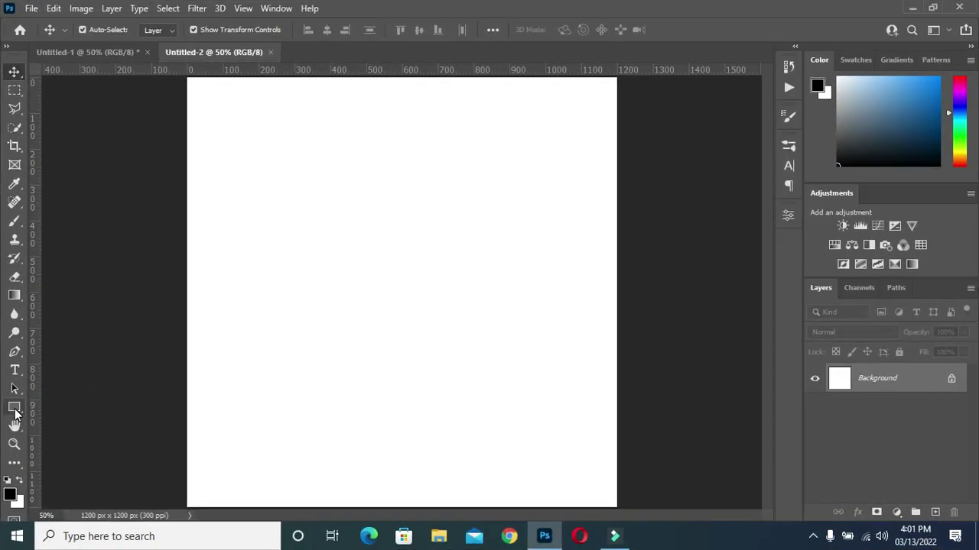
Draw a 744 × 136 px black rounded rectangle bar across the middle of the canvas
click(14, 408)
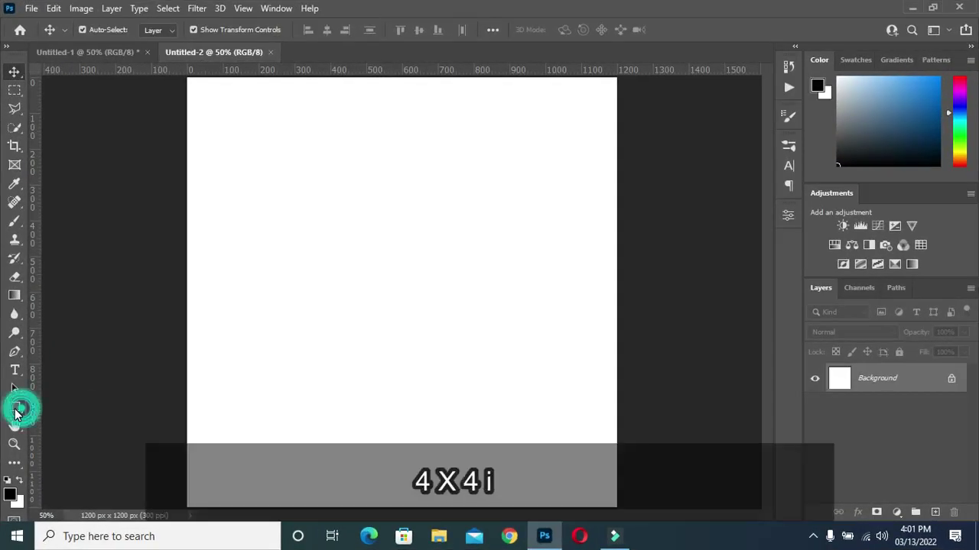
click(14, 408)
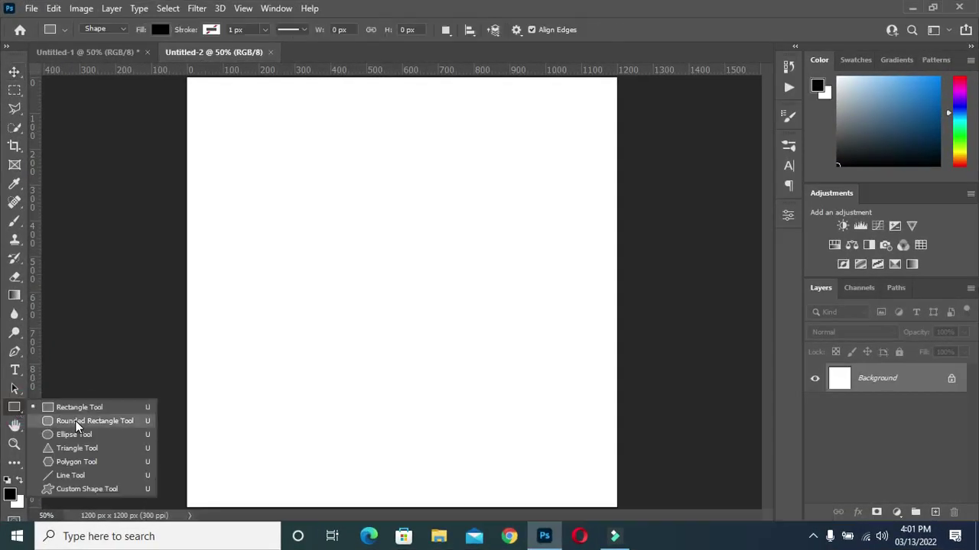
click(75, 421)
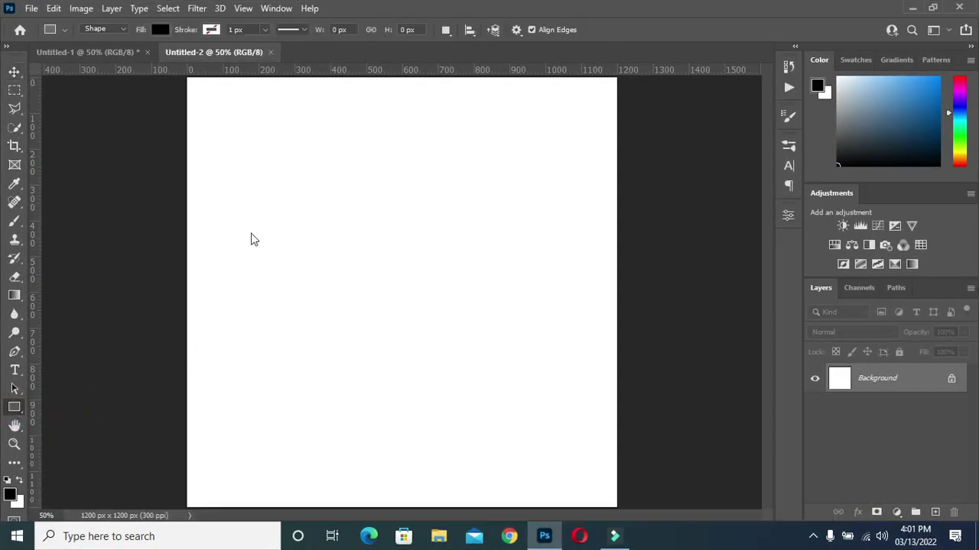
drag(240, 258, 509, 306)
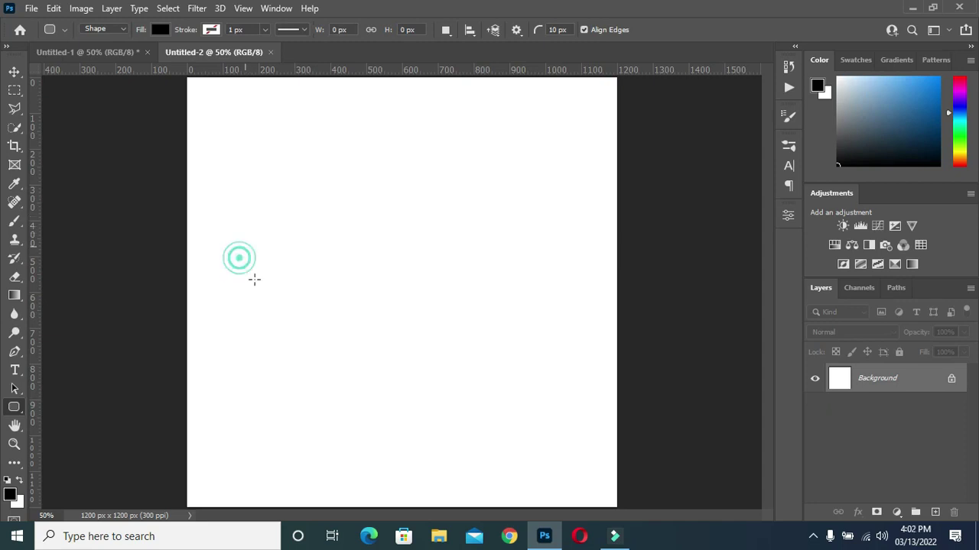
drag(509, 305, 505, 307)
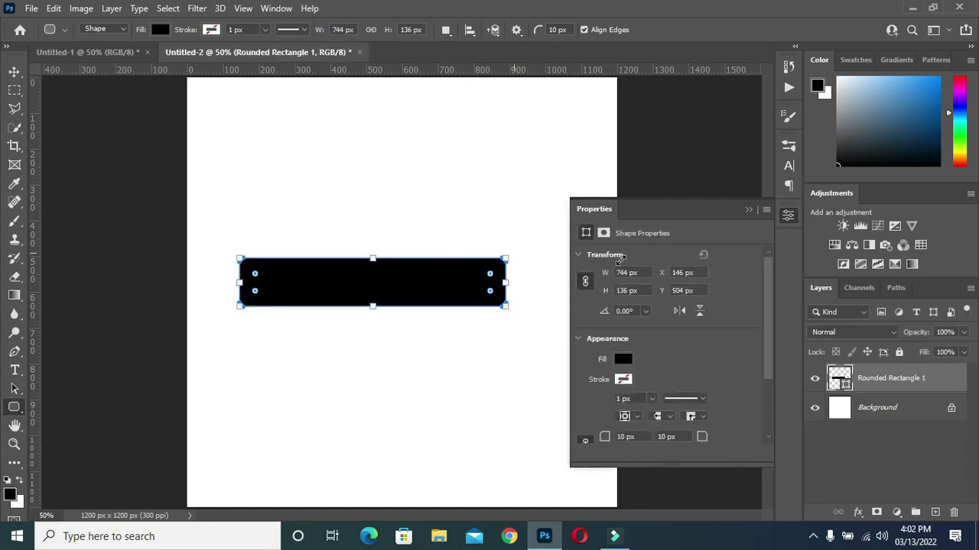
click(747, 208)
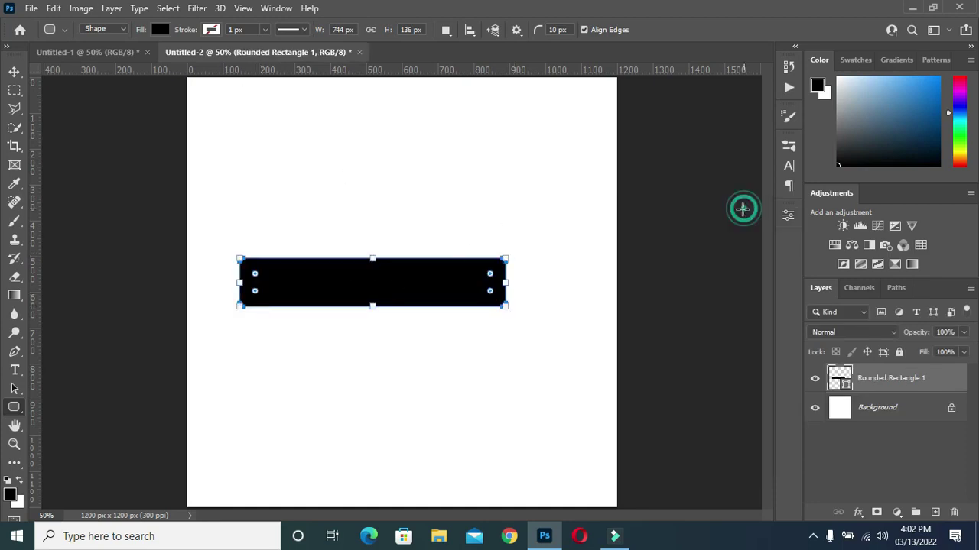
click(14, 71)
Add a Gradient Overlay layer effect to the bar
click(858, 512)
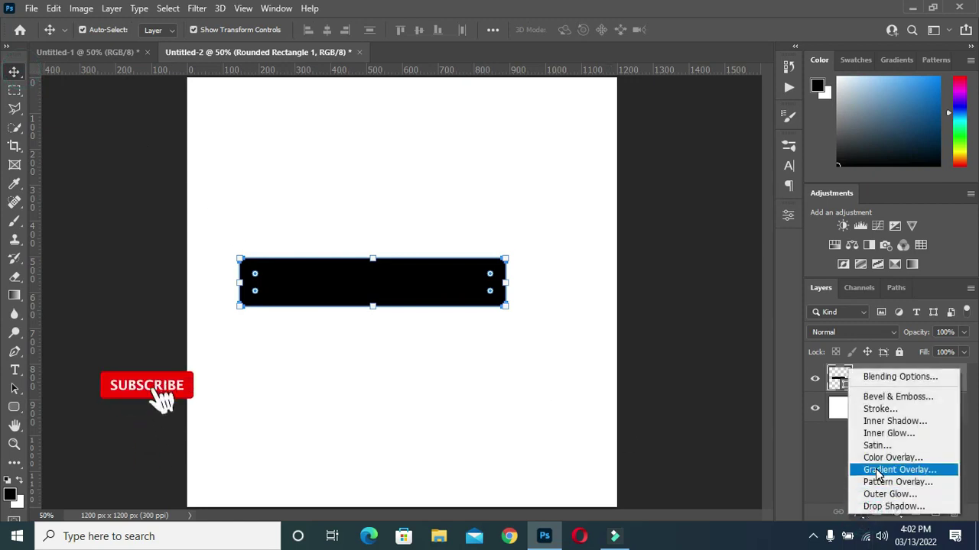
click(883, 473)
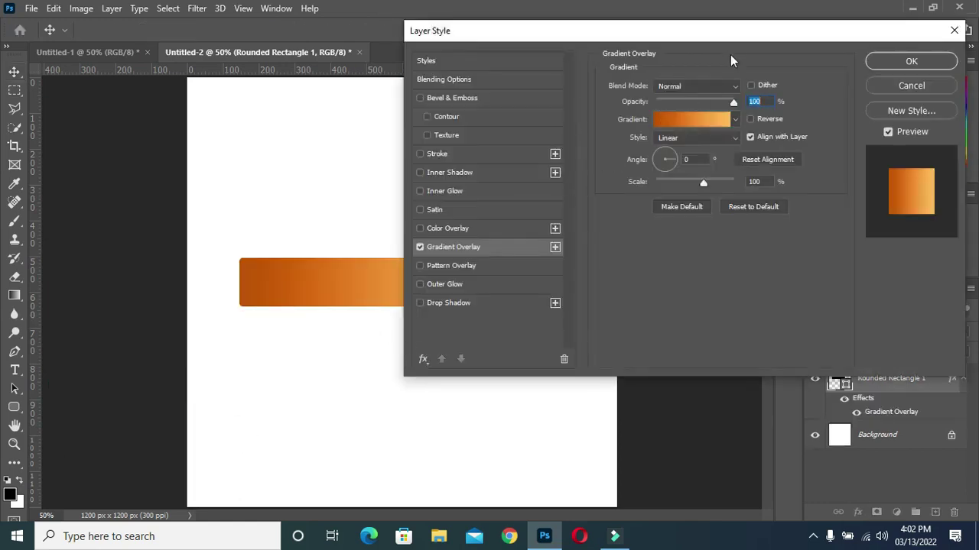
drag(715, 31, 880, 48)
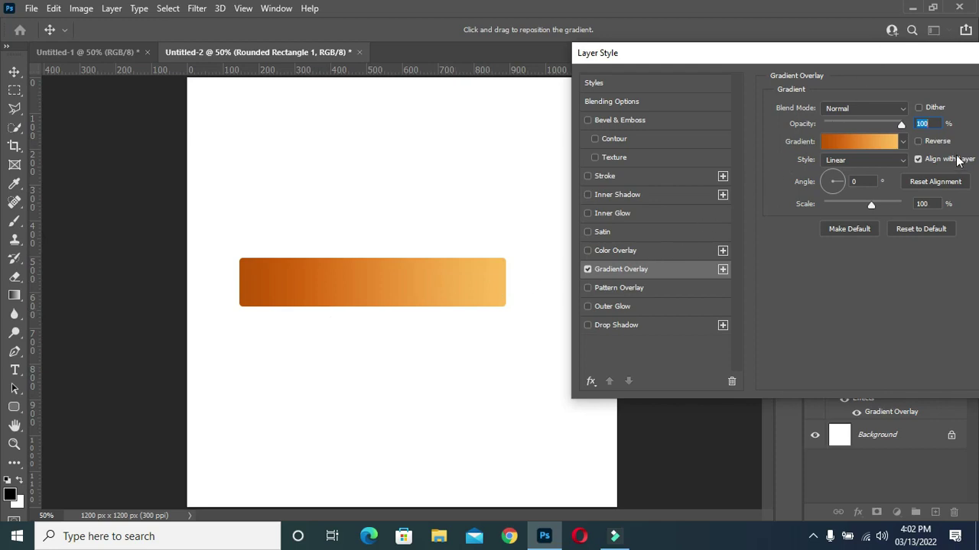
drag(830, 55, 621, 60)
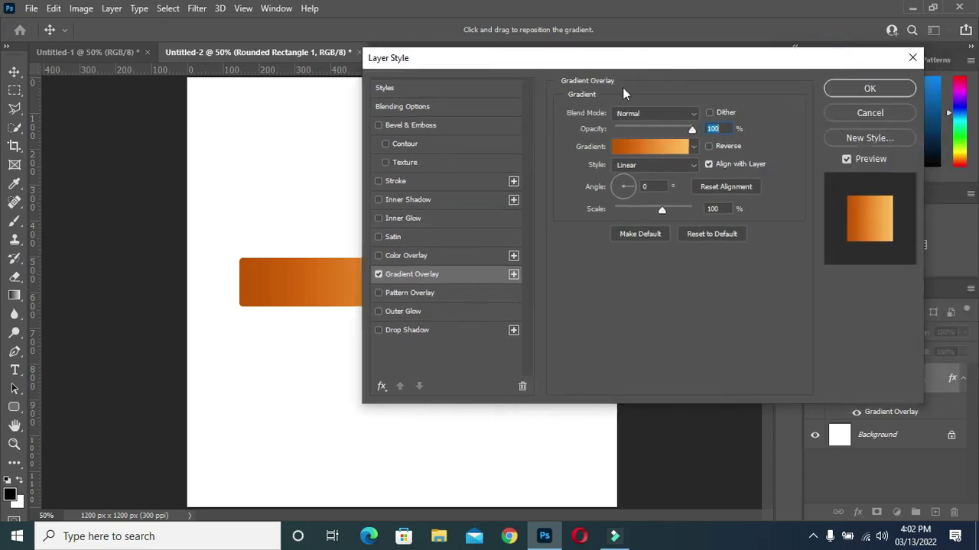
Set the gradient stops to dark orange bb5401 and light orange febd57, and apply it
click(632, 145)
click(618, 310)
click(681, 373)
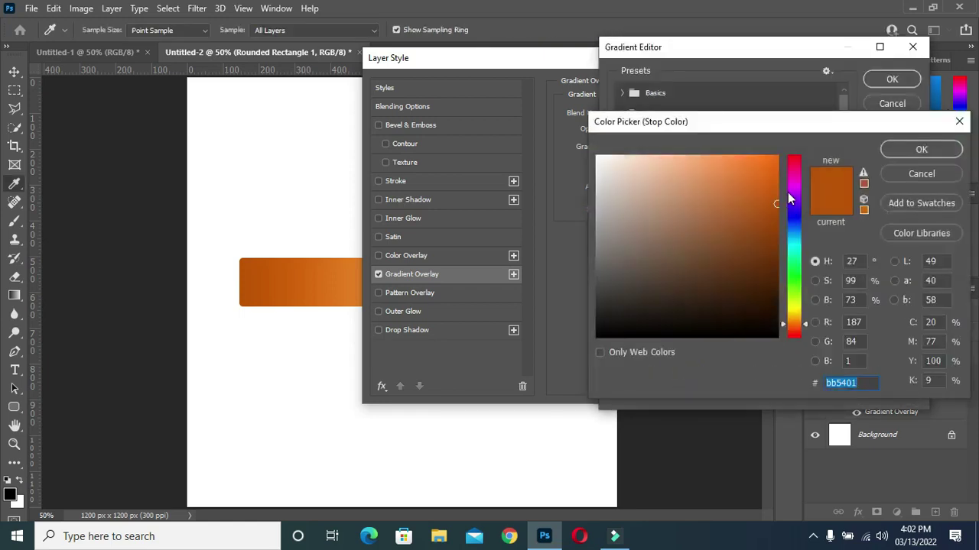
text(bb5401)
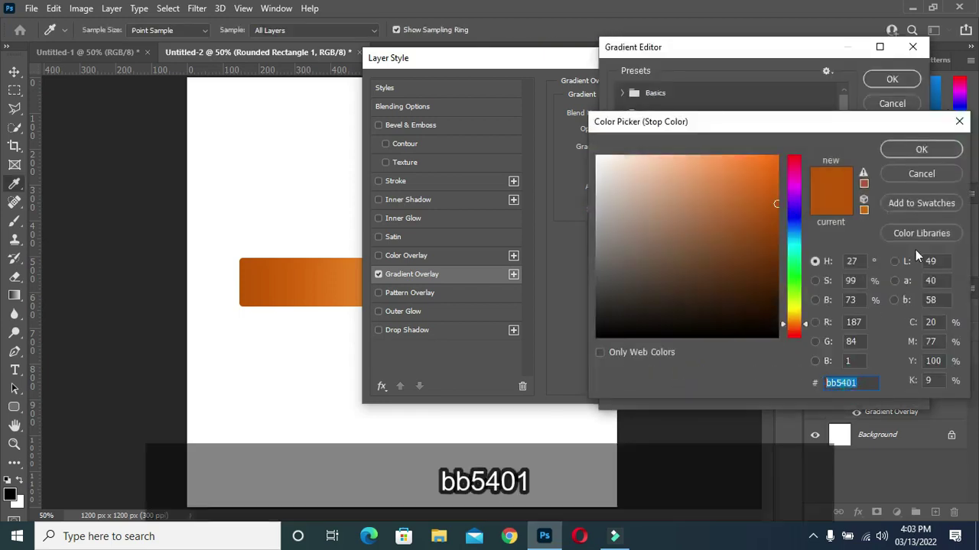
click(931, 149)
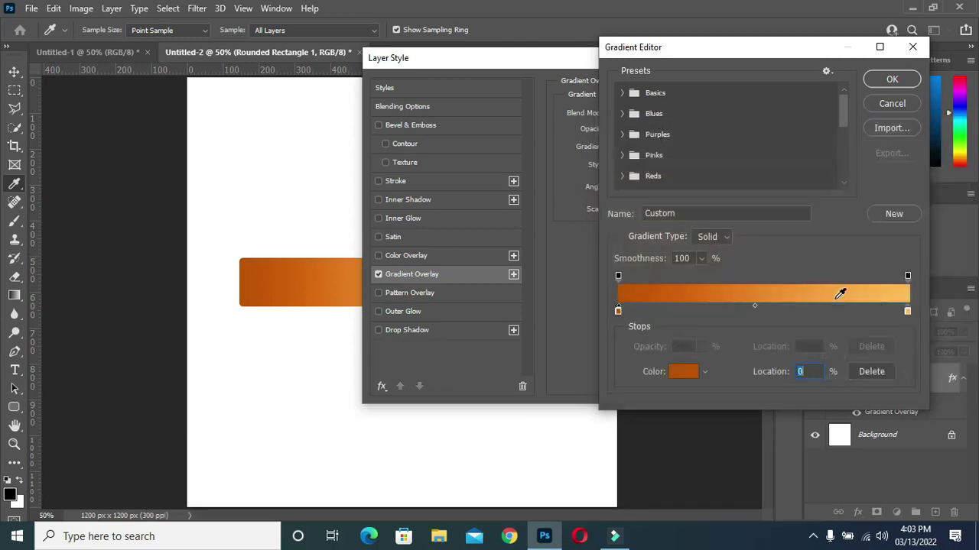
click(907, 314)
click(673, 372)
text(febd57)
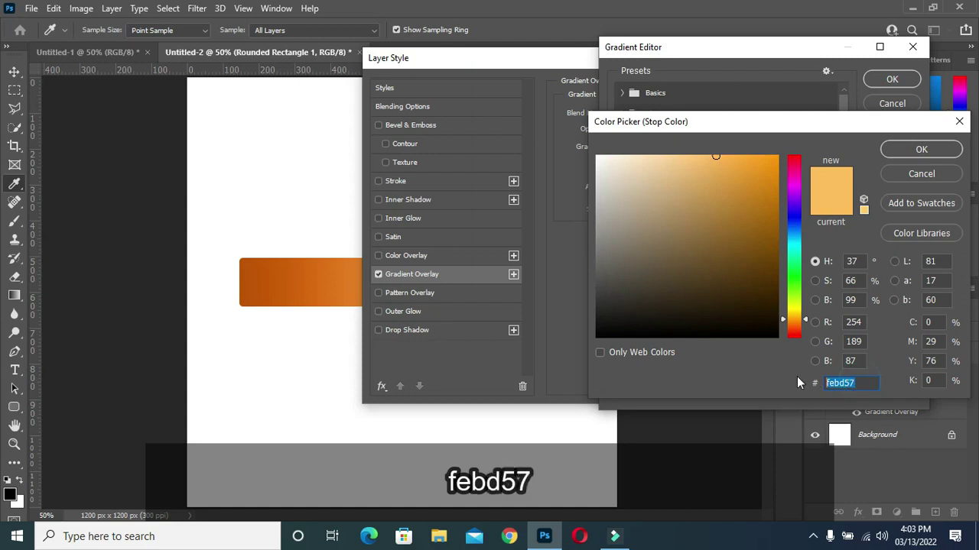
click(915, 151)
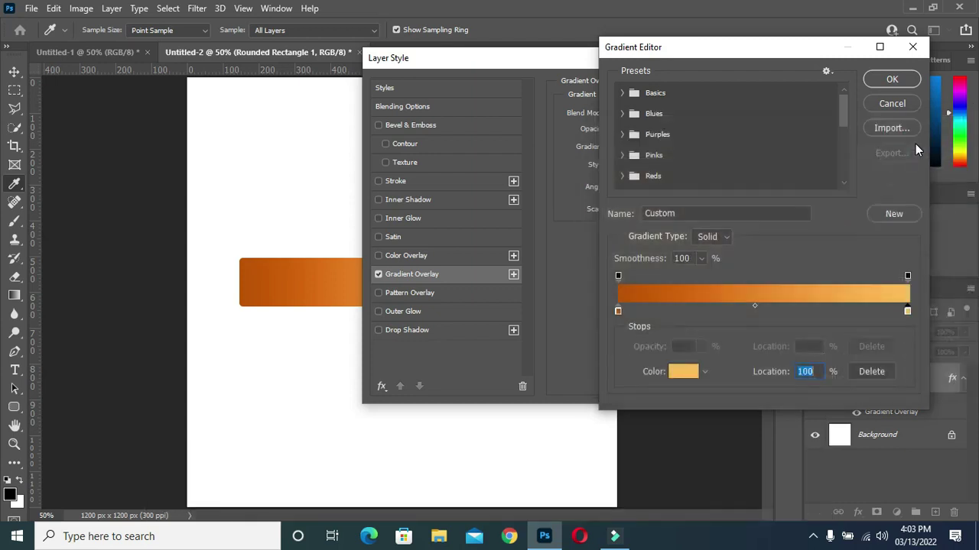
click(893, 81)
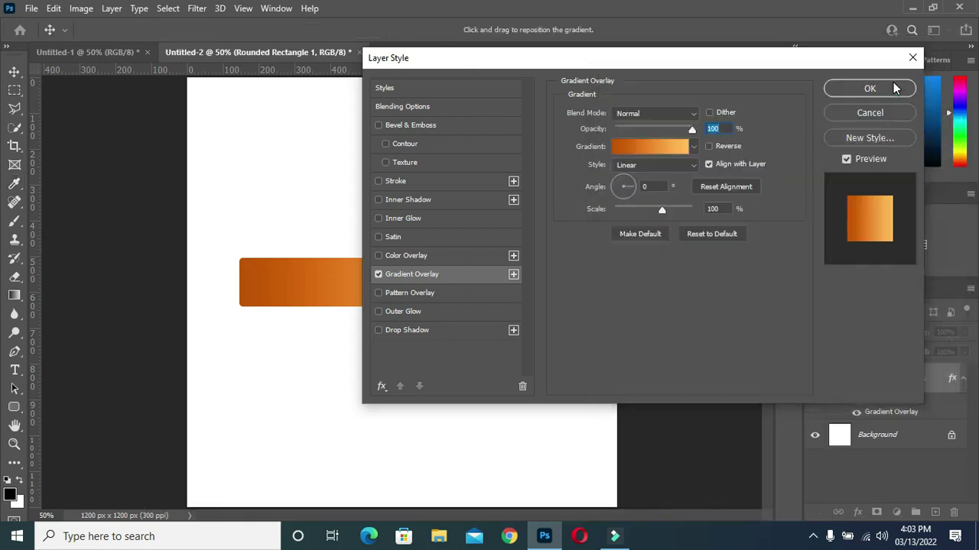
click(883, 88)
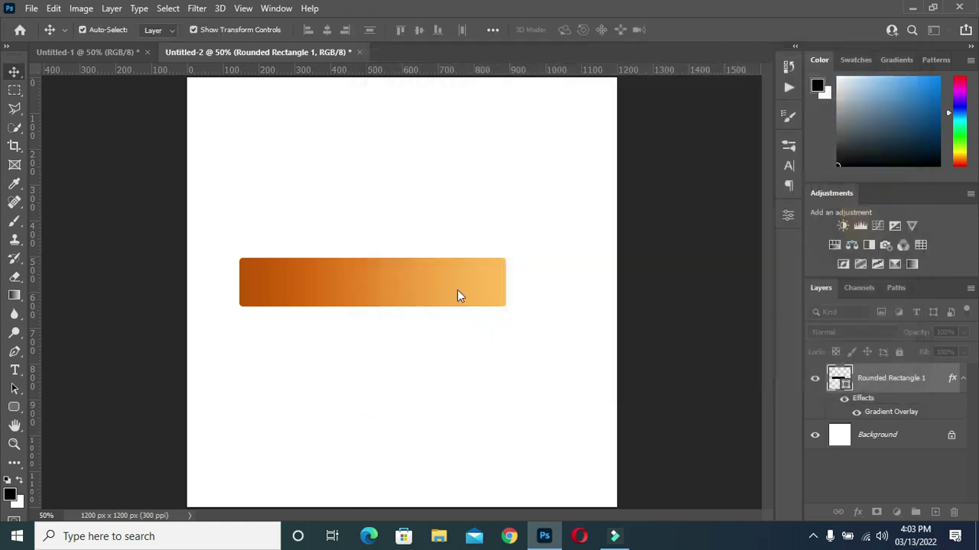
Round the bar's corners to 68 px and place a duplicate pill 96 px lower
drag(490, 274, 479, 278)
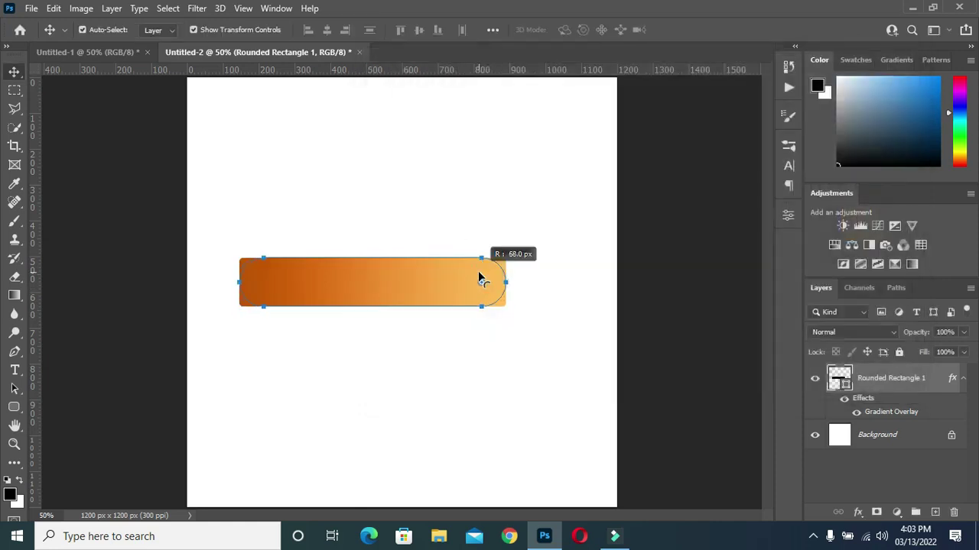
drag(479, 277, 479, 277)
click(635, 229)
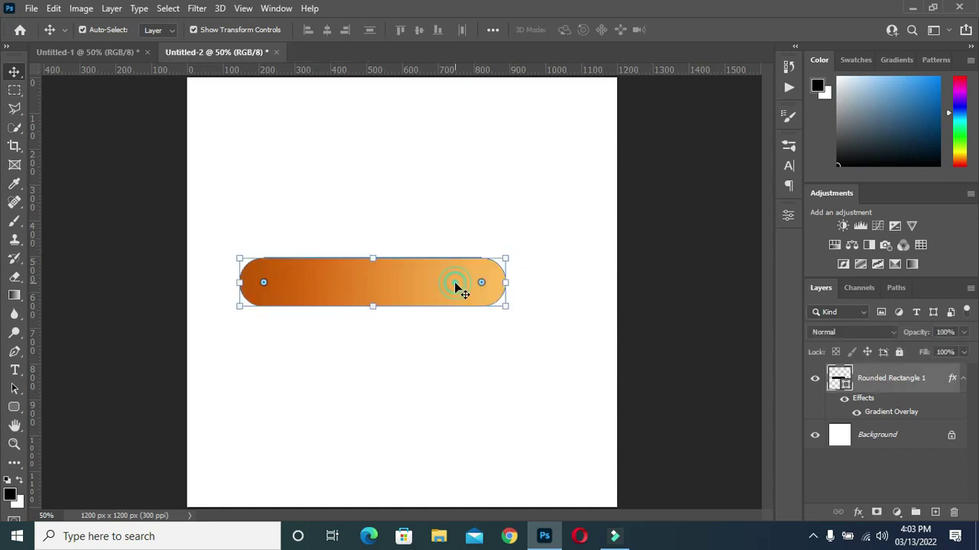
click(454, 293)
key(ctrl+j)
mouse_move(385, 280)
mouse_down()
mouse_move(394, 325)
mouse_move(396, 316)
mouse_up()
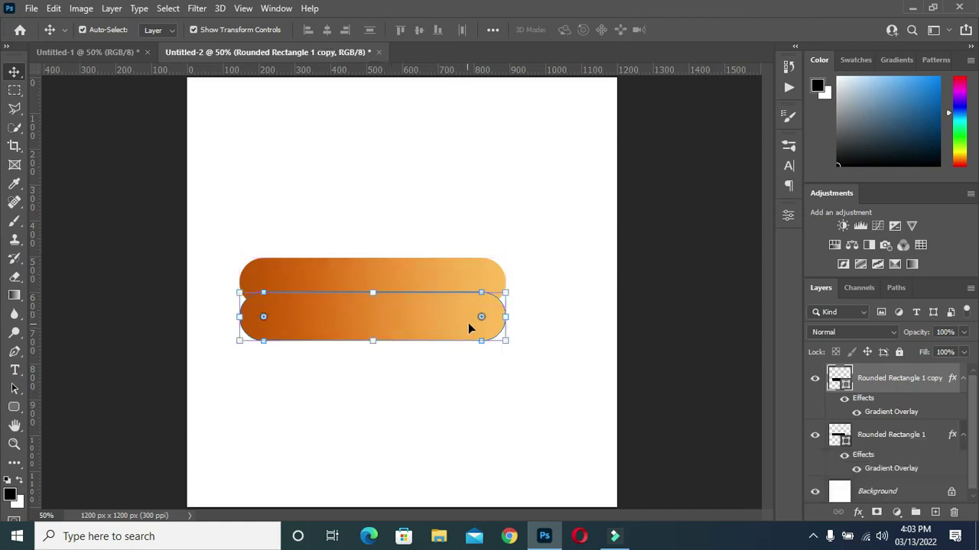
Change the copy's gradient overlay stops to black and light grey e7e7e7
click(858, 512)
key(Escape)
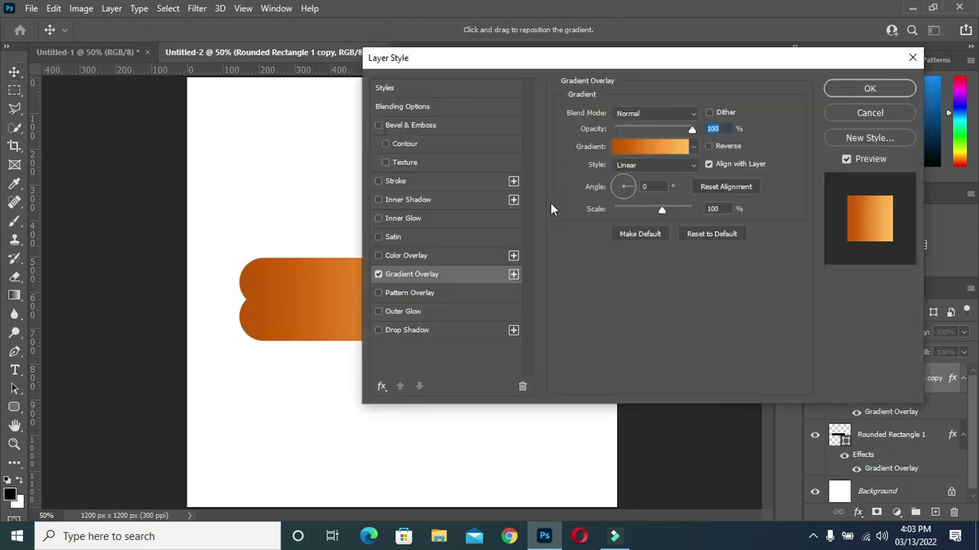
click(624, 148)
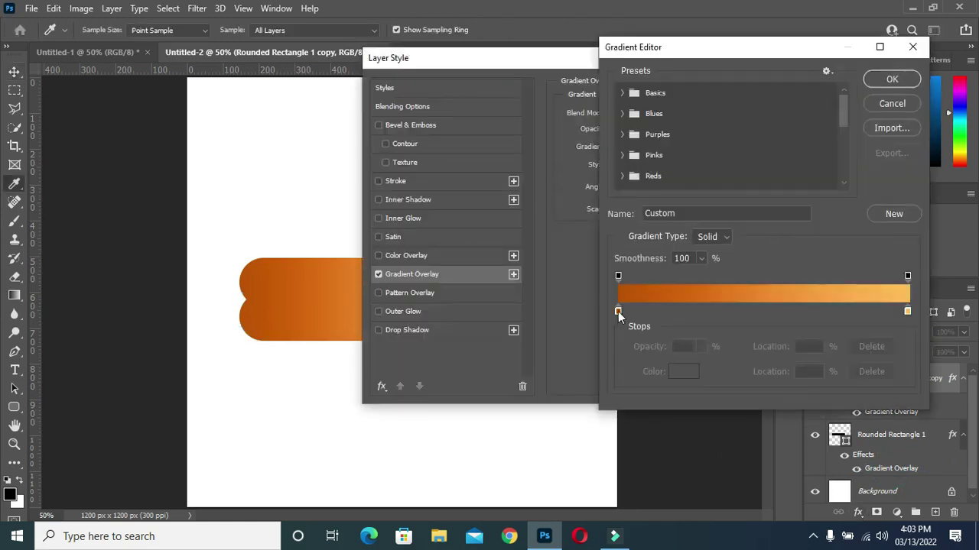
click(618, 311)
click(692, 373)
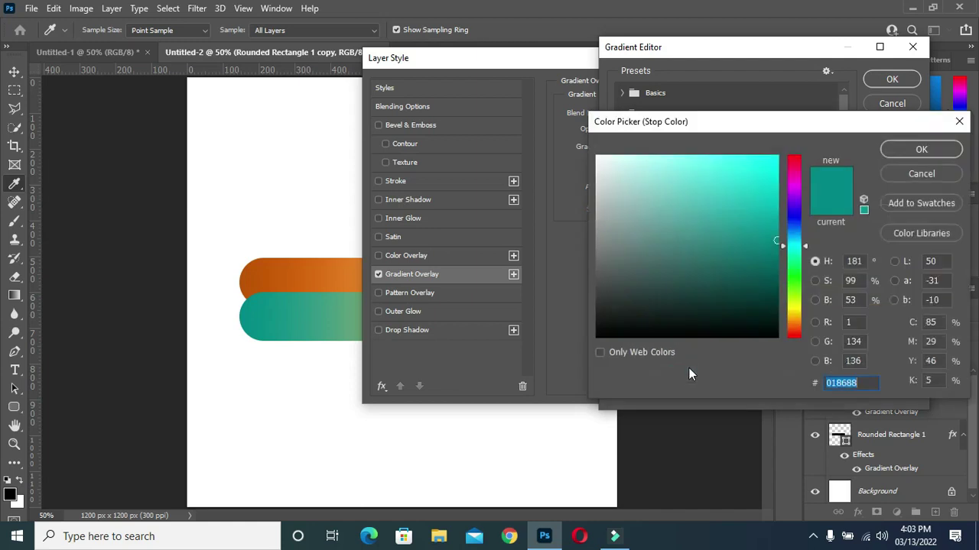
drag(596, 336, 594, 351)
click(922, 149)
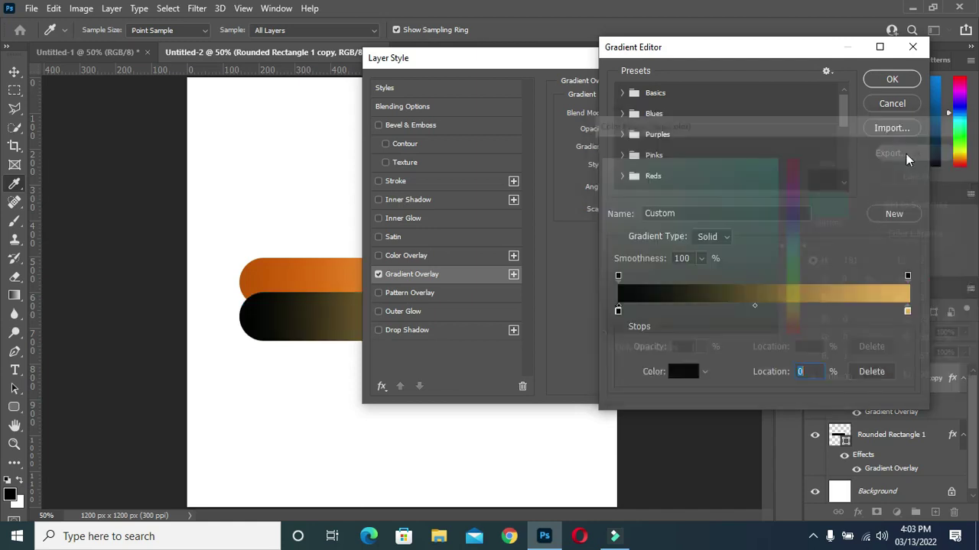
click(907, 311)
click(683, 371)
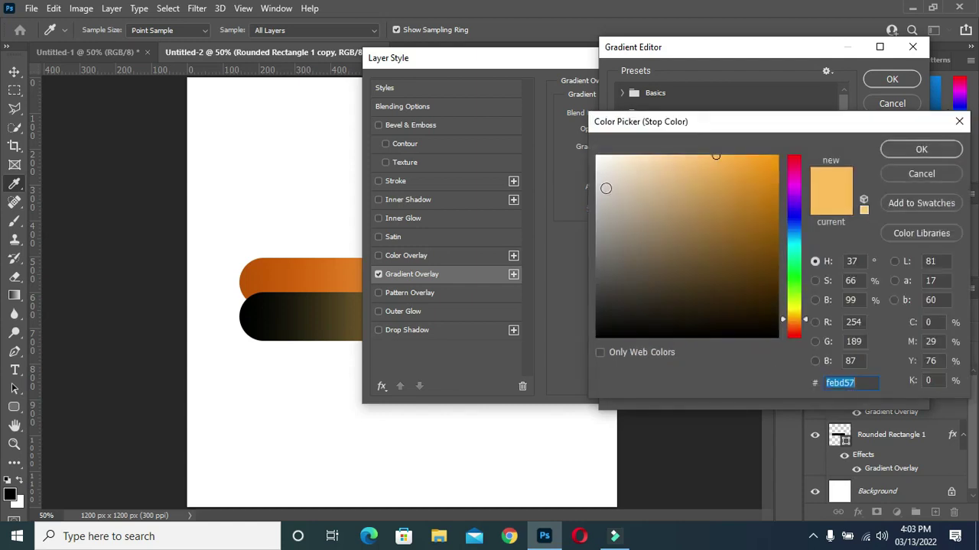
click(598, 172)
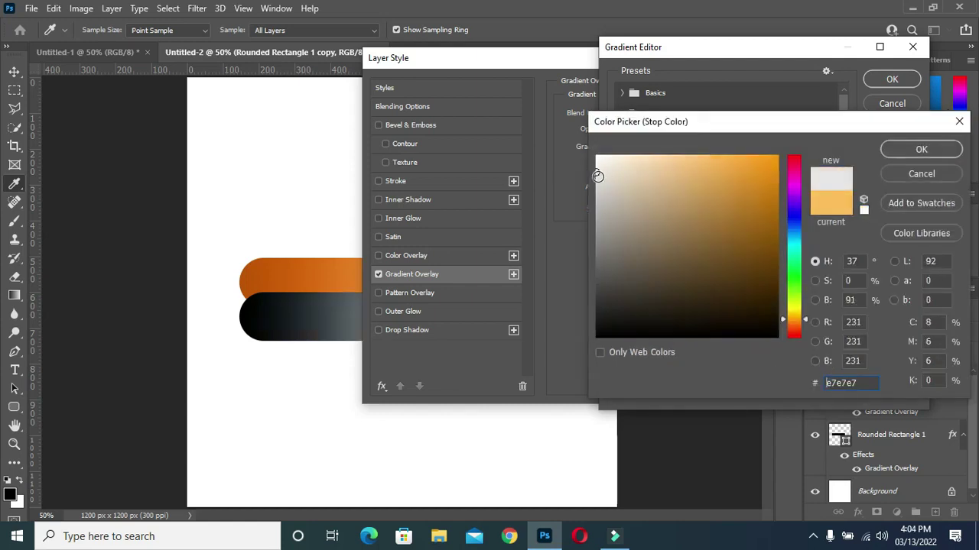
click(920, 150)
click(893, 80)
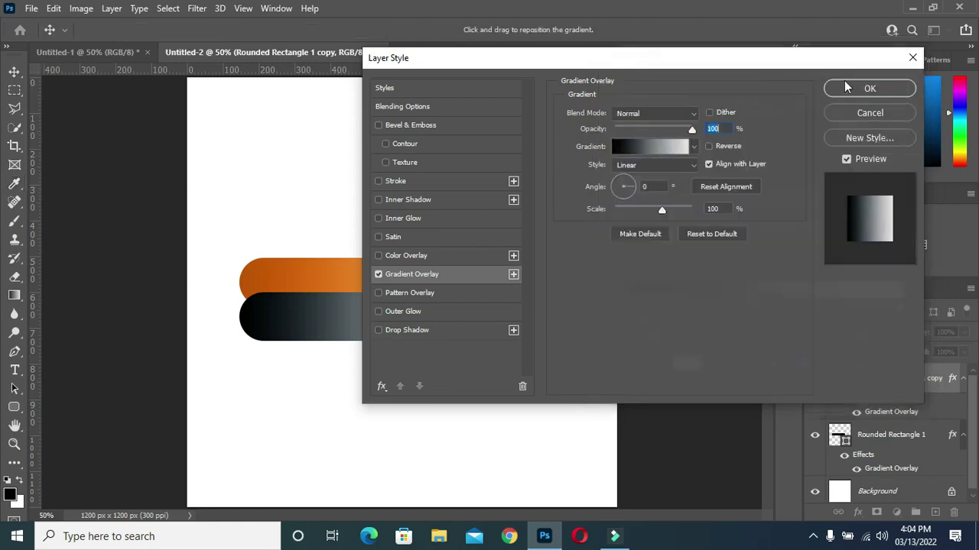
Add a 4 px magenta de00cc Screen stroke at 71% opacity to the lower pill
mouse_move(665, 69)
mouse_down()
mouse_move(852, 66)
mouse_move(822, 61)
mouse_up()
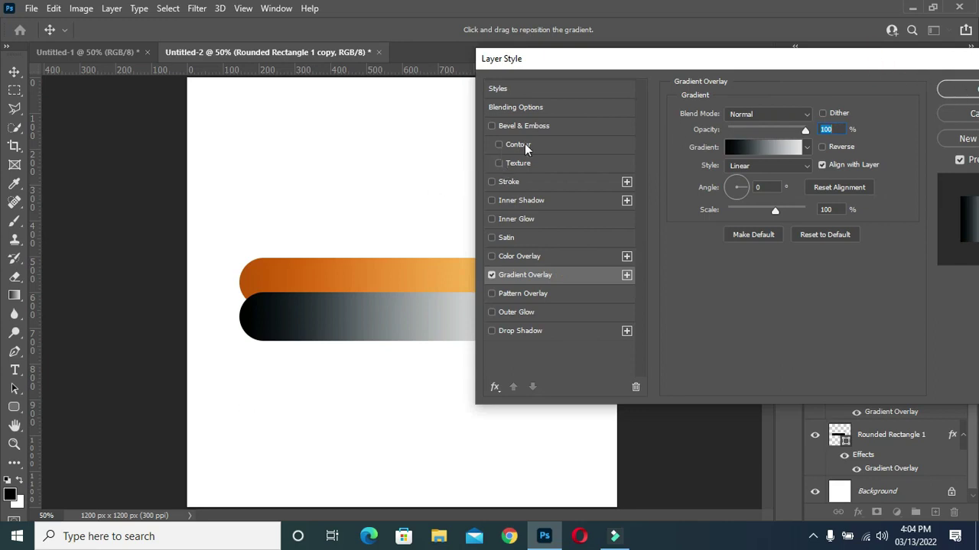
click(506, 182)
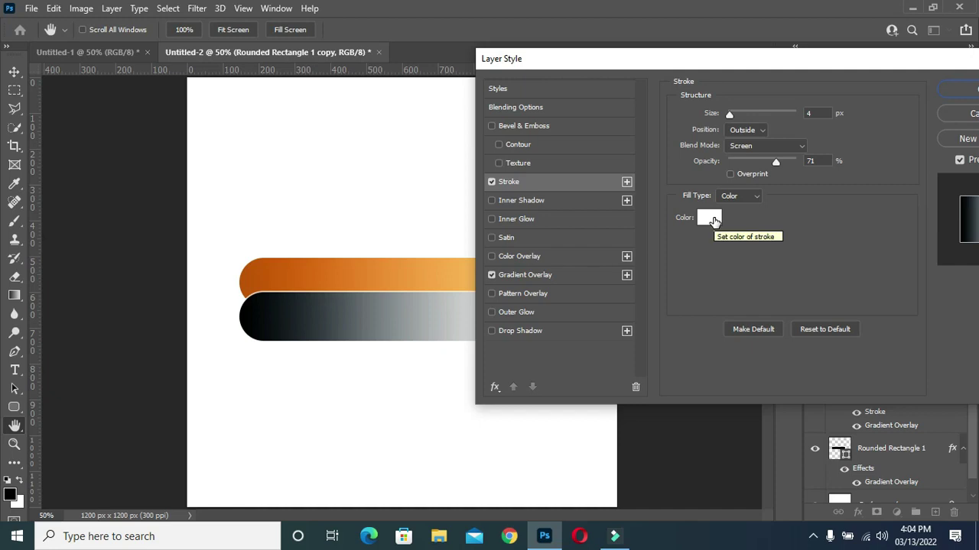
click(711, 219)
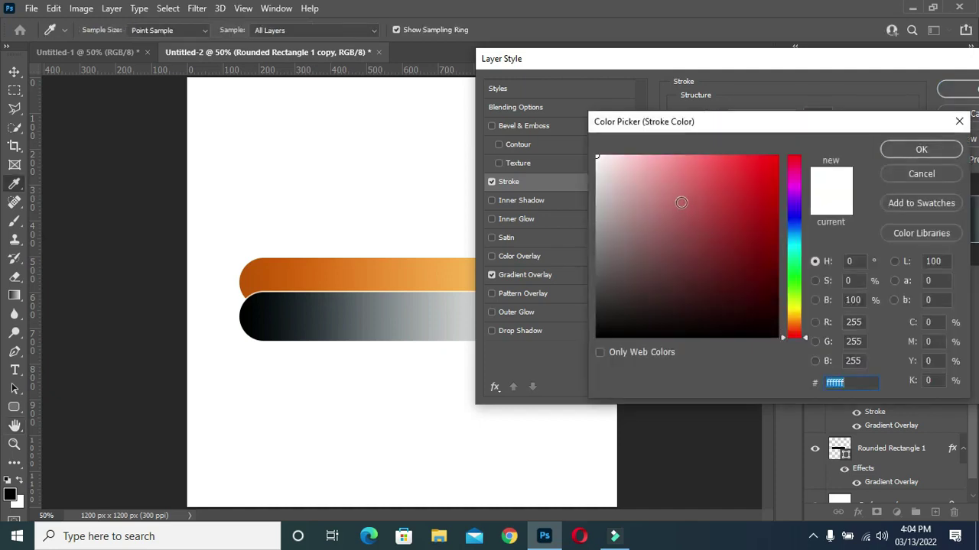
click(793, 308)
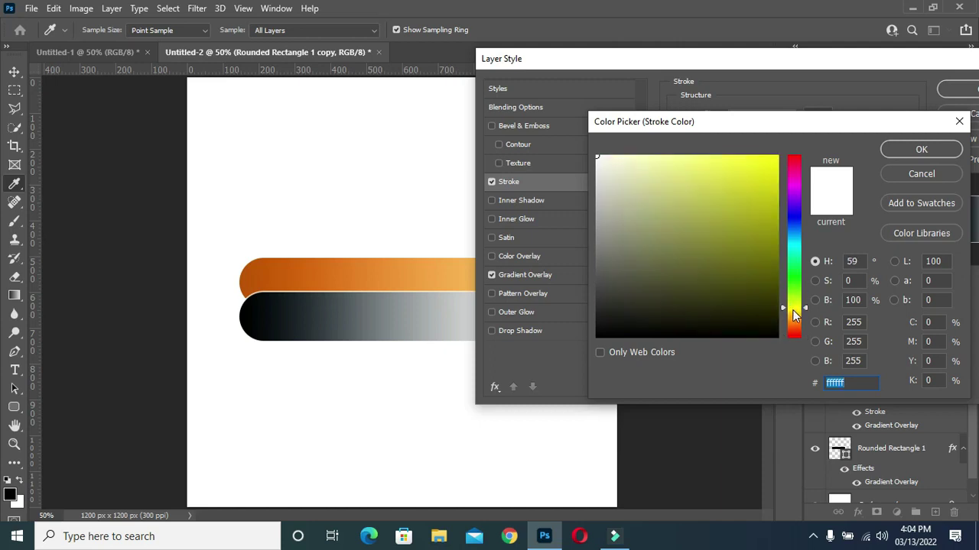
drag(792, 309, 796, 258)
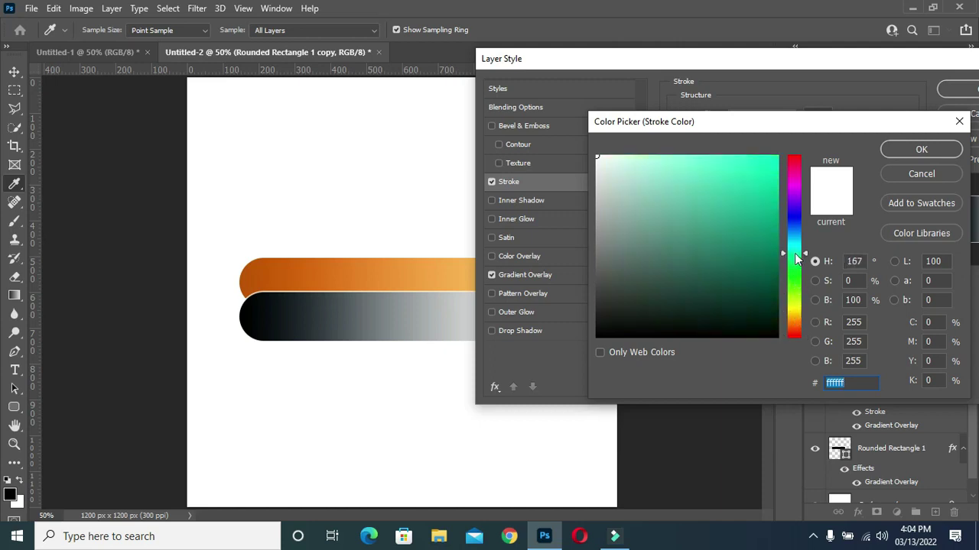
drag(727, 158, 717, 154)
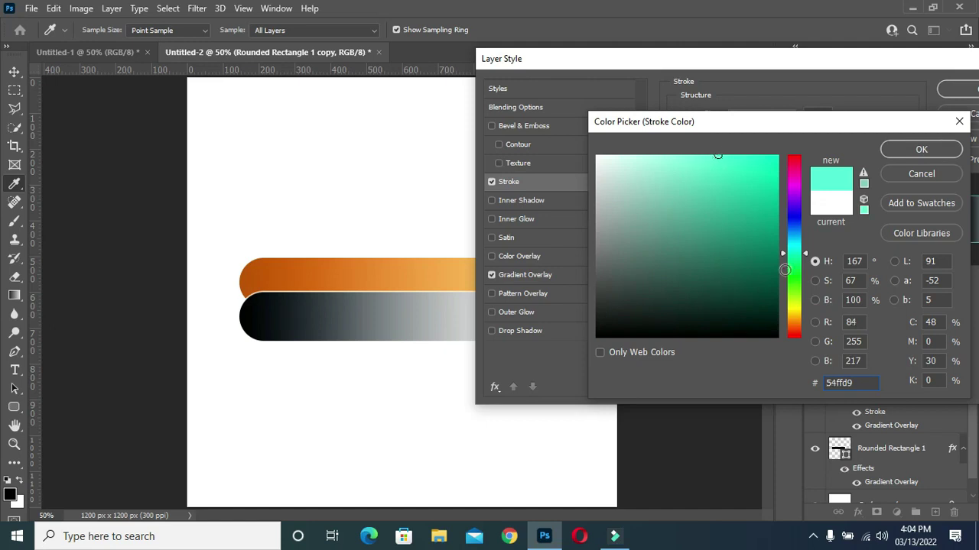
mouse_move(792, 246)
mouse_down()
mouse_move(794, 183)
mouse_move(782, 167)
mouse_move(777, 181)
mouse_up()
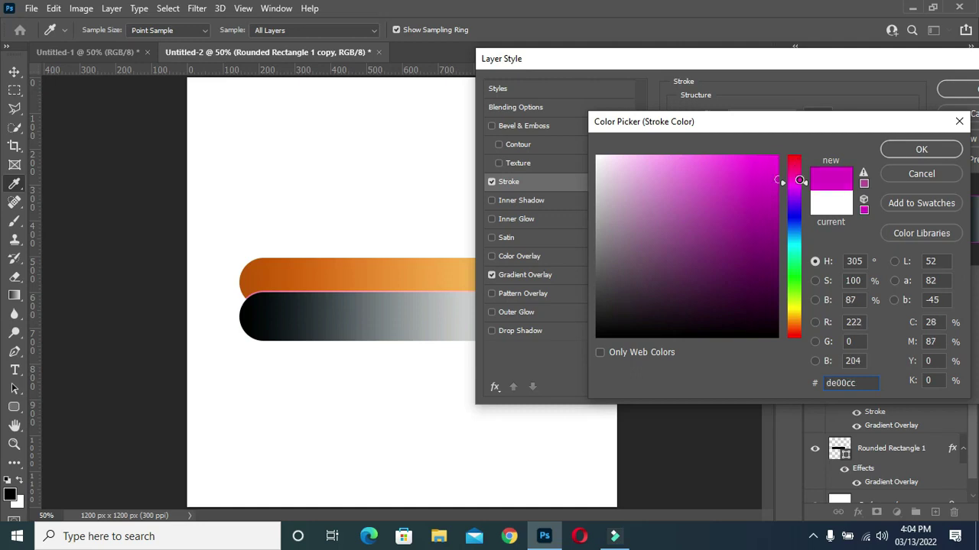
click(912, 150)
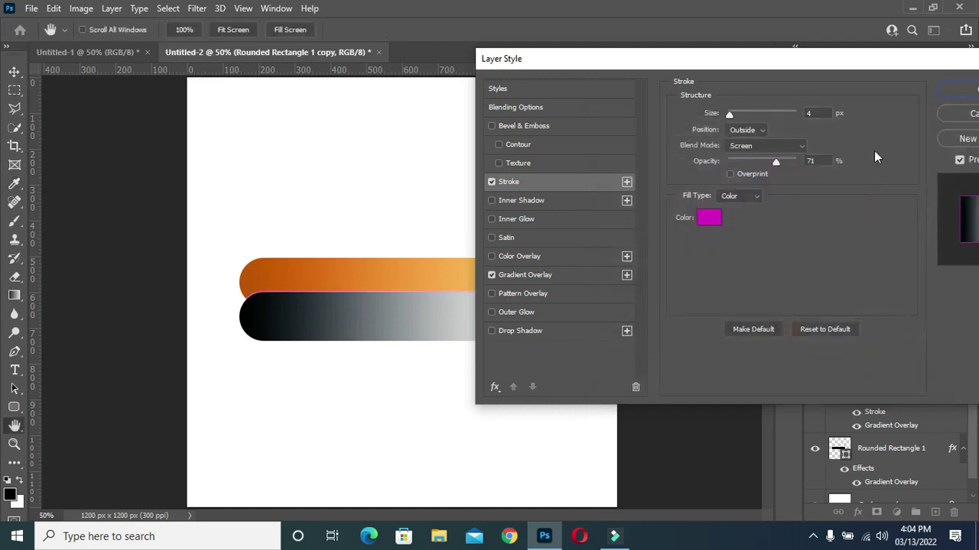
drag(841, 57, 740, 85)
click(867, 104)
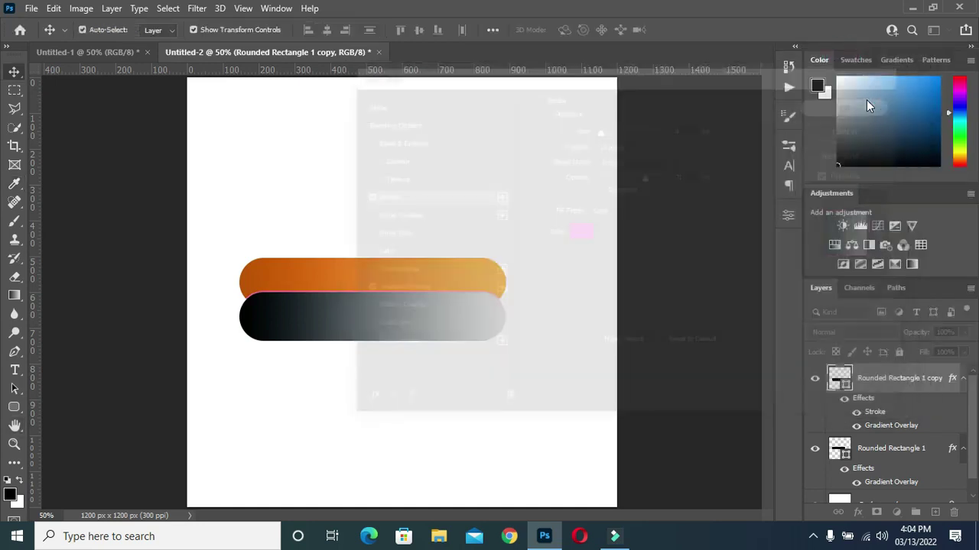
Select the orange gradient bar and open its layer style settings
click(667, 272)
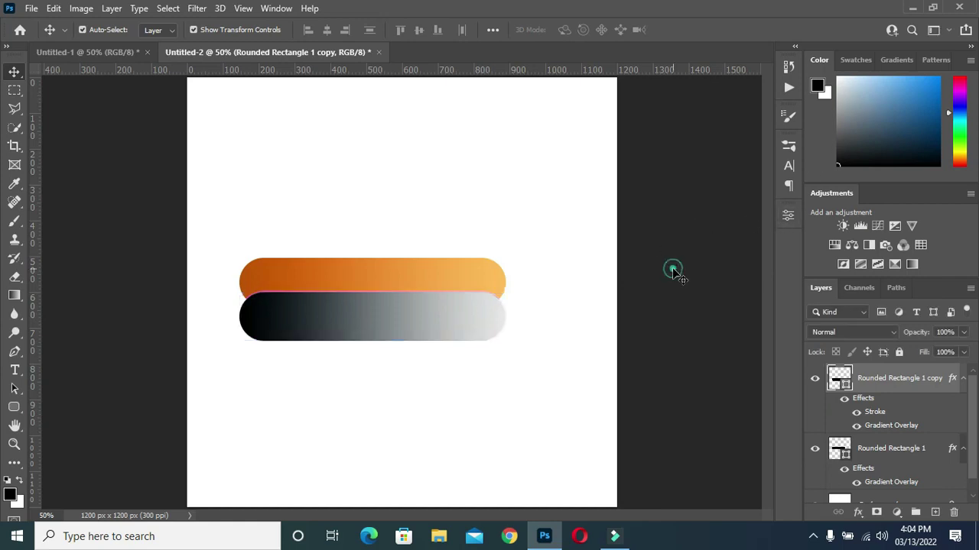
click(458, 284)
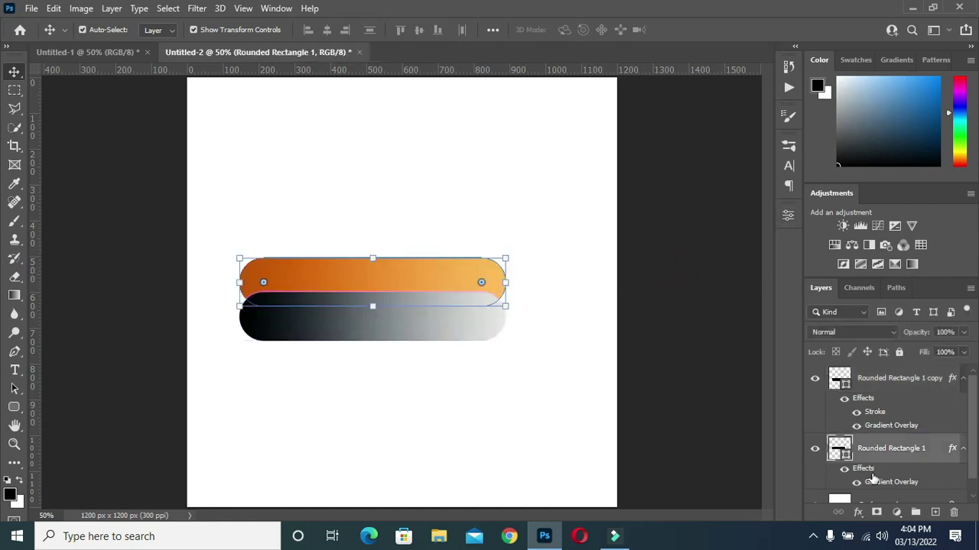
click(963, 451)
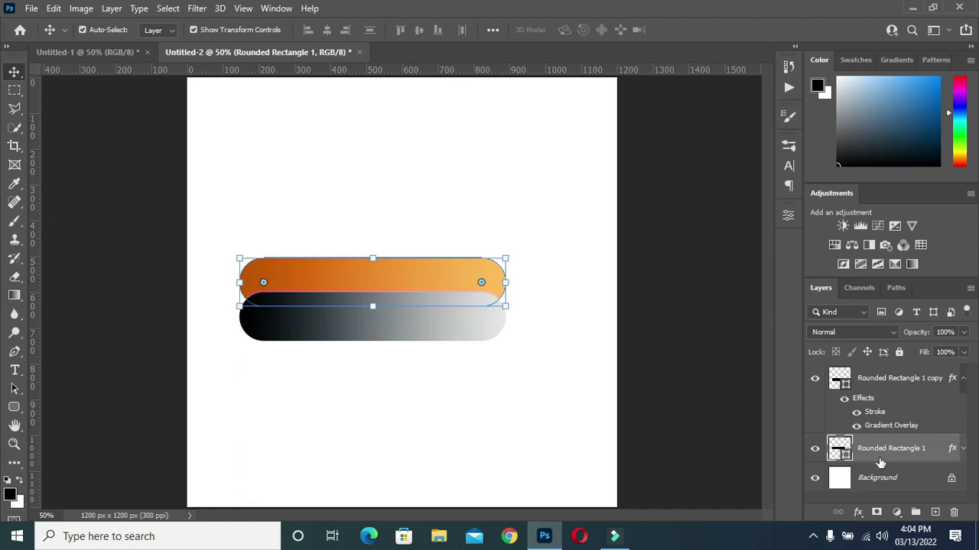
click(859, 514)
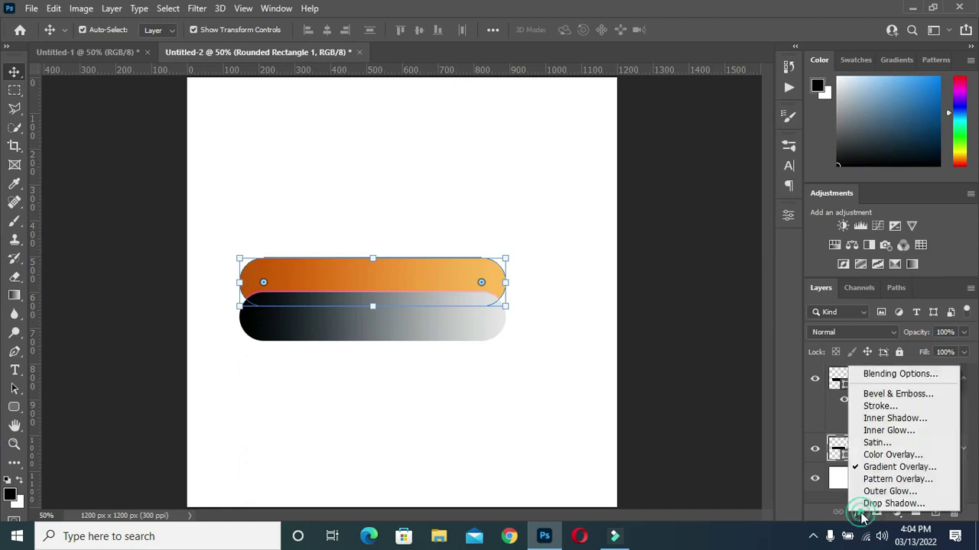
click(876, 467)
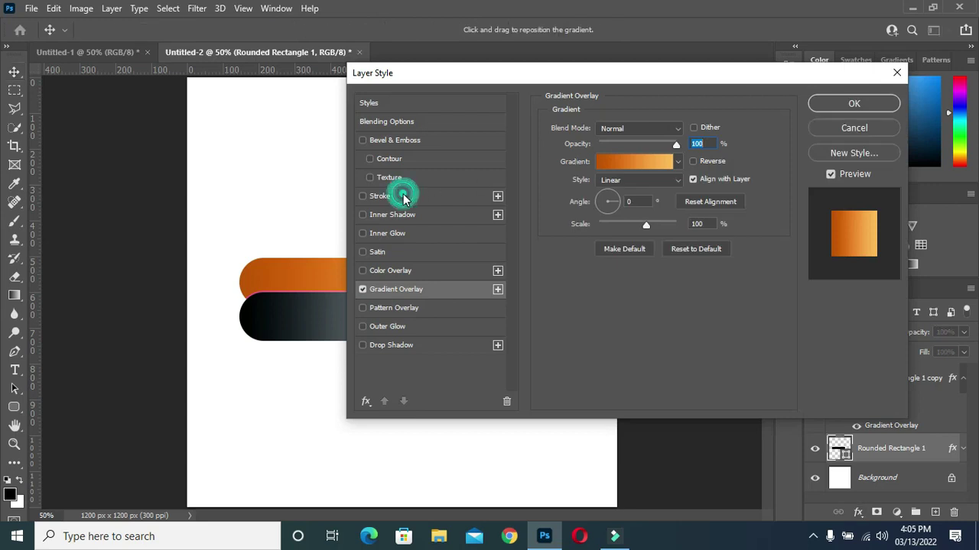
Enable a red e00000 stroke on the orange bar and apply it
click(402, 196)
click(585, 233)
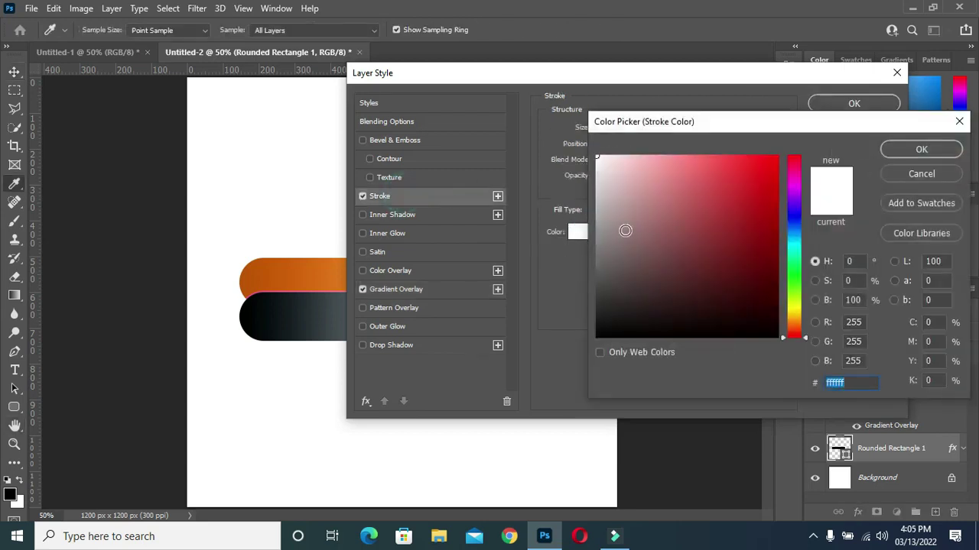
drag(765, 170, 779, 176)
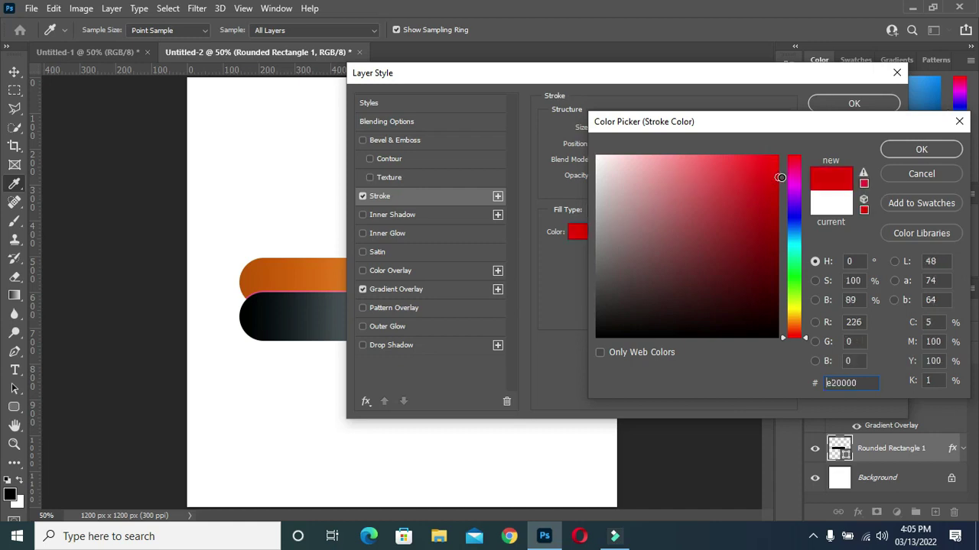
click(901, 150)
click(896, 105)
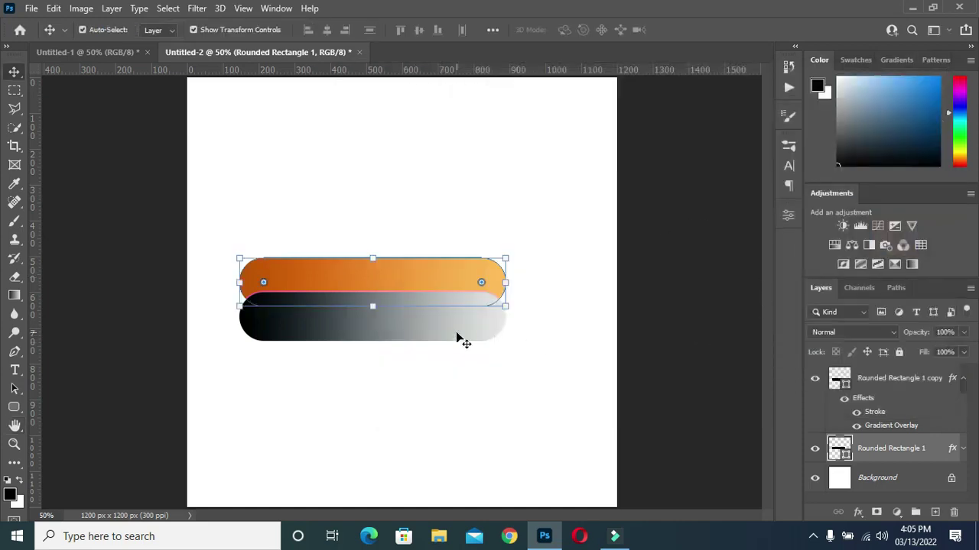
Duplicate the grey pill and place the copy 96 px below it
click(456, 331)
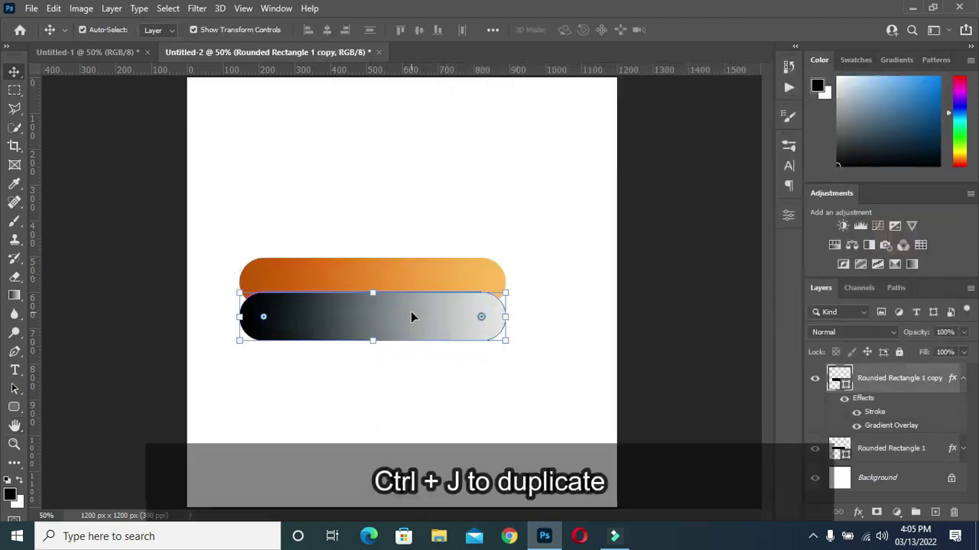
drag(393, 322, 390, 356)
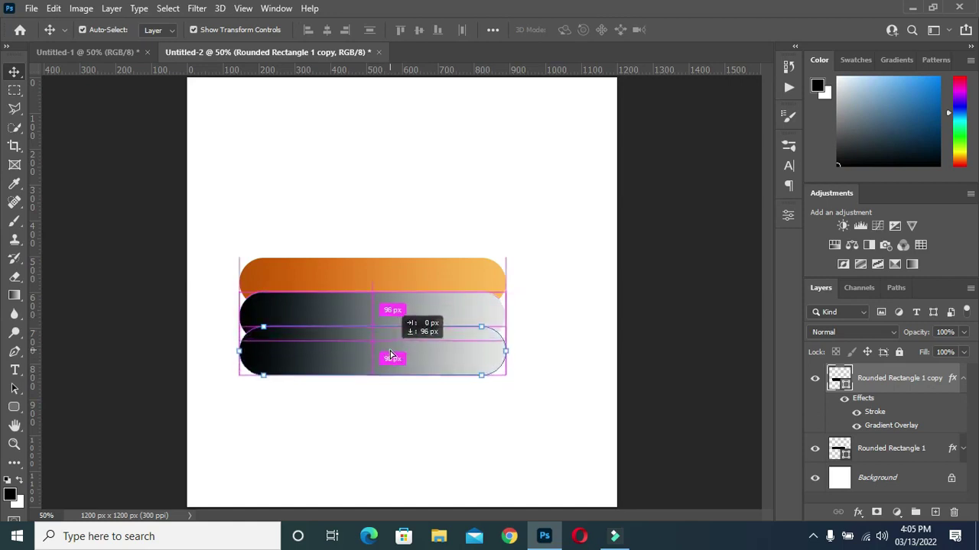
drag(390, 355, 391, 356)
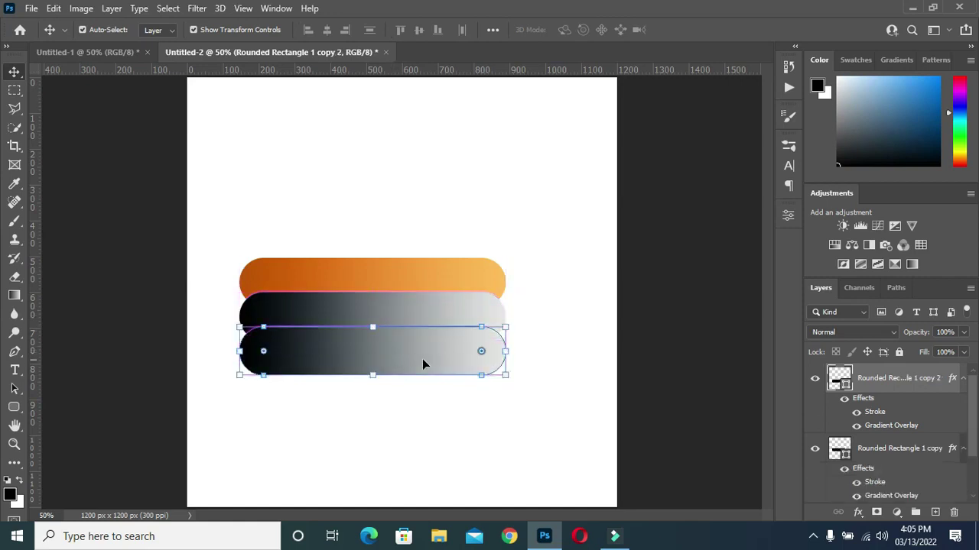
click(961, 450)
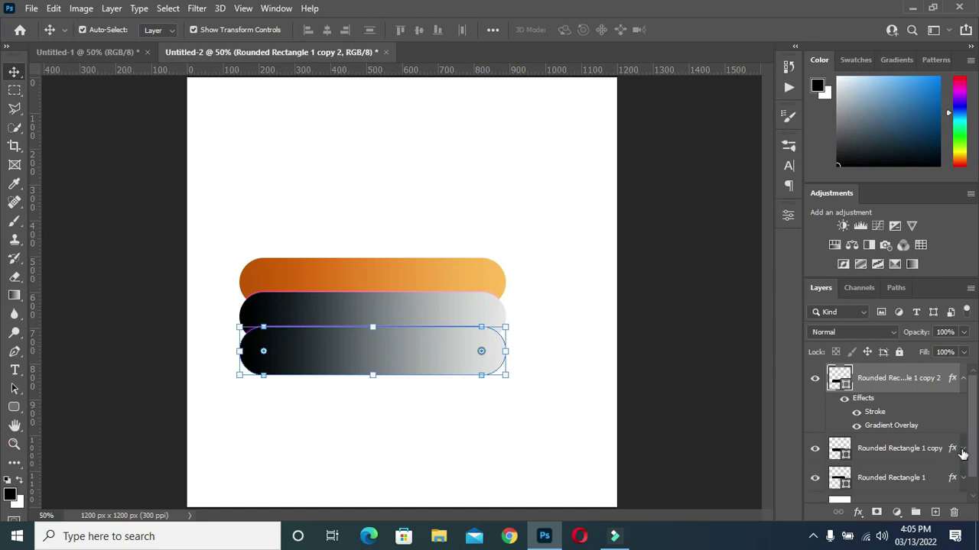
click(858, 512)
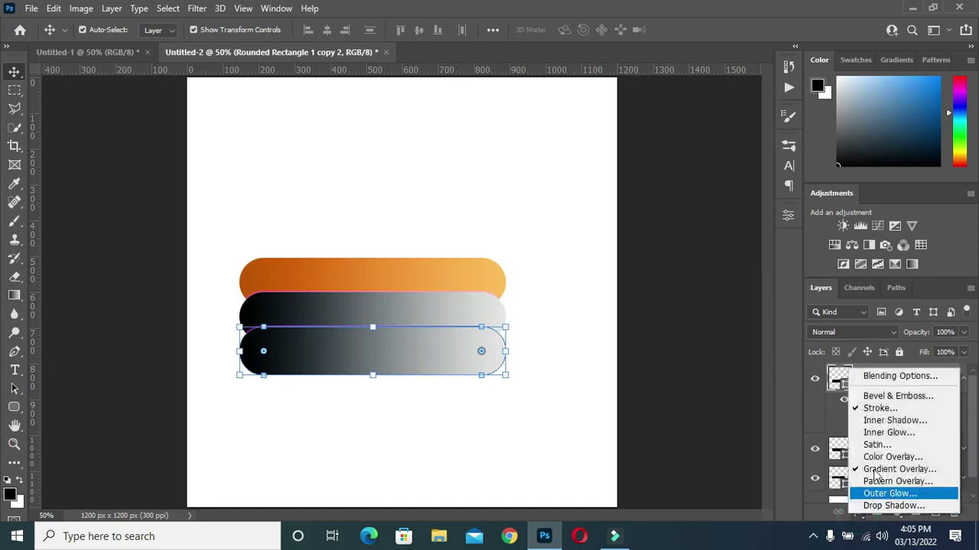
Open the third bar's gradient overlay and set its left stop to gold eaa000
click(879, 468)
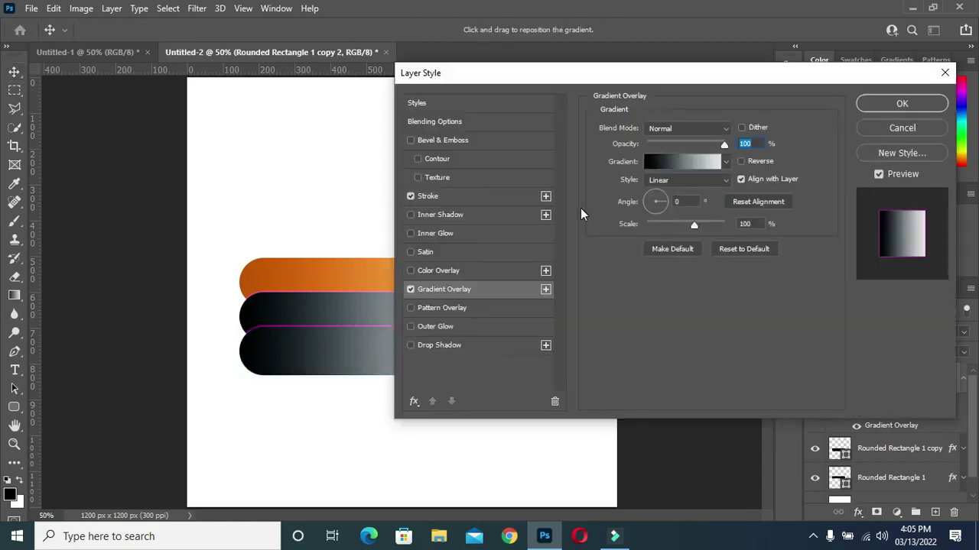
click(665, 163)
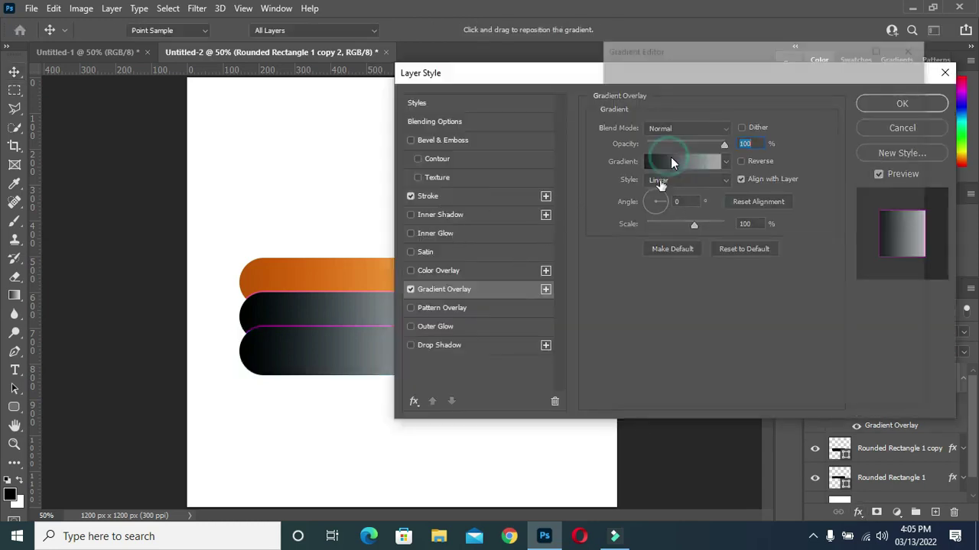
click(619, 312)
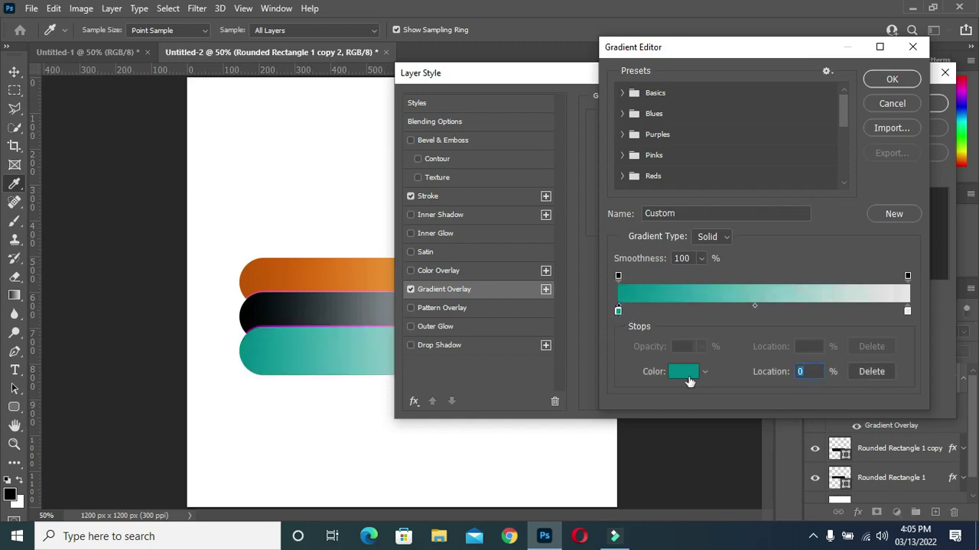
click(682, 375)
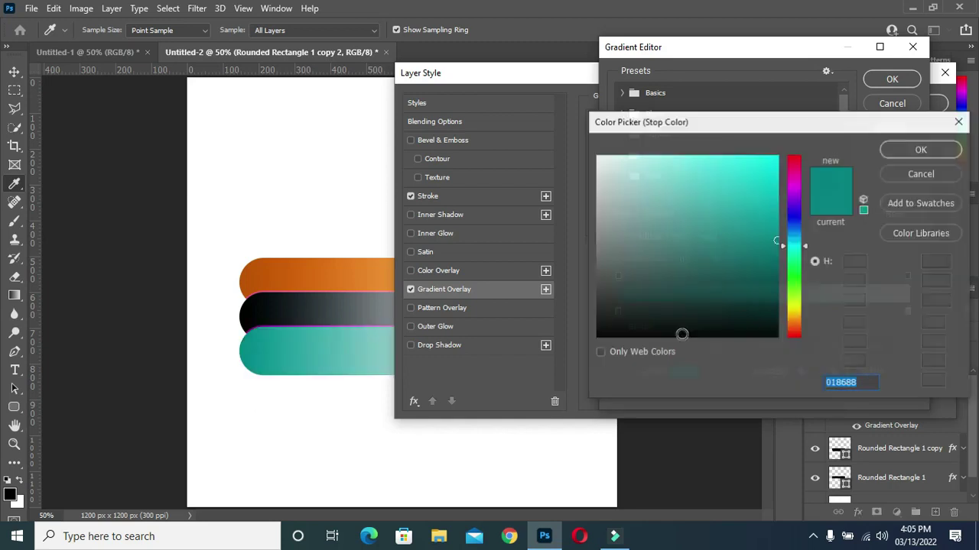
click(792, 317)
drag(755, 238, 786, 150)
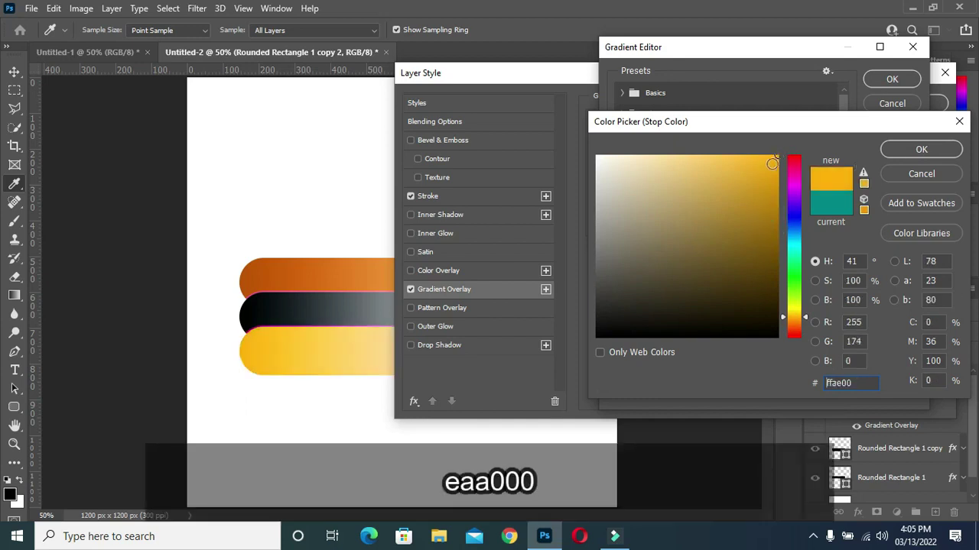
click(795, 316)
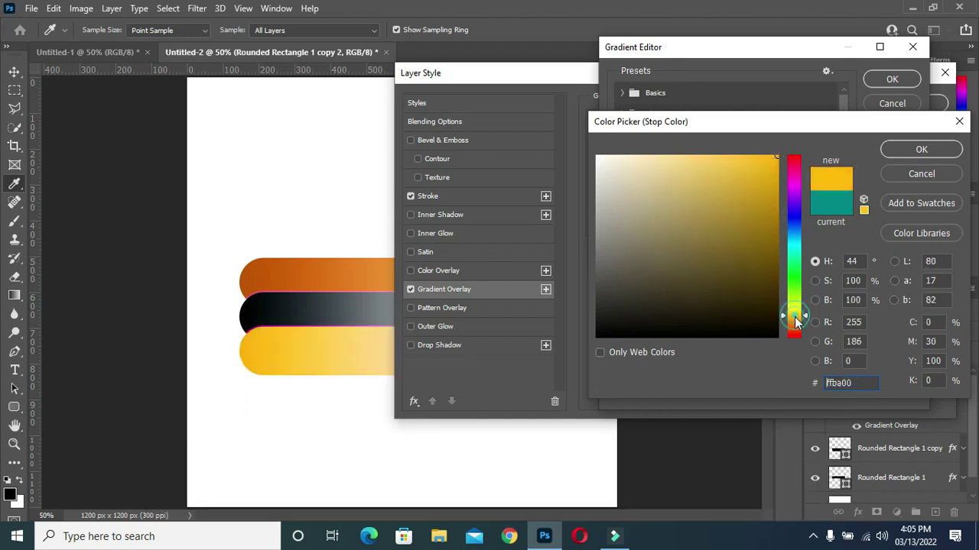
drag(775, 166, 780, 170)
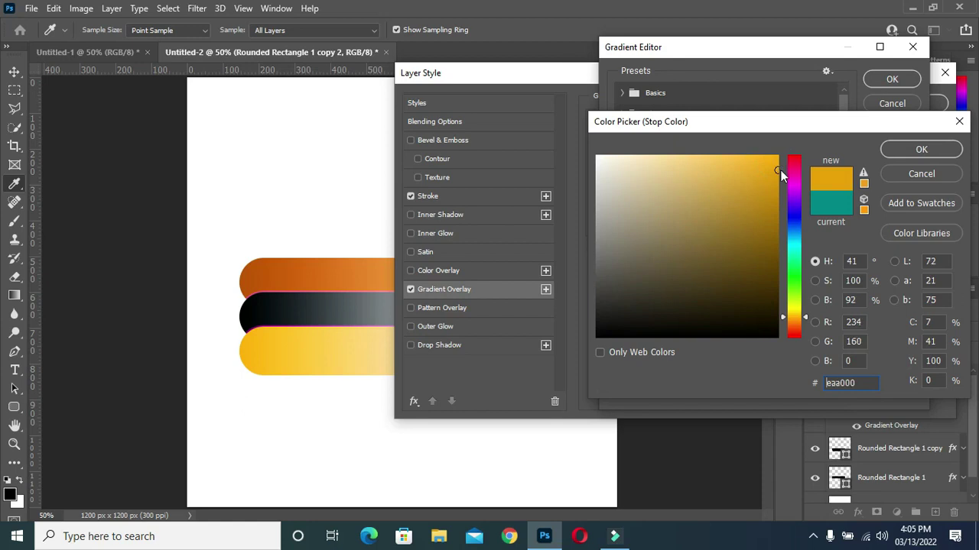
click(897, 150)
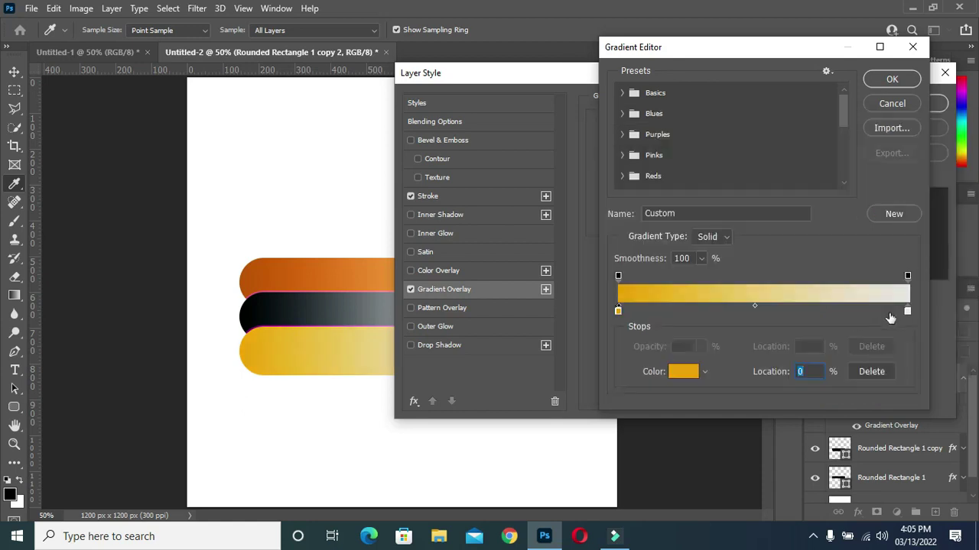
Set the right gradient stop to pale yellow fcfe7c and accept the gradient
click(908, 311)
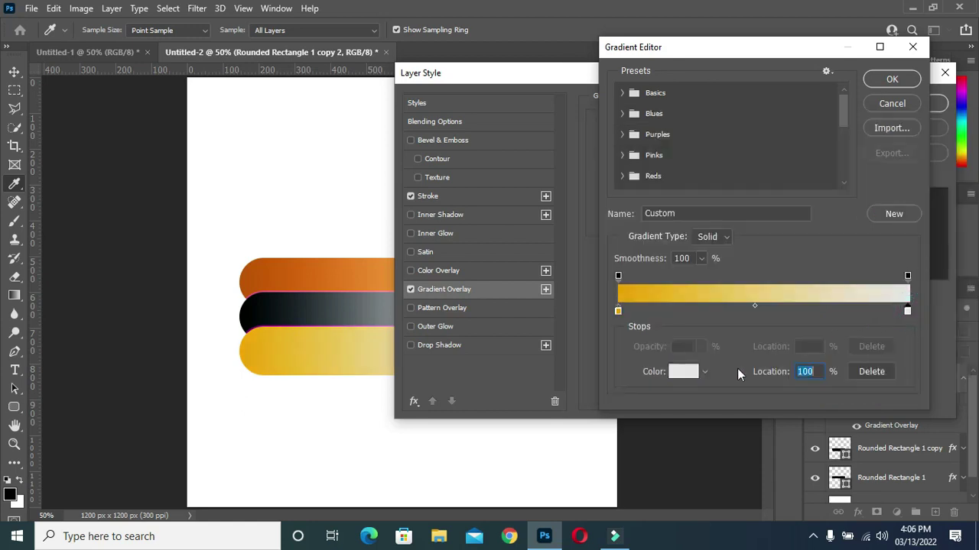
click(688, 373)
click(796, 315)
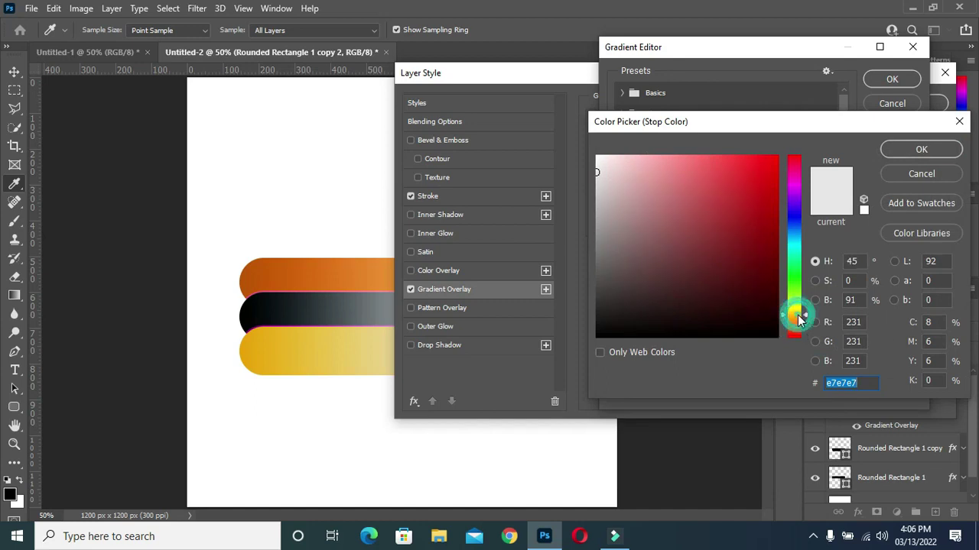
drag(797, 313, 797, 309)
click(702, 155)
click(689, 155)
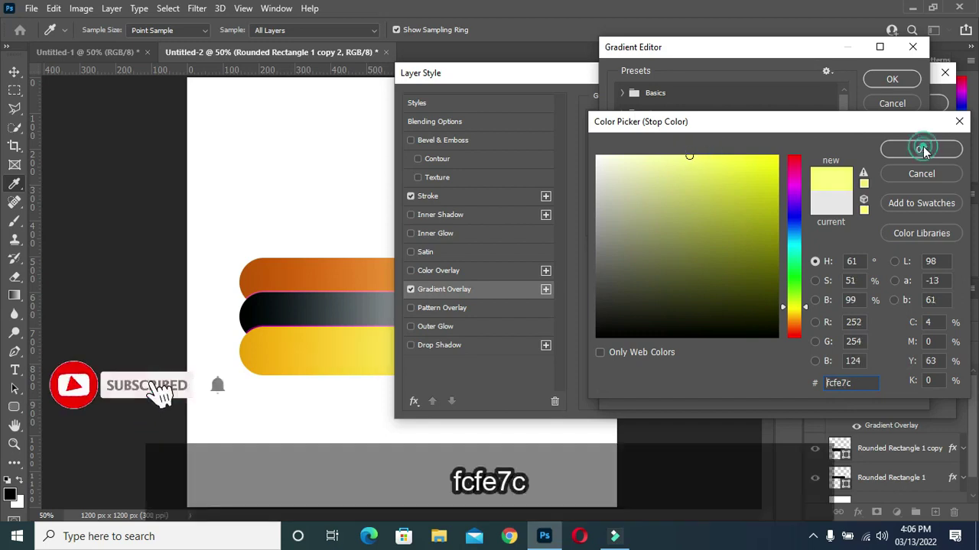
click(922, 149)
click(891, 79)
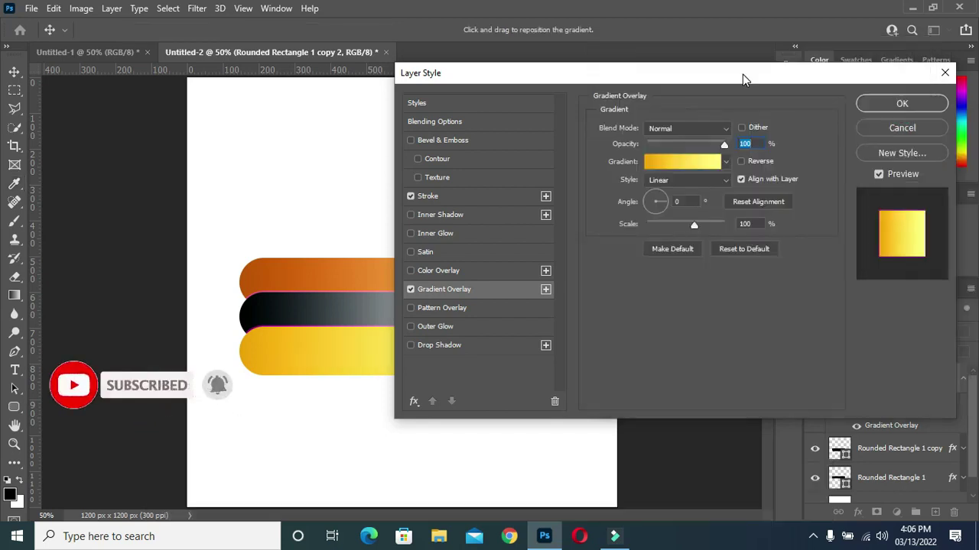
Apply the gold-to-yellow overlay, collapse the effects list, and select the Background layer
drag(742, 74, 883, 86)
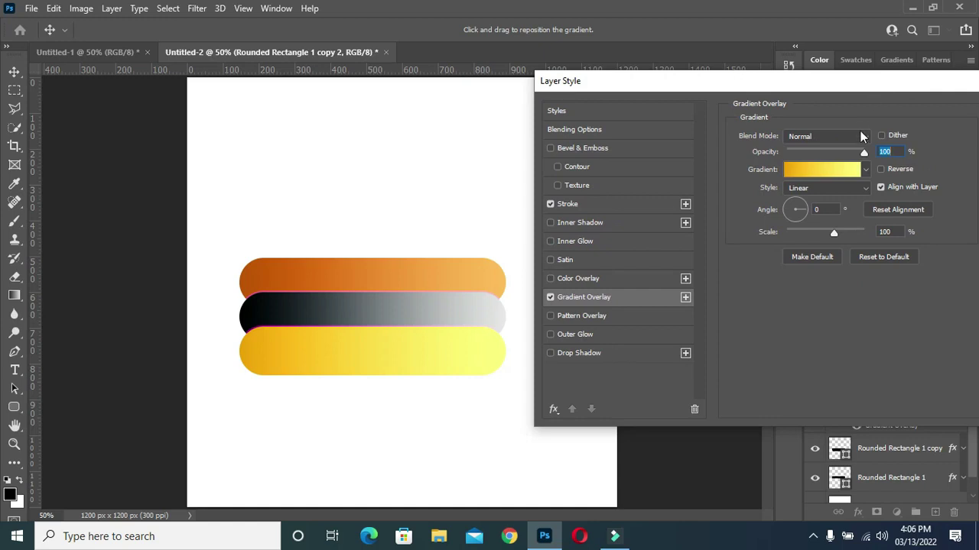
drag(925, 81, 840, 84)
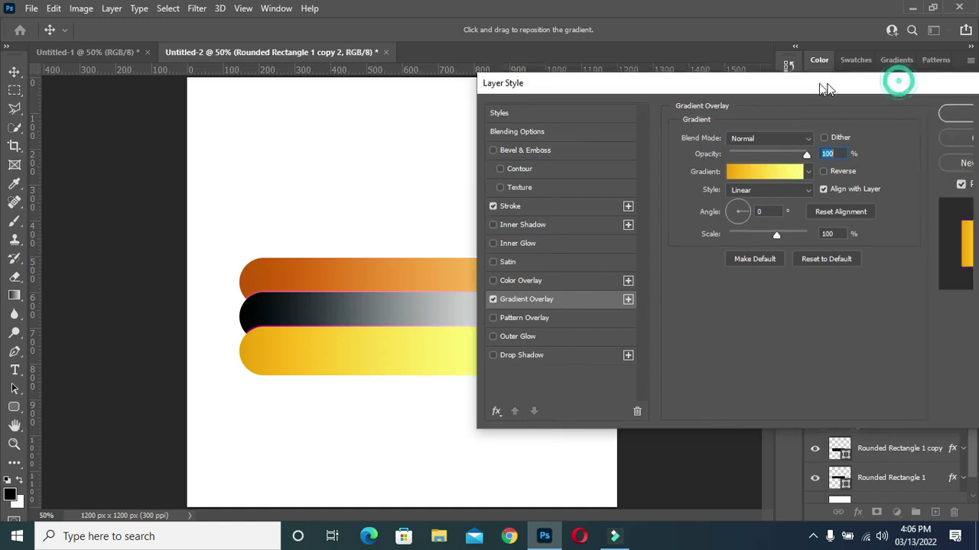
click(956, 113)
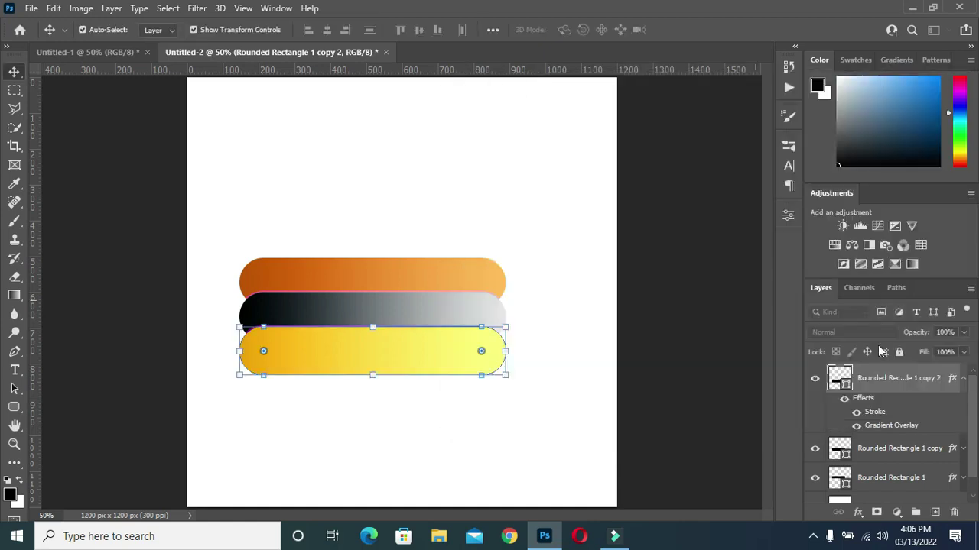
click(962, 378)
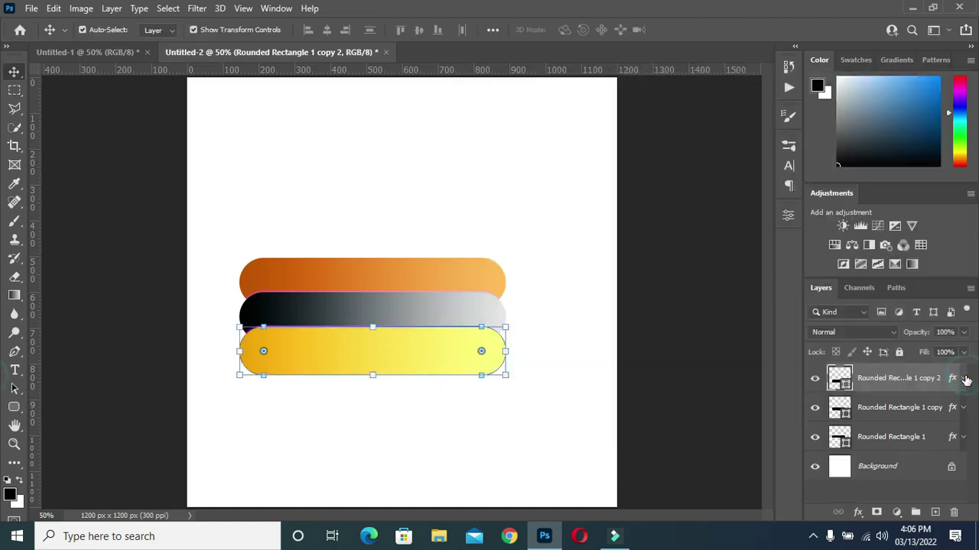
click(885, 467)
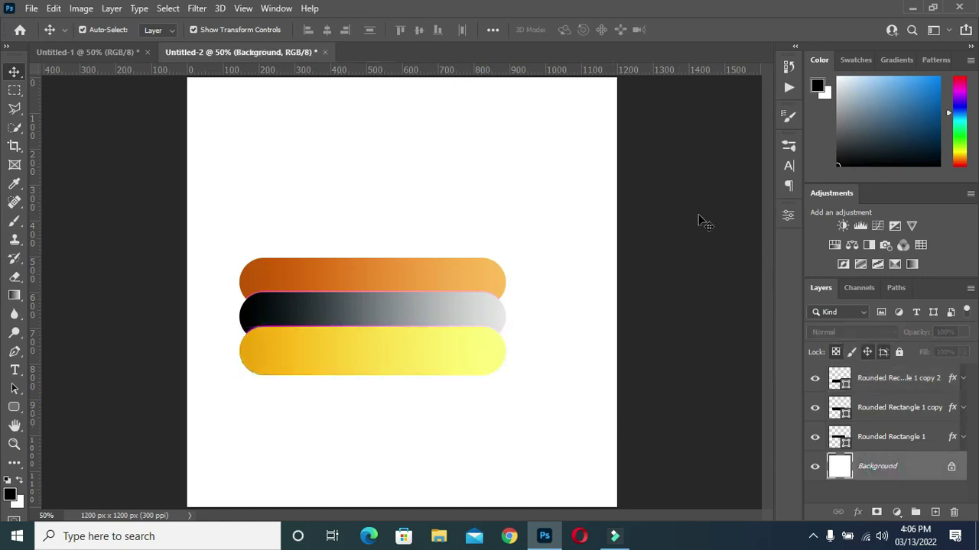
Bring the grey fabric layer from Untitled-1 into Untitled-2 and scale it to about 136%
click(106, 51)
drag(255, 171, 260, 55)
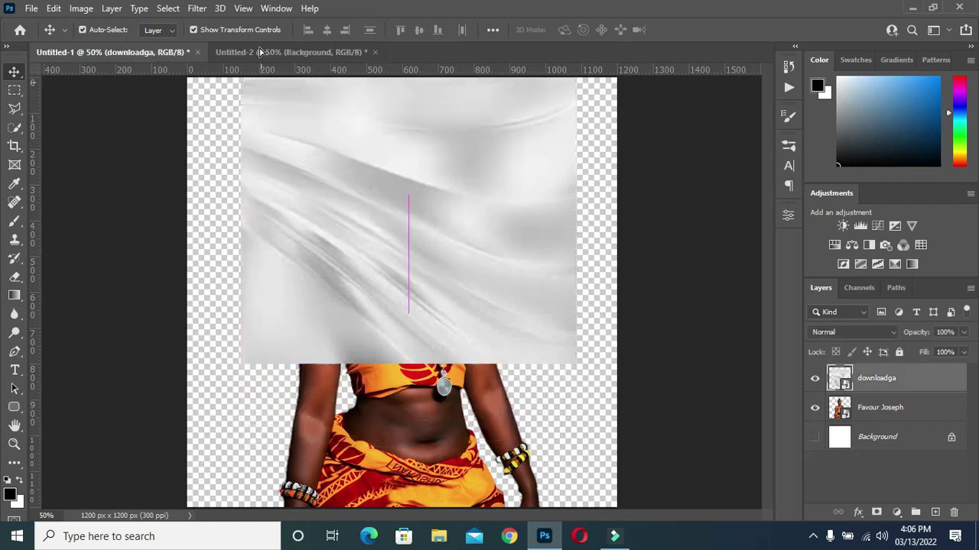
drag(304, 220, 172, 149)
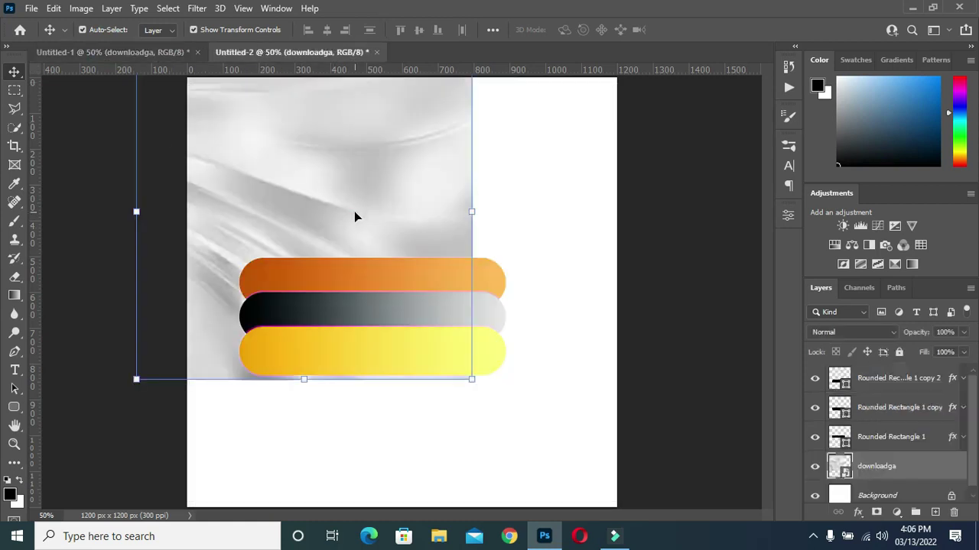
drag(354, 211, 449, 233)
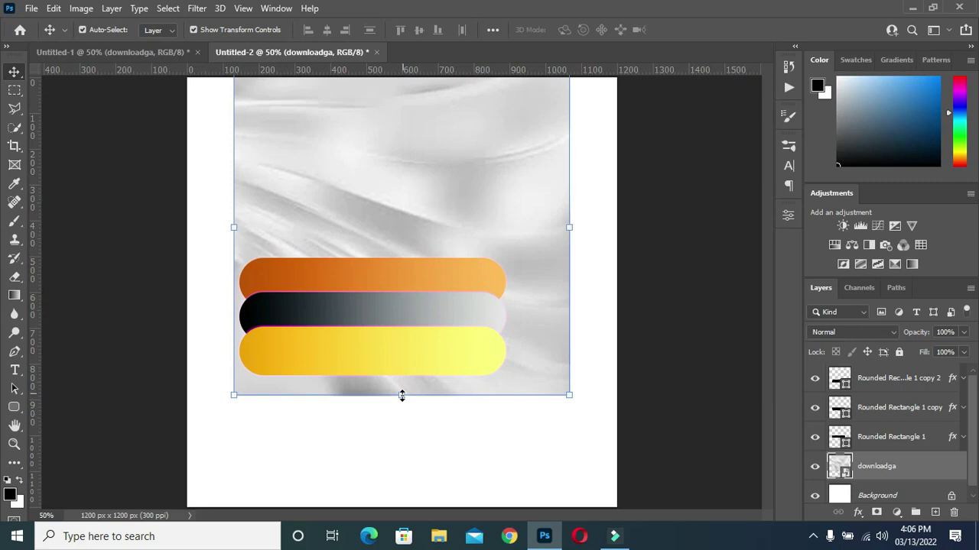
drag(402, 395, 399, 514)
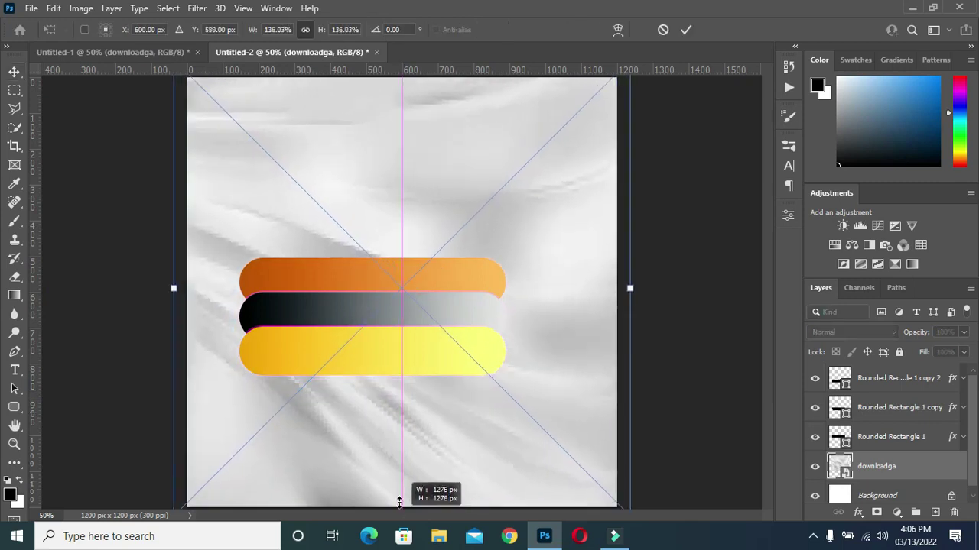
key(Return)
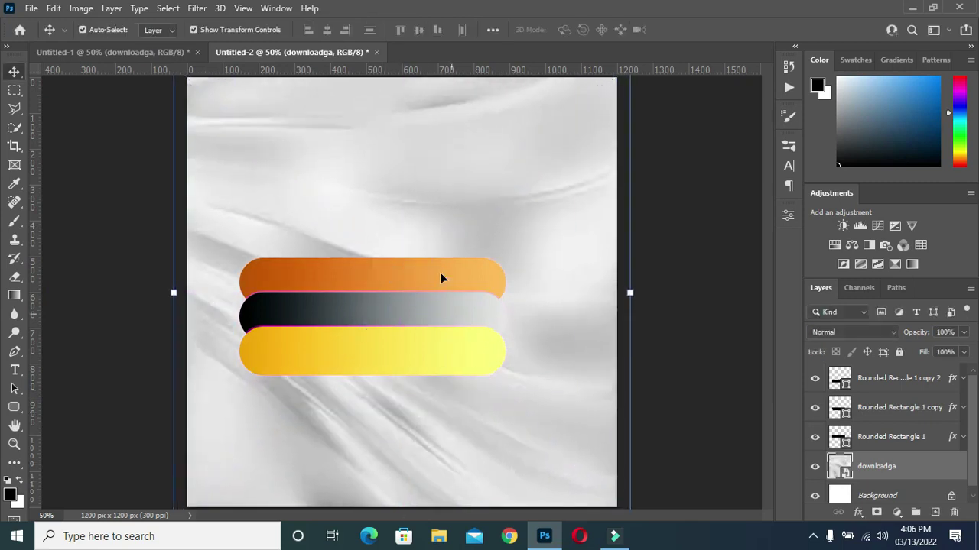
click(248, 9)
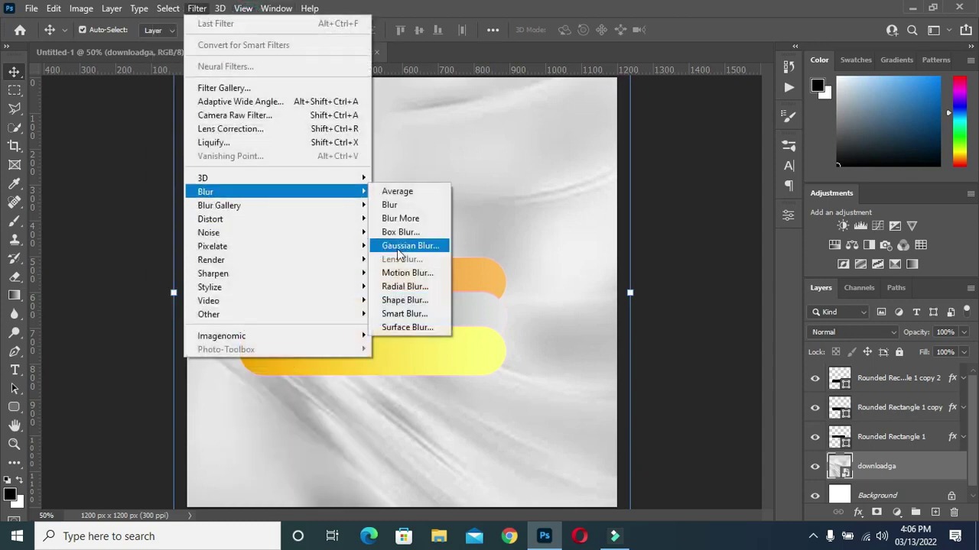
Apply a 16.6 px Gaussian Blur to the fabric layer
click(404, 246)
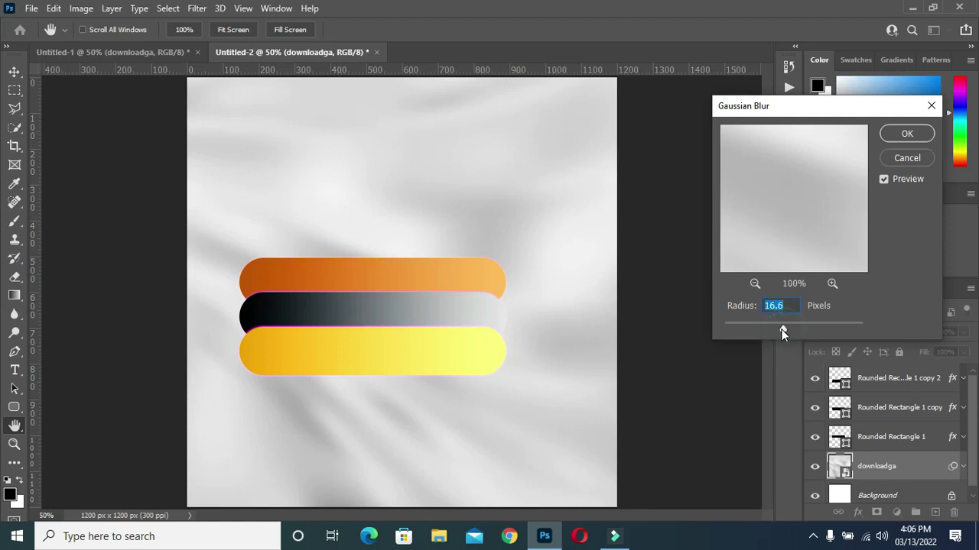
drag(783, 329, 783, 329)
click(903, 134)
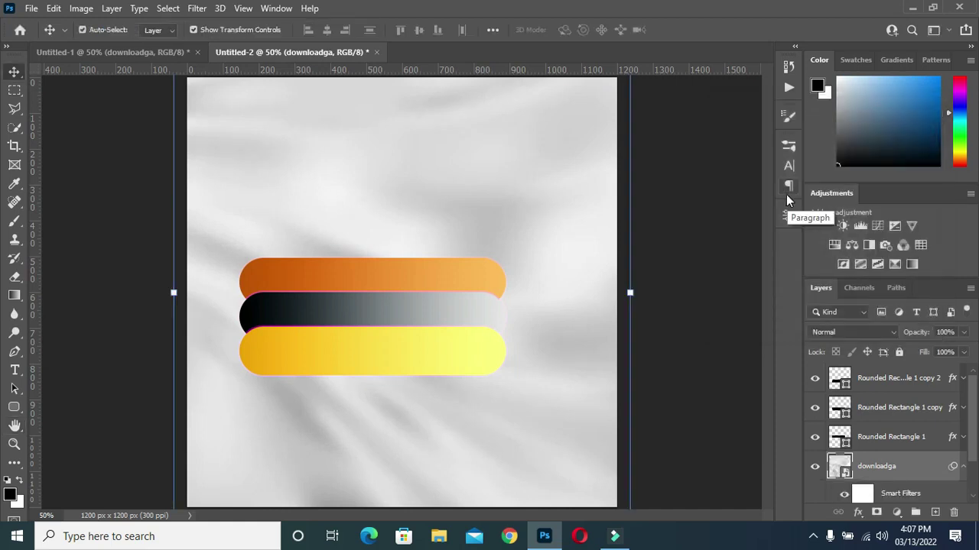
Change the yellow bottom bar's layer-style stroke colour from magenta to black (000000)
alt+scroll(688, 221, down, 3)
click(617, 218)
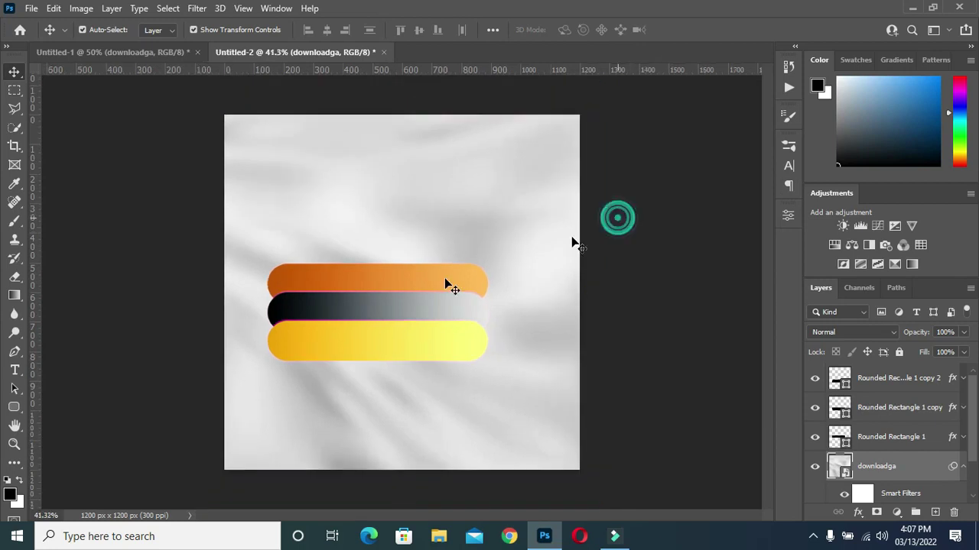
alt+scroll(269, 312, up, 1)
alt+scroll(306, 328, up, 1)
click(333, 348)
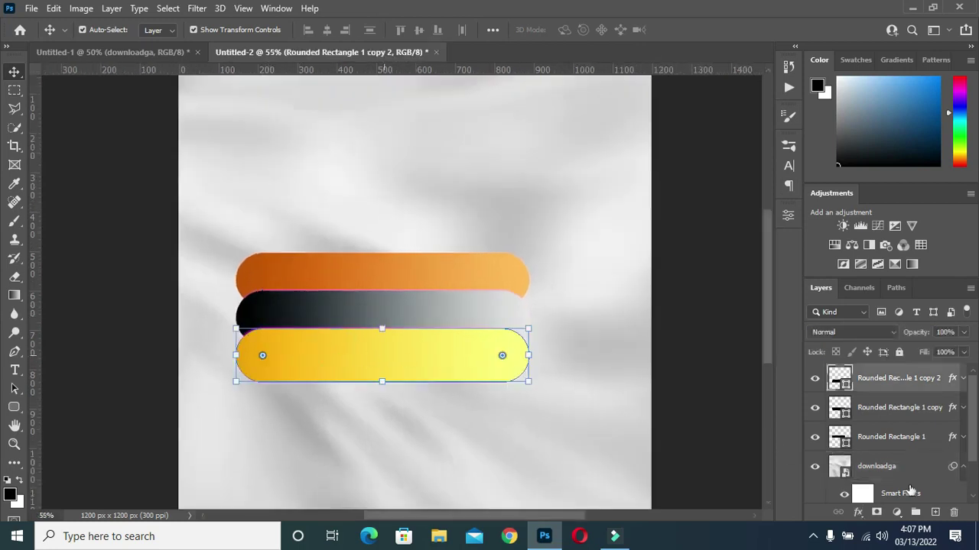
double_click(954, 380)
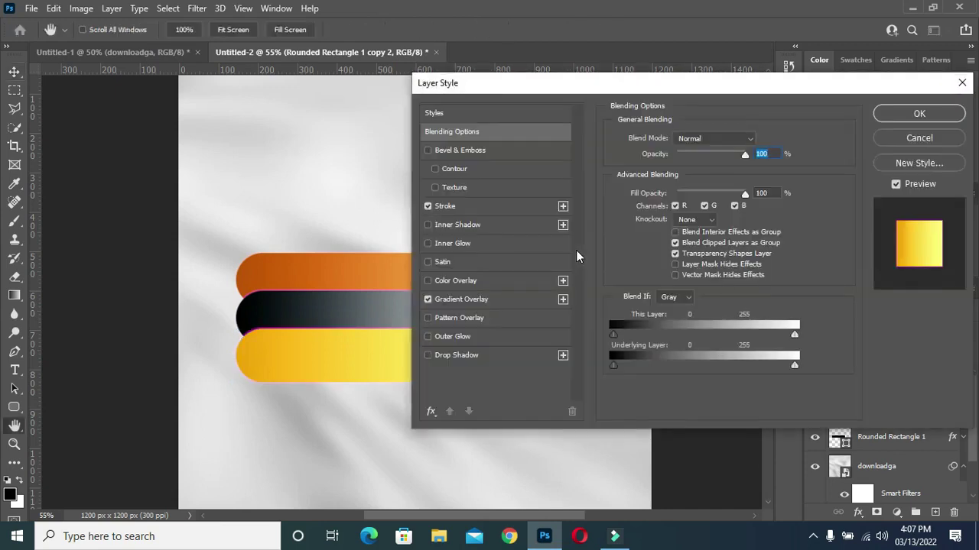
click(455, 206)
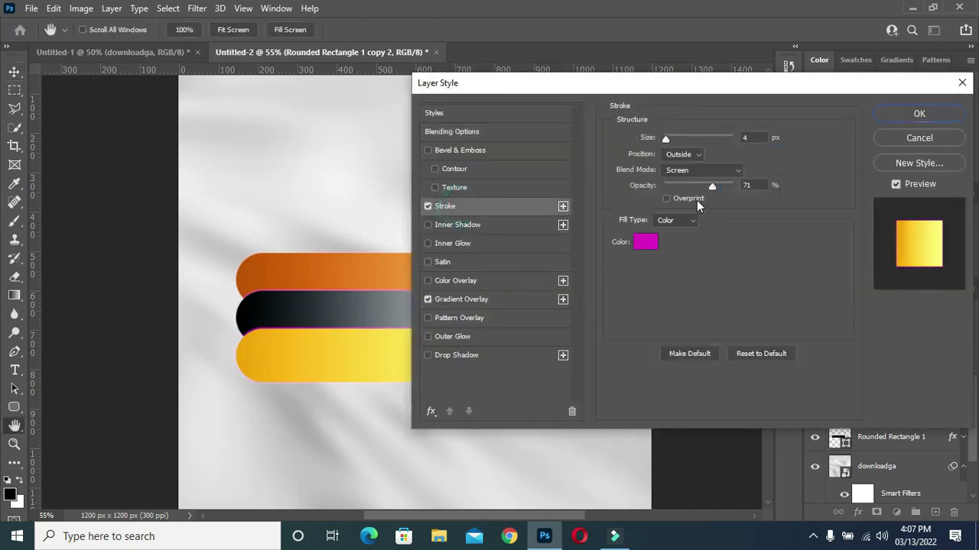
click(644, 246)
text(000000)
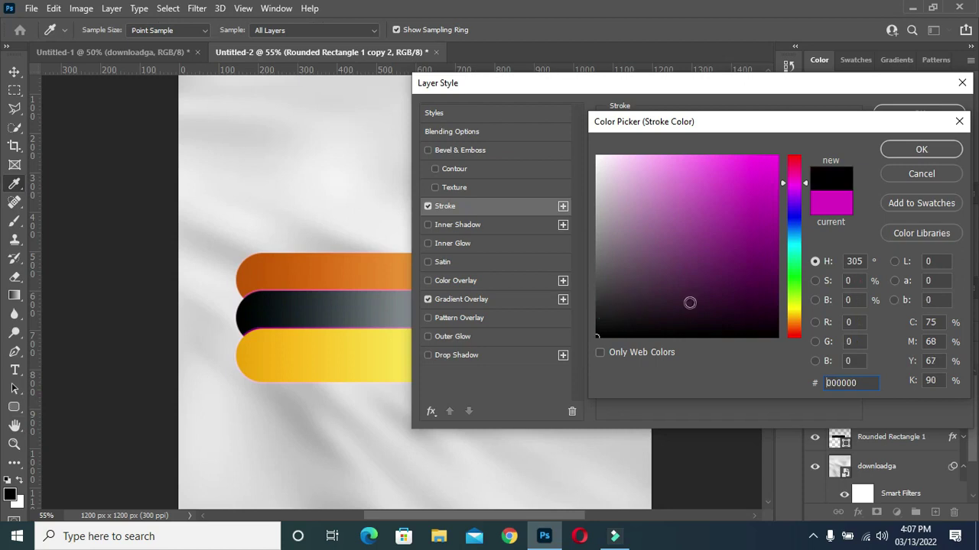
click(914, 151)
click(920, 114)
click(676, 298)
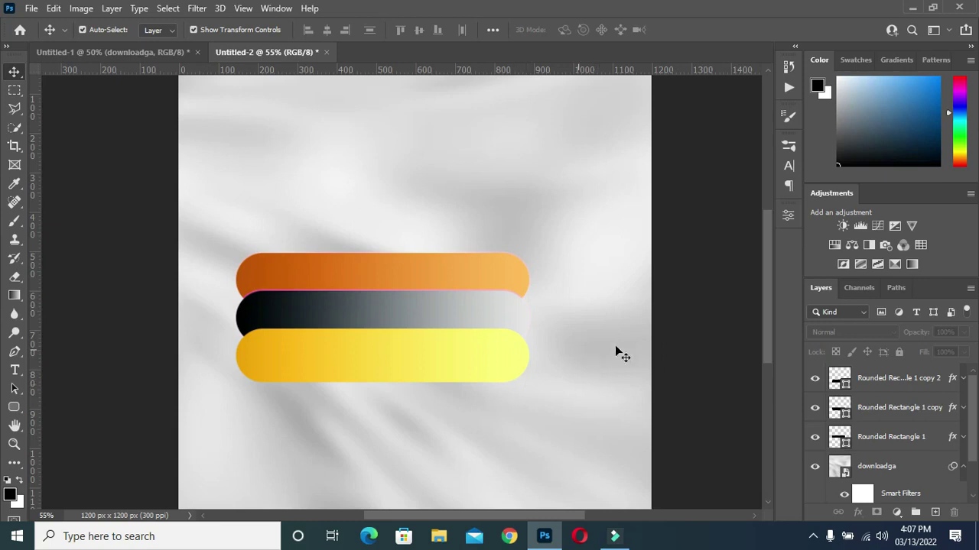
Group the three rounded-rectangle bar layers into Group 1
click(921, 437)
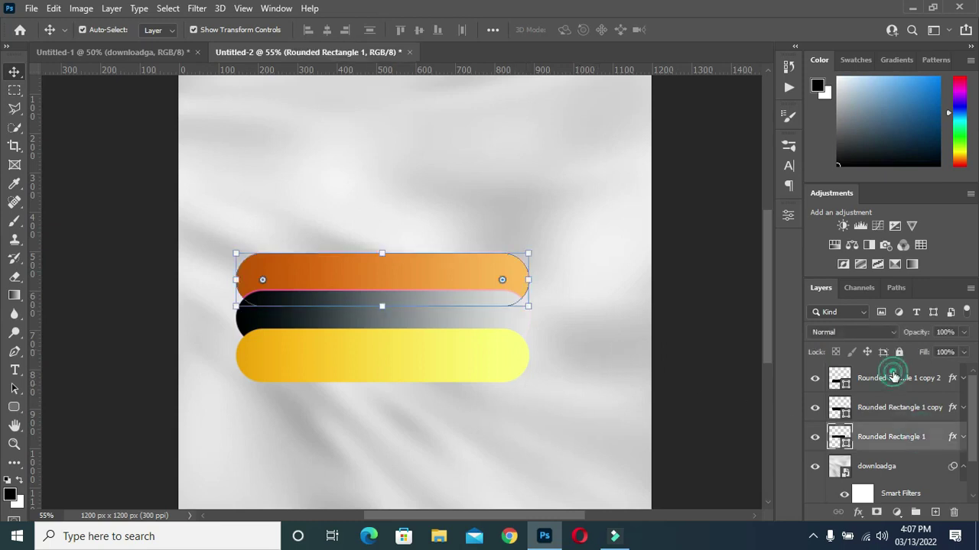
shift+click(894, 376)
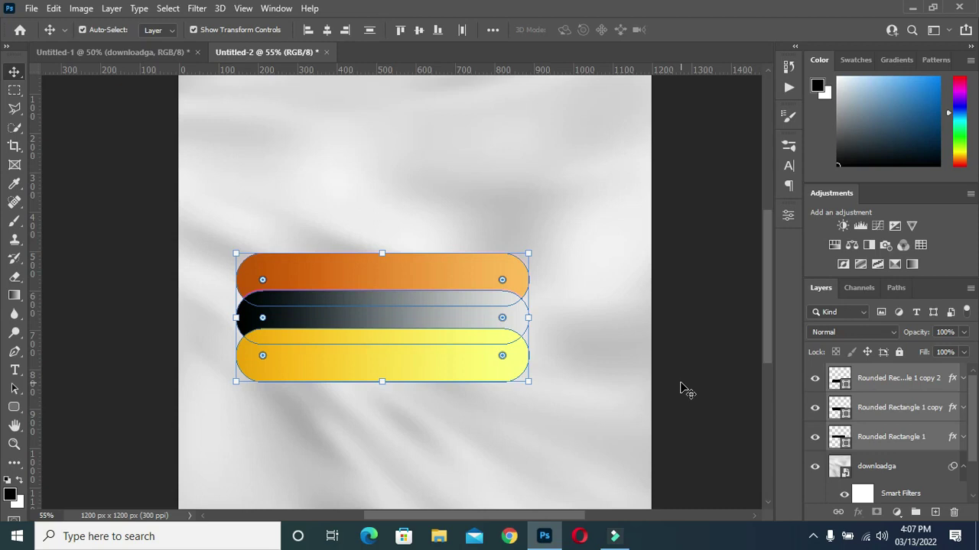
key(ctrl+g)
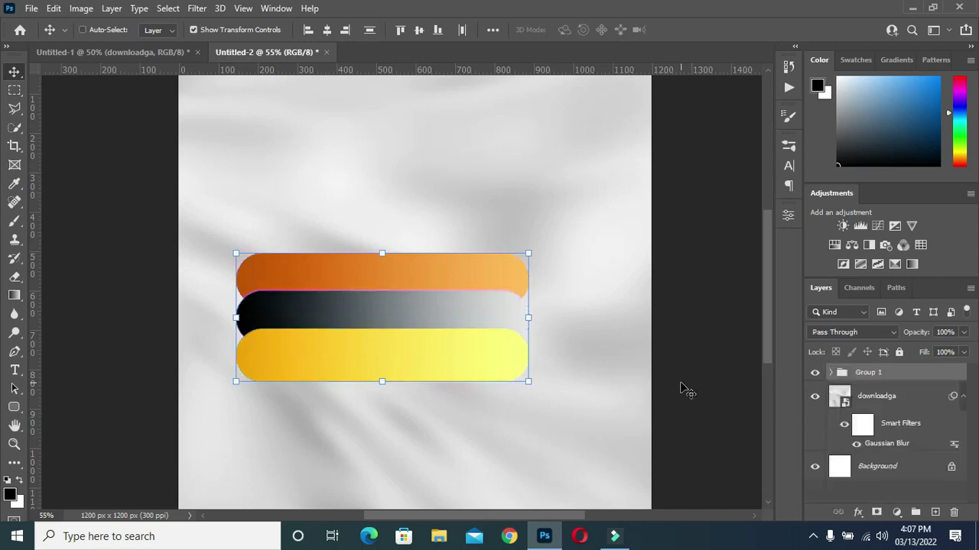
click(960, 396)
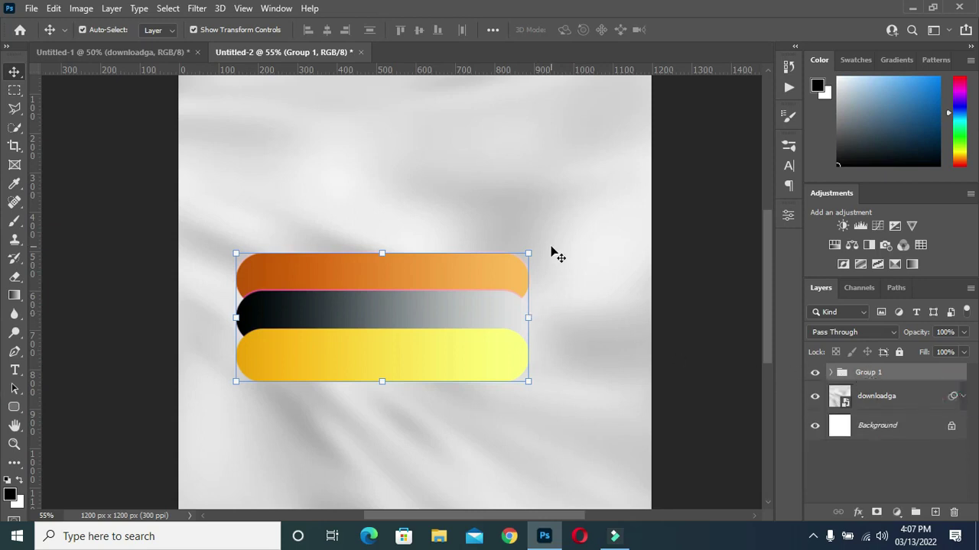
Rotate the bar group about -26.7° and recentre it on the blurred fabric
drag(533, 245, 480, 193)
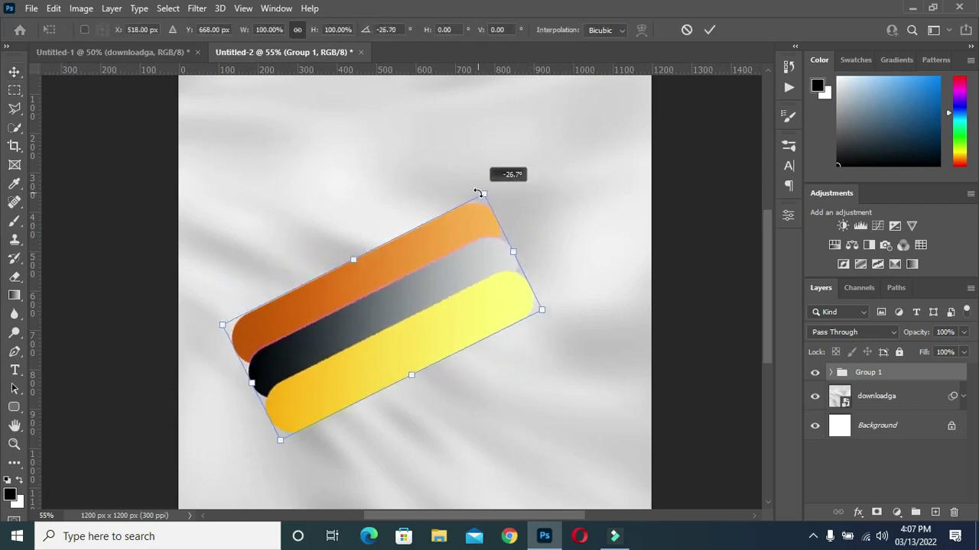
mouse_move(393, 309)
mouse_down()
mouse_move(433, 275)
mouse_move(426, 254)
mouse_up()
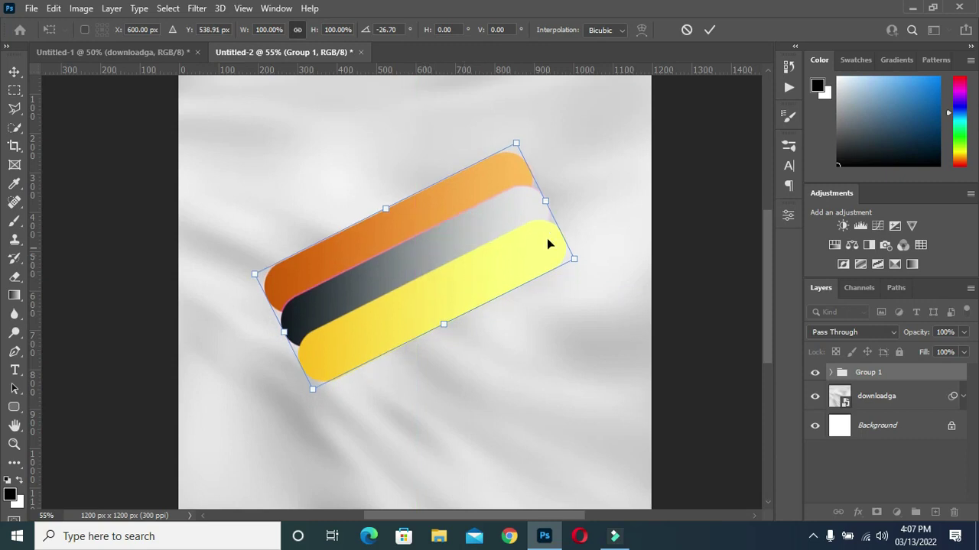
drag(463, 247, 461, 258)
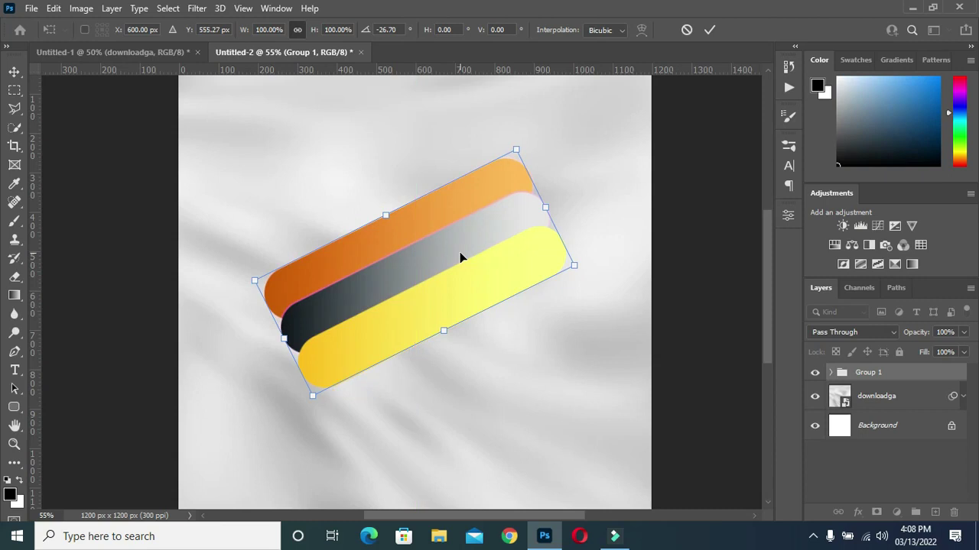
click(710, 34)
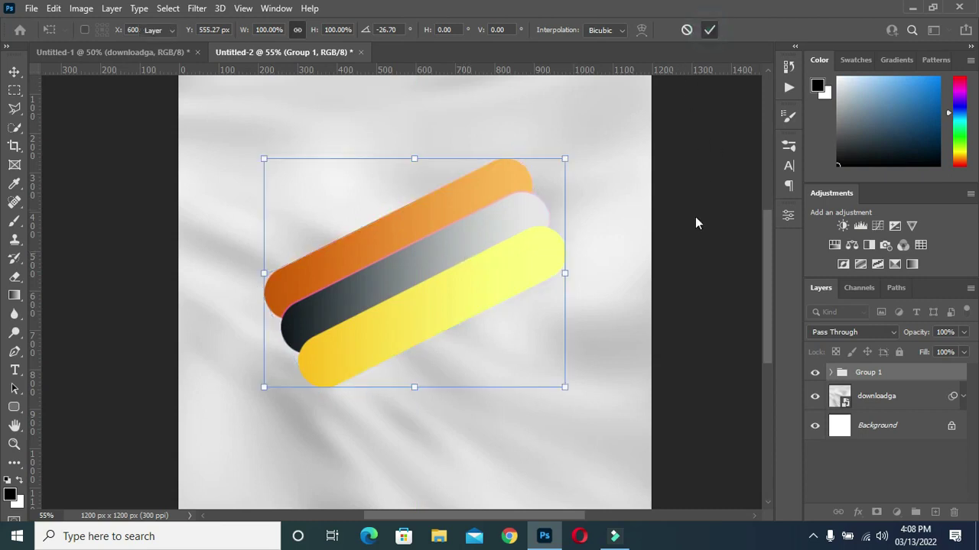
click(668, 330)
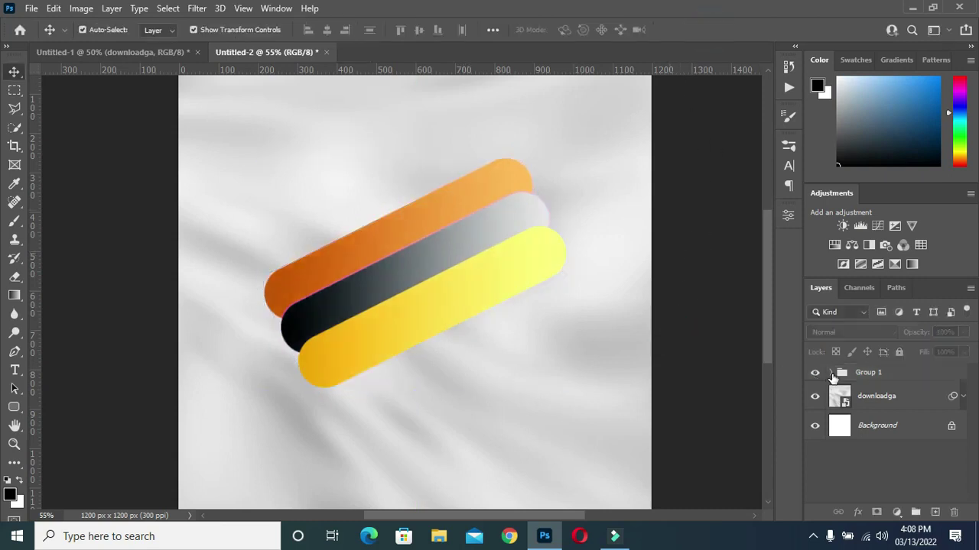
Duplicate Group 1 with Ctrl+J and hide the original group
click(866, 375)
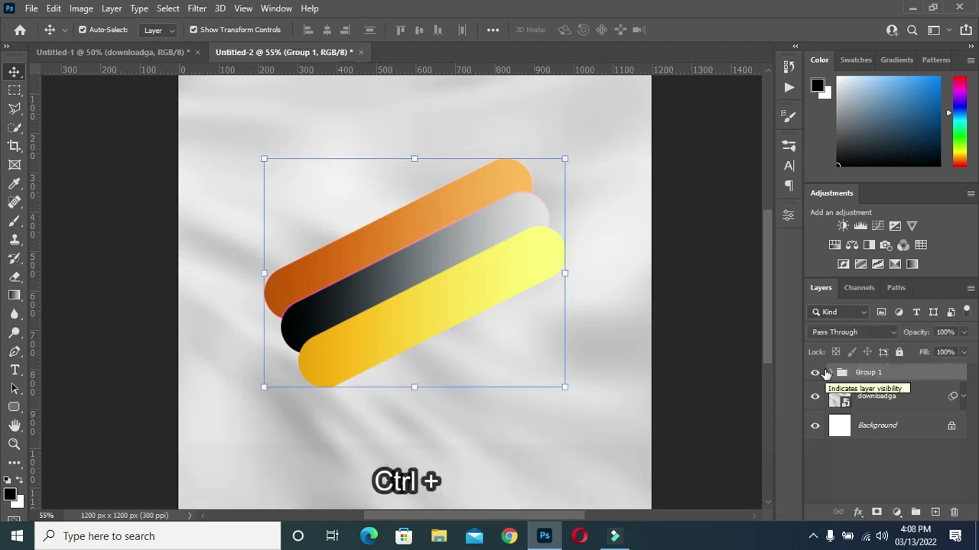
key(ctrl+j)
click(815, 392)
click(831, 373)
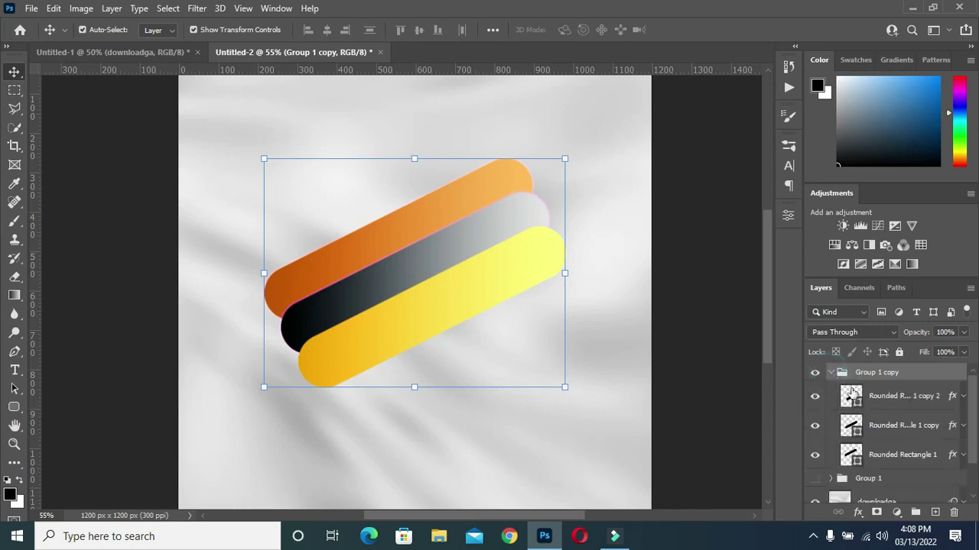
Rasterize the orange and grey-black bar layers inside Group 1 copy
right_click(879, 455)
click(739, 218)
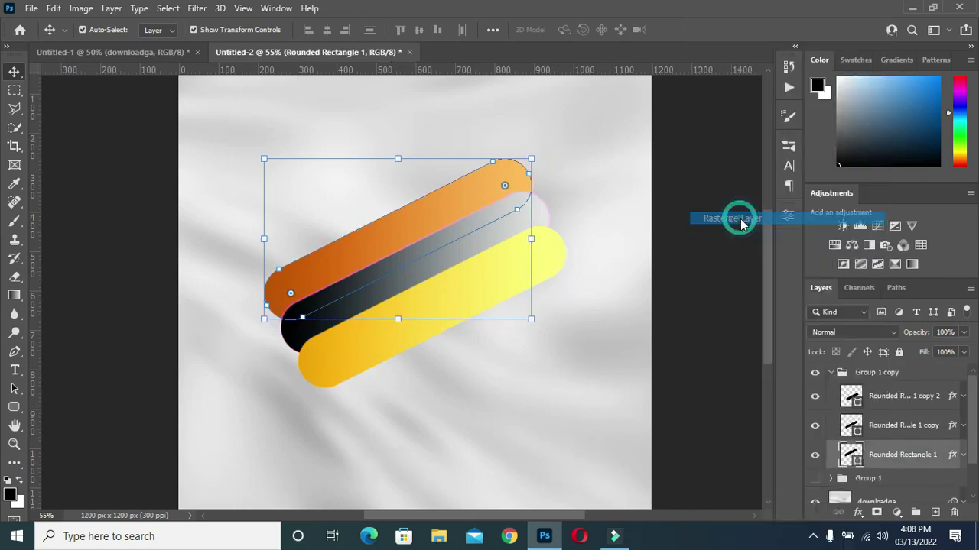
right_click(895, 430)
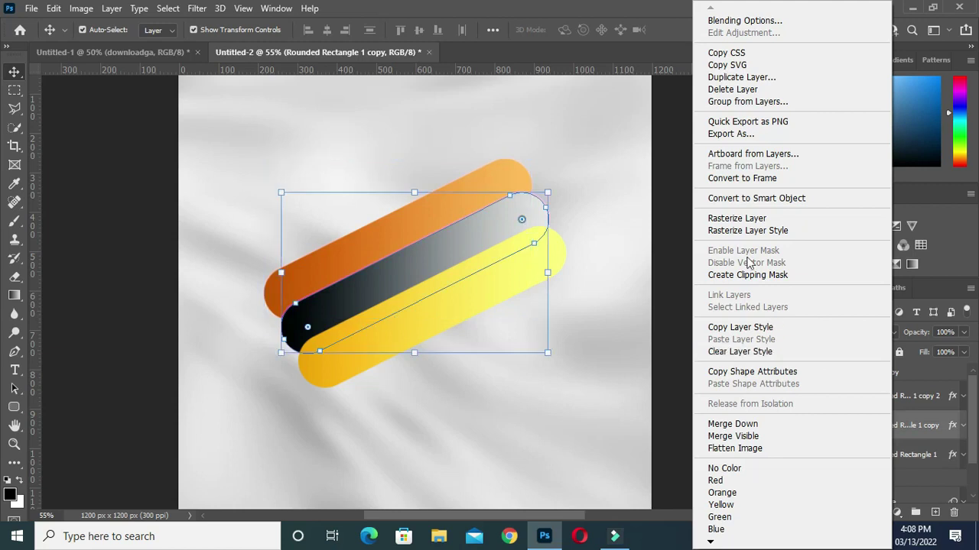
click(735, 218)
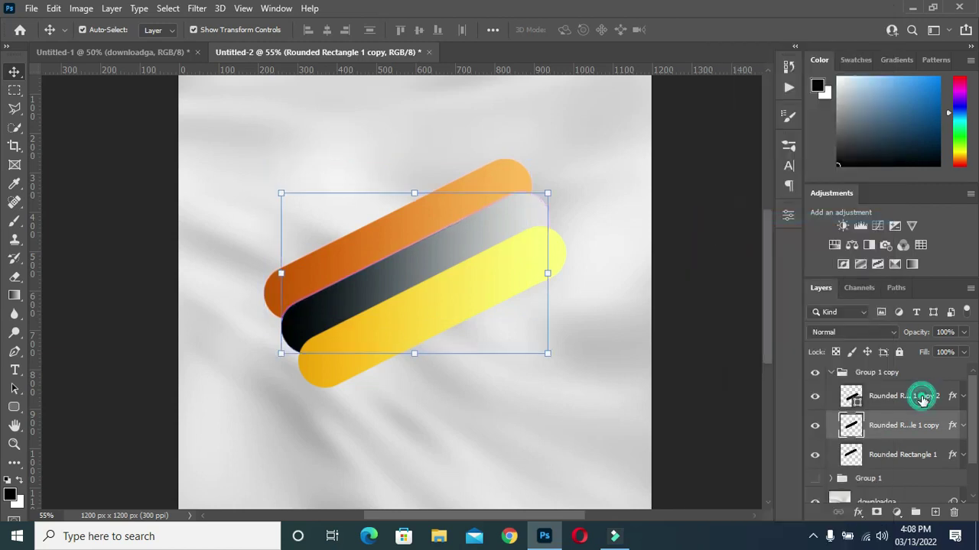
Rasterize the yellow bar and load the grey-black bar's shape as a selection
right_click(922, 395)
click(765, 218)
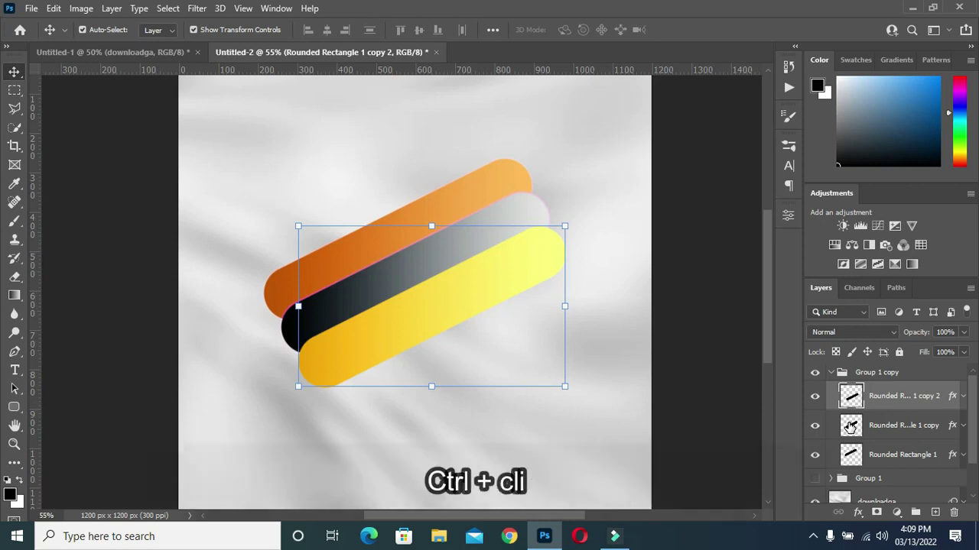
ctrl+click(851, 426)
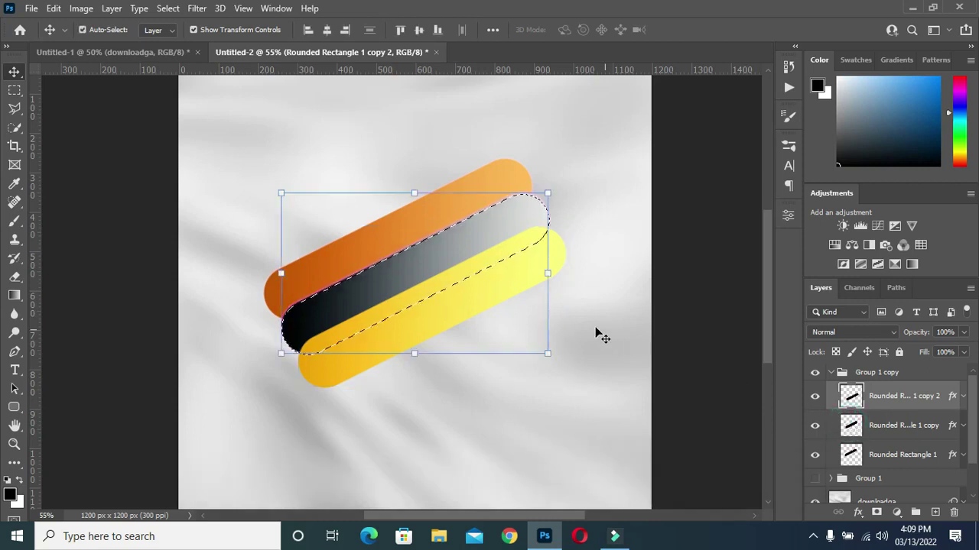
click(878, 427)
click(864, 396)
Expand the grey-black bar selection by 5 px and check it against the bars
click(167, 9)
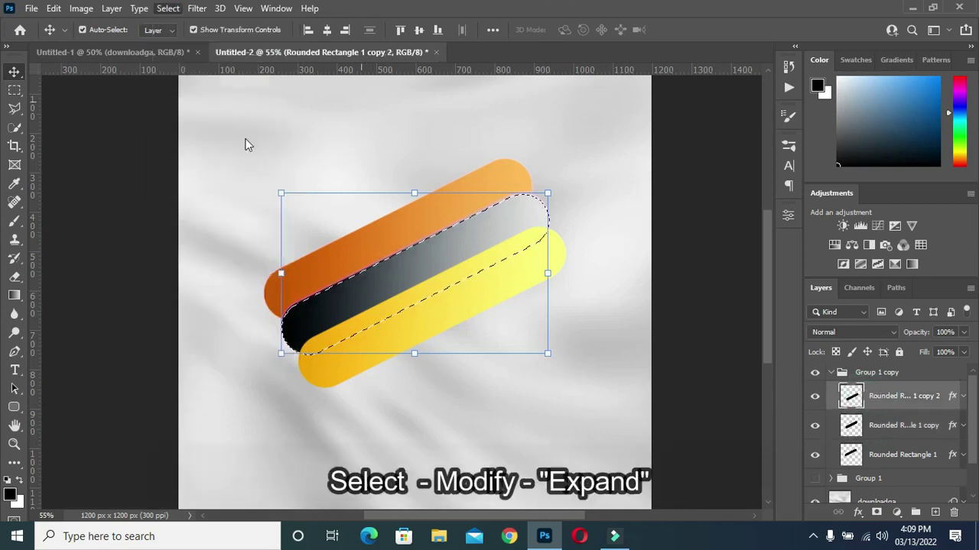
mouse_move(181, 225)
click(319, 252)
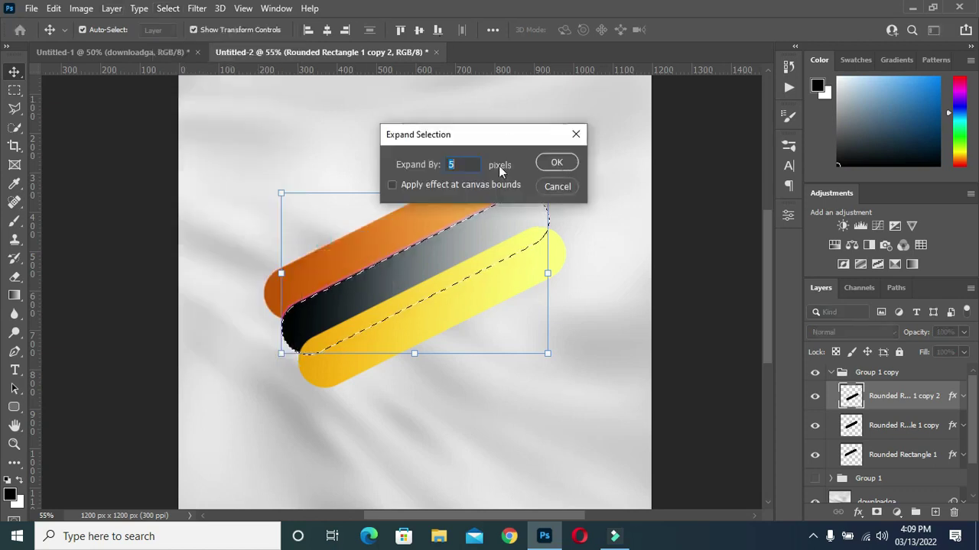
click(545, 166)
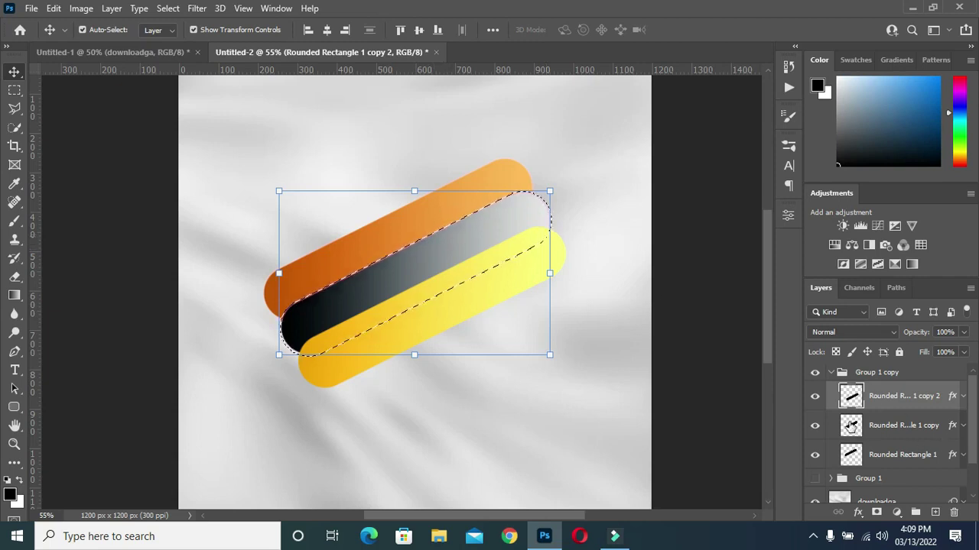
click(815, 428)
click(815, 428)
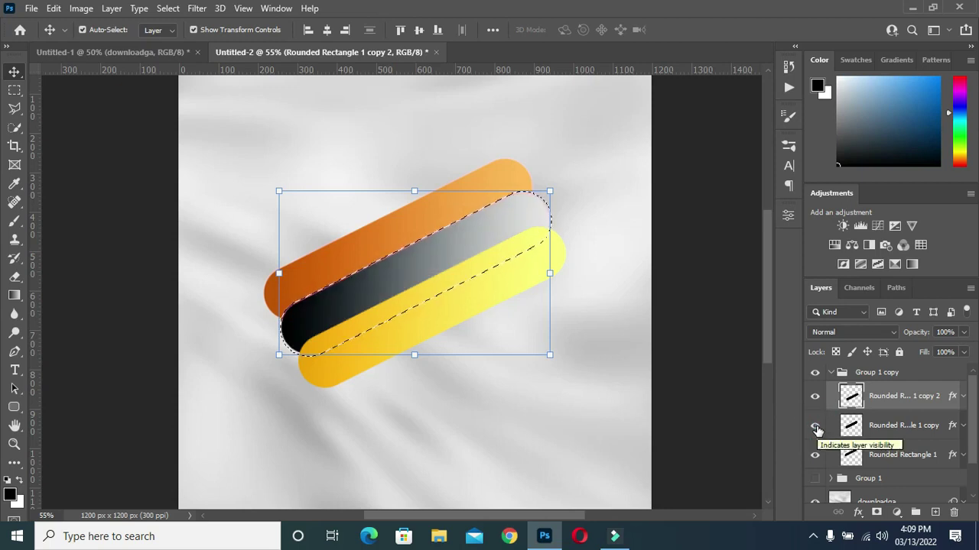
click(815, 426)
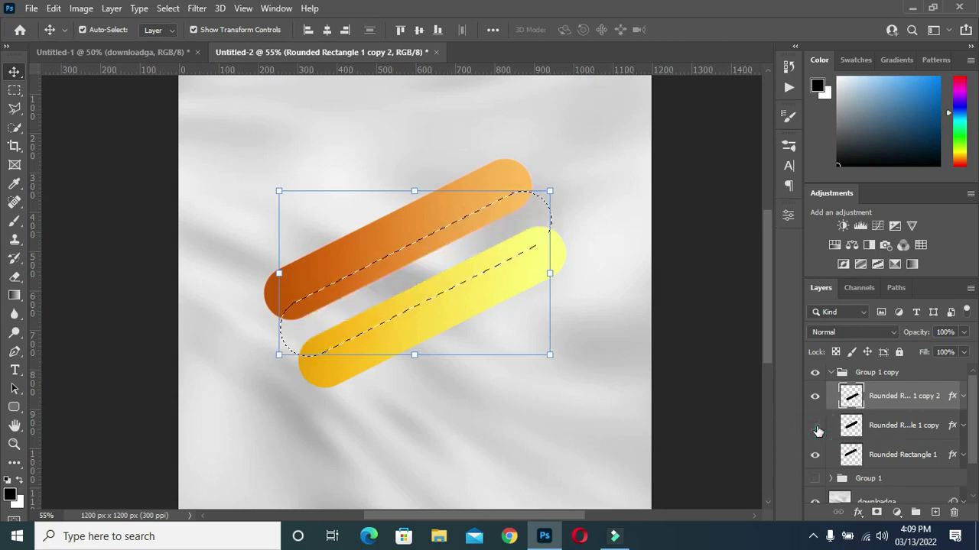
click(816, 428)
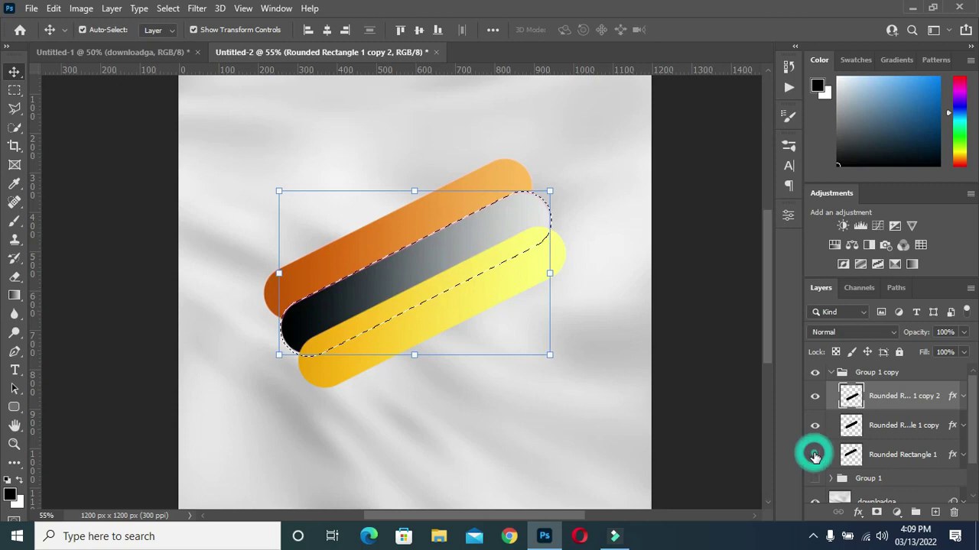
Erase the orange bar inside the expanded selection, then deselect
click(815, 456)
click(876, 456)
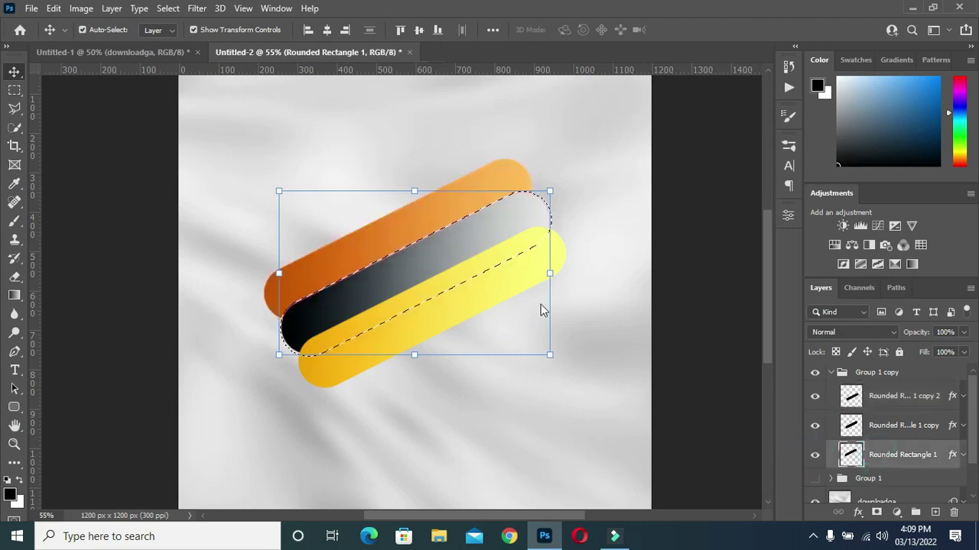
right_click(15, 276)
click(52, 280)
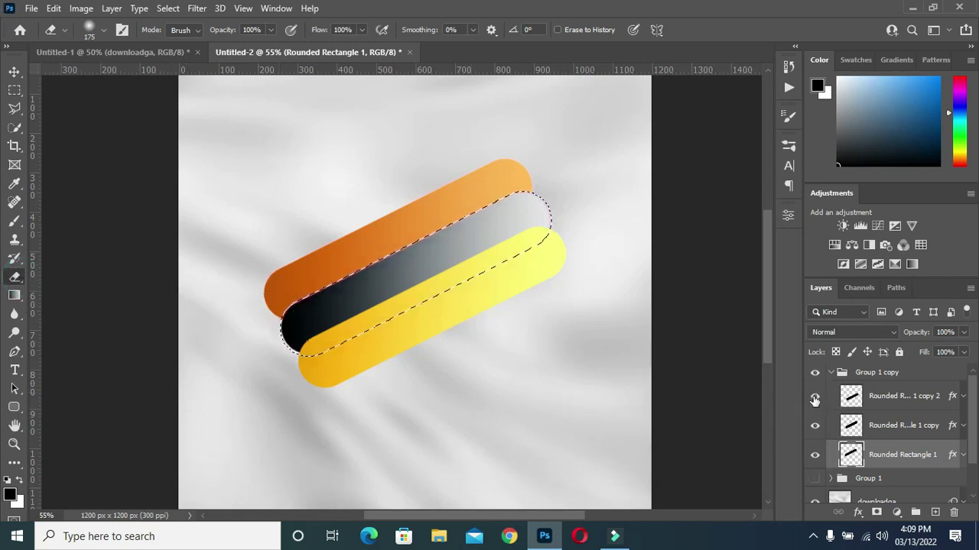
click(814, 396)
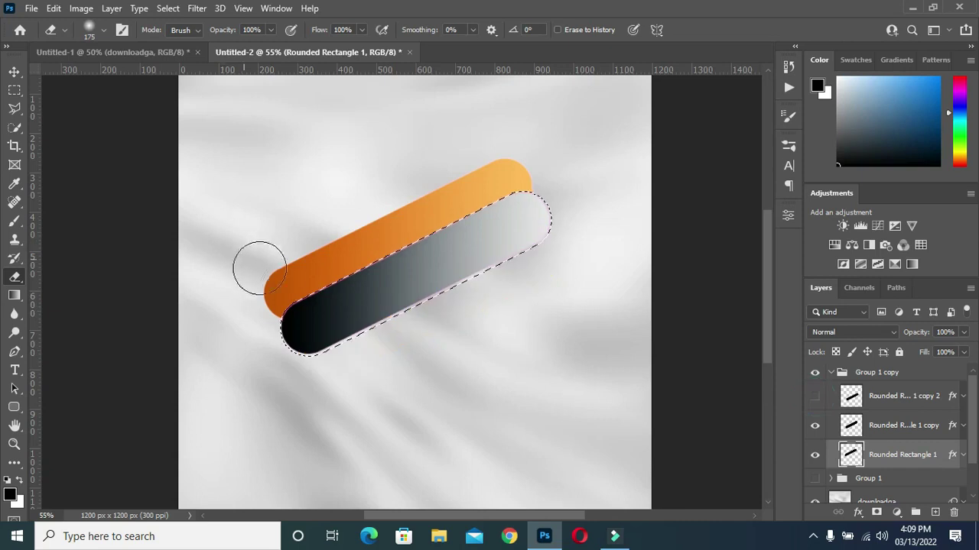
click(814, 396)
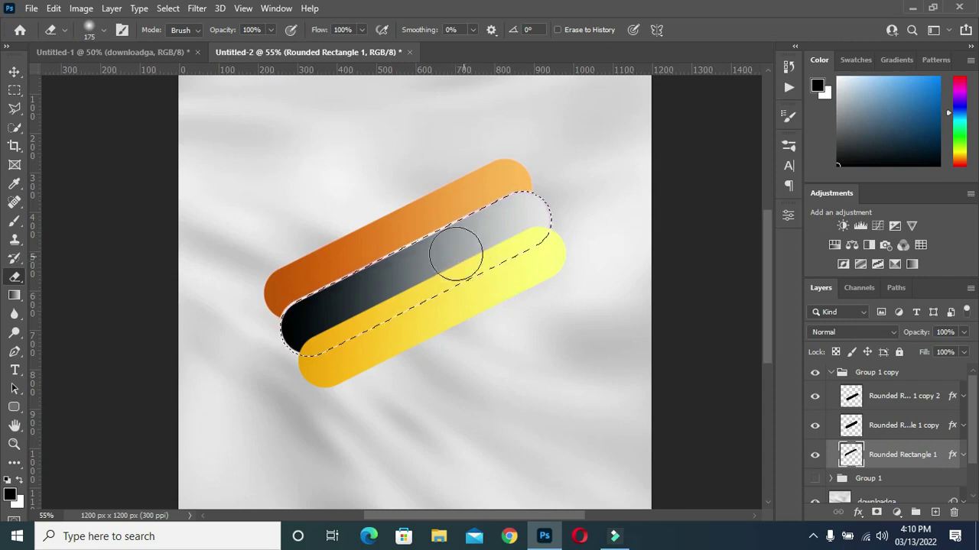
key(v)
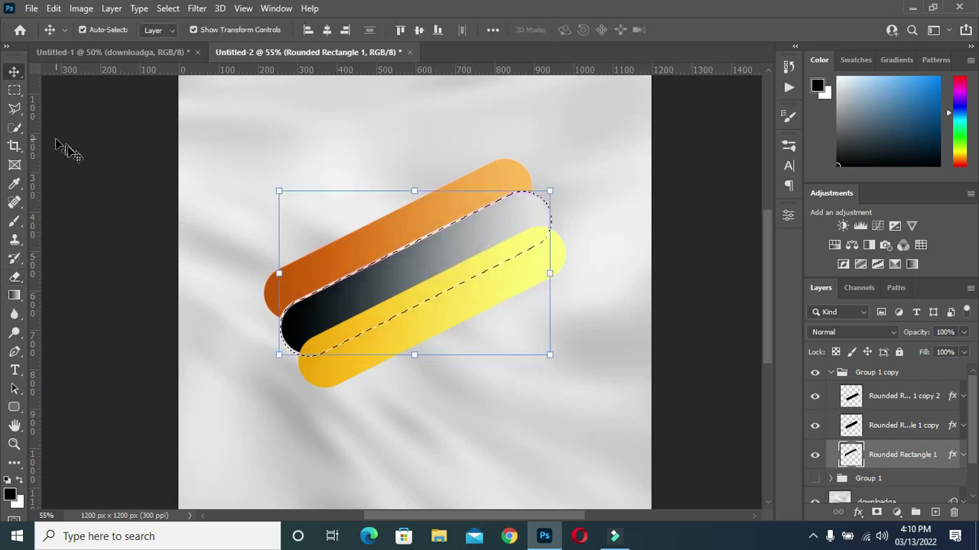
key(ctrl+d)
click(699, 319)
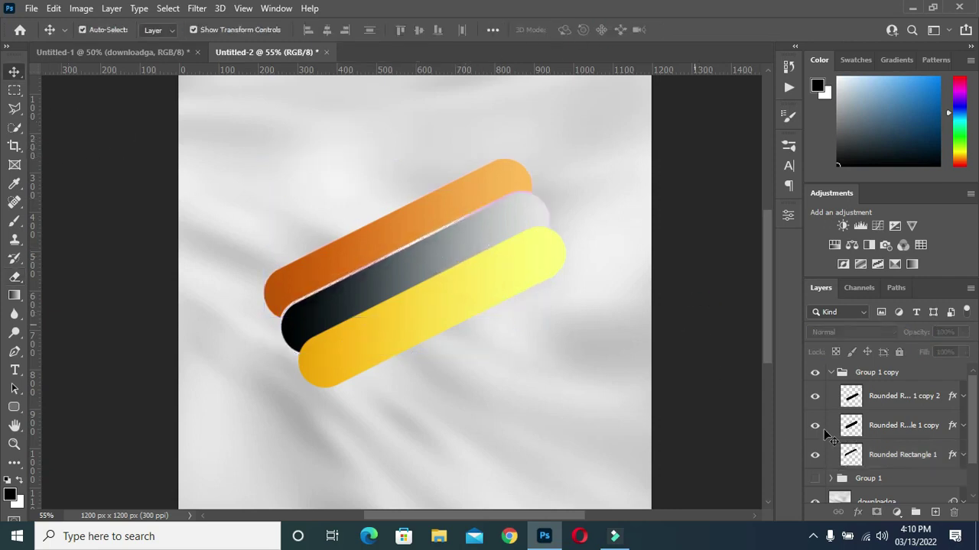
Load the yellow bar's shape as a selection and expand it slightly
click(902, 454)
ctrl+click(887, 397)
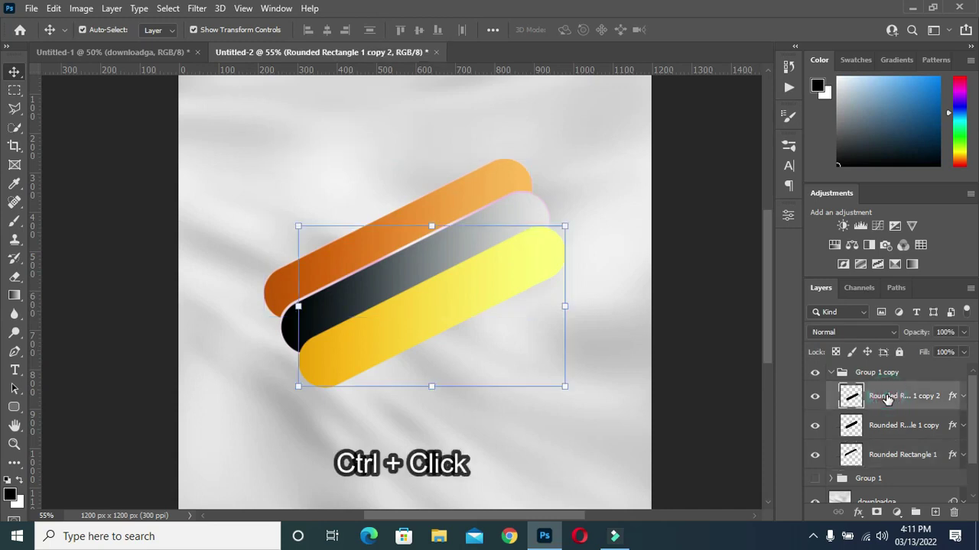
ctrl+click(851, 396)
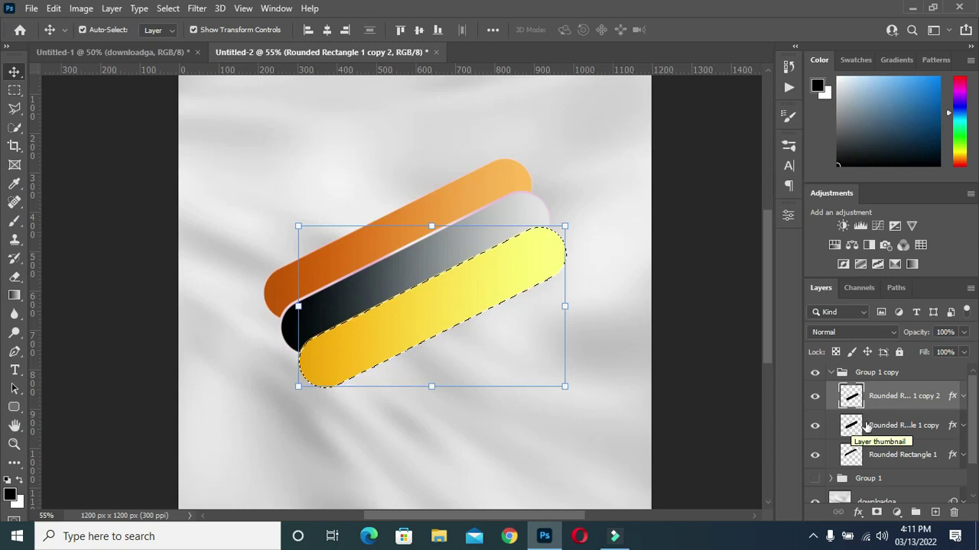
click(169, 10)
mouse_move(181, 225)
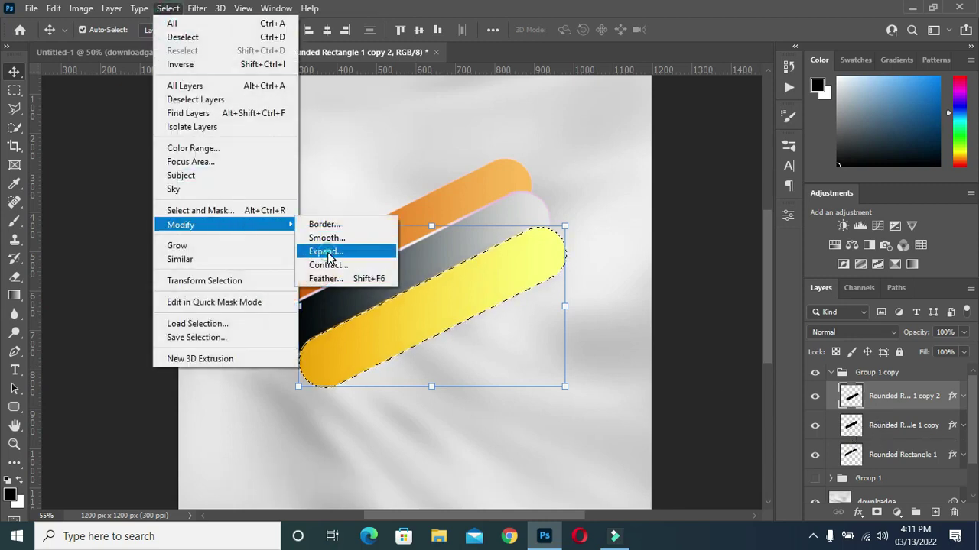
click(328, 253)
click(557, 162)
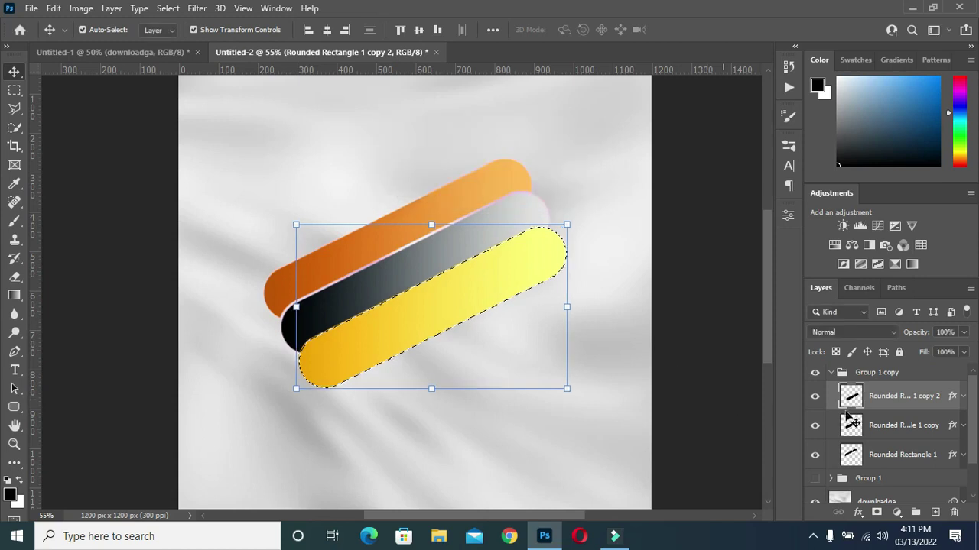
Erase the grey-black bar inside the selection along the yellow bar's edge, then deselect
click(862, 425)
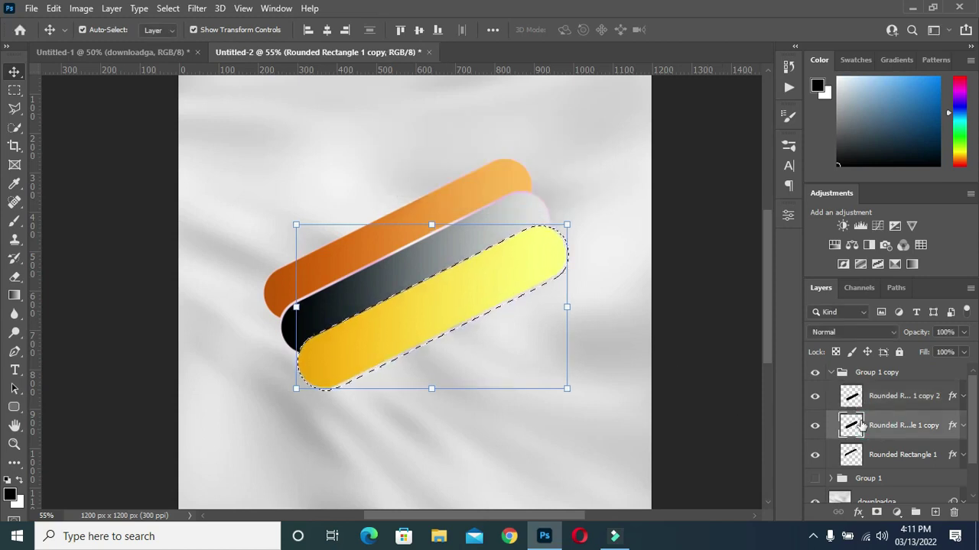
click(15, 276)
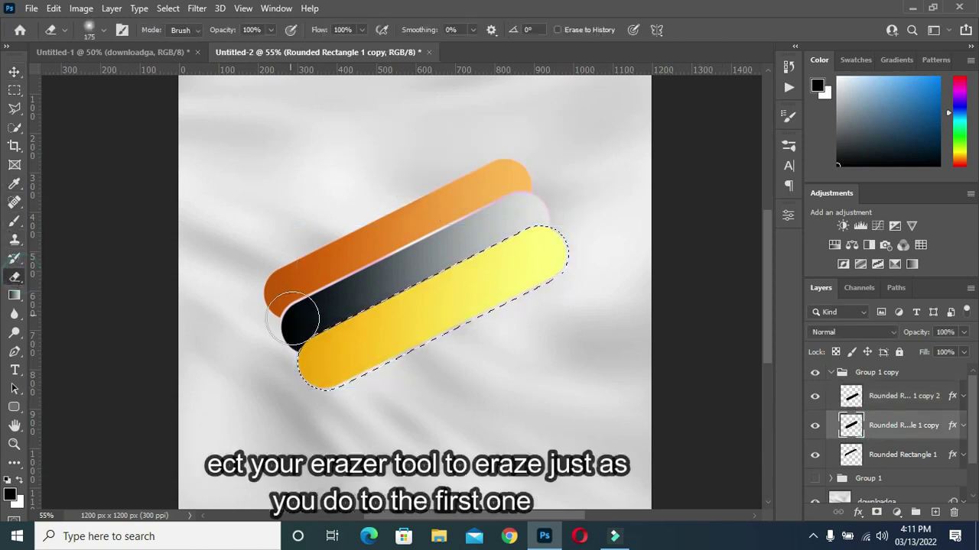
mouse_move(453, 262)
mouse_down()
mouse_move(527, 233)
mouse_move(405, 280)
mouse_up()
drag(546, 239, 375, 289)
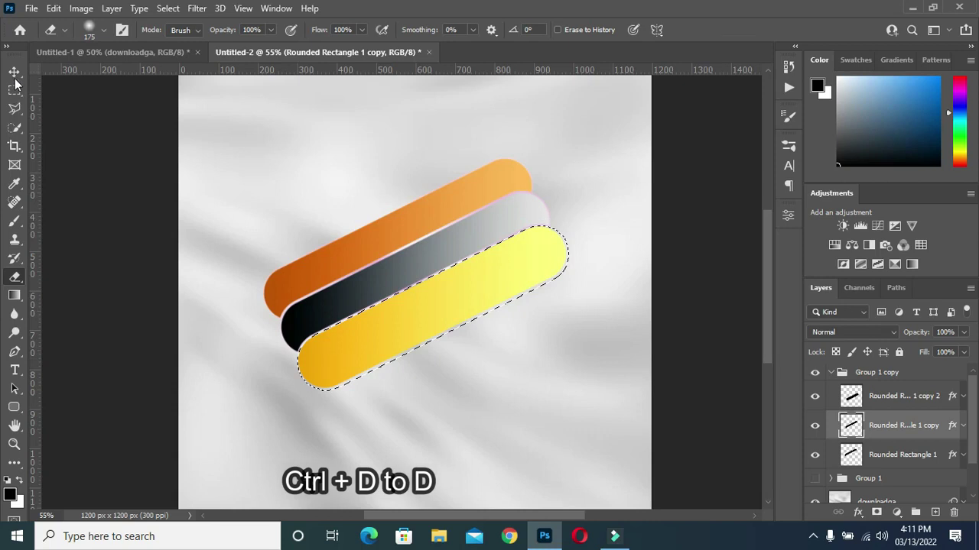
key(ctrl+d)
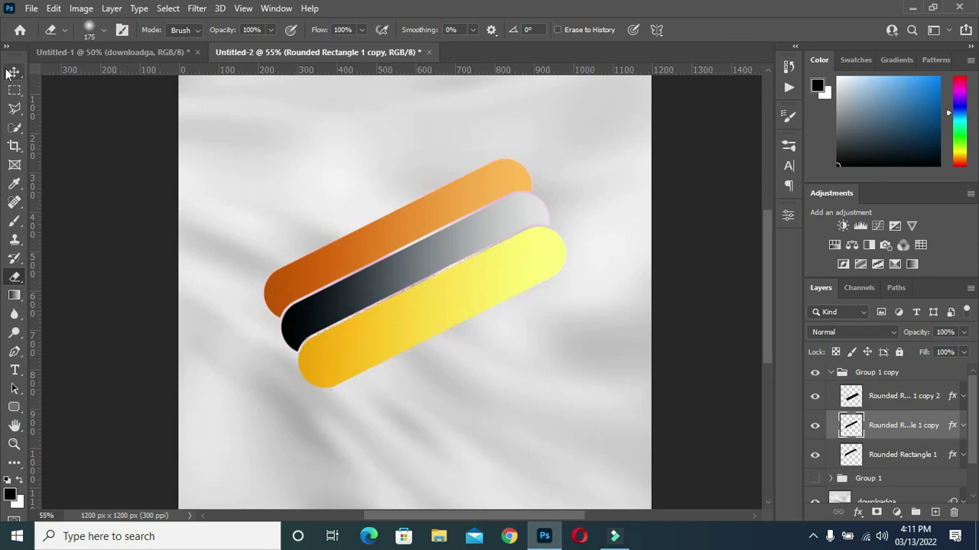
click(14, 73)
click(674, 281)
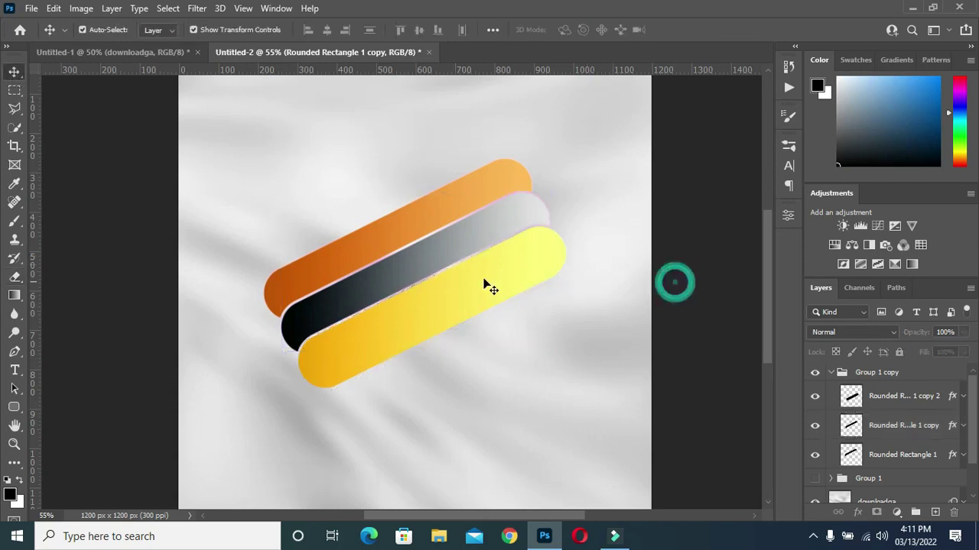
Draw a large circle with the Ellipse Tool over the centre of the bars
scroll(419, 278, down, 1)
scroll(374, 271, up, 1)
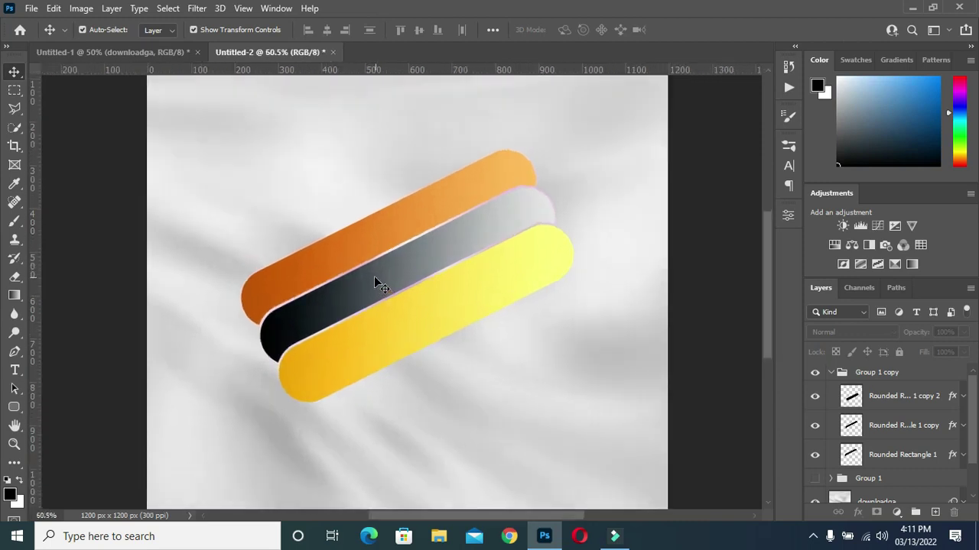
scroll(374, 271, down, 1)
scroll(369, 268, up, 1)
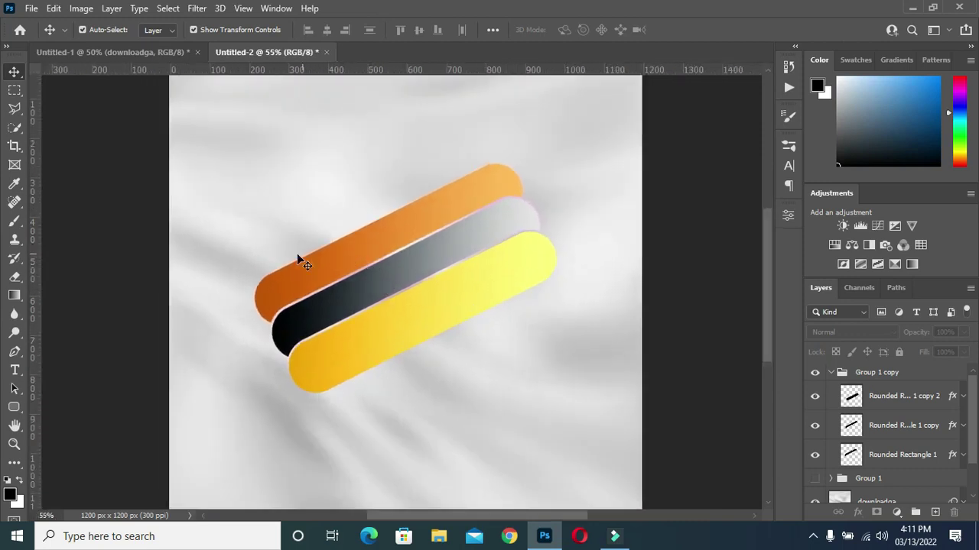
key(u)
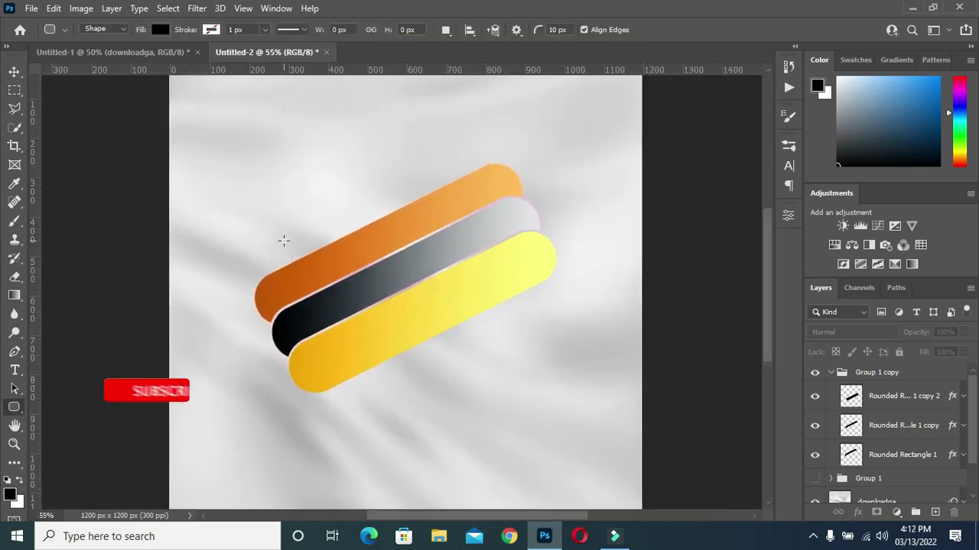
click(16, 406)
click(72, 436)
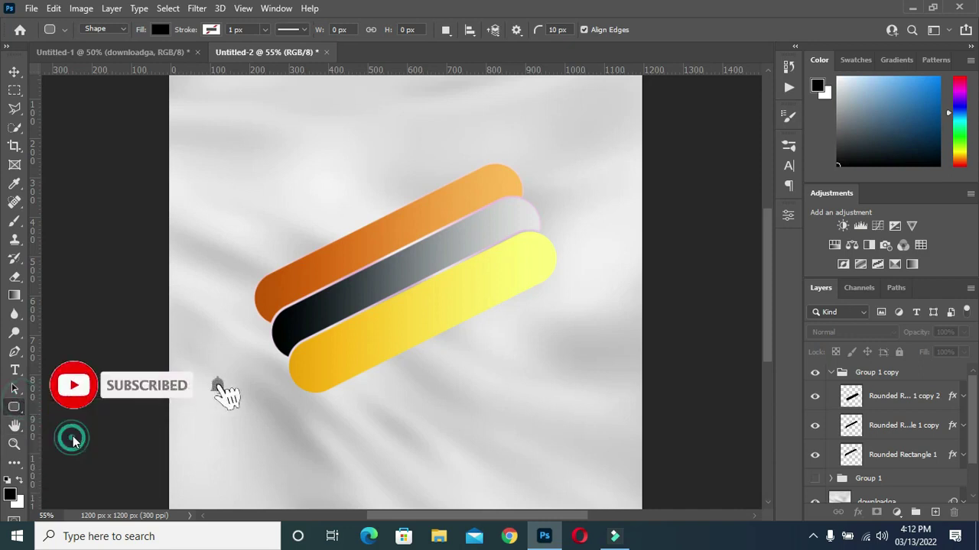
key(shift+u)
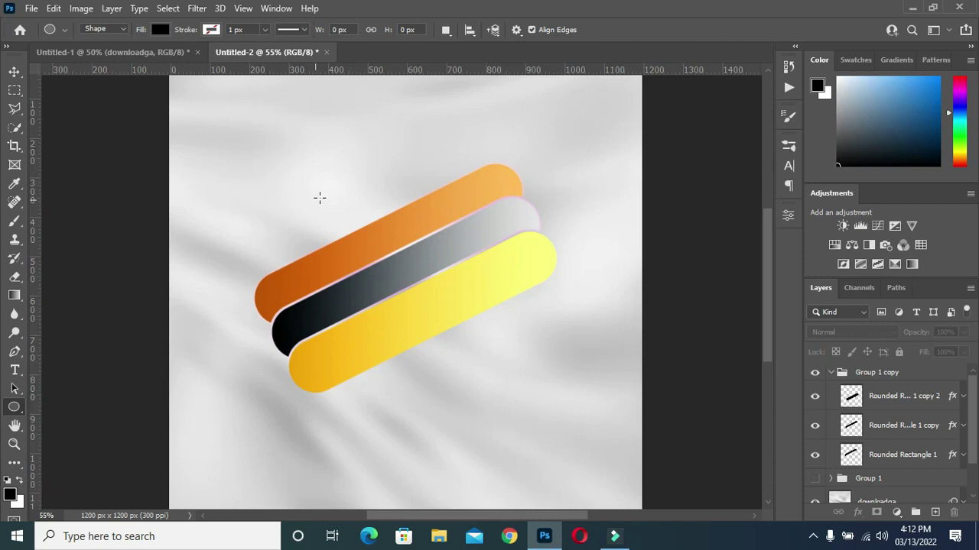
drag(319, 198, 494, 390)
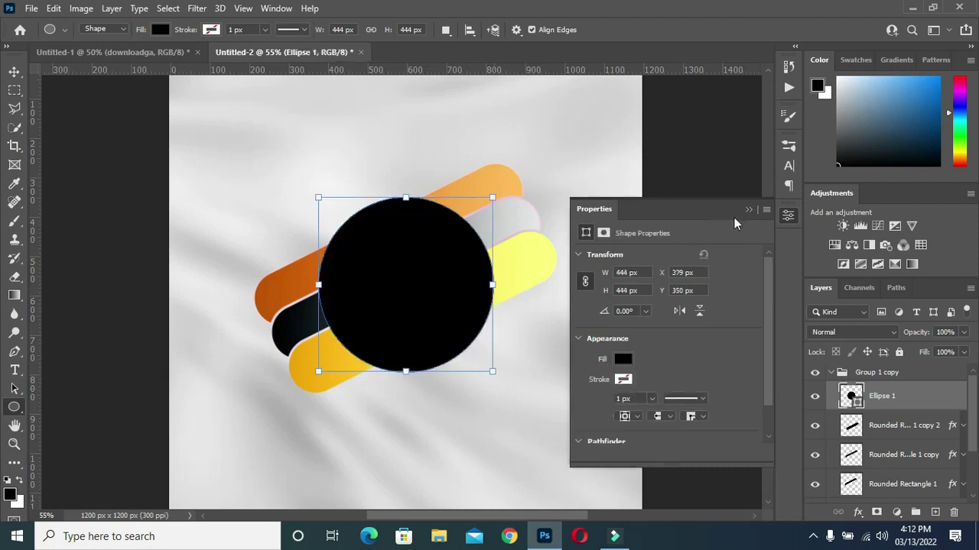
Fill the 444 × 444 px Ellipse 1 circle with the golden-yellow swatch
click(623, 360)
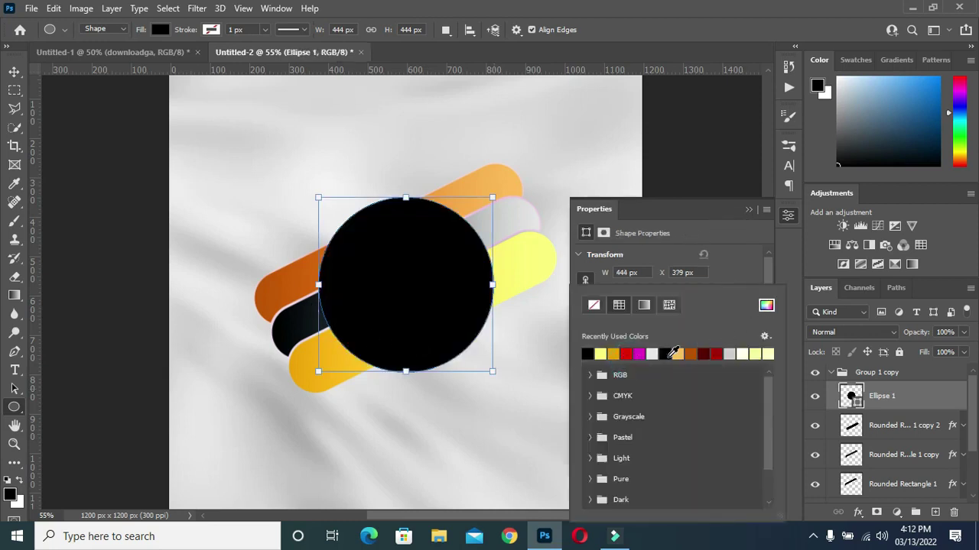
click(693, 352)
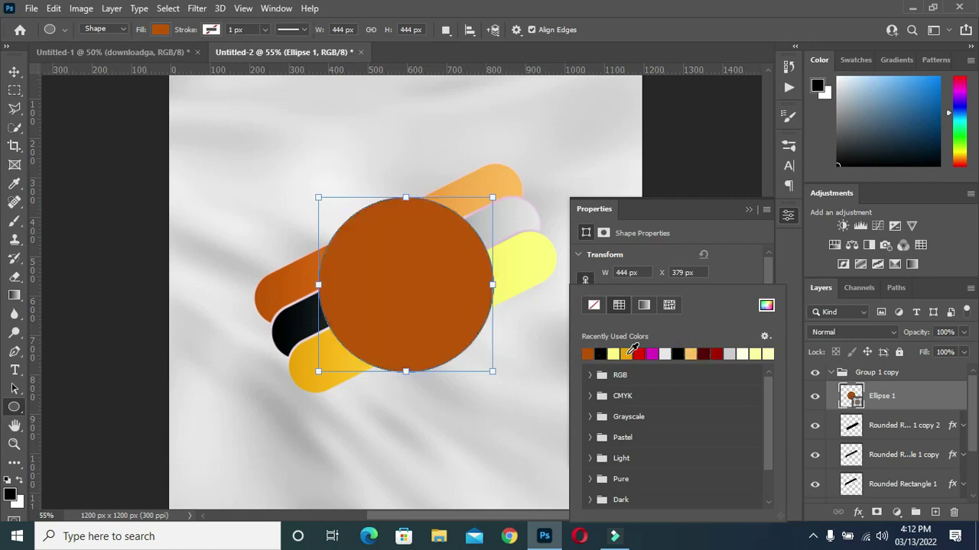
click(626, 353)
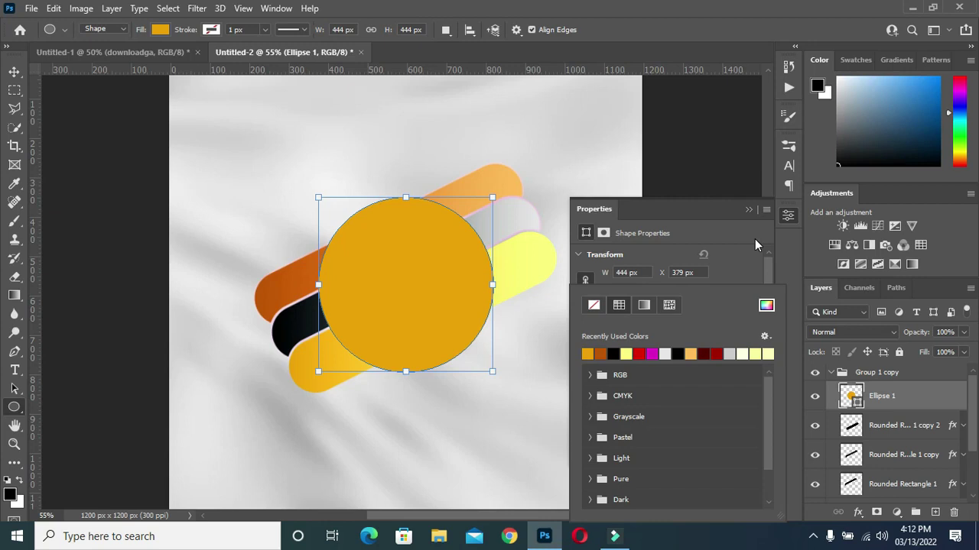
click(755, 243)
key(v)
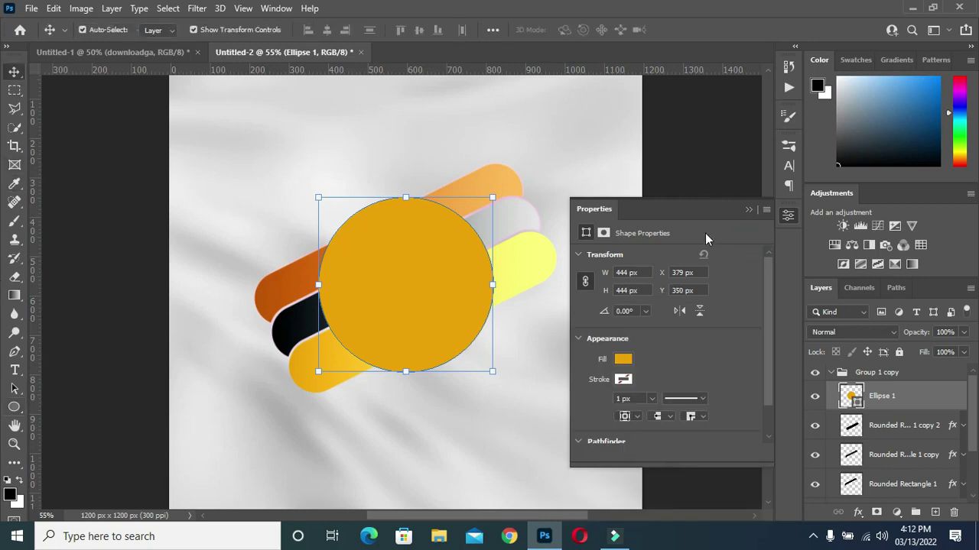
click(749, 208)
click(573, 263)
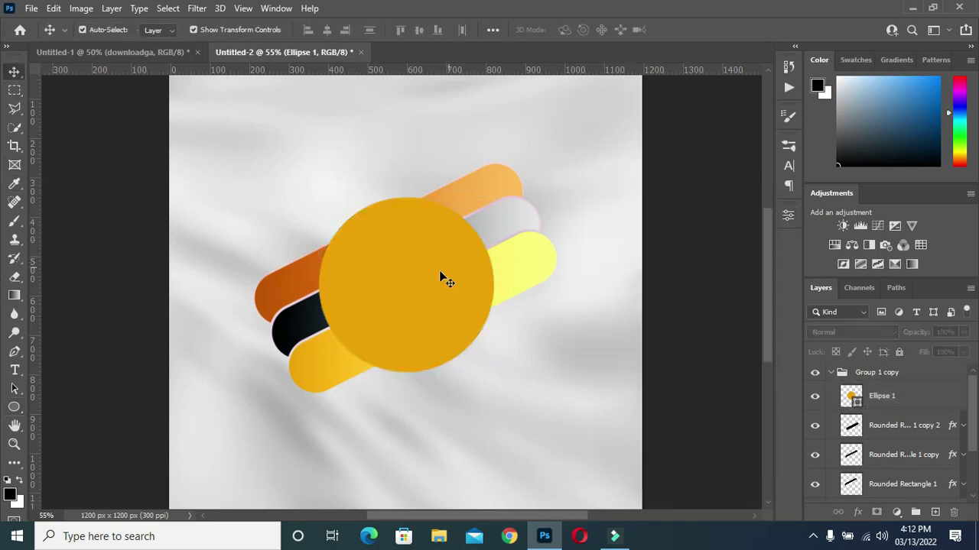
Move Ellipse 1 above Group 1 copy and scale the gold circle up
click(369, 290)
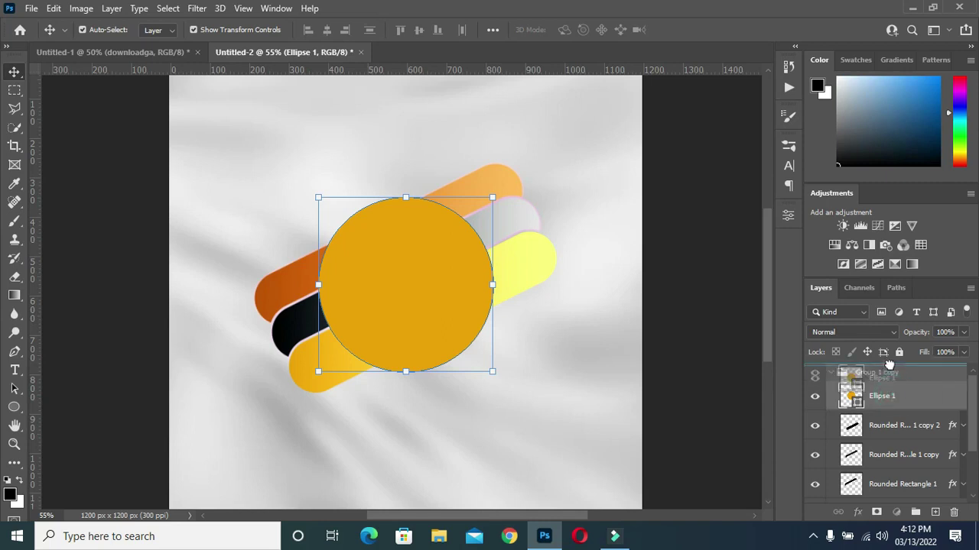
drag(894, 399, 854, 384)
click(830, 401)
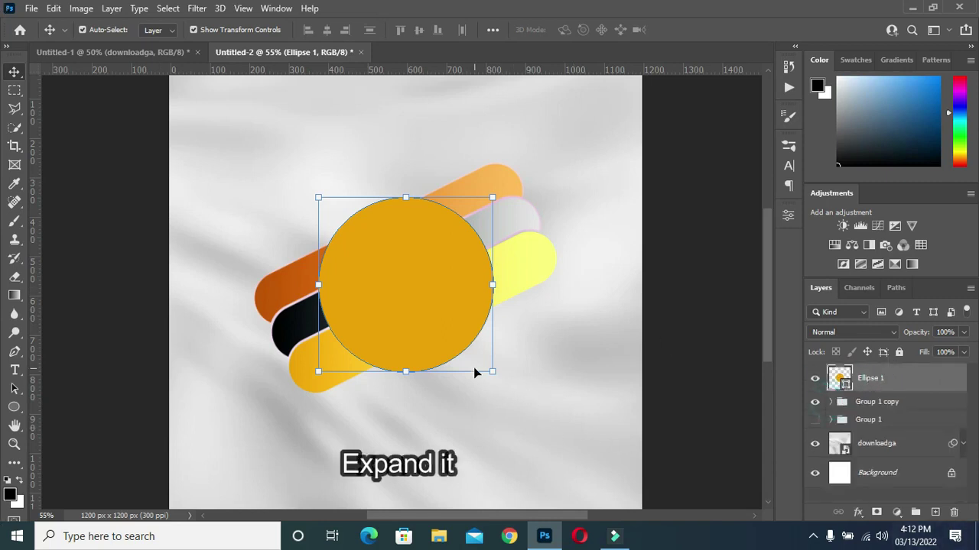
drag(493, 372, 507, 382)
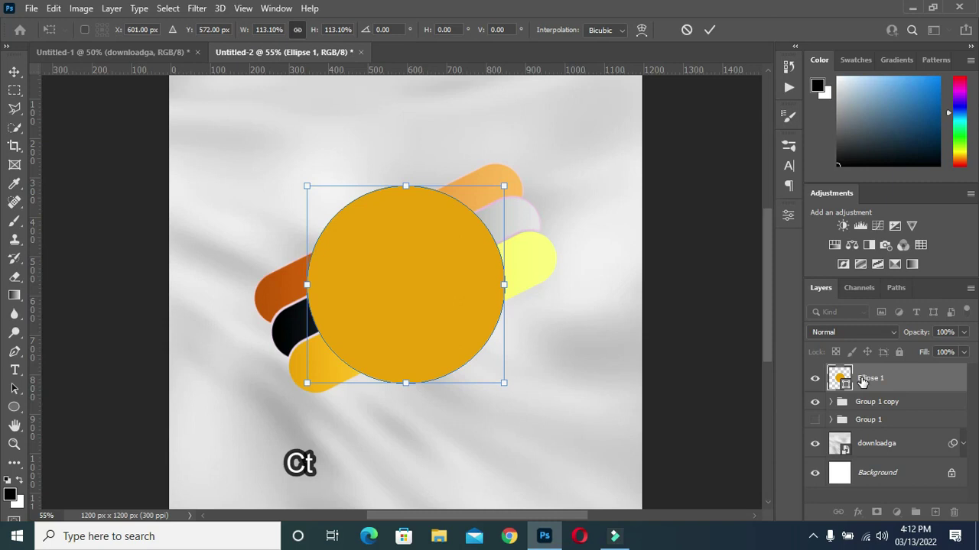
key(Return)
Duplicate the gold circle and shrink the copy to about 460 px
key(ctrl+j)
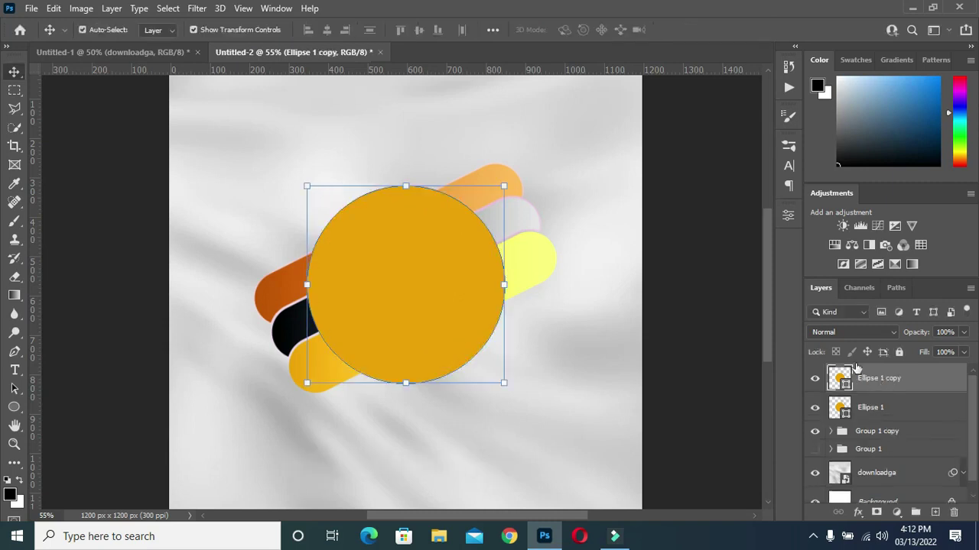
key(ctrl+t)
drag(504, 383, 497, 377)
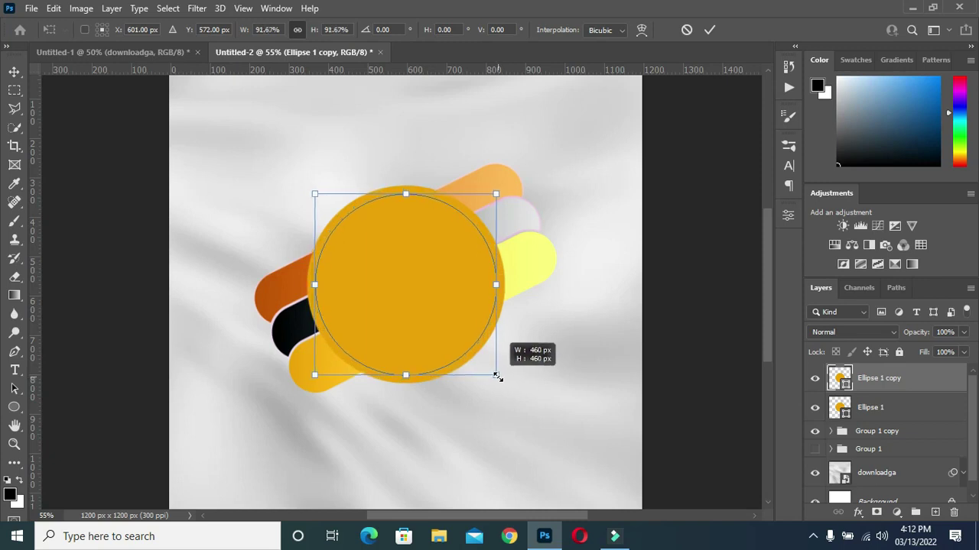
drag(497, 377, 497, 376)
click(709, 30)
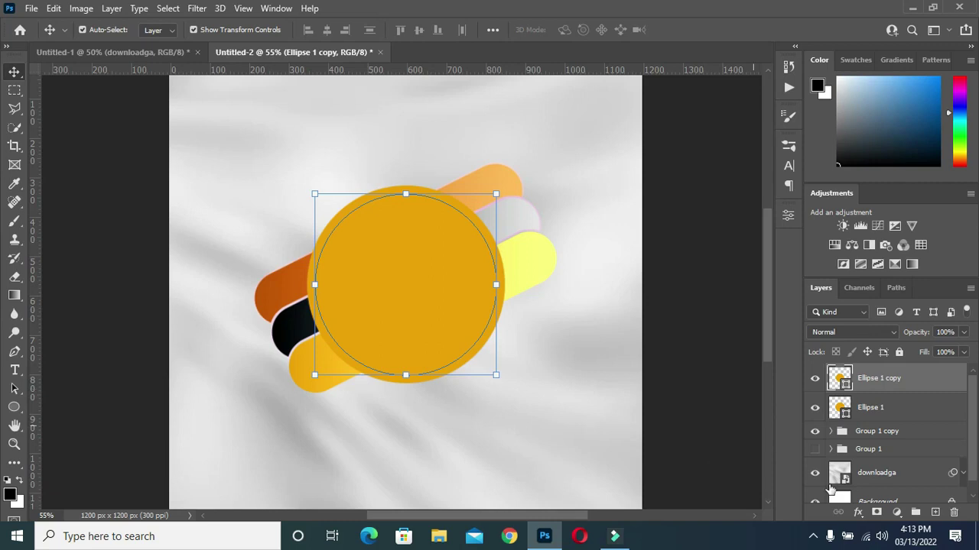
click(858, 512)
Add a Multiply drop shadow to Ellipse 1 copy
click(786, 376)
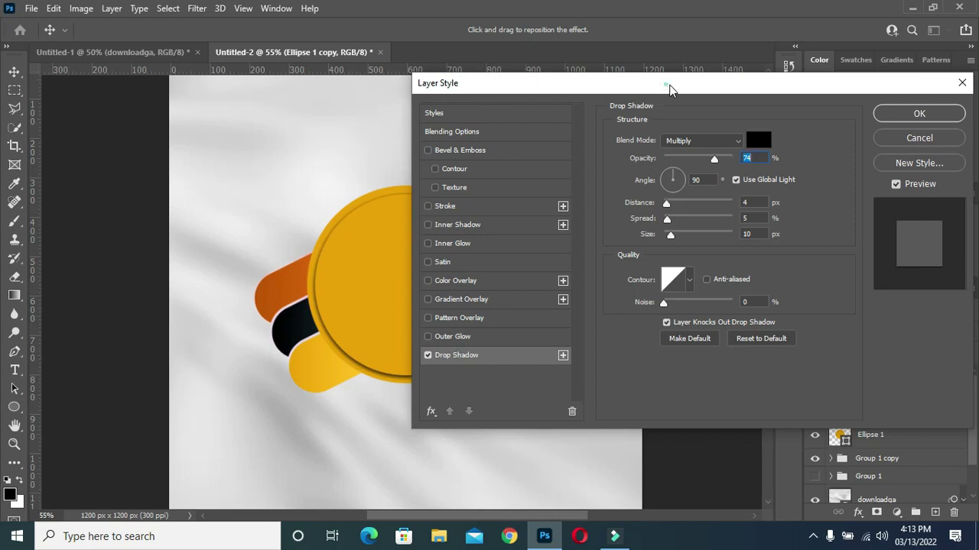
drag(669, 88, 773, 87)
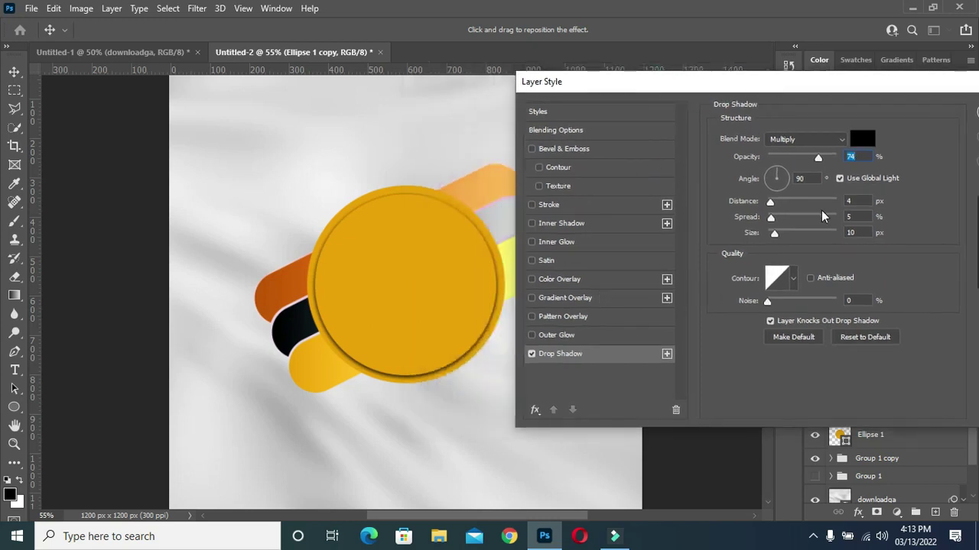
click(827, 145)
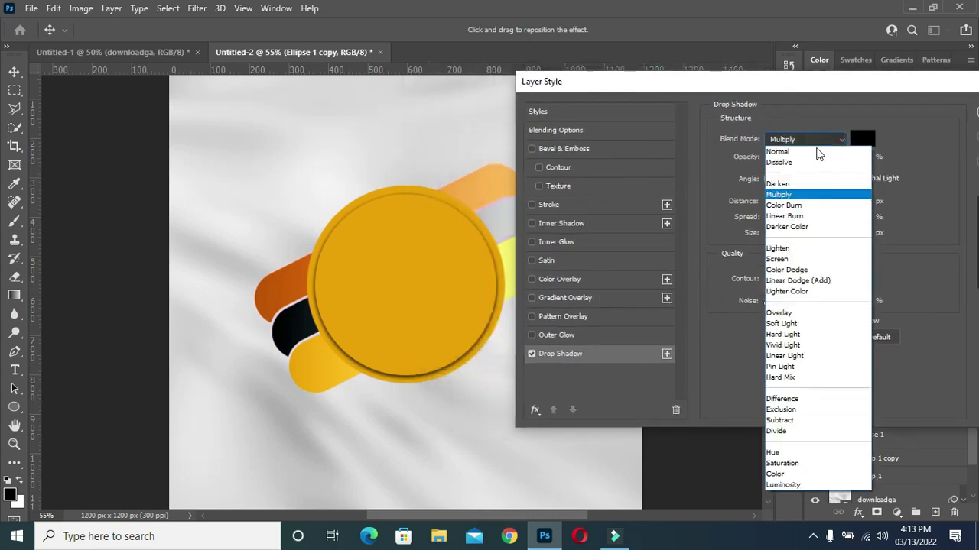
click(803, 193)
click(853, 156)
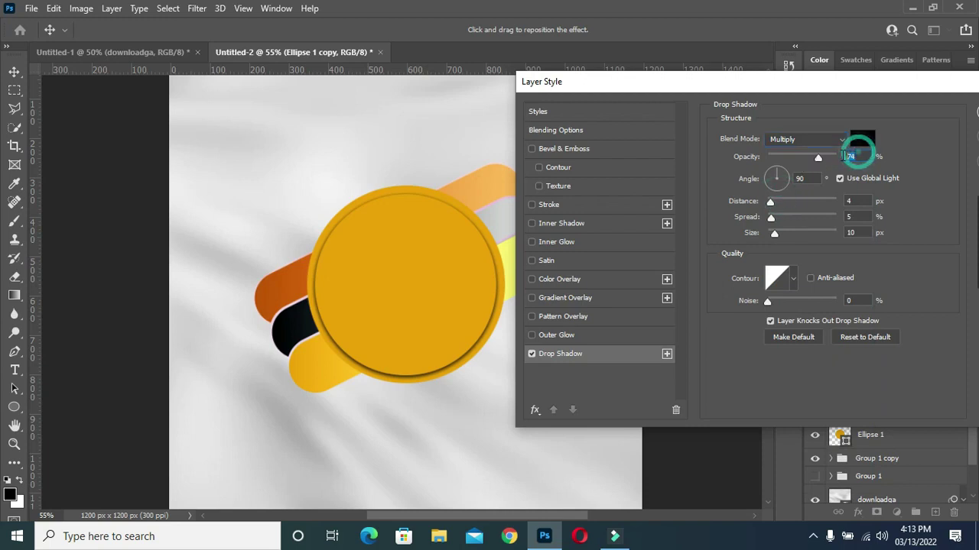
click(850, 201)
Add a white 4 px outside stroke to the circle copy and apply the styles
click(561, 205)
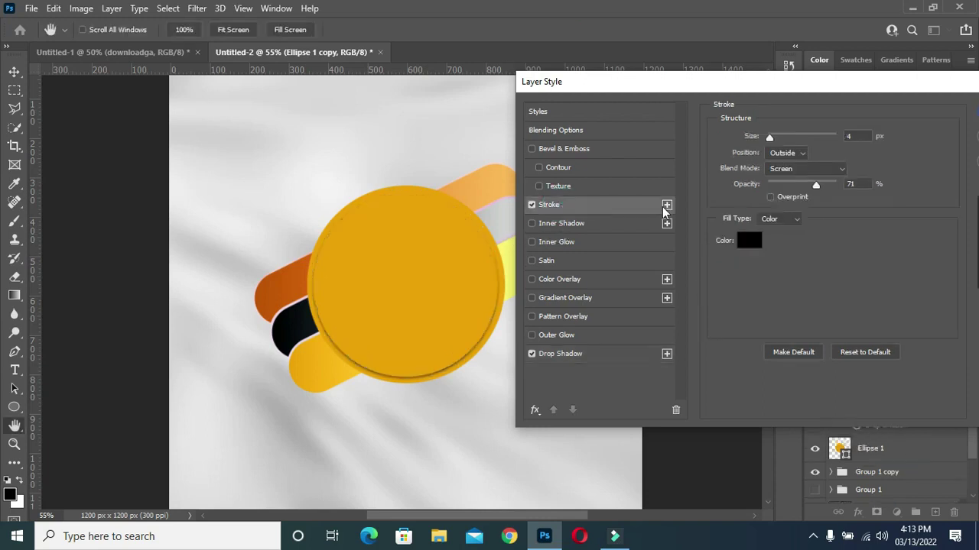
click(753, 244)
drag(625, 313, 597, 227)
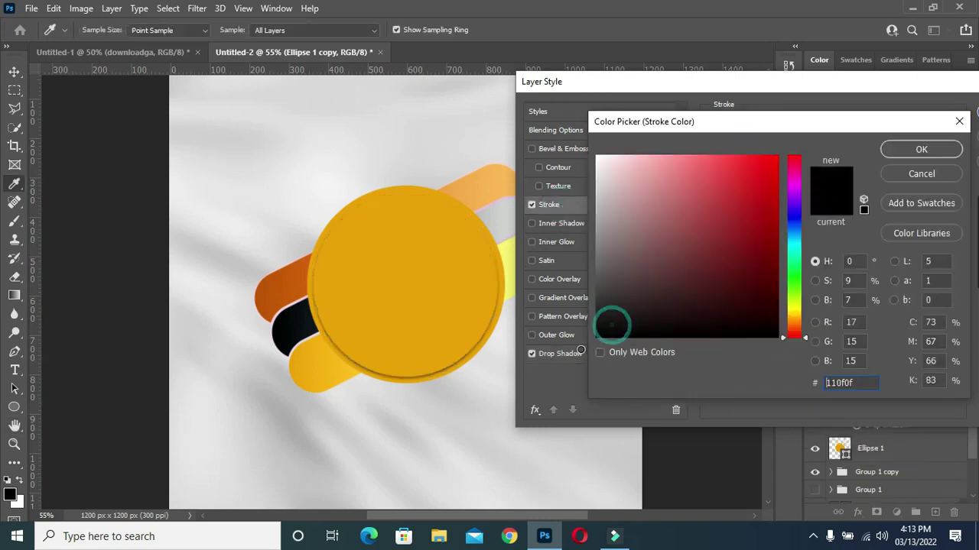
click(599, 146)
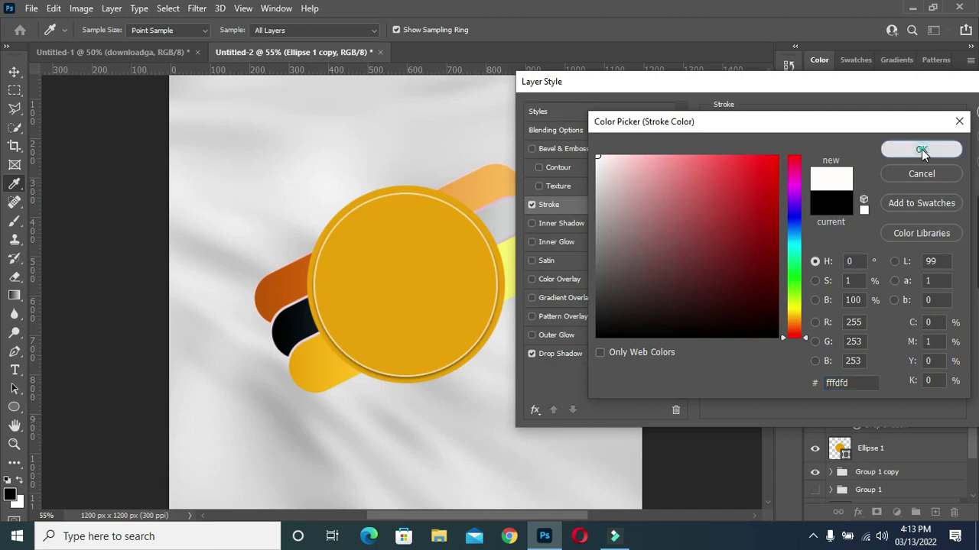
click(922, 149)
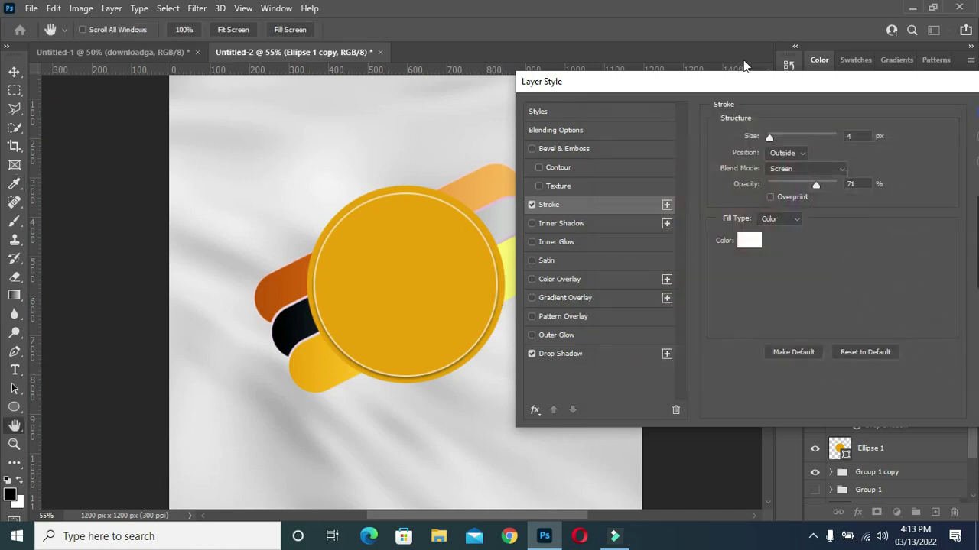
drag(750, 85, 736, 83)
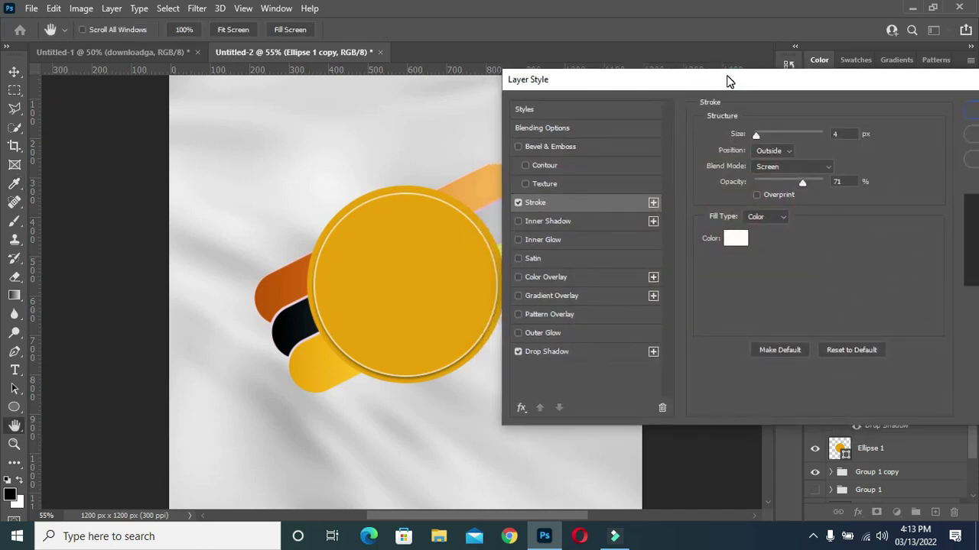
click(577, 352)
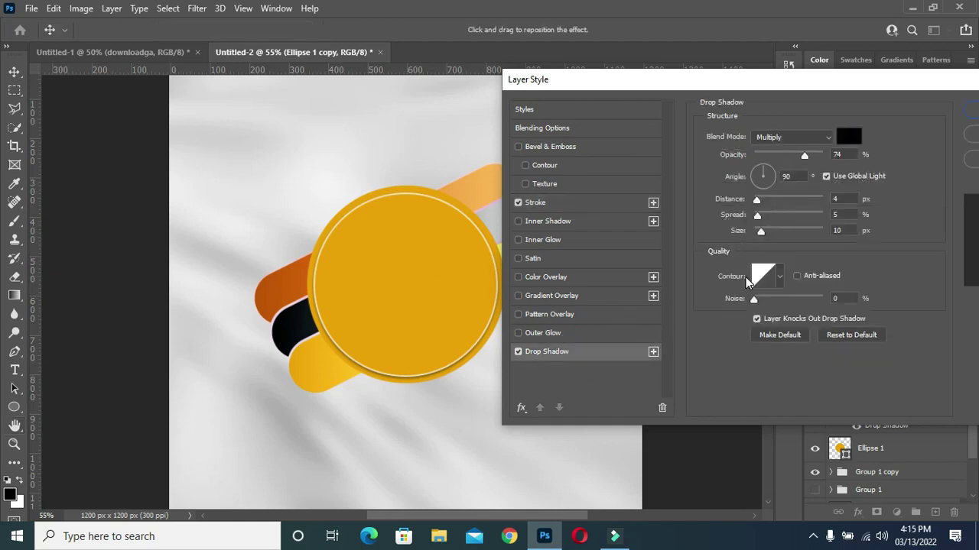
click(564, 201)
drag(826, 87, 646, 91)
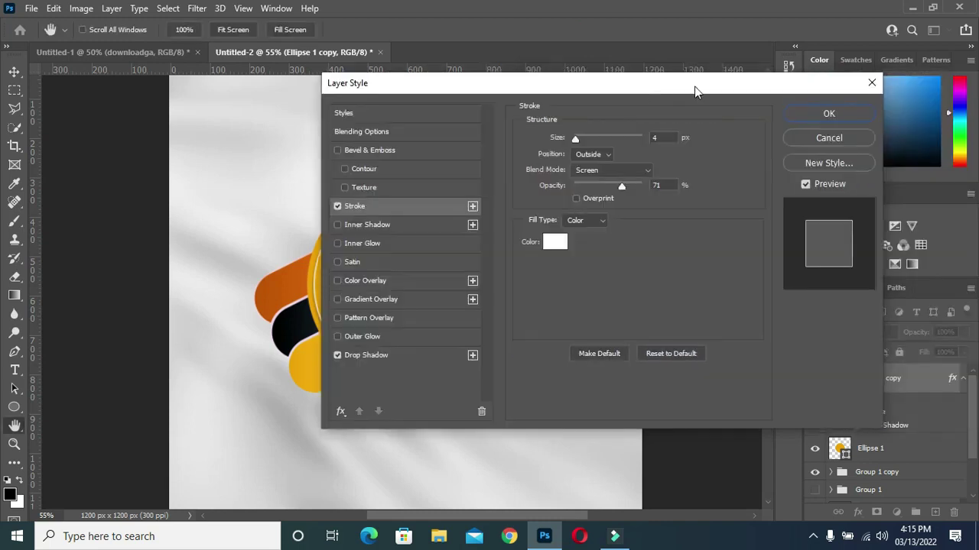
click(844, 115)
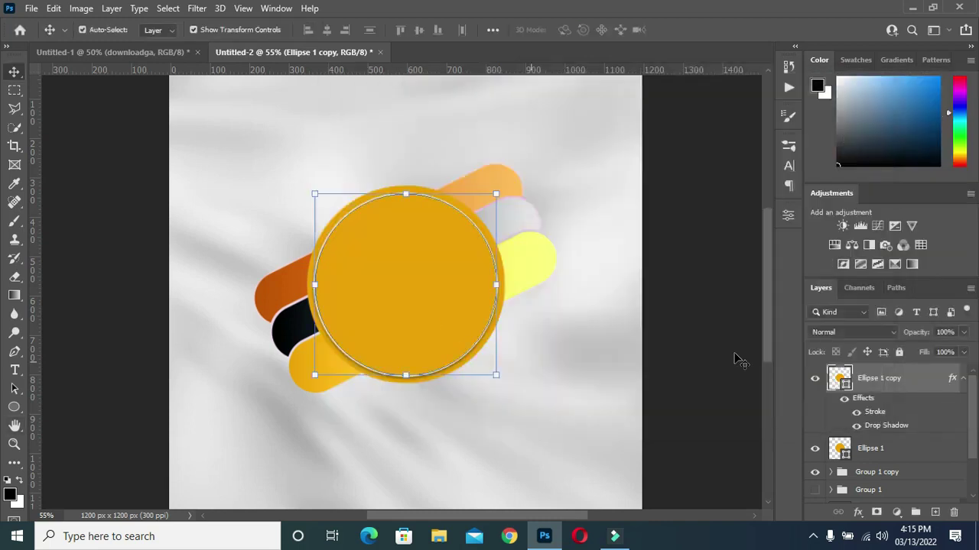
Give Ellipse 1 a Multiply drop shadow at 74% opacity with 35 px size
click(964, 379)
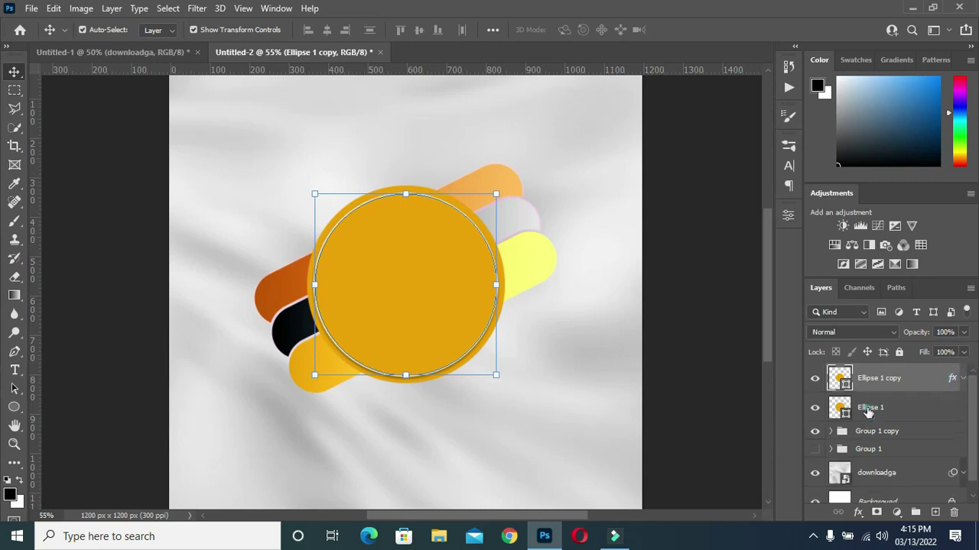
click(869, 407)
click(857, 514)
key(Escape)
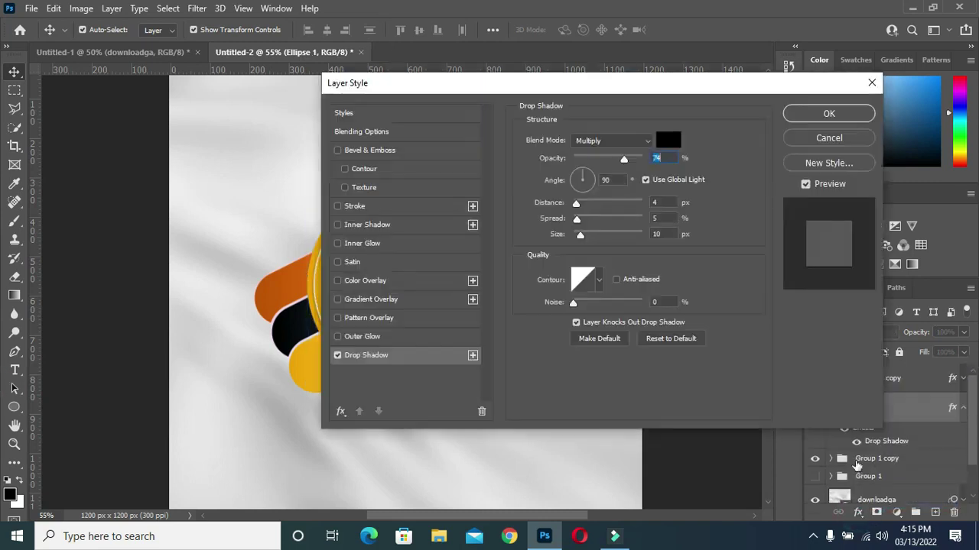
drag(634, 89, 824, 91)
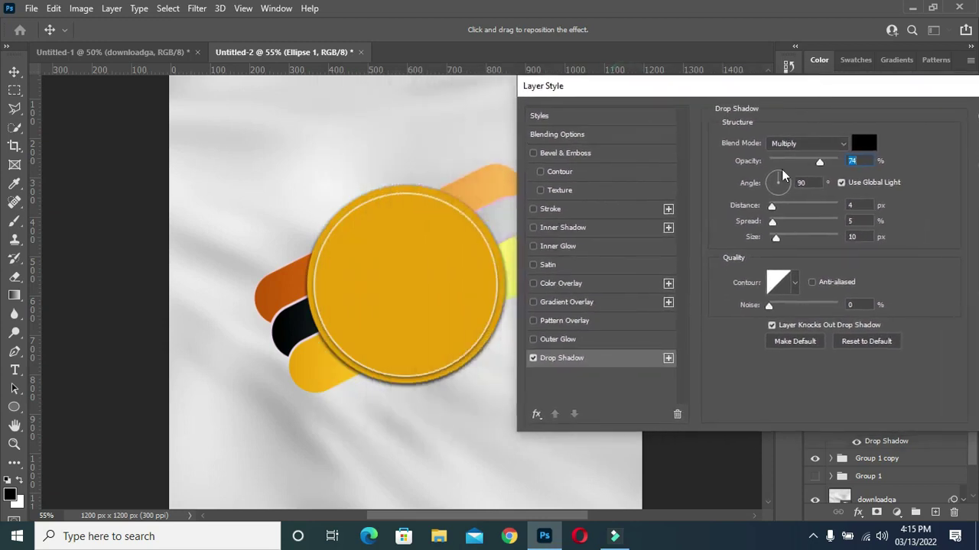
drag(776, 237, 783, 239)
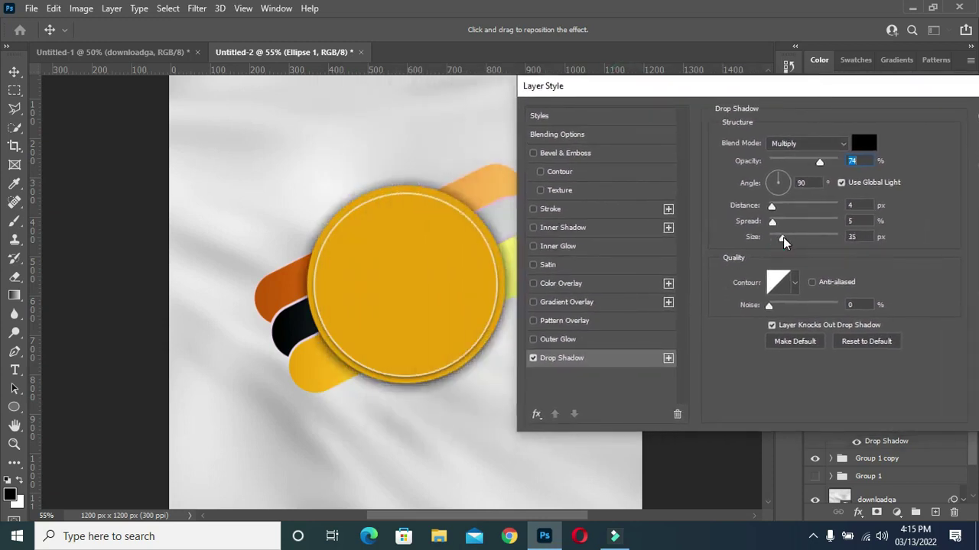
click(783, 238)
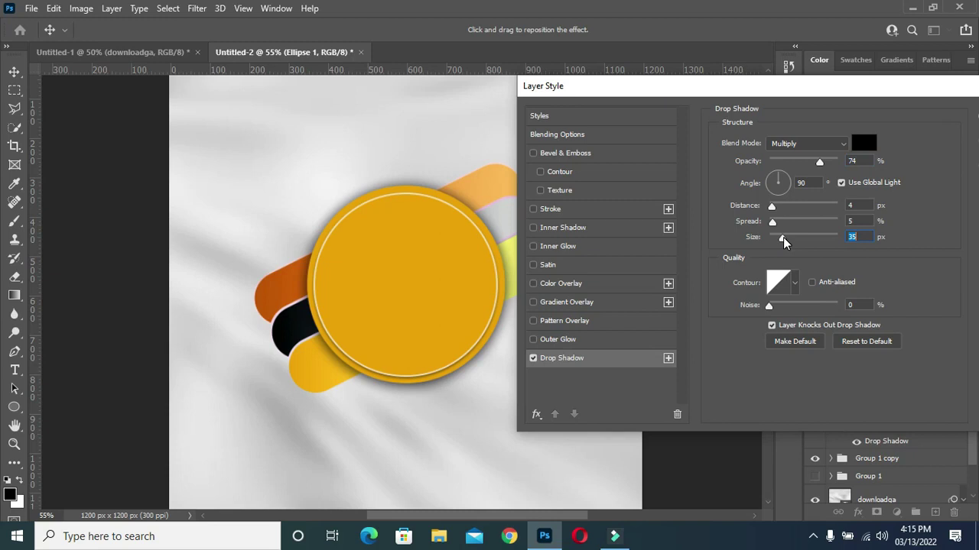
drag(774, 96, 617, 88)
click(869, 108)
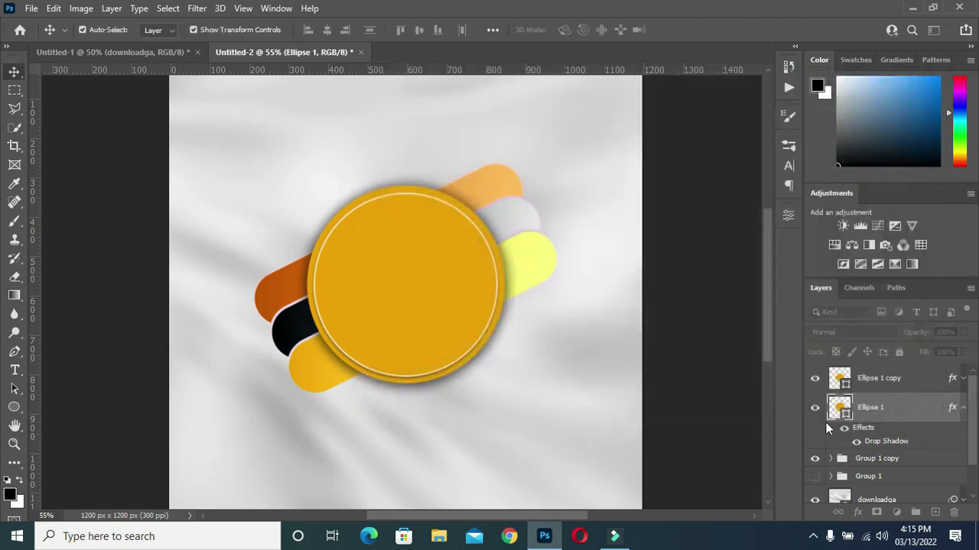
click(880, 377)
click(858, 512)
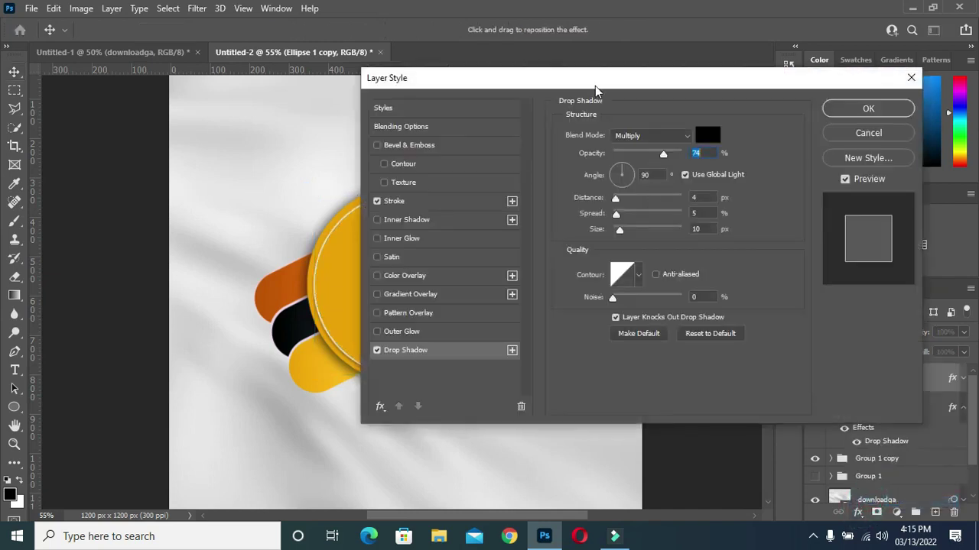
Set the inner circle's drop shadow size to 16 px and apply it
drag(595, 88, 803, 90)
click(672, 368)
drag(830, 240, 833, 240)
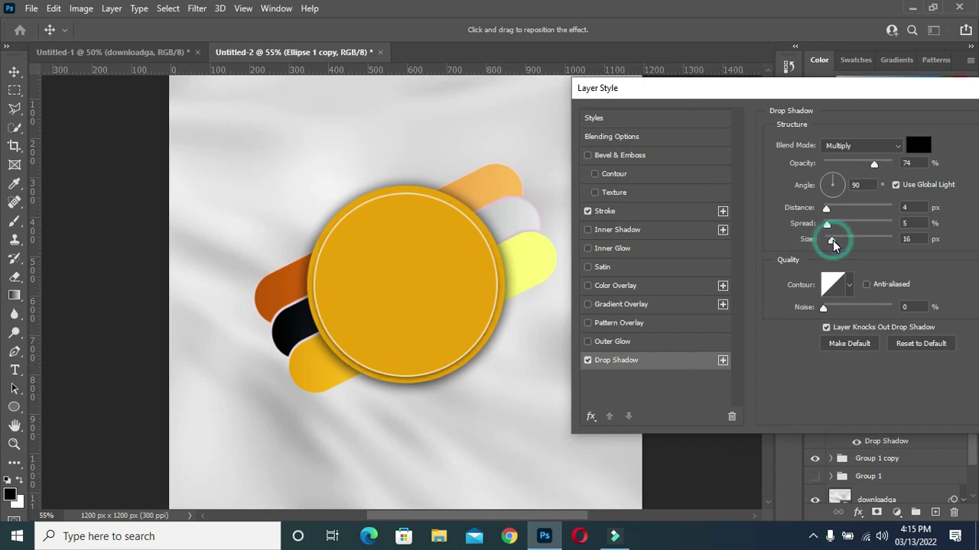
click(906, 238)
click(923, 225)
drag(884, 91, 737, 90)
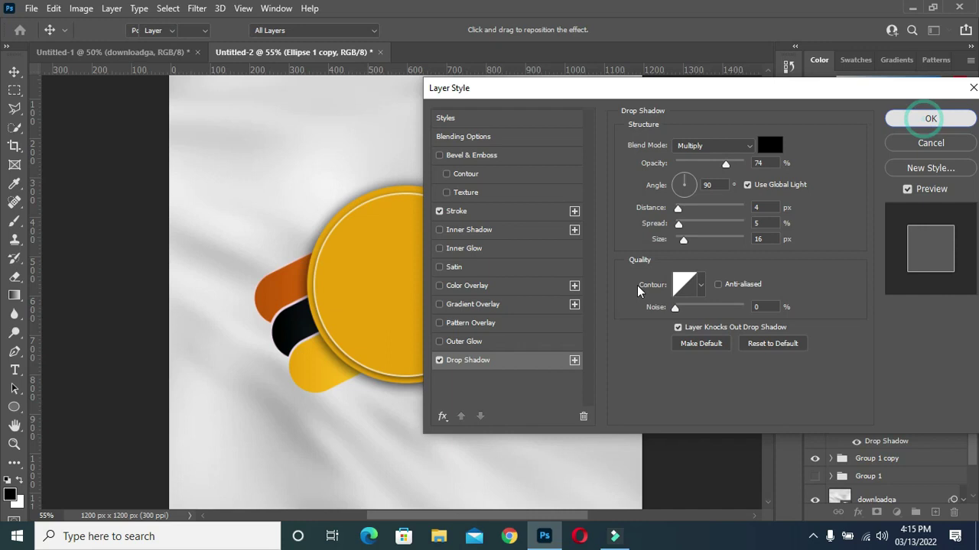
key(Return)
Shrink the inner circle to 98% and switch to the Untitled-1 document
drag(497, 374, 494, 373)
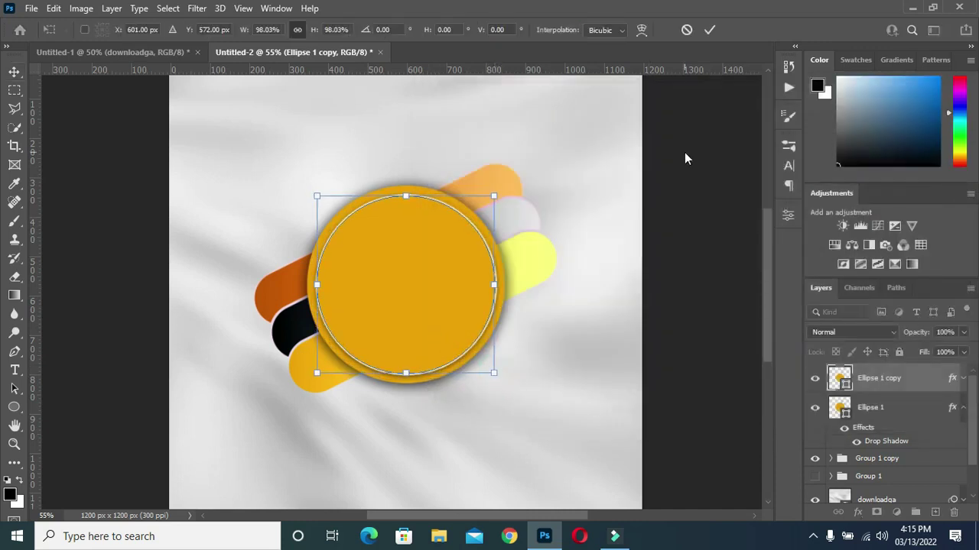
key(Return)
click(119, 52)
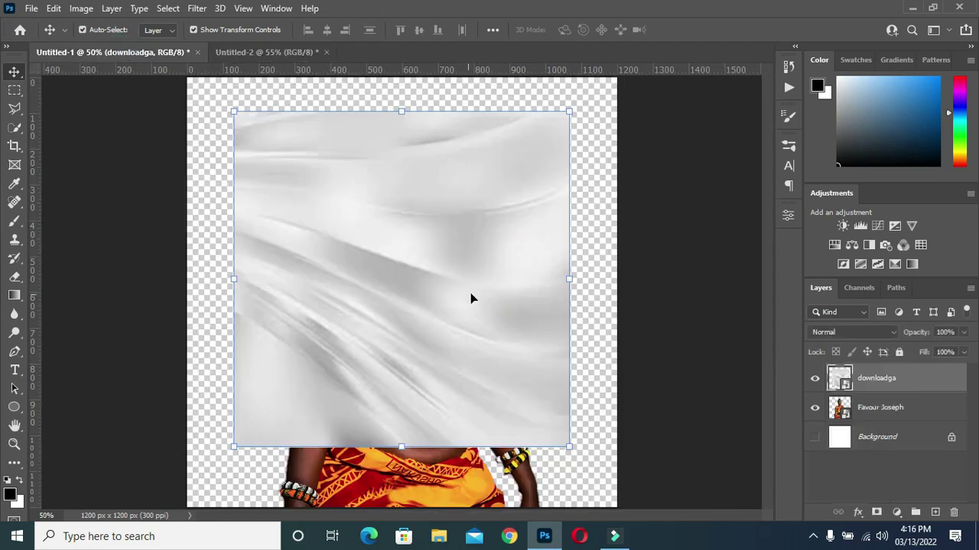
Hide downloadga, drag the woman's photo into Untitled-2, and scale it to 17.37% over the gold circle
click(814, 378)
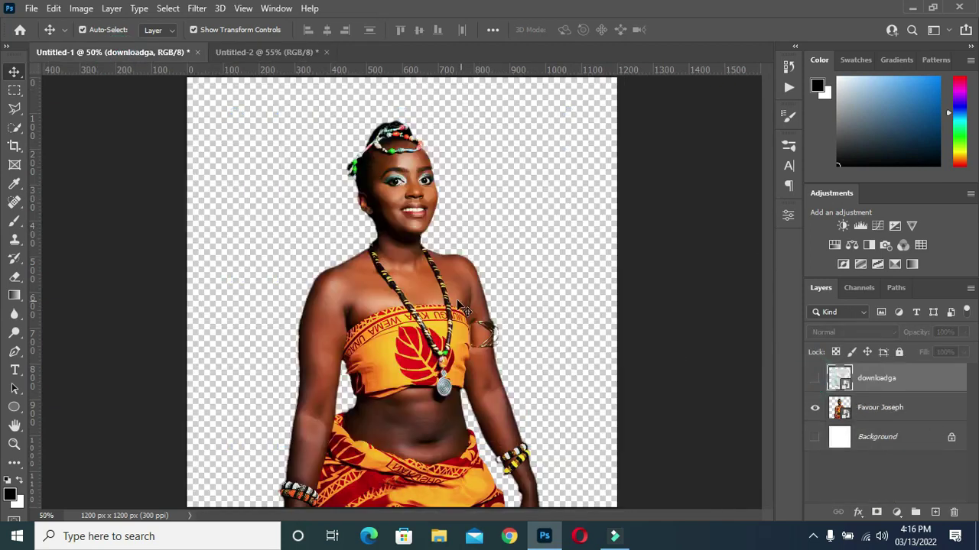
drag(390, 227, 403, 297)
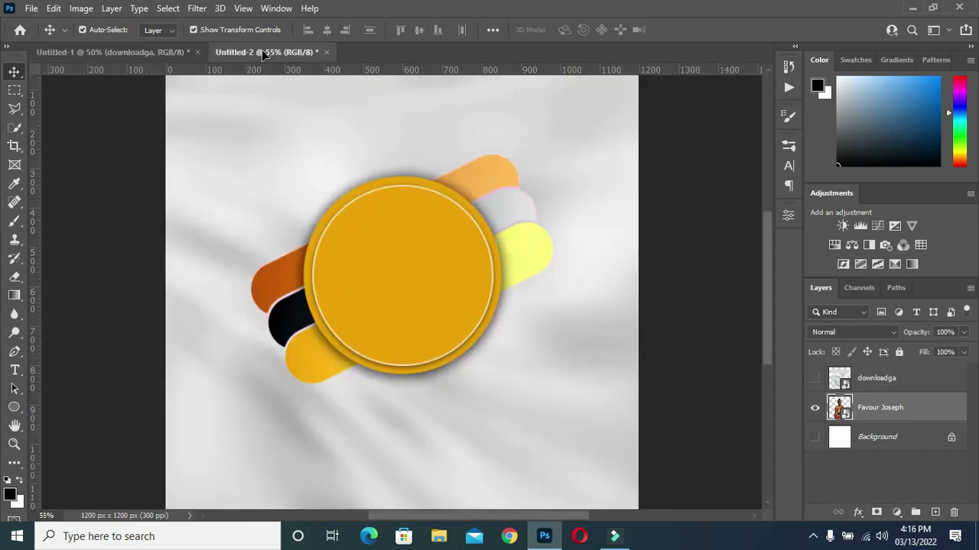
mouse_move(541, 310)
mouse_down()
mouse_move(554, 306)
mouse_move(538, 290)
mouse_up()
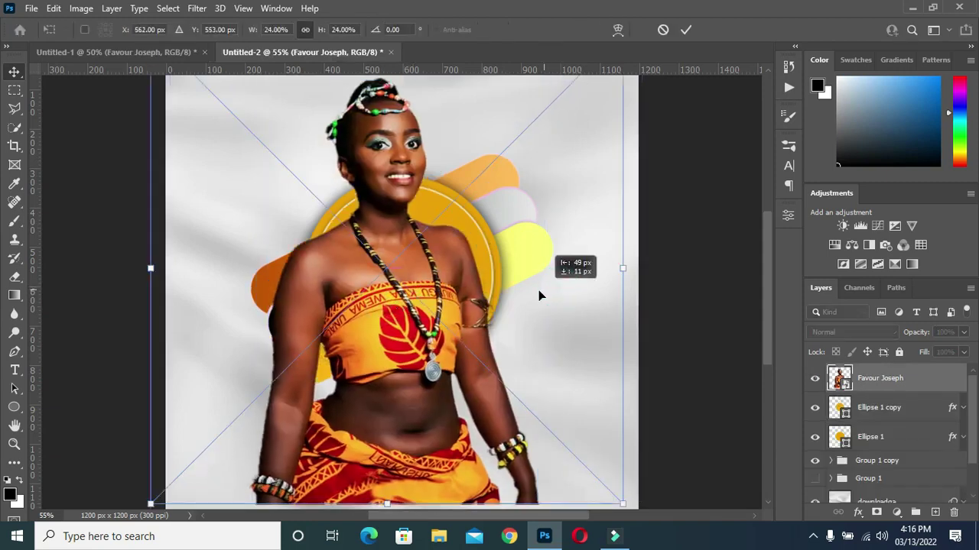
drag(151, 268, 251, 268)
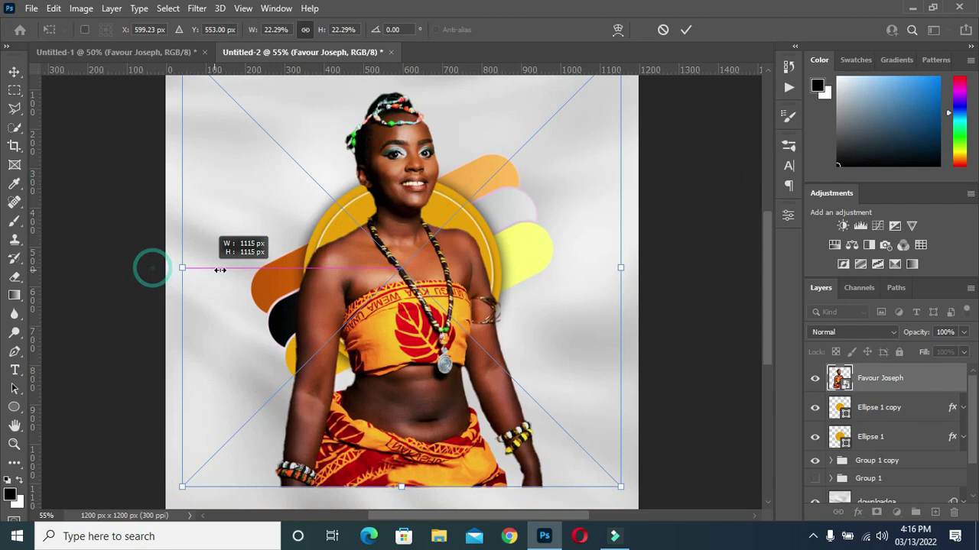
drag(442, 308, 407, 303)
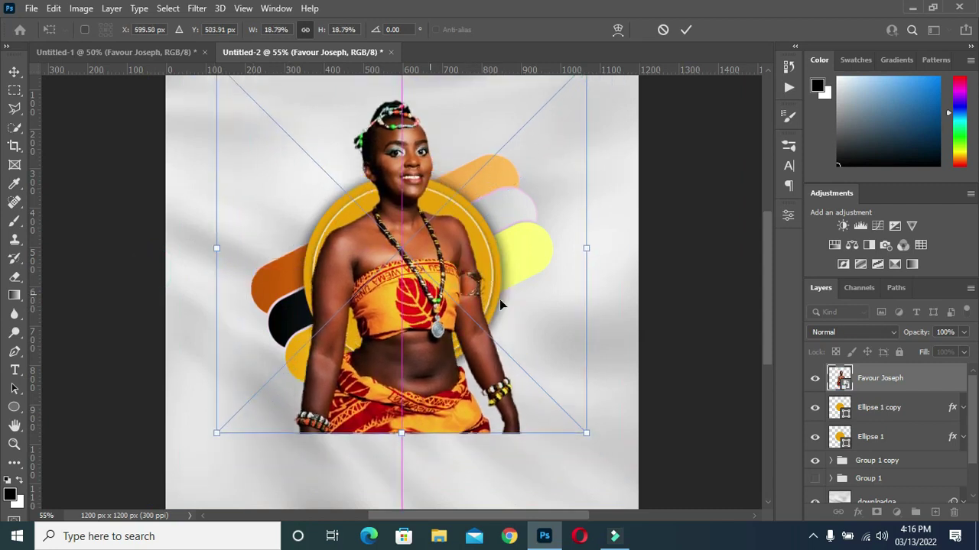
drag(582, 247, 559, 249)
drag(404, 274, 417, 273)
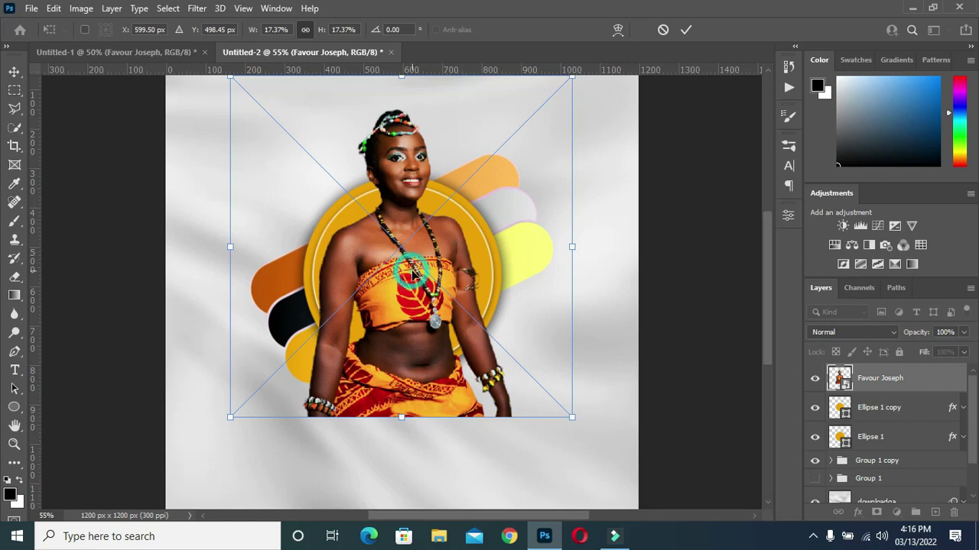
click(685, 29)
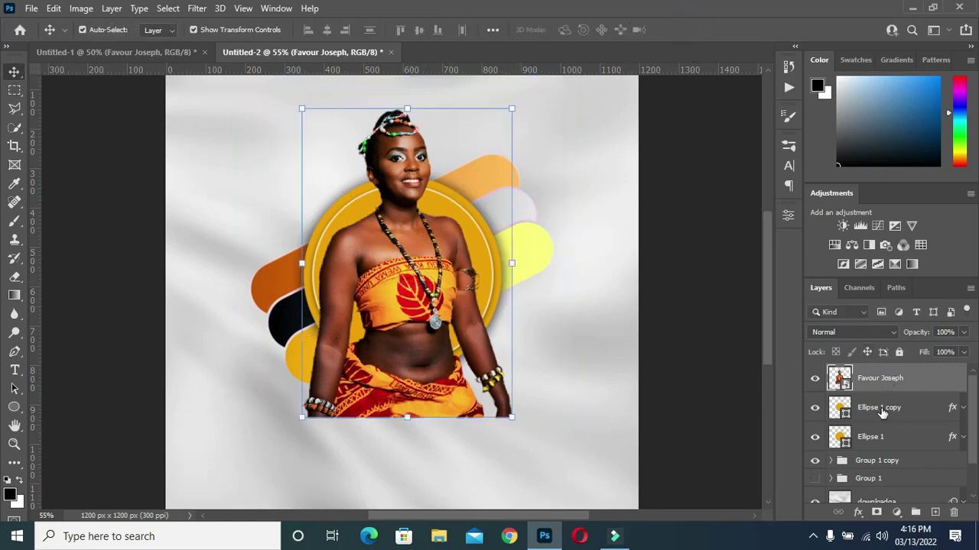
Rasterize the woman's layer and mask it to the Ellipse 1 copy circle selection
right_click(885, 382)
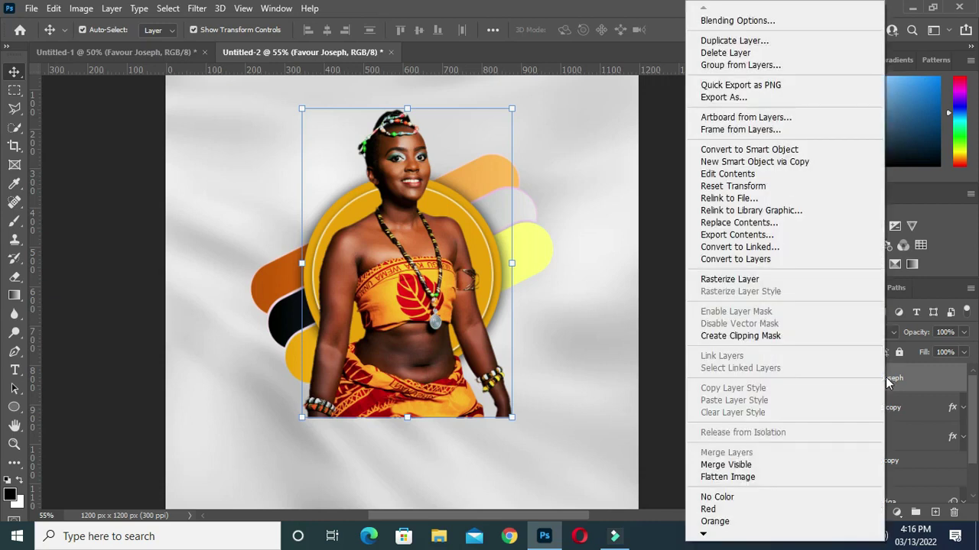
click(734, 279)
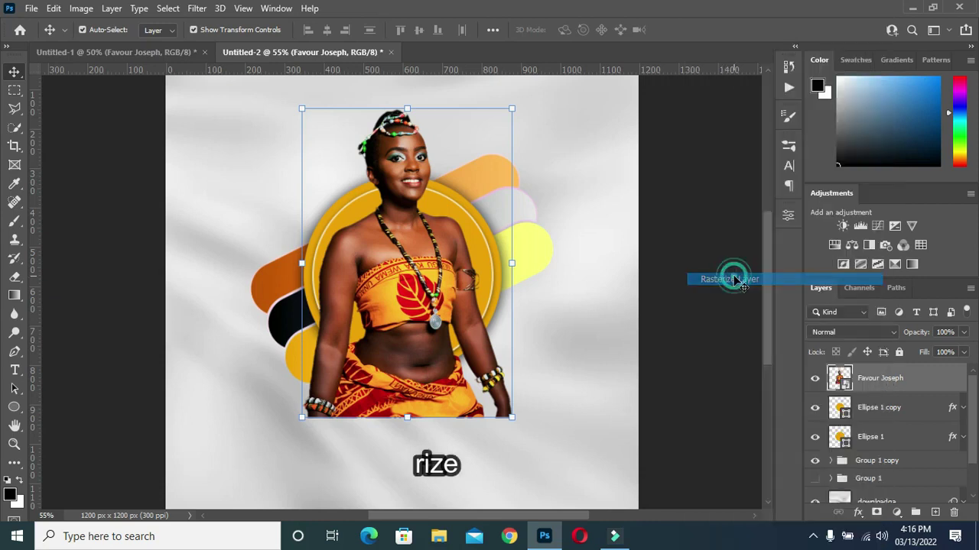
right_click(877, 382)
key(Escape)
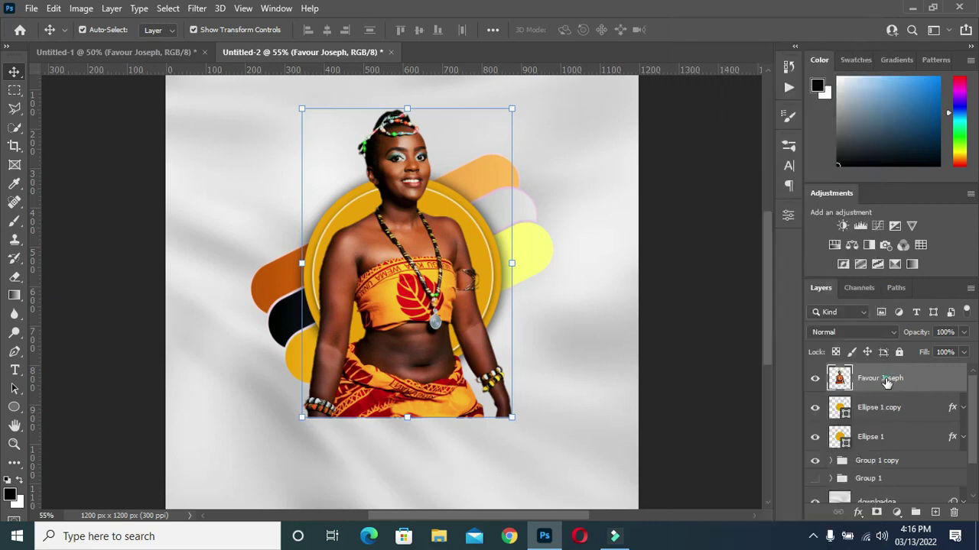
ctrl+click(841, 410)
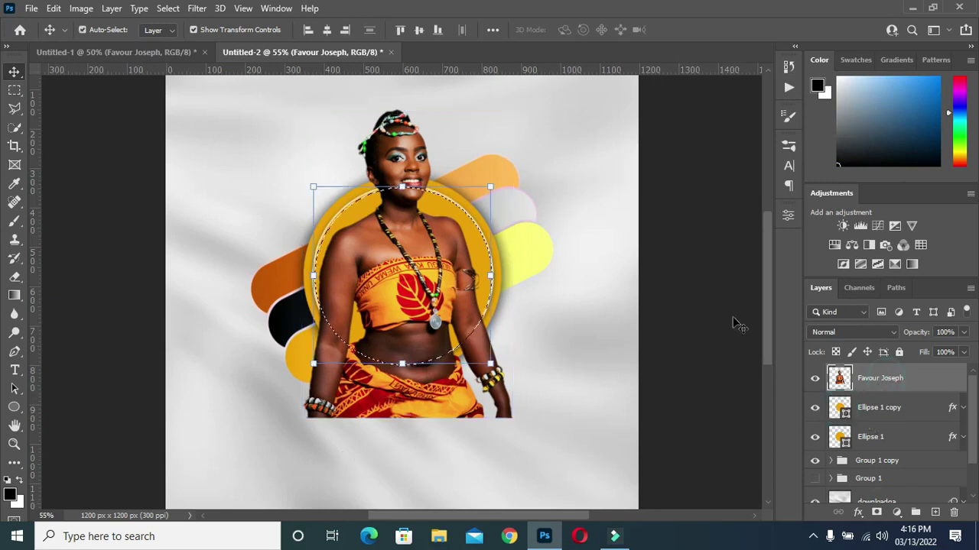
key(ctrl)
click(873, 513)
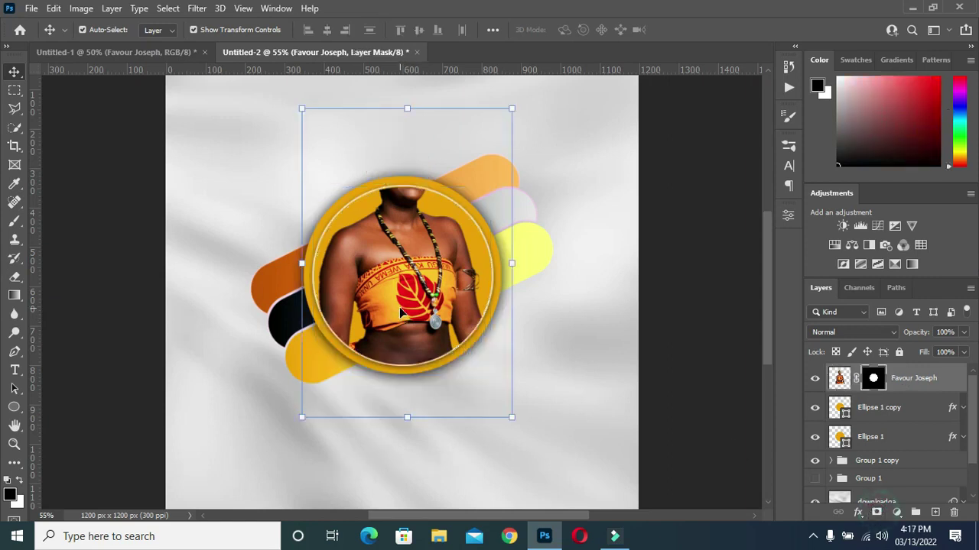
Paint white on the mask with an enlarged brush to restore her head above the circle
click(14, 221)
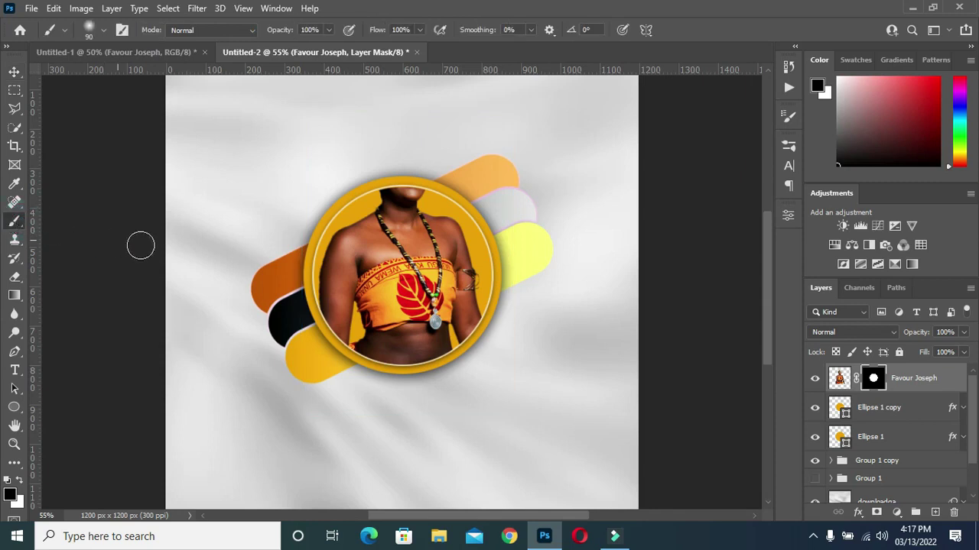
key(bracketright)
key(bracketright)
key(bracketright)
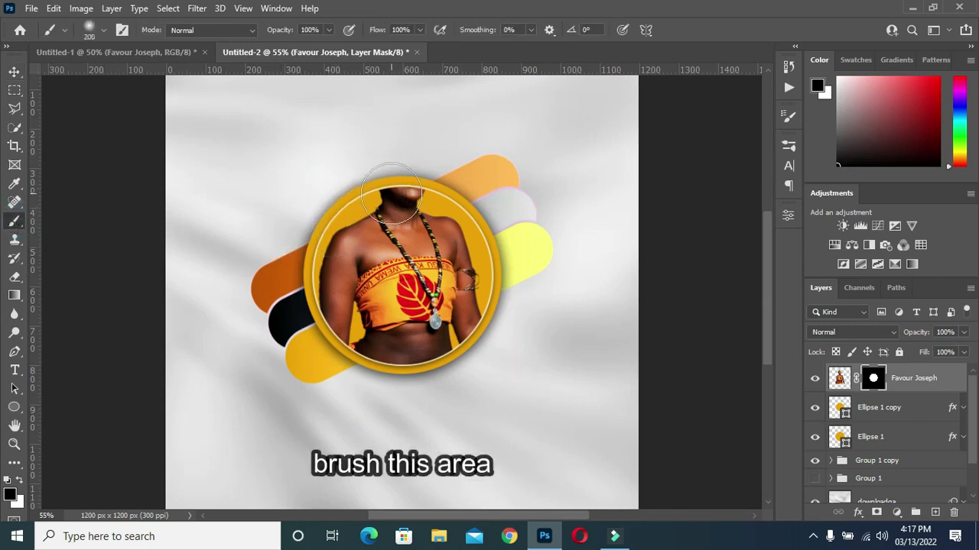
key(bracketright)
drag(393, 192, 405, 197)
key(ctrl+z)
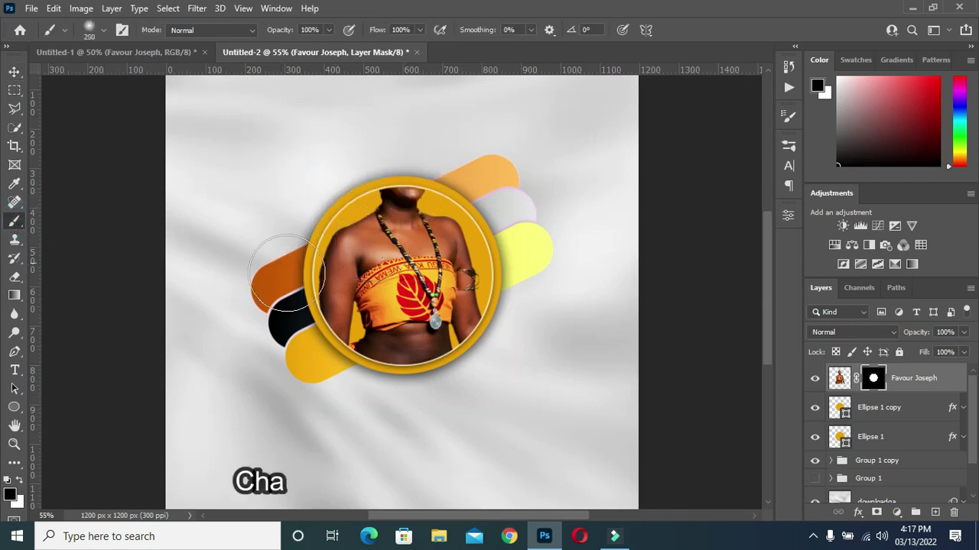
click(19, 479)
mouse_move(404, 226)
mouse_down()
mouse_move(393, 158)
mouse_move(407, 134)
mouse_up()
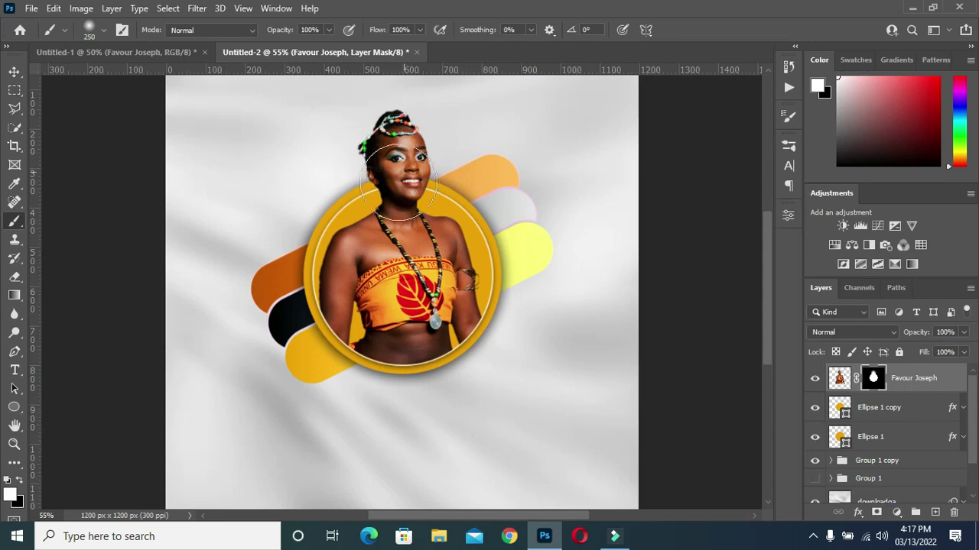
key(x)
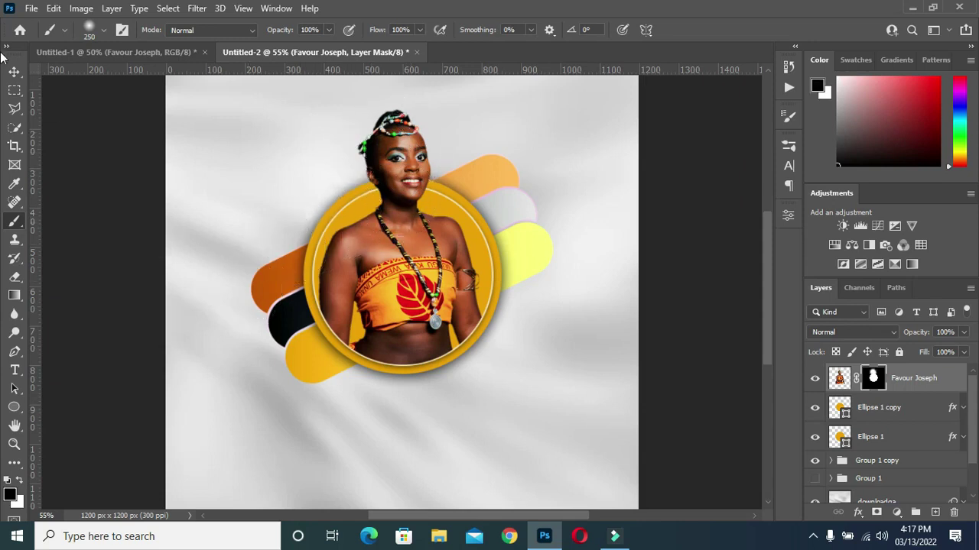
Return to the Move tool, clear the layer selection and review the canvas
click(13, 70)
click(646, 236)
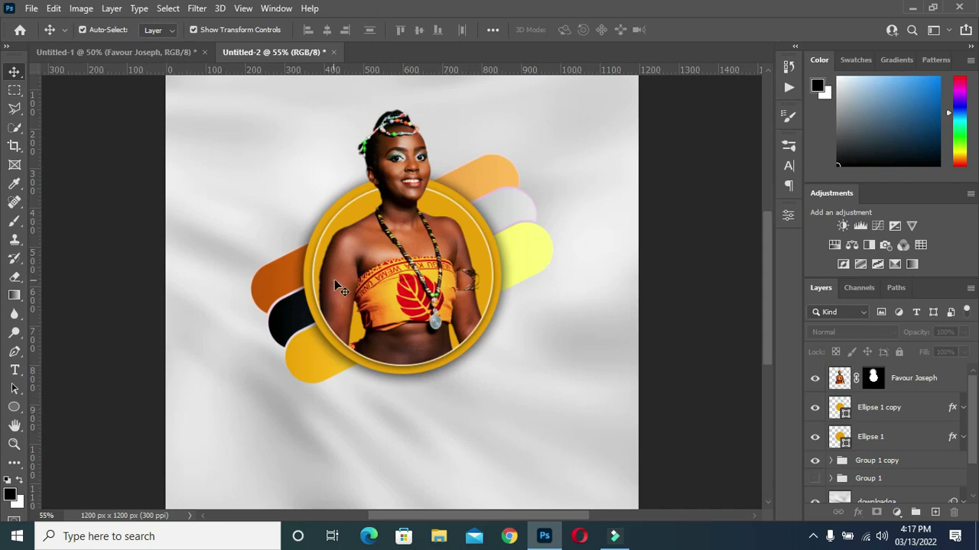
scroll(390, 260, down, 2)
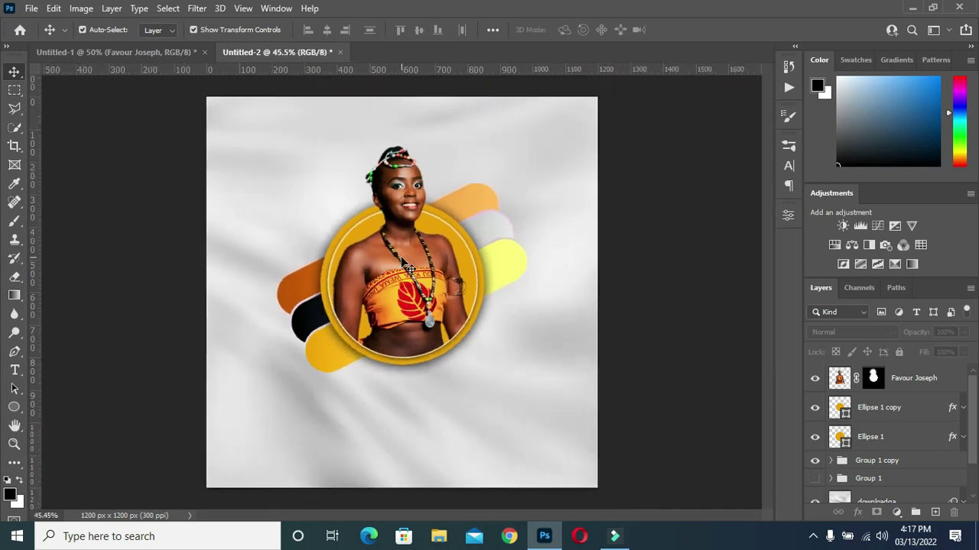
scroll(408, 266, up, 2)
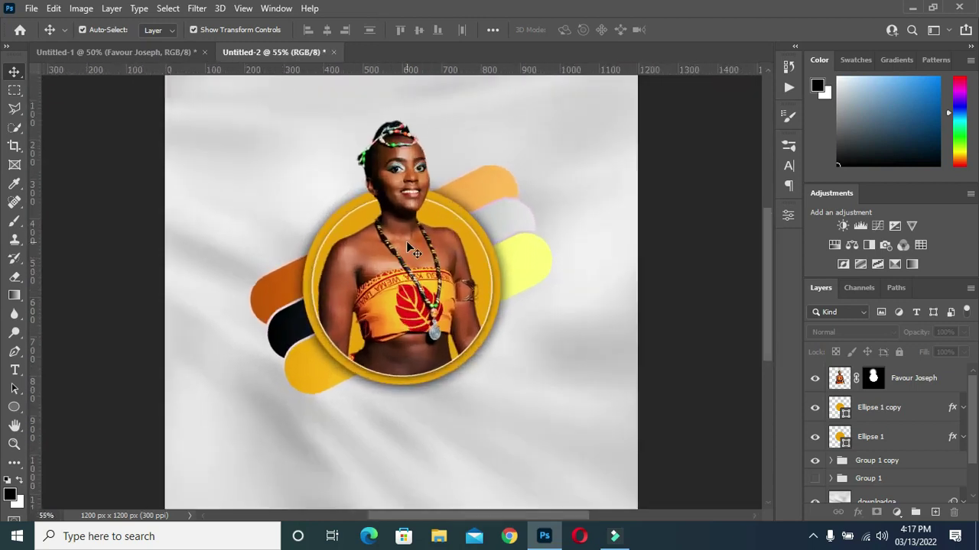
scroll(406, 241, down, 2)
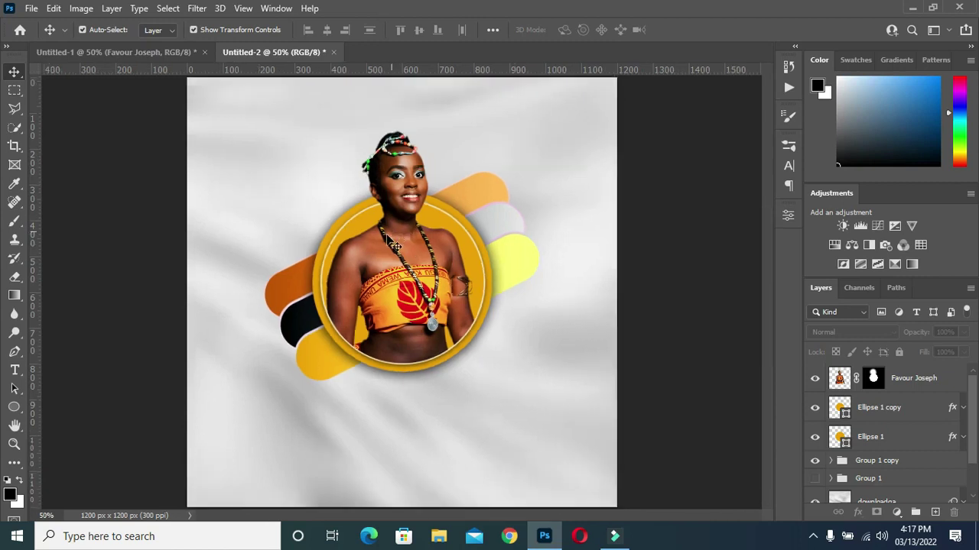
scroll(399, 304, up, 2)
scroll(399, 304, up, 1)
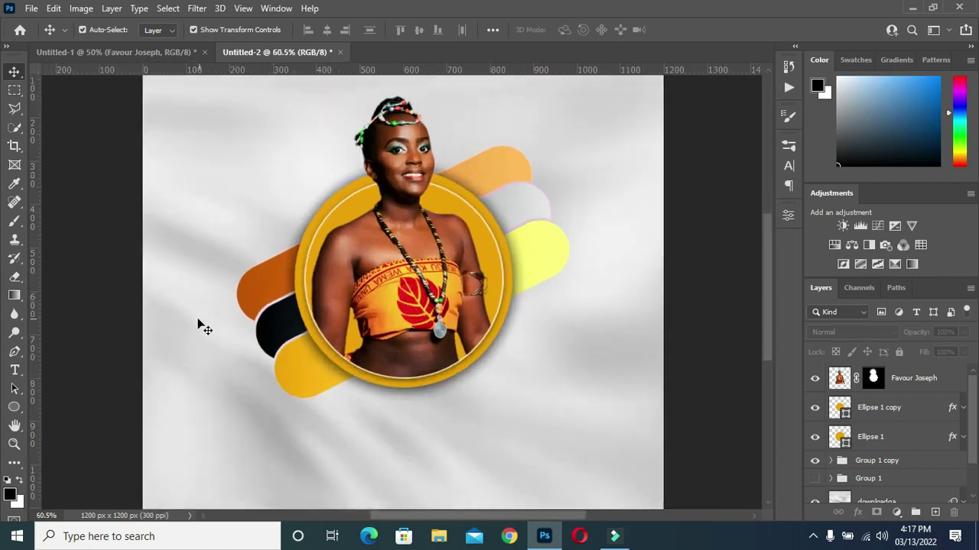
click(14, 407)
Draw a 112 px black circle, Ellipse 2, at the gold ring's lower right edge
click(73, 434)
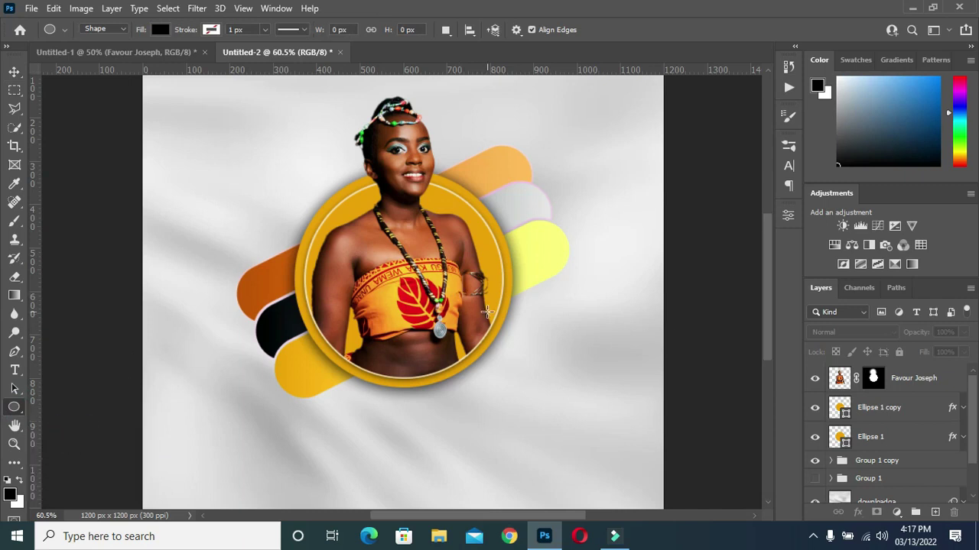
drag(486, 304, 535, 361)
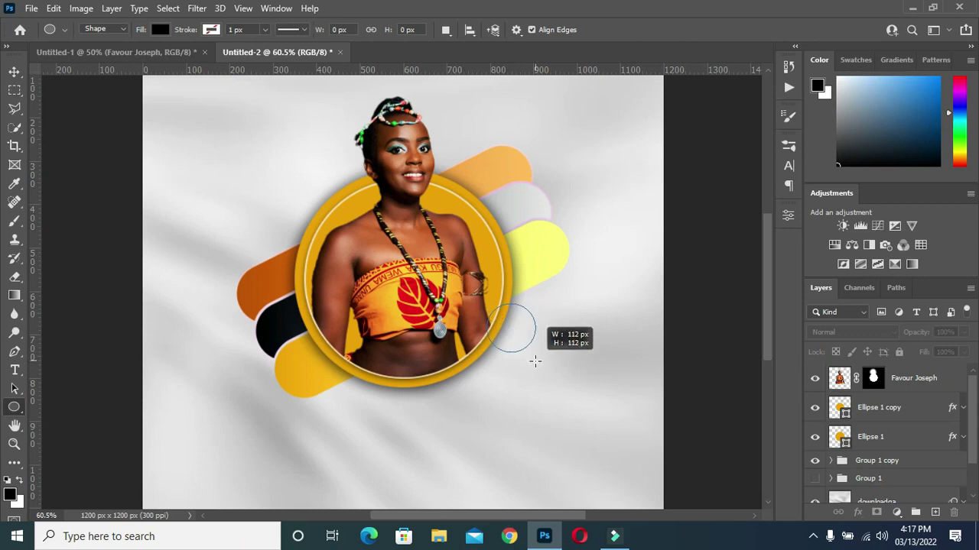
drag(535, 361, 535, 361)
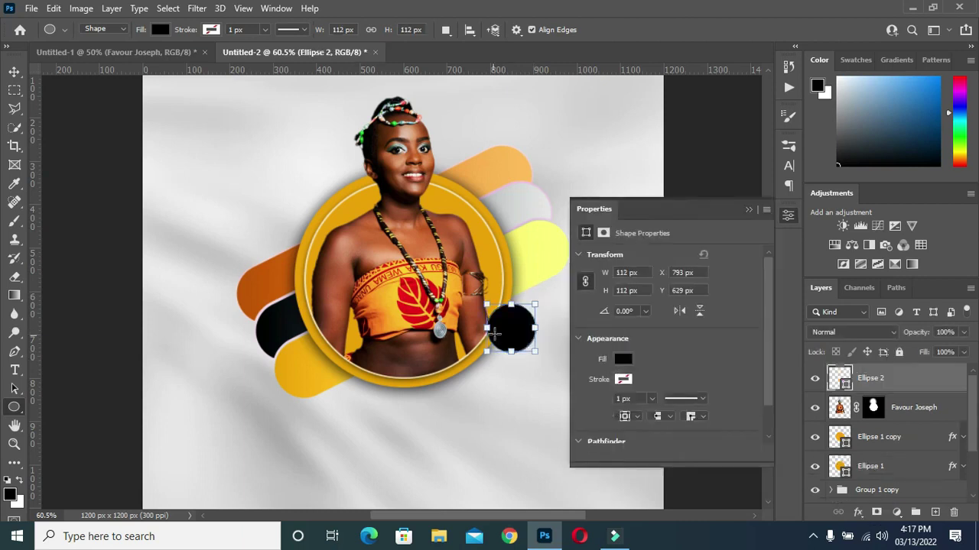
drag(504, 337, 498, 331)
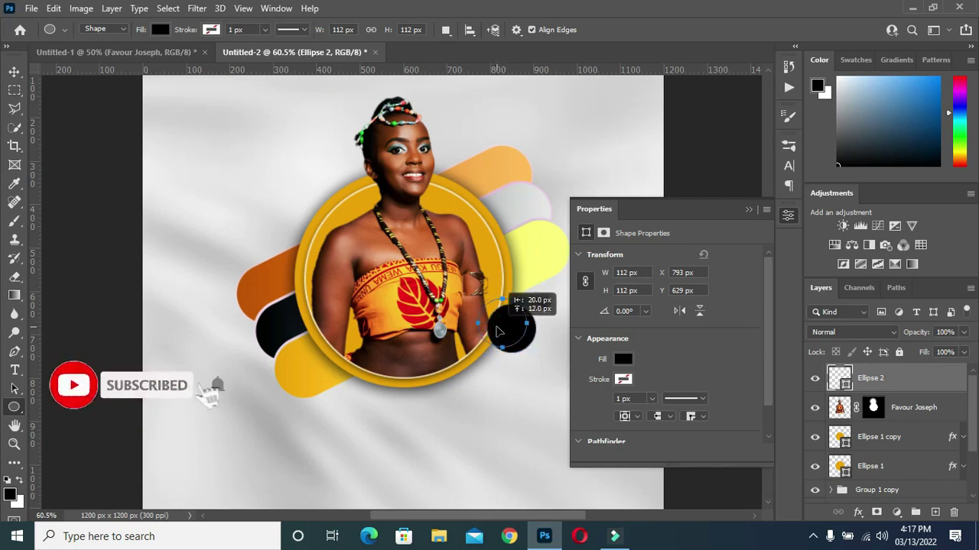
drag(498, 331, 498, 331)
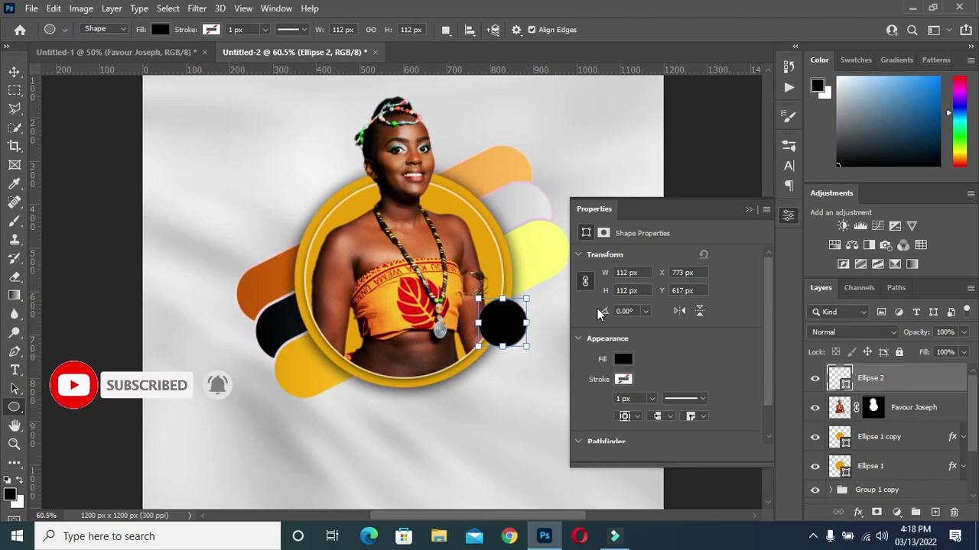
click(748, 209)
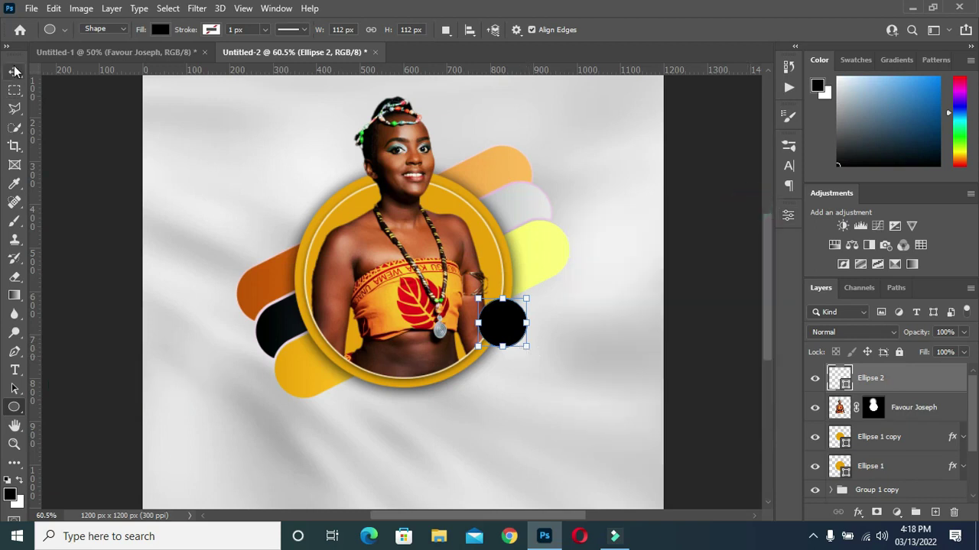
Fade Ellipse 2 to 28% opacity and duplicate it as Ellipse 2 copy
key(v)
drag(923, 337, 868, 345)
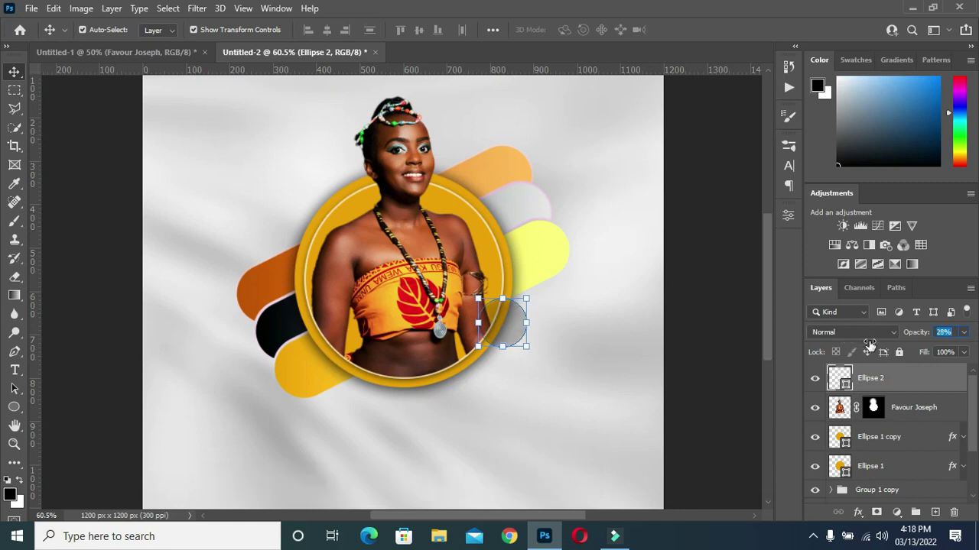
click(720, 362)
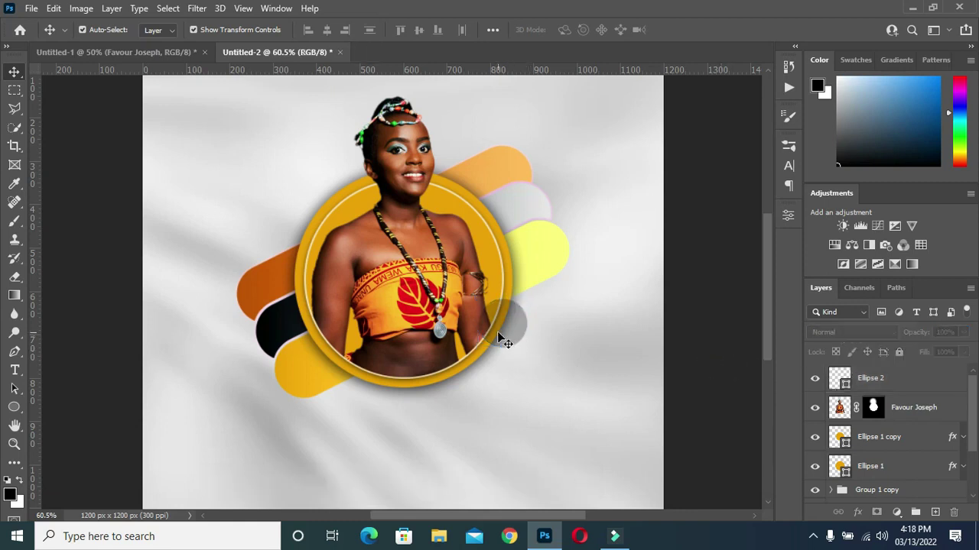
key(ctrl)
click(512, 327)
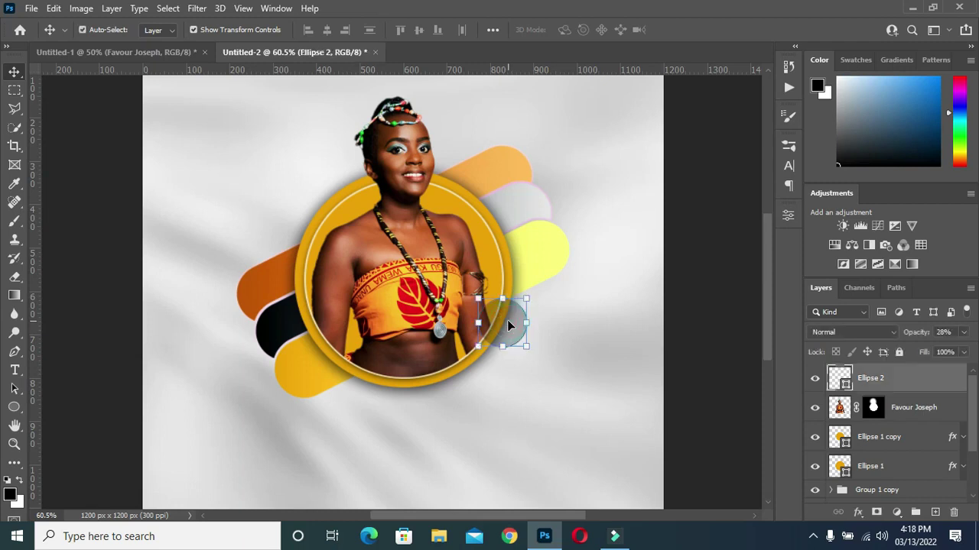
key(ctrl+j)
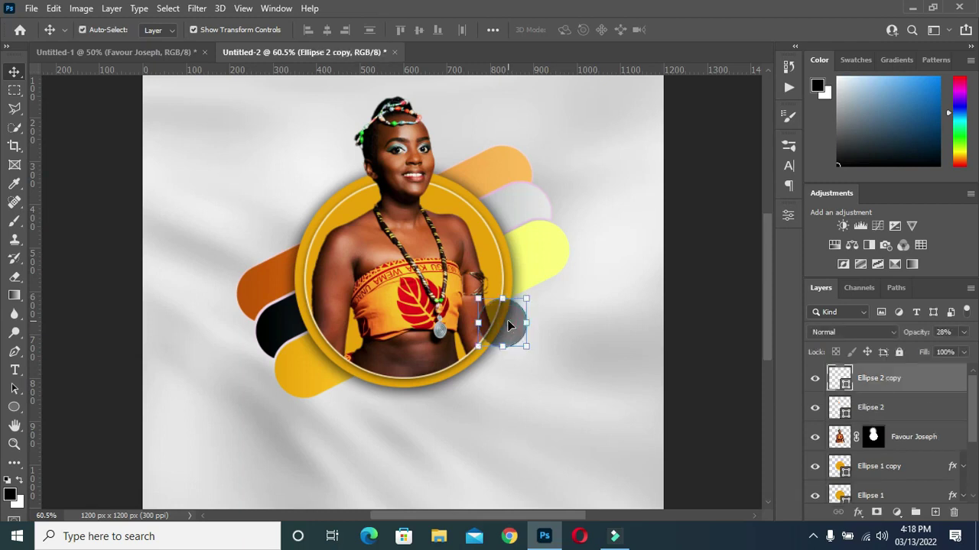
Move the duplicate dot to the ring's upper left and shrink it to about 80%
mouse_move(508, 311)
mouse_down()
mouse_move(513, 319)
mouse_move(302, 243)
mouse_up()
drag(305, 233, 311, 238)
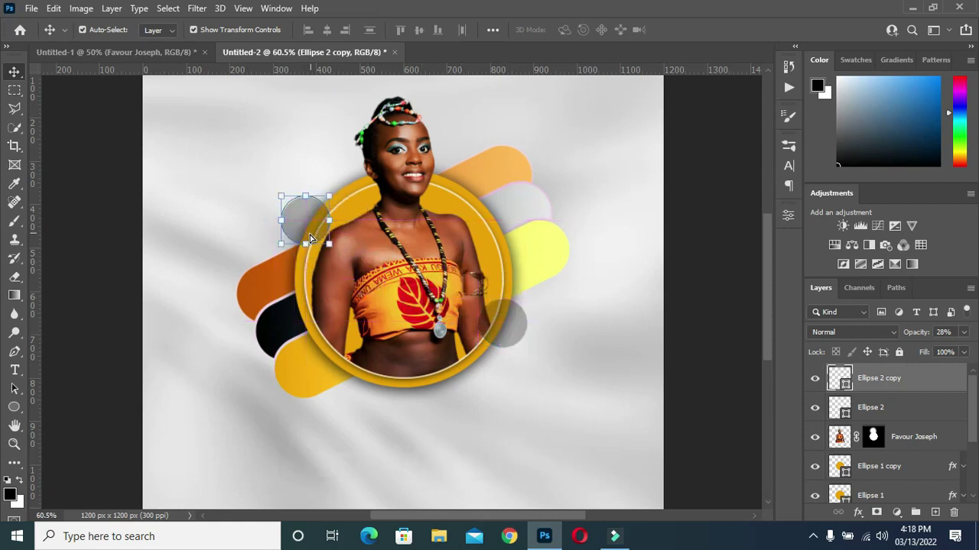
click(282, 192)
drag(291, 203, 291, 206)
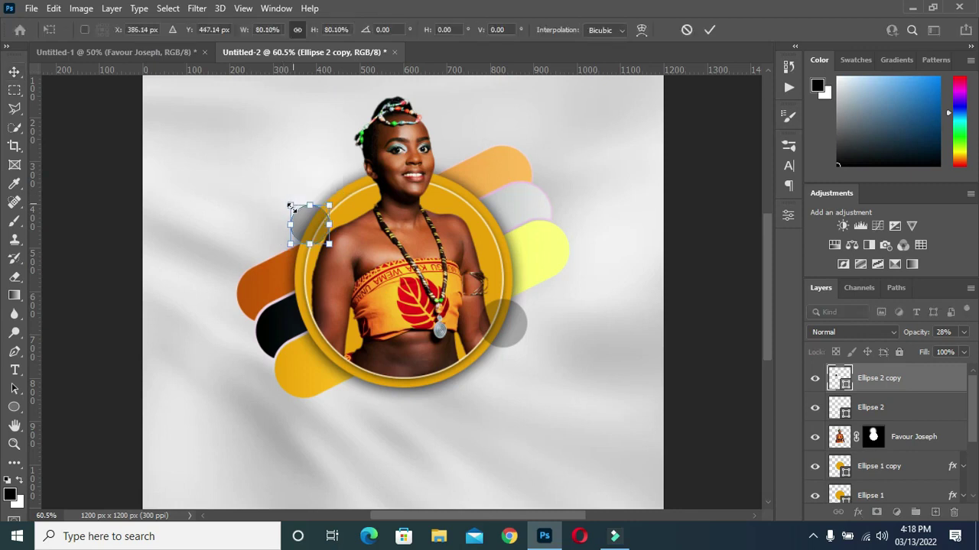
click(710, 30)
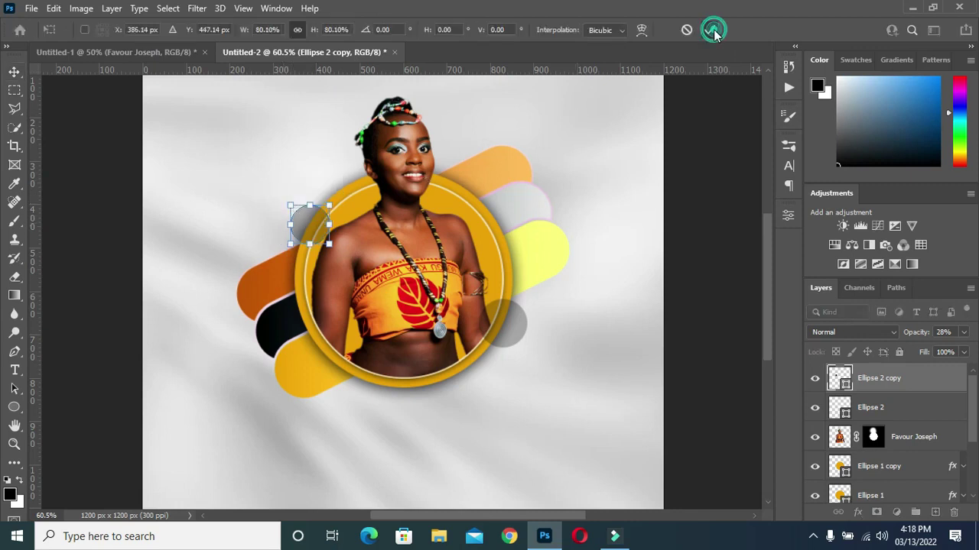
click(694, 157)
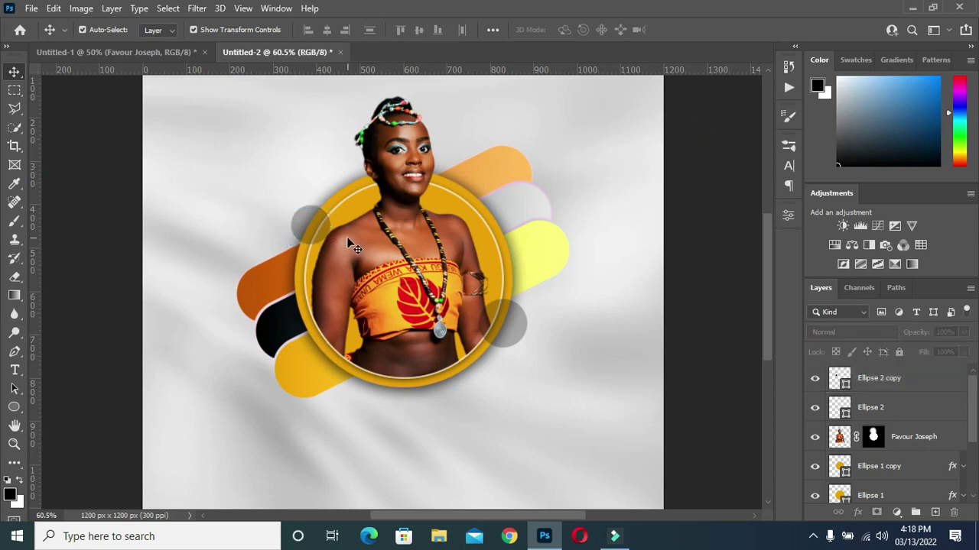
click(318, 225)
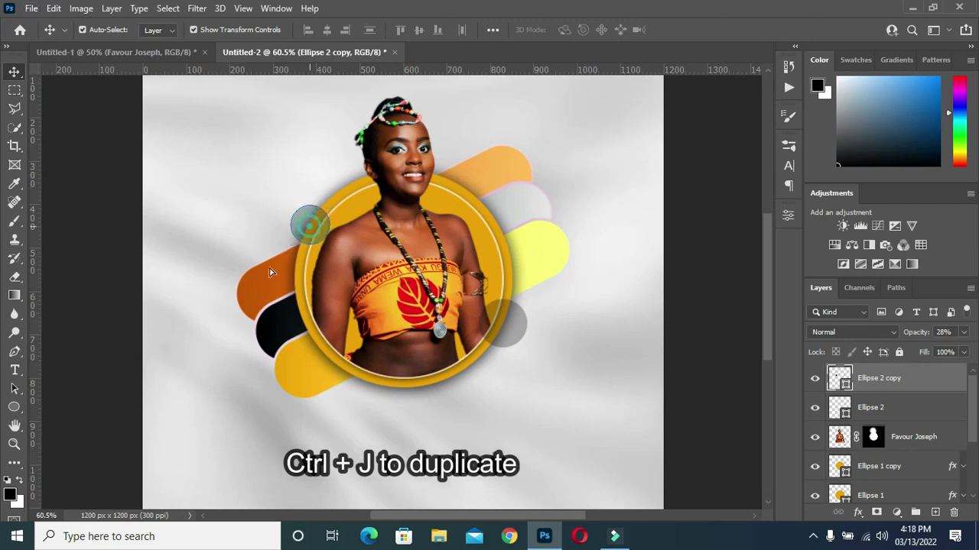
Copy the dot toward the lower-left corner and make the copy smaller
drag(210, 419, 192, 470)
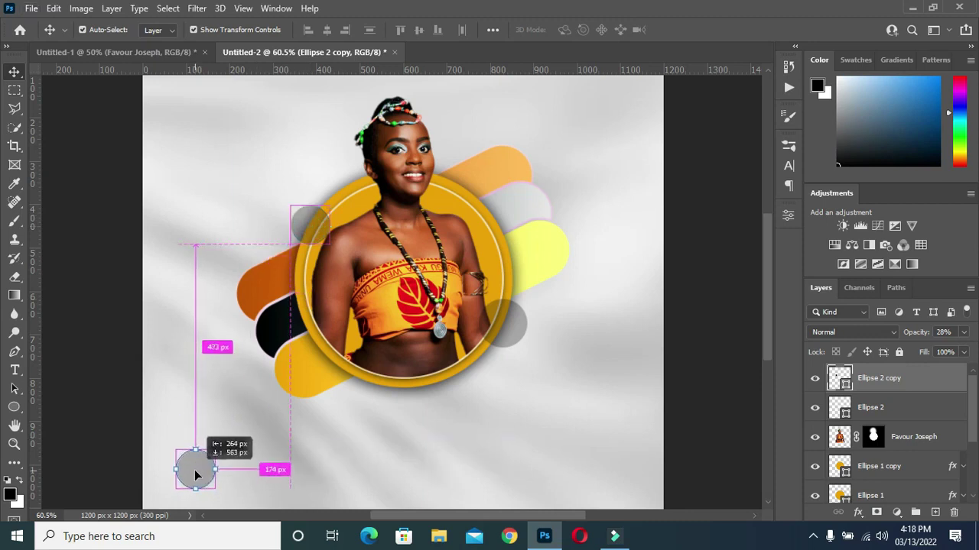
drag(192, 470, 189, 467)
click(211, 448)
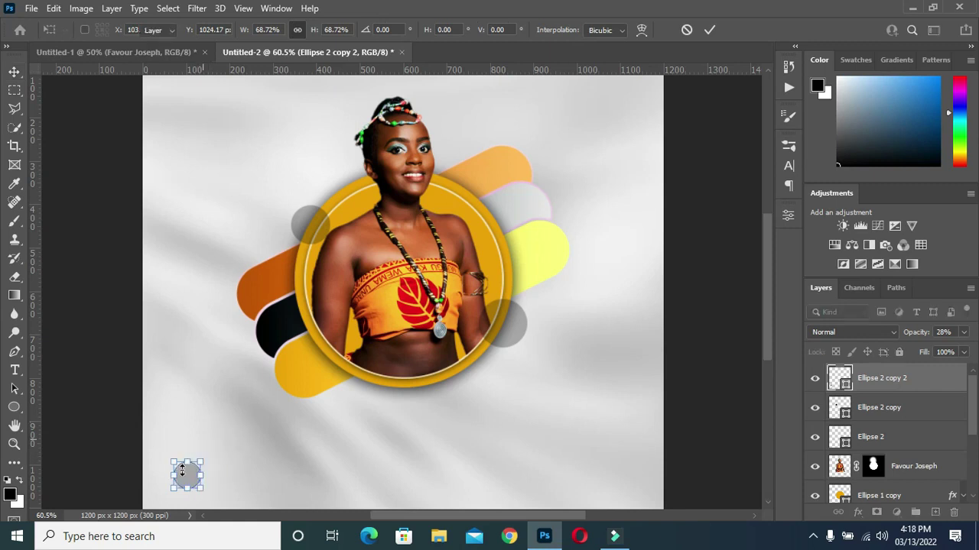
key(Return)
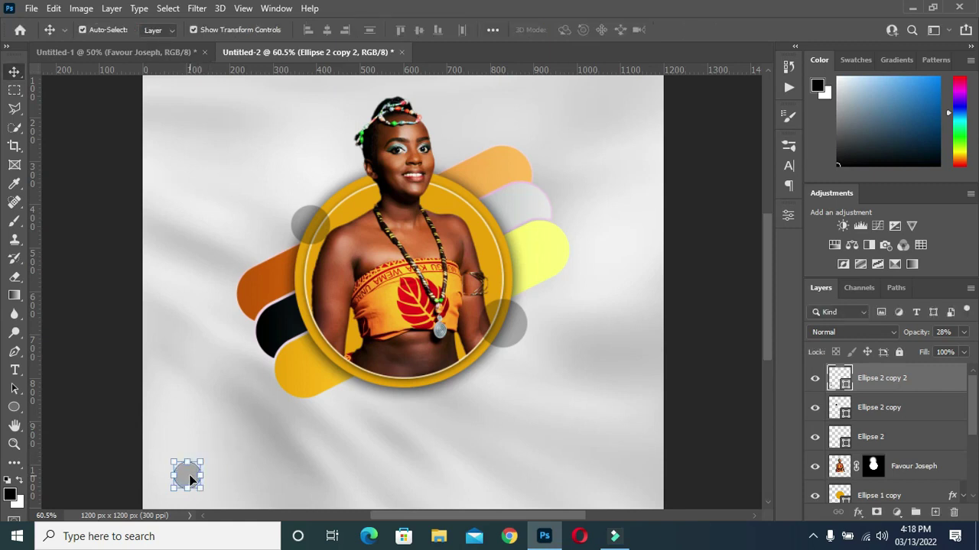
Copy a dot to the lower right, resize it, and nudge the lower-left dot down
drag(191, 481, 583, 407)
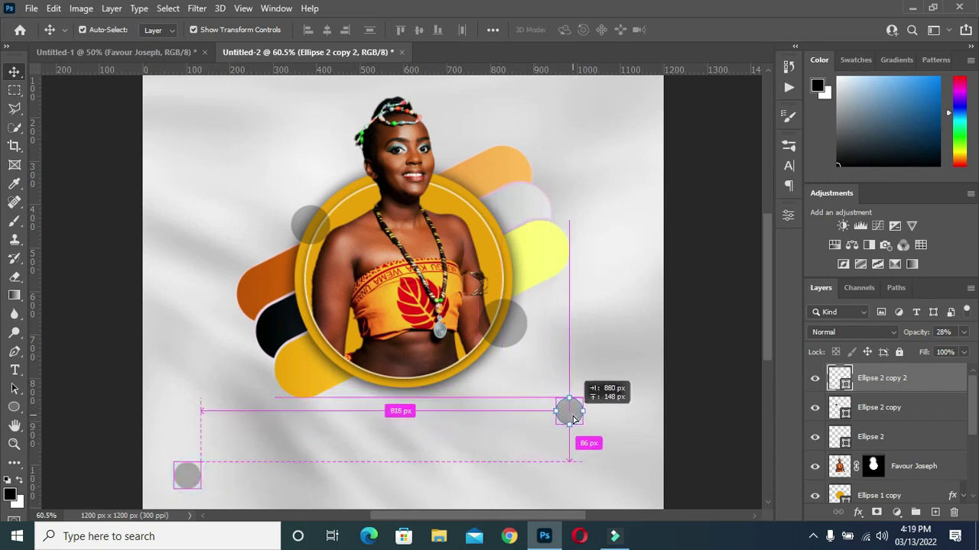
click(707, 375)
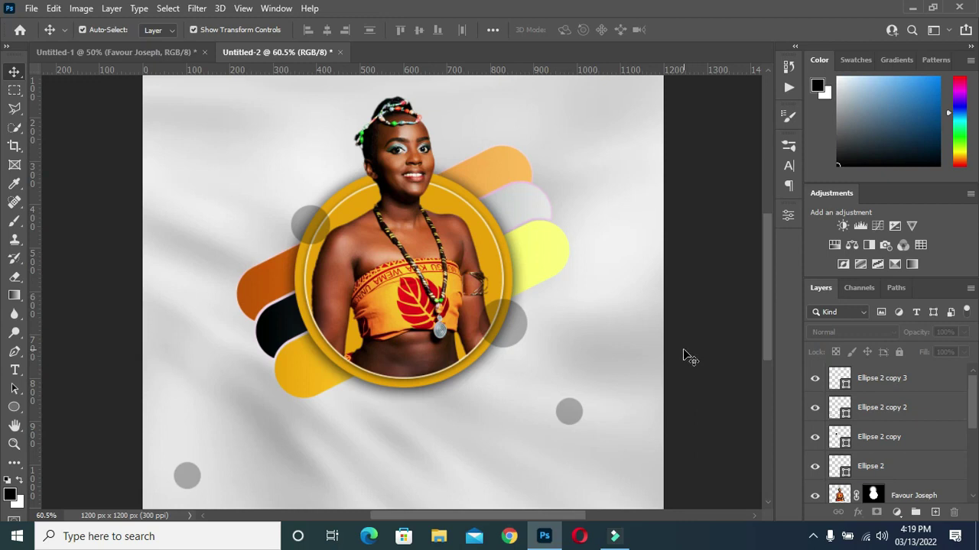
key(ctrl+minus)
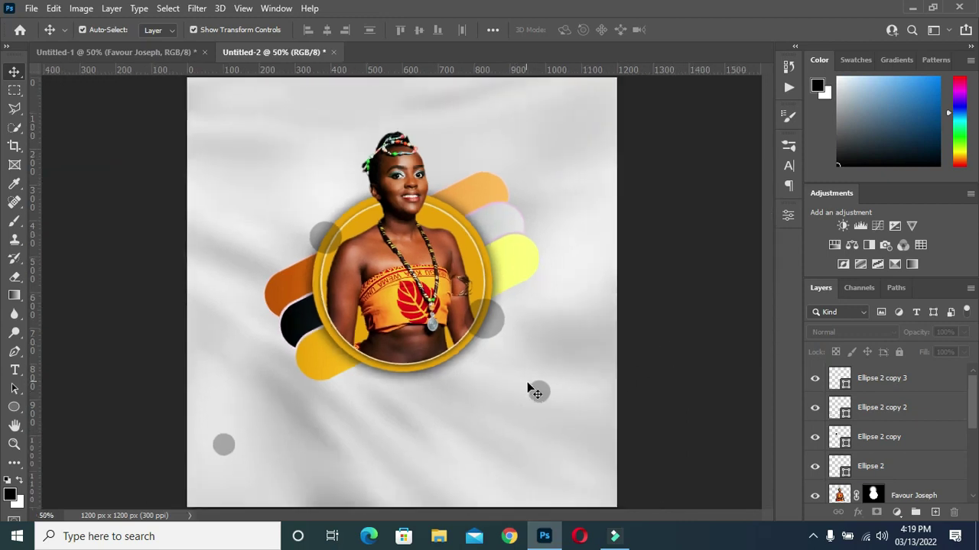
click(535, 390)
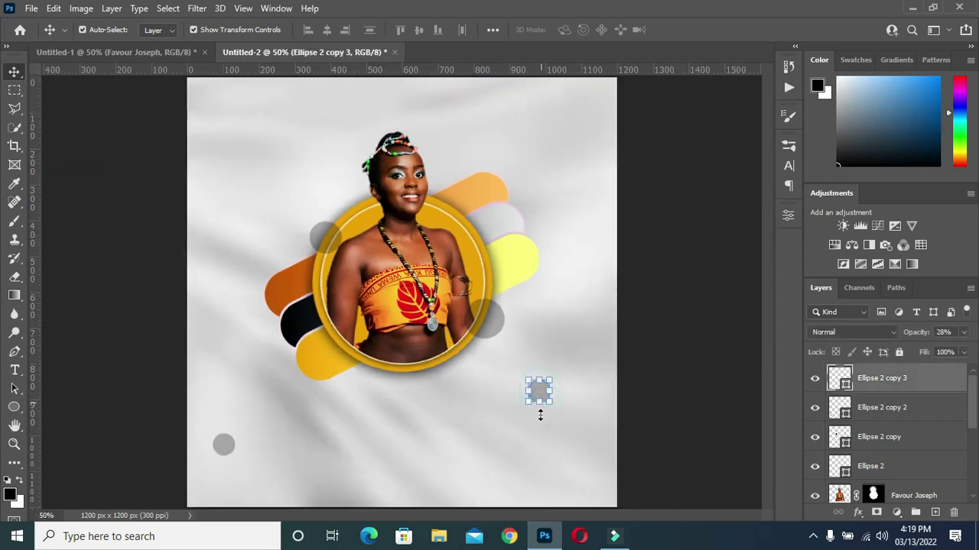
drag(540, 414, 540, 426)
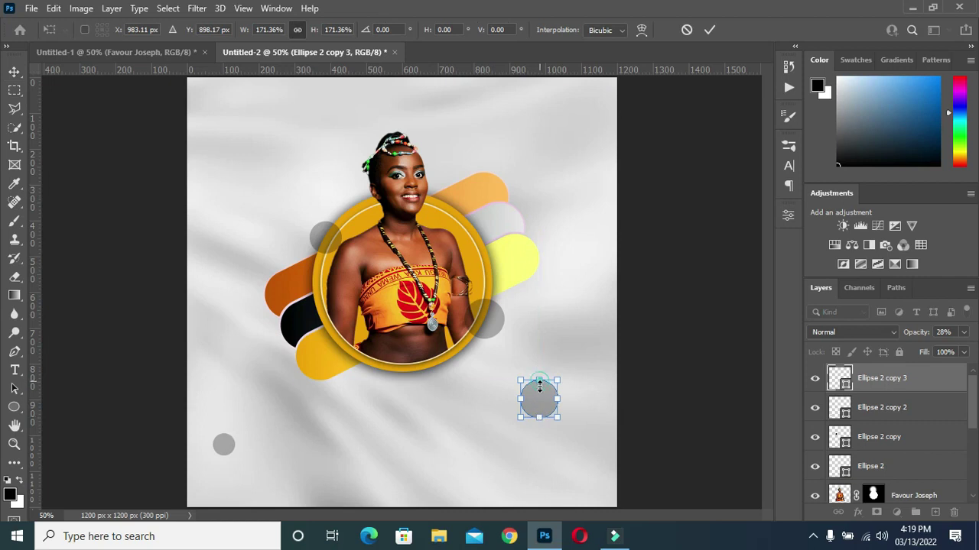
drag(540, 381, 540, 388)
key(Return)
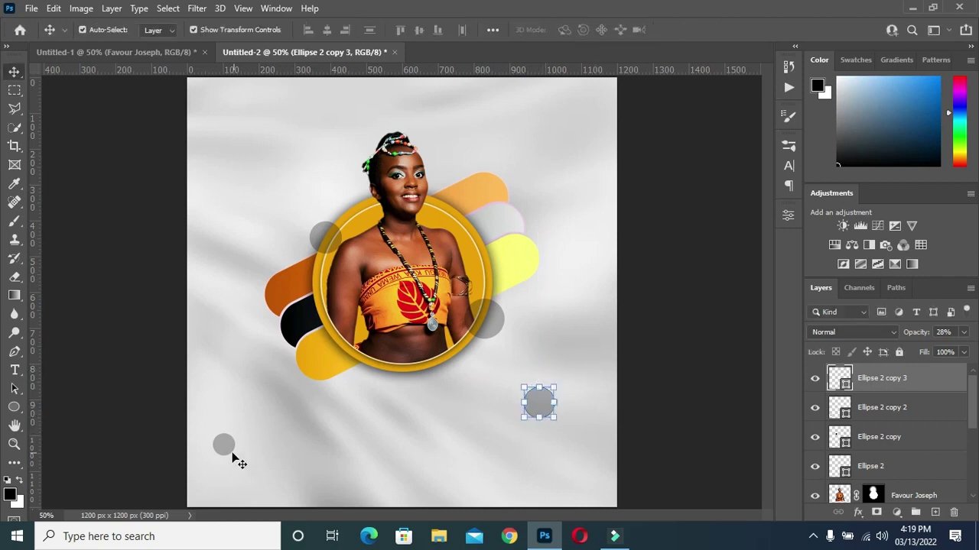
drag(225, 454, 222, 474)
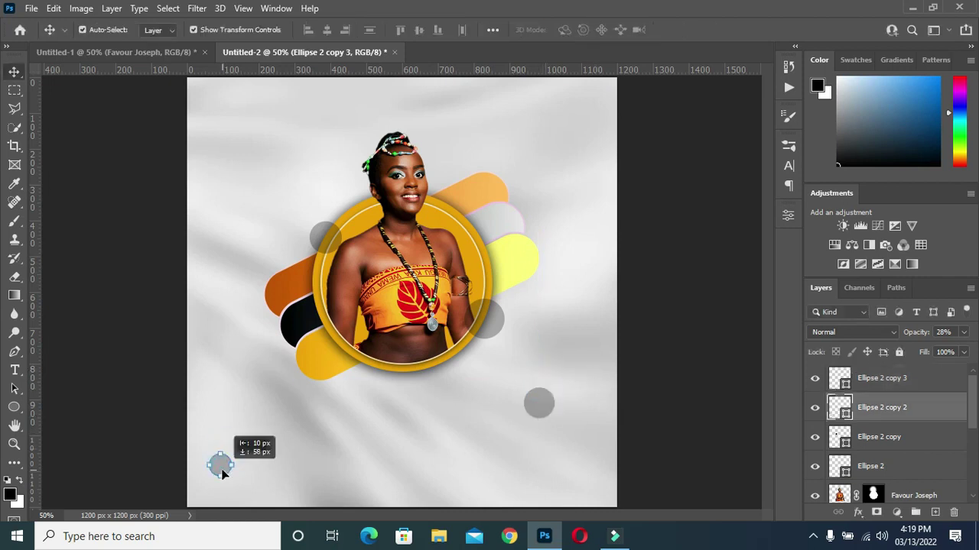
click(635, 356)
Scroll around the canvas to review the scattered grey dots
scroll(299, 277, up, 1)
scroll(299, 277, up, 1)
scroll(279, 148, down, 1)
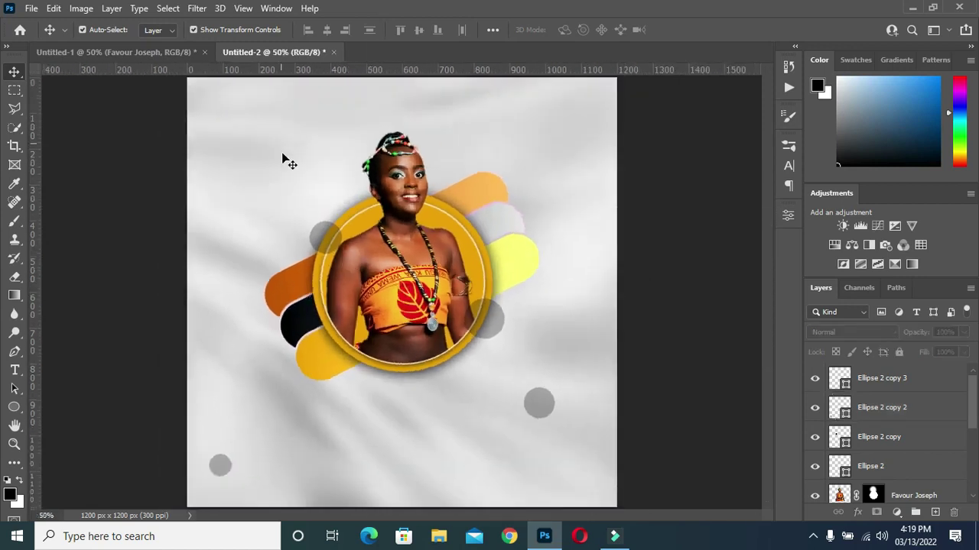
scroll(280, 148, down, 1)
scroll(357, 201, up, 1)
scroll(356, 175, up, 1)
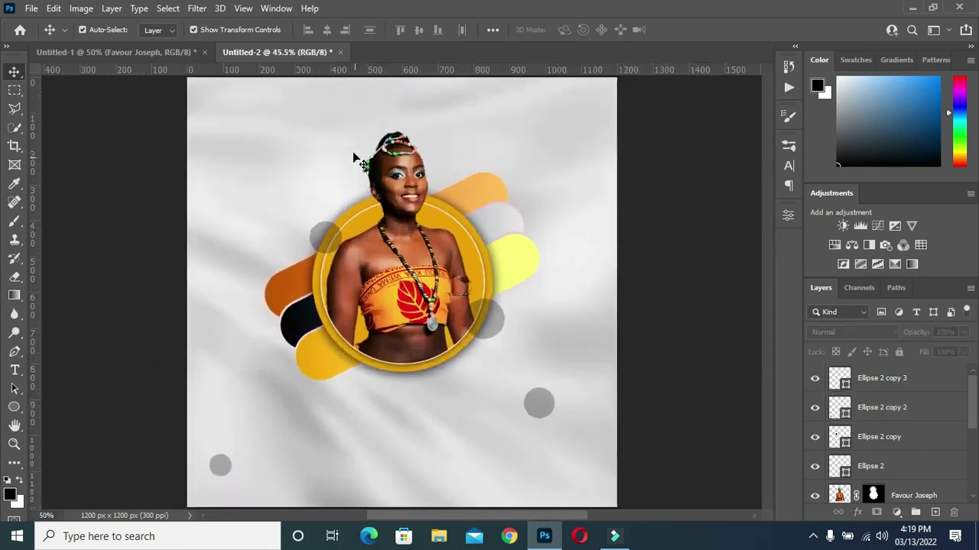
scroll(354, 153, up, 1)
scroll(346, 147, up, 1)
scroll(348, 144, down, 2)
scroll(223, 123, up, 1)
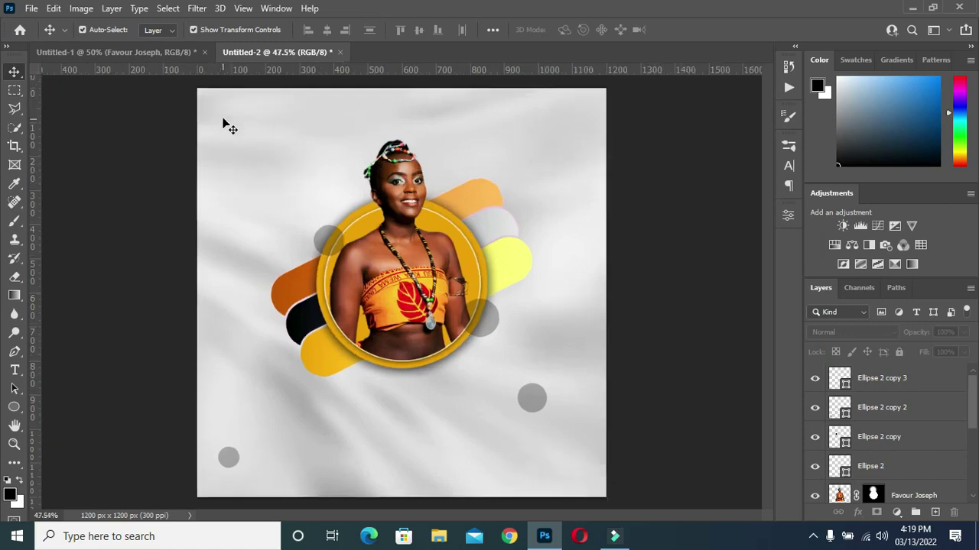
scroll(204, 120, up, 1)
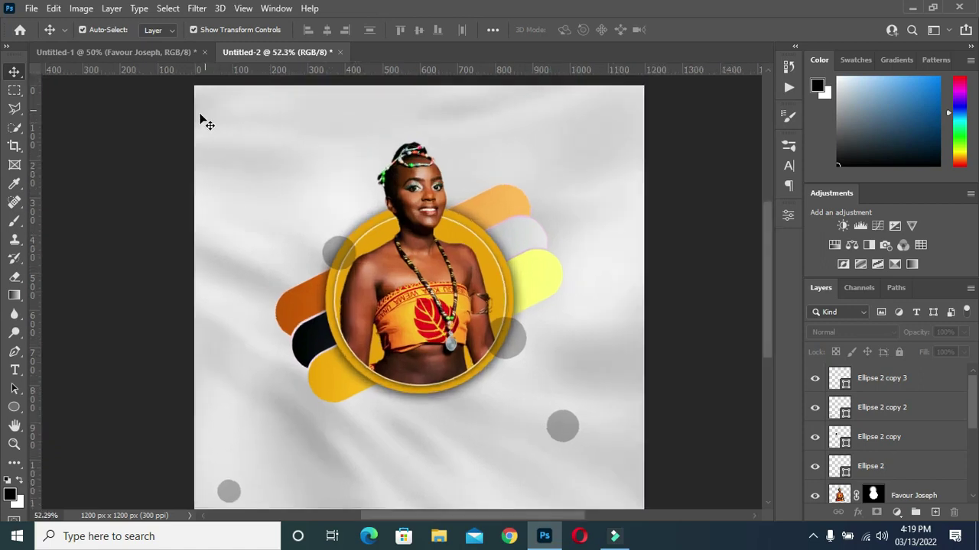
right_click(14, 407)
Draw a large 306 px circle, Ellipse 3, in the poster's top-left corner
click(78, 435)
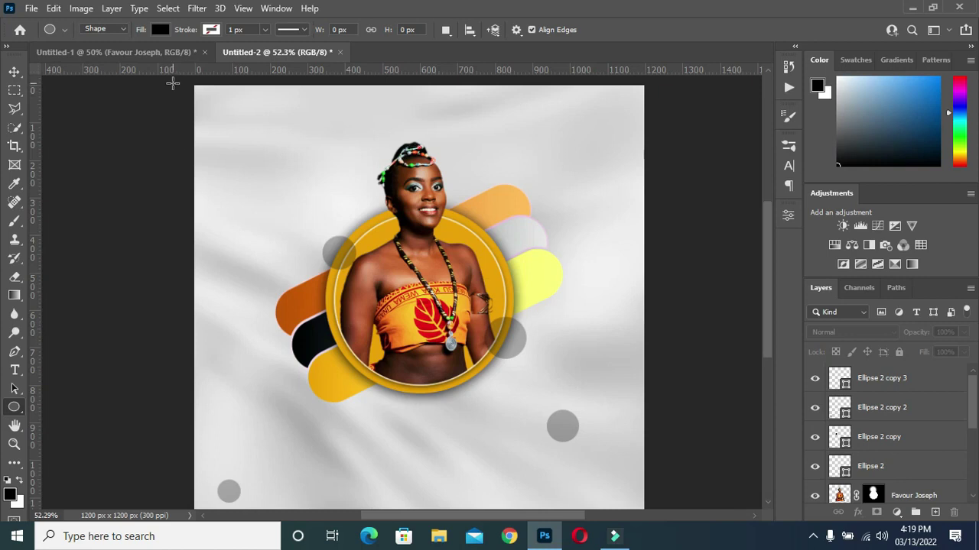
drag(173, 83, 299, 197)
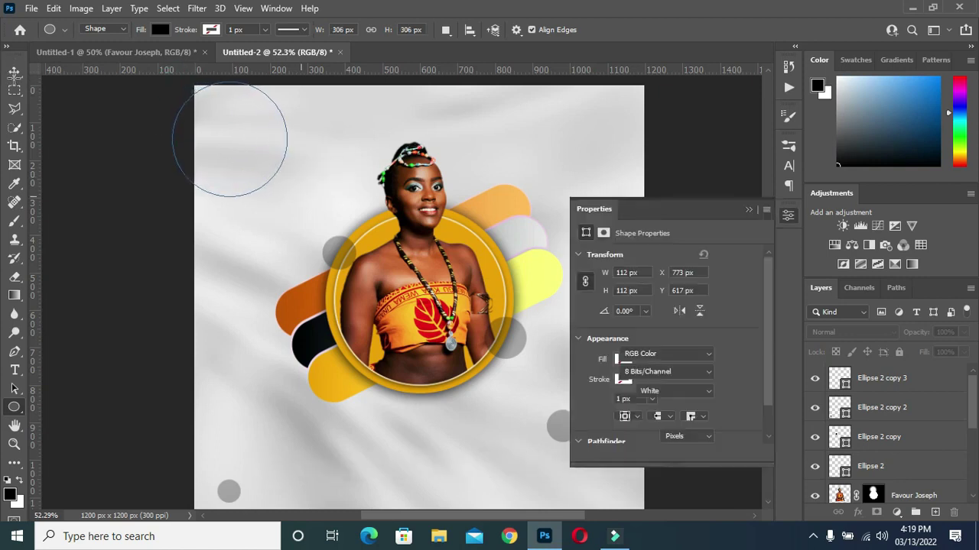
key(v)
drag(236, 131, 237, 106)
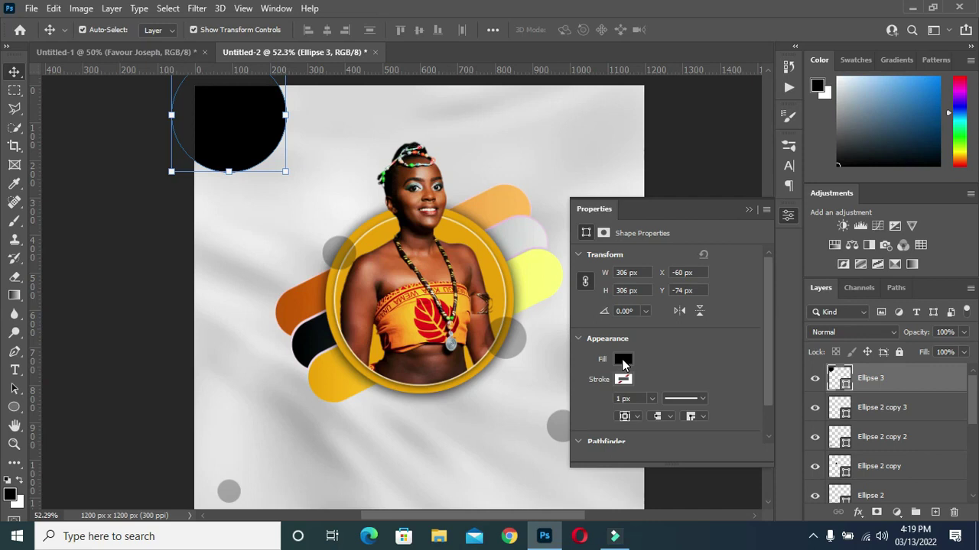
Give Ellipse 3 no fill and a dark dashed stroke
click(624, 359)
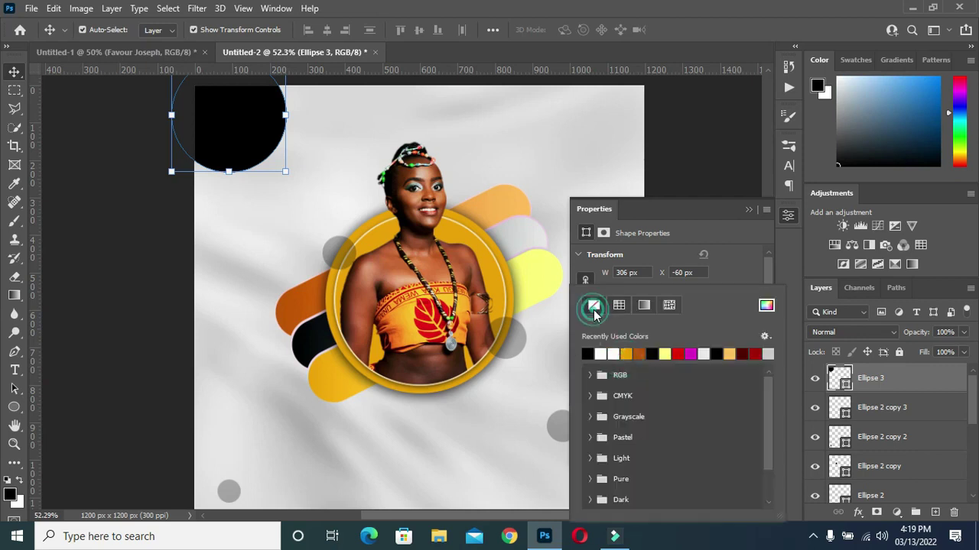
click(593, 305)
click(736, 256)
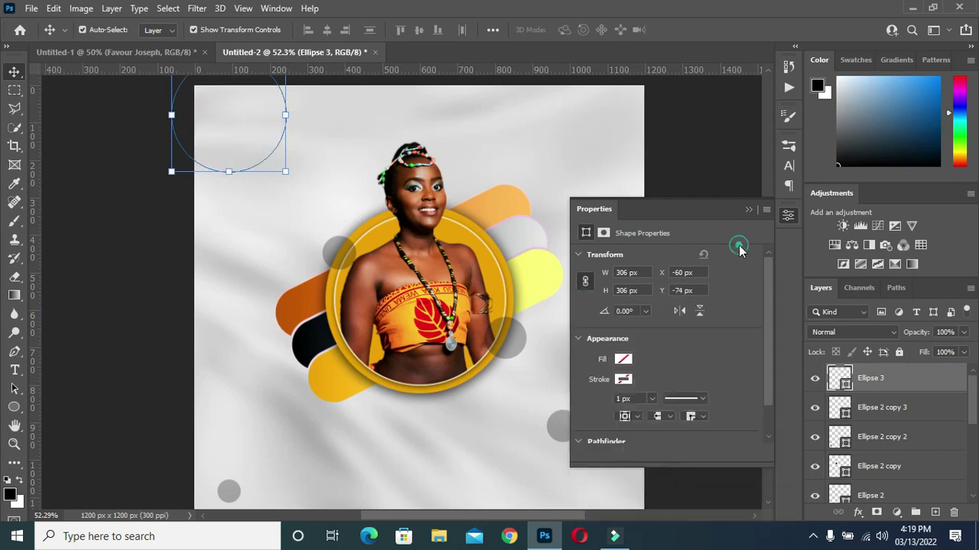
click(621, 380)
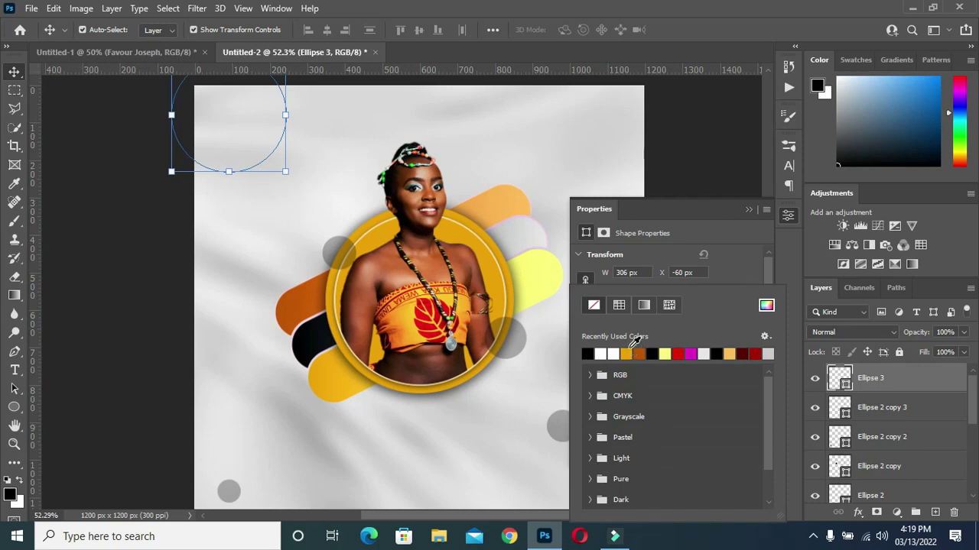
click(652, 353)
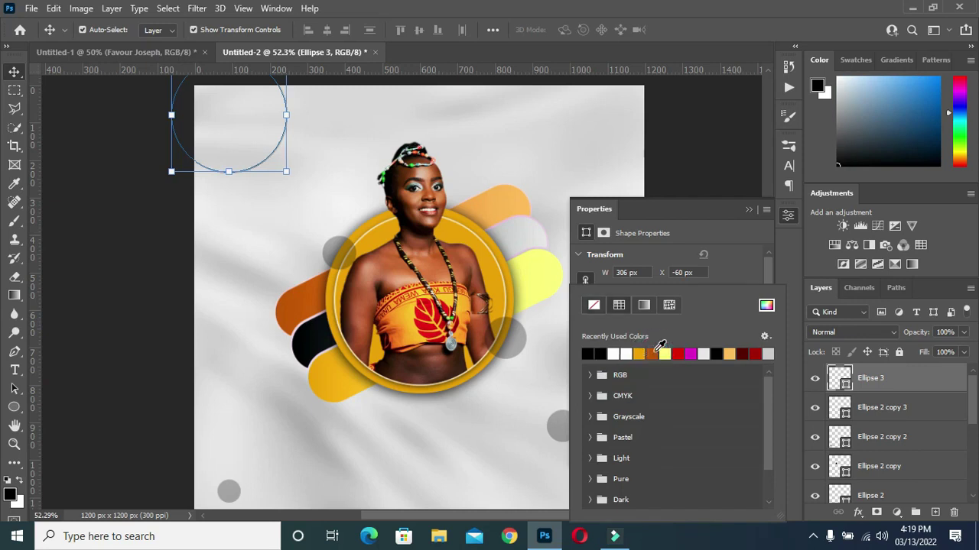
click(729, 276)
click(700, 388)
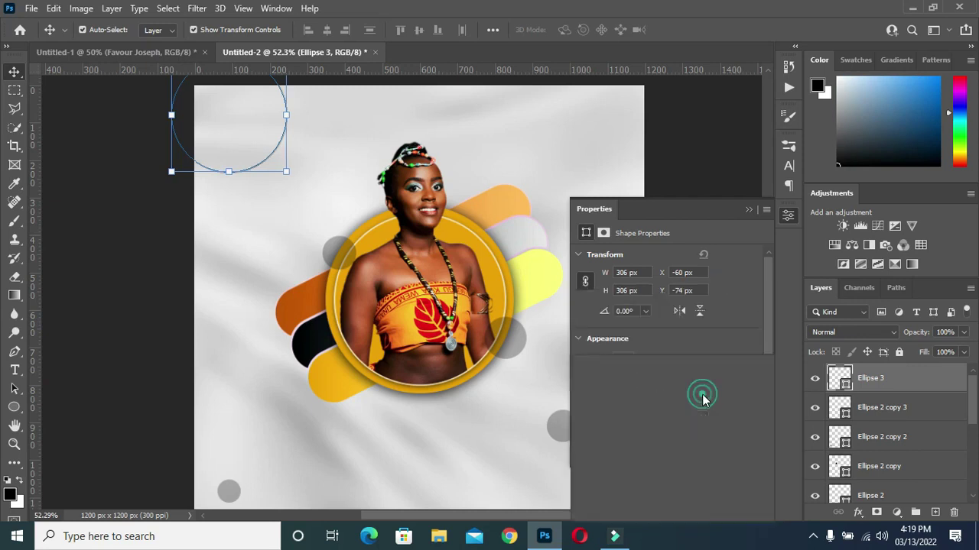
click(695, 416)
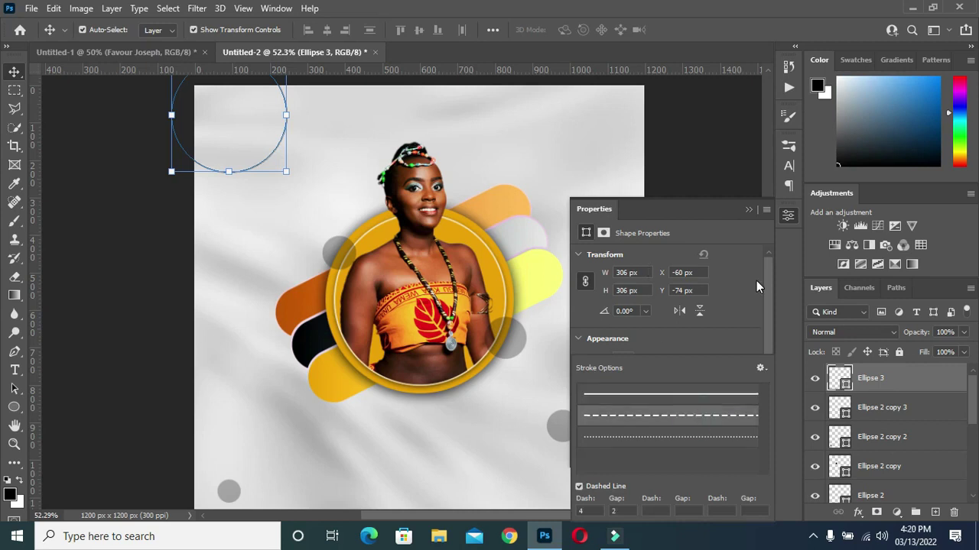
click(739, 295)
Set the ring's stroke width to 4 px and lower its opacity to 48%
click(651, 399)
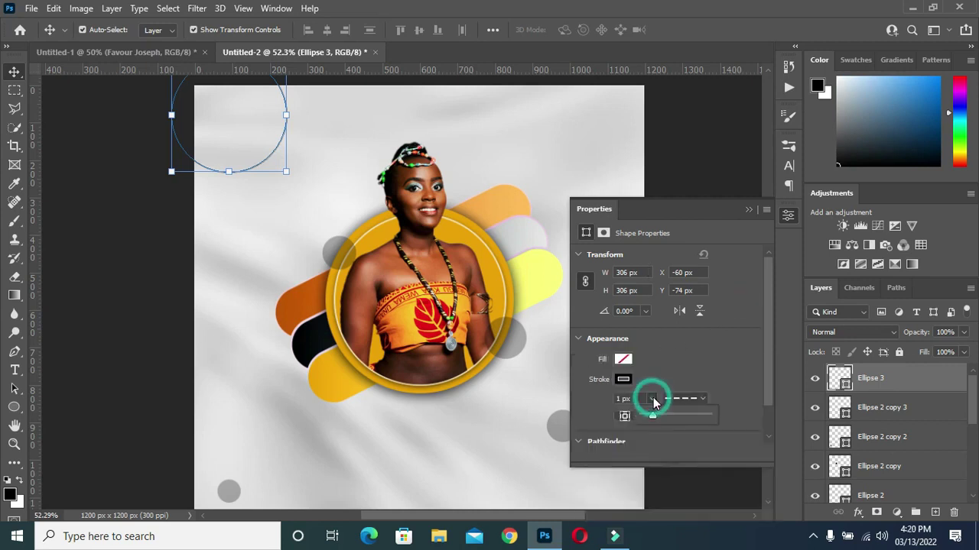
click(633, 398)
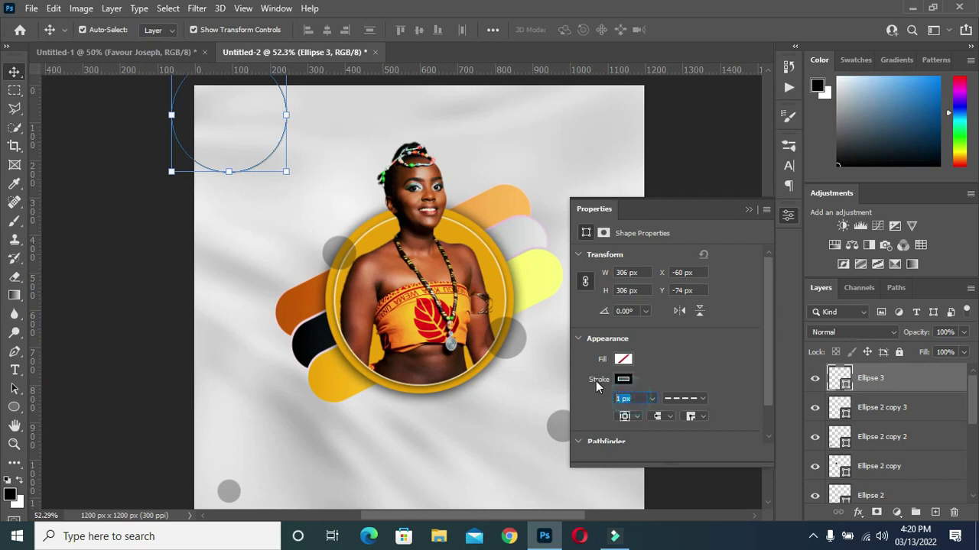
text(4)
key(Return)
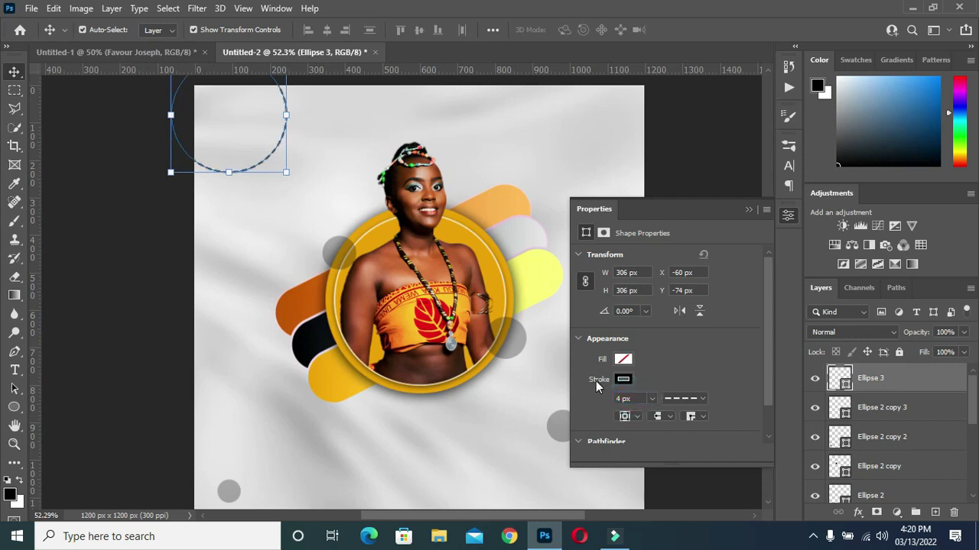
click(747, 210)
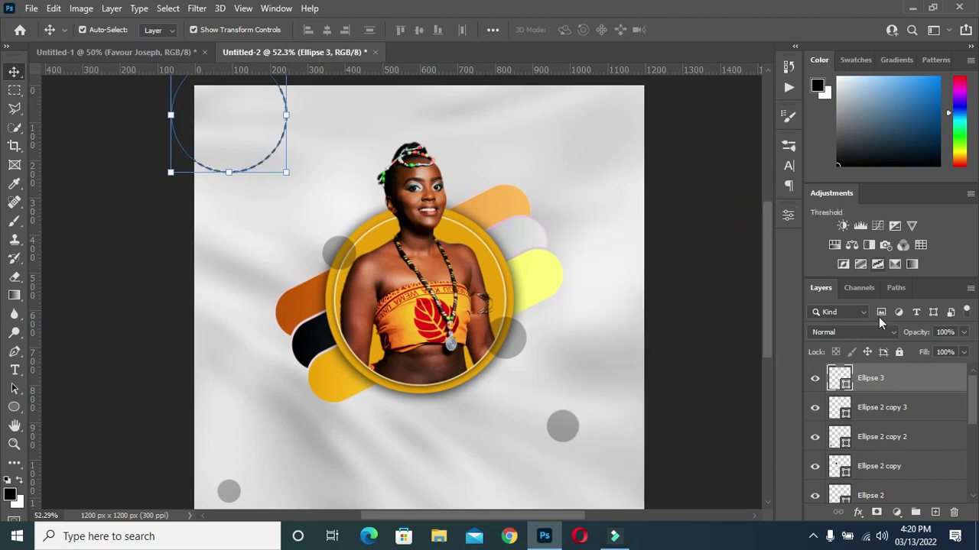
drag(920, 334, 896, 341)
drag(922, 339, 914, 339)
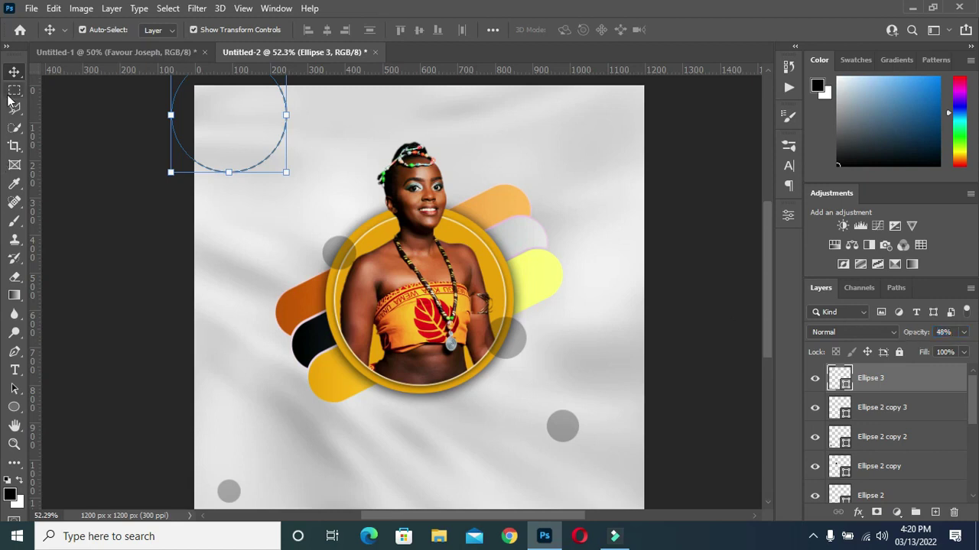
click(159, 223)
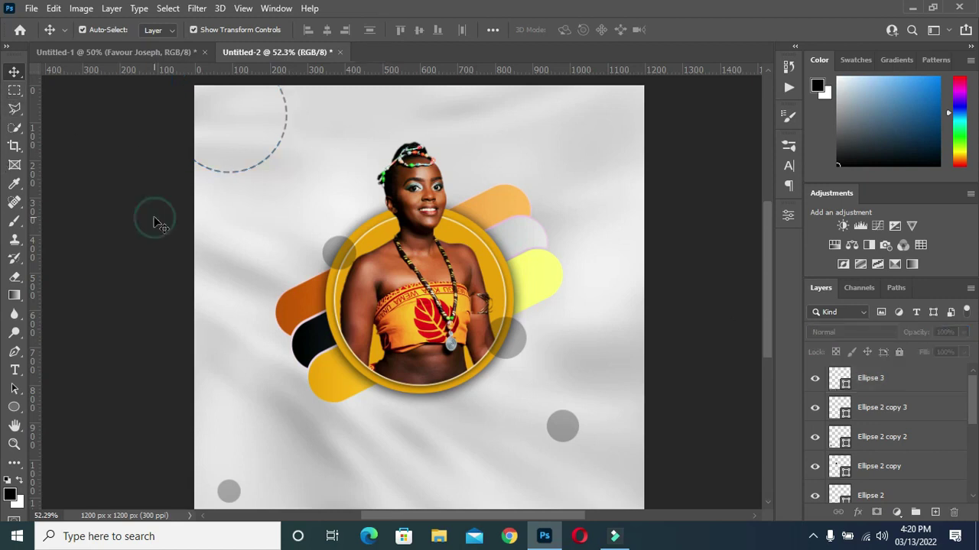
Group Ellipse 2 copy 3 through Ellipse 1 into Group 2, and duplicate the Ellipse 3 ring
click(236, 153)
click(273, 150)
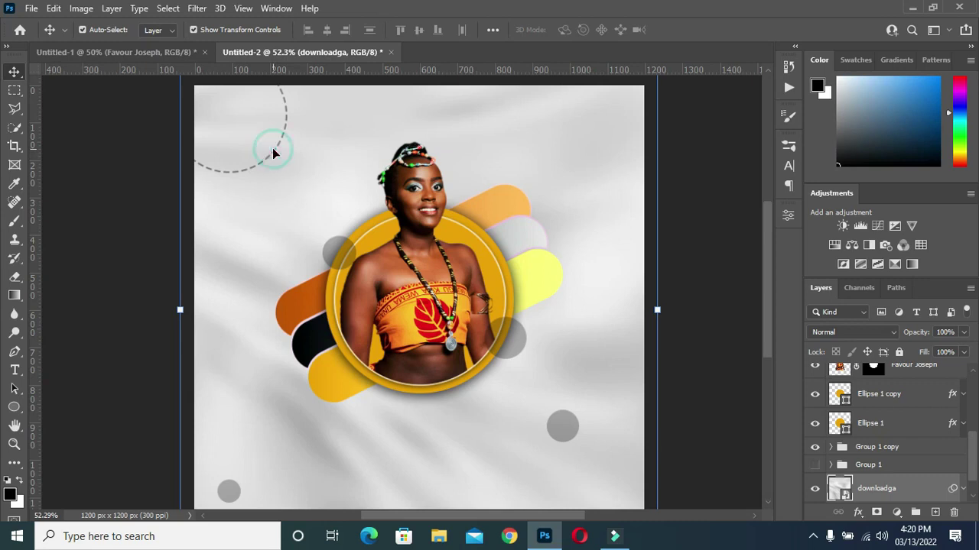
scroll(862, 417, up, 3)
scroll(869, 390, up, 2)
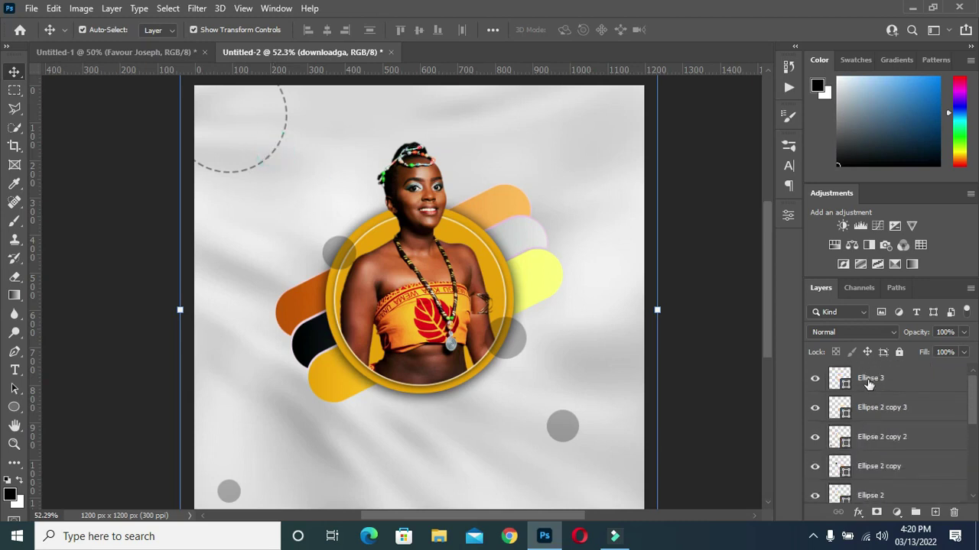
click(869, 380)
click(872, 408)
scroll(877, 422, down, 2)
scroll(880, 428, down, 1)
scroll(881, 439, down, 2)
shift+click(881, 441)
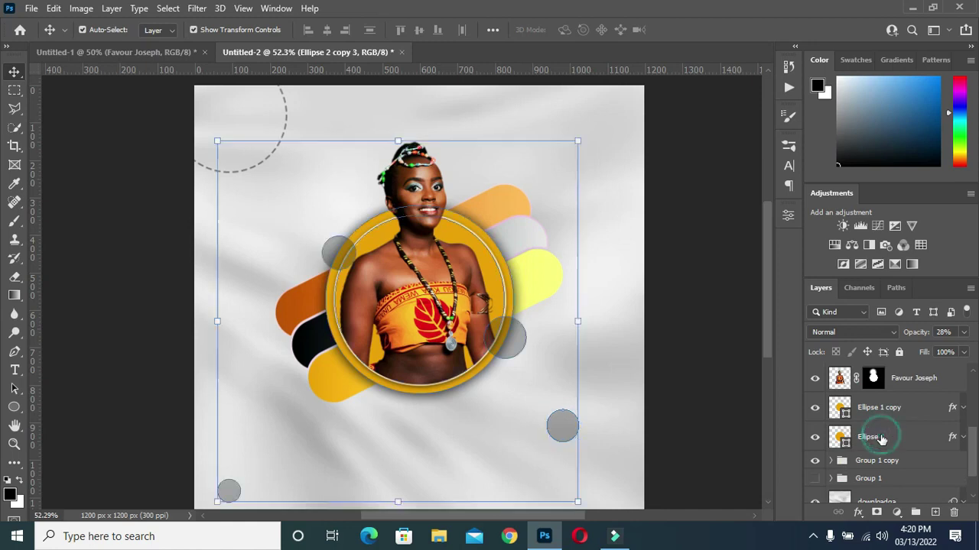
key(ctrl+g)
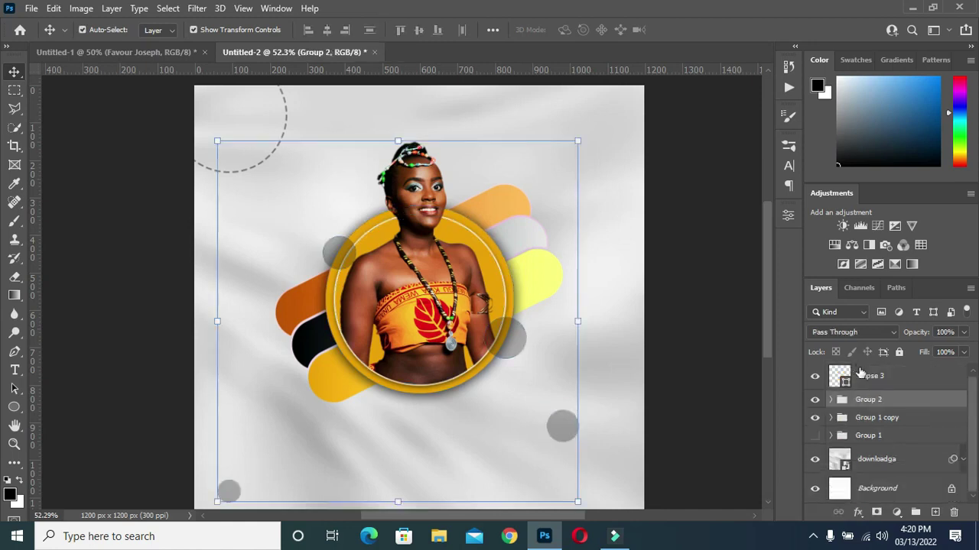
click(869, 377)
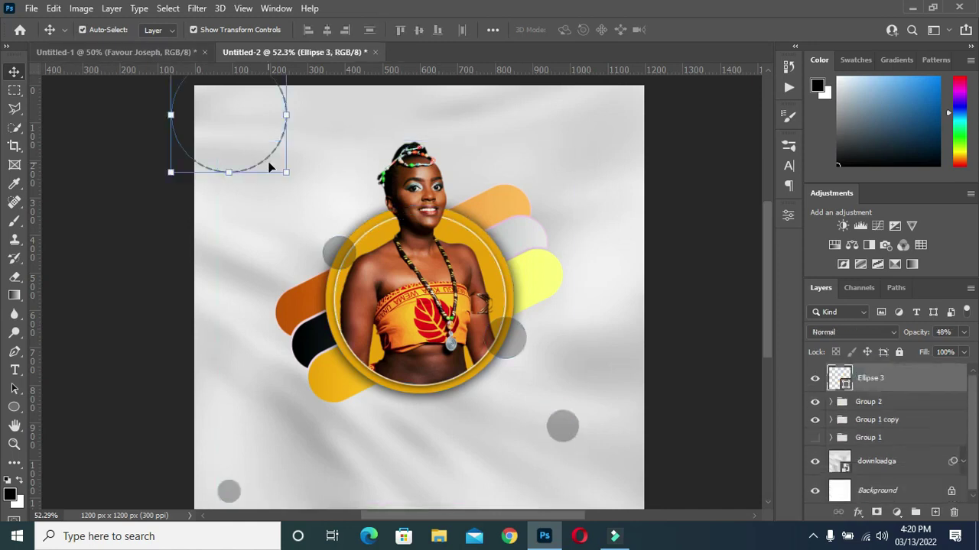
key(ctrl+j)
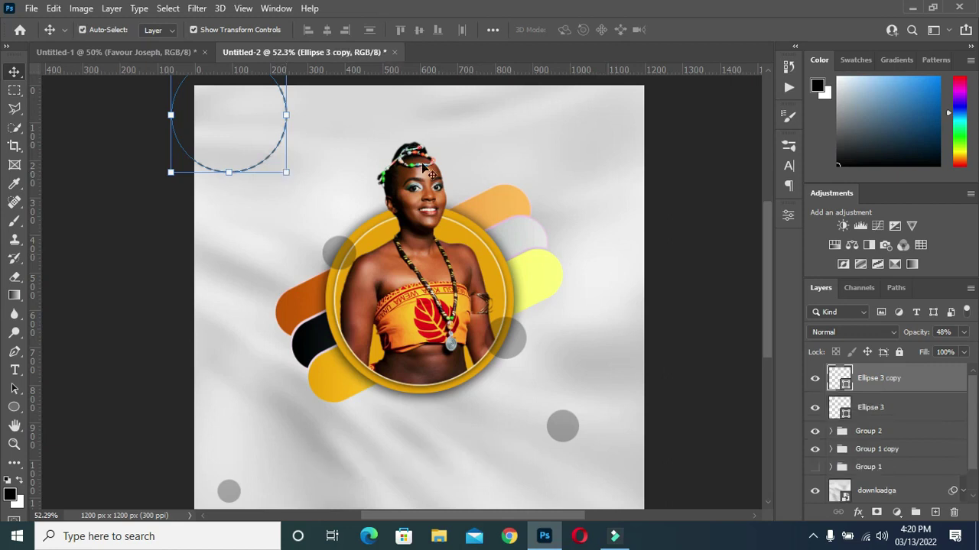
Shrink Ellipse 3 copy to about 93% (285.25 px) and fill it with the golden swatch
drag(285, 172, 277, 163)
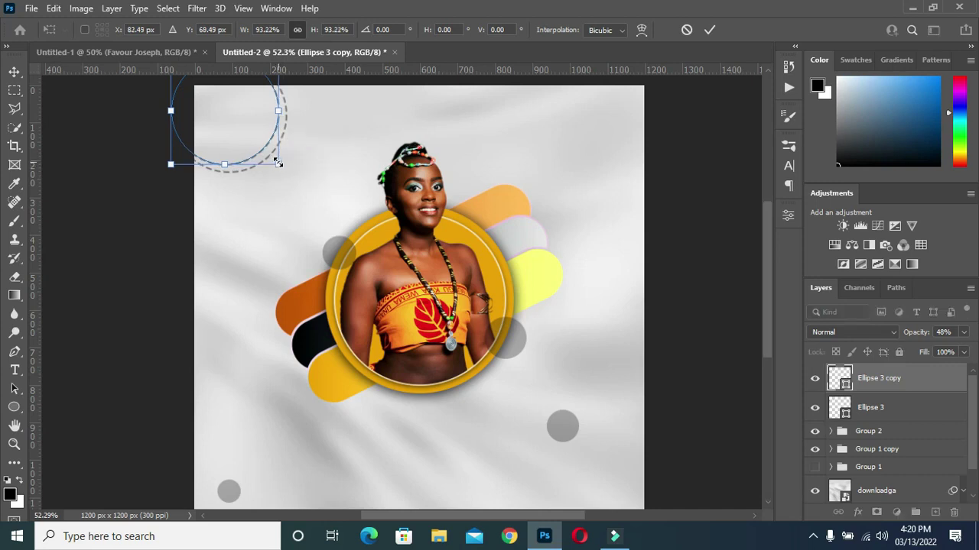
key(Return)
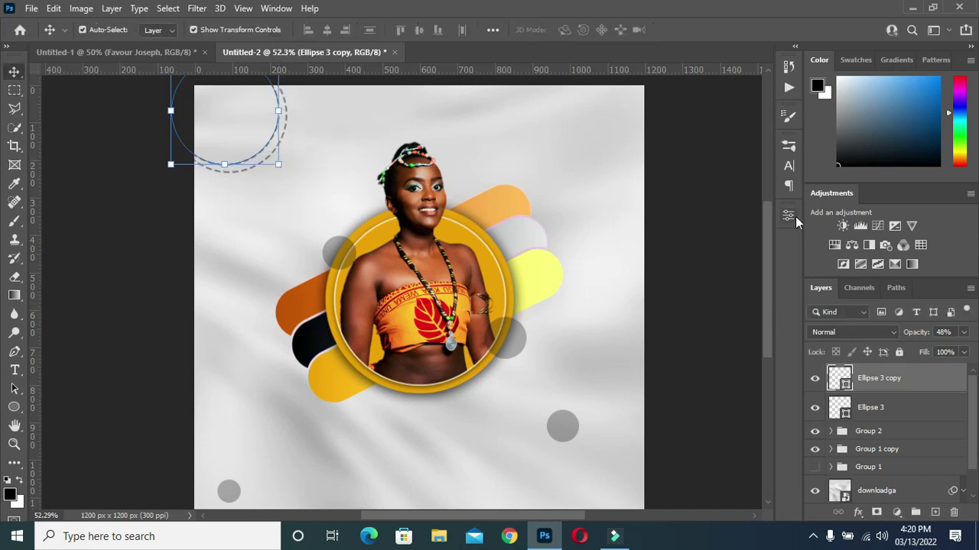
click(788, 215)
click(619, 376)
click(593, 305)
click(742, 273)
click(627, 359)
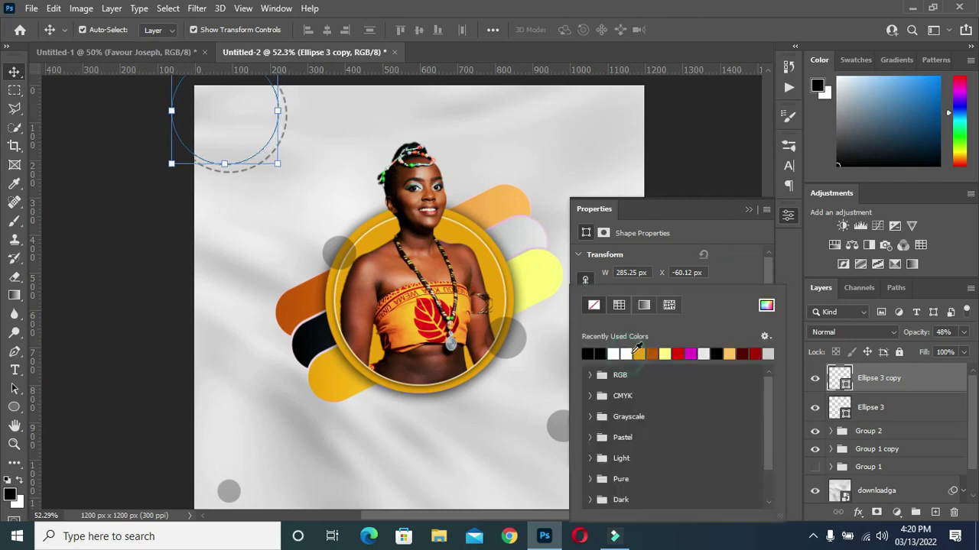
click(643, 354)
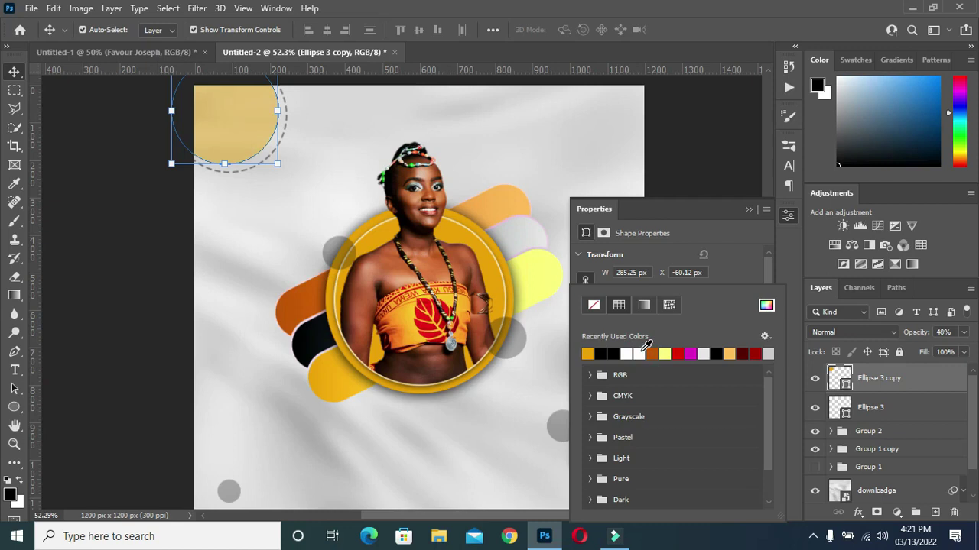
click(724, 237)
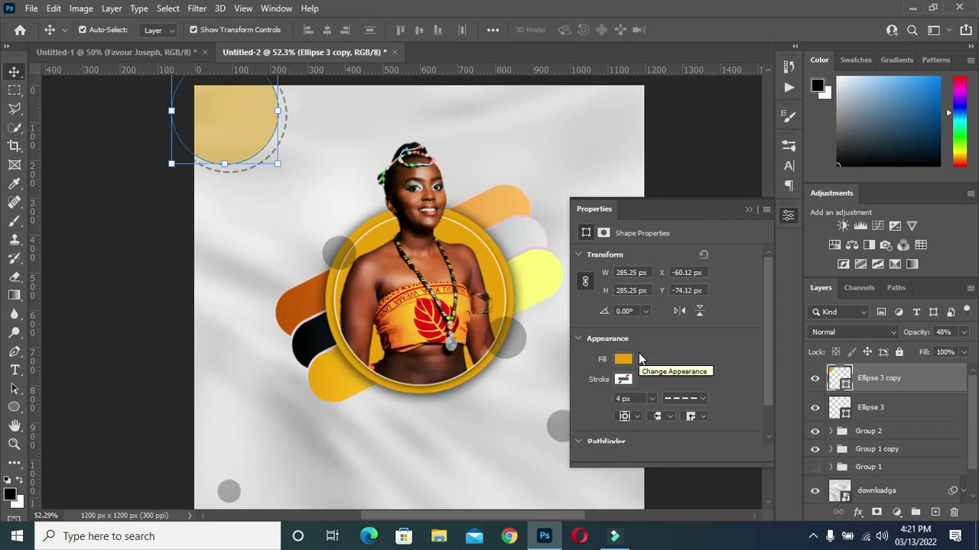
click(709, 165)
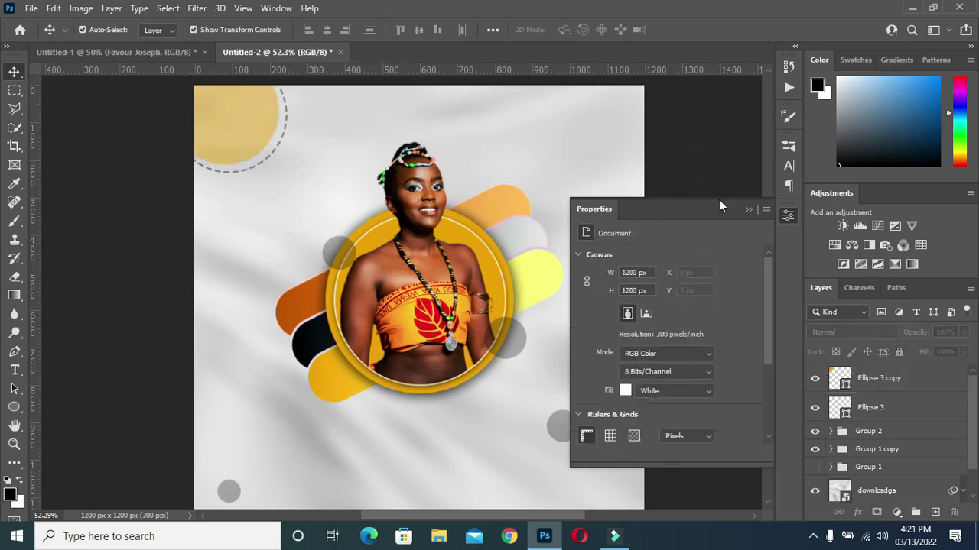
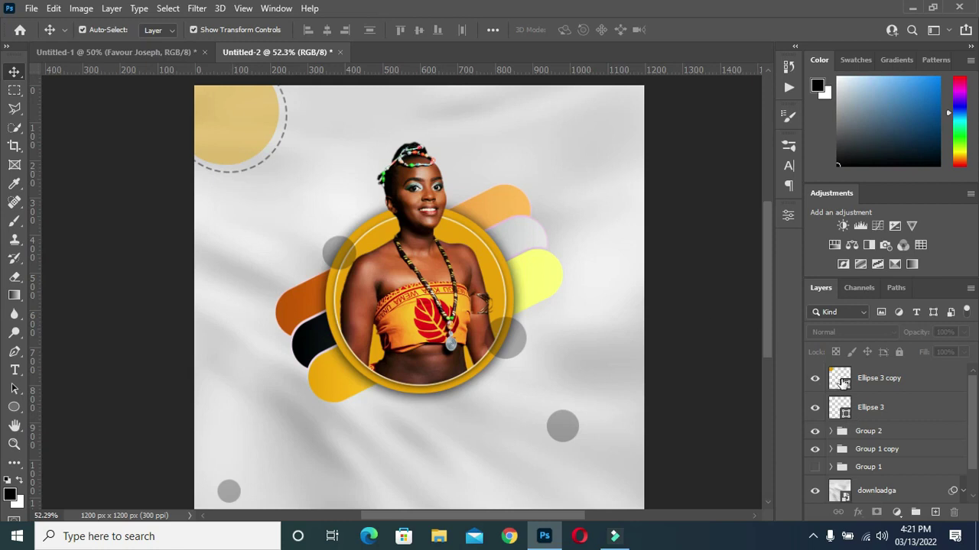
Duplicate the faded top-left circle (Ellipse 3 copy) and shrink the copy into the corner
click(879, 380)
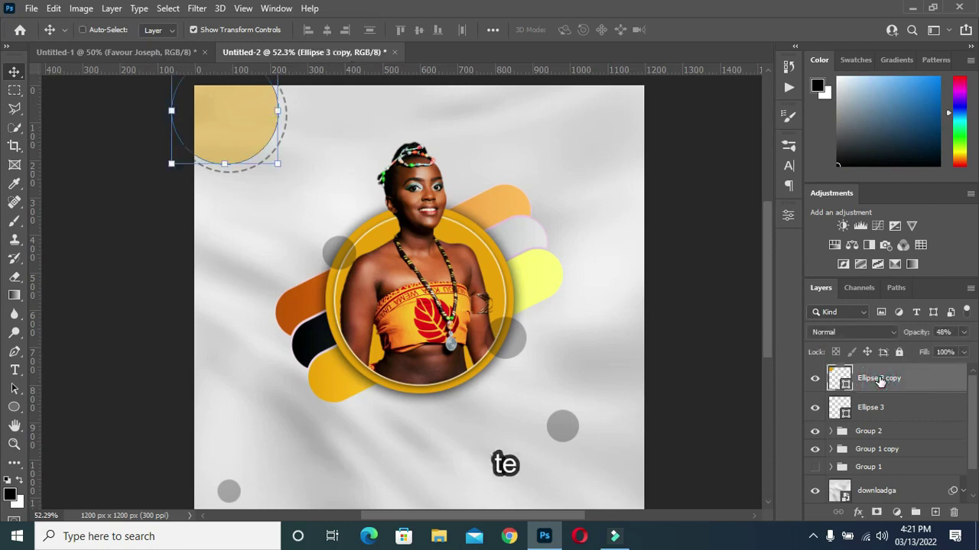
key(ctrl+j)
drag(278, 166, 235, 127)
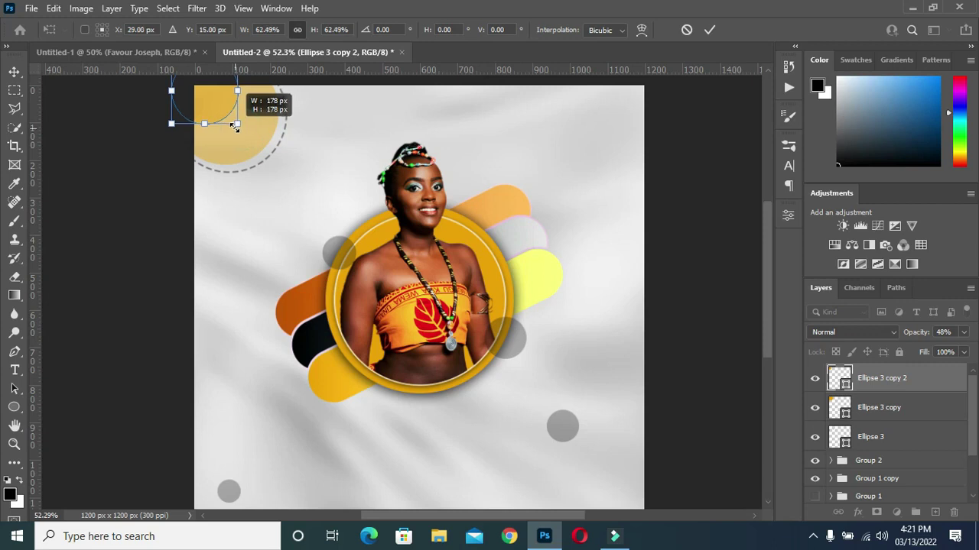
click(662, 256)
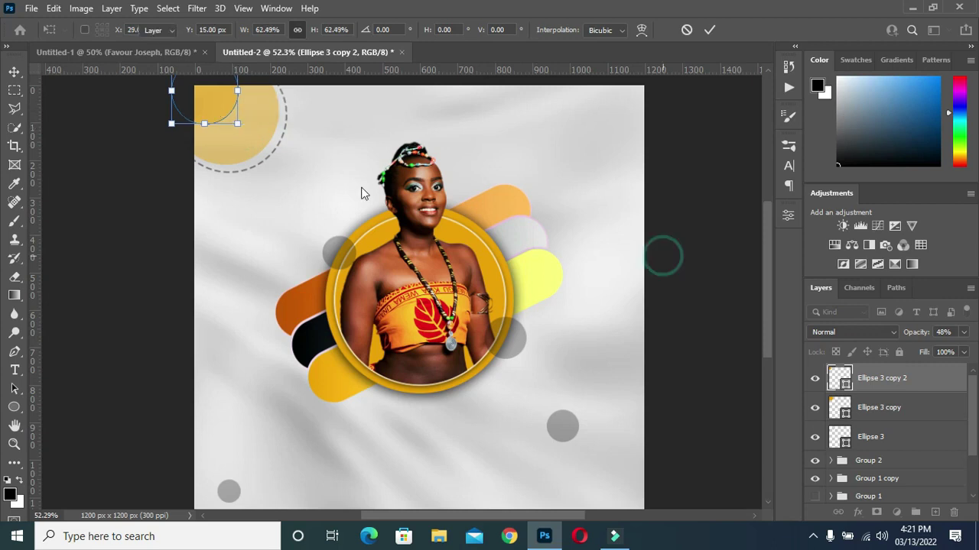
Set the smaller circle's fill to the brighter orange #ff9806
click(785, 221)
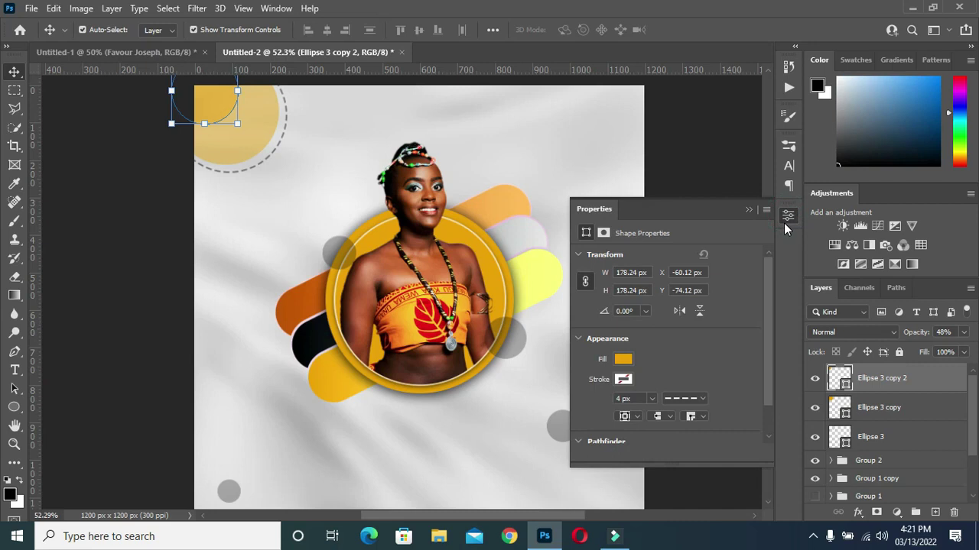
click(623, 360)
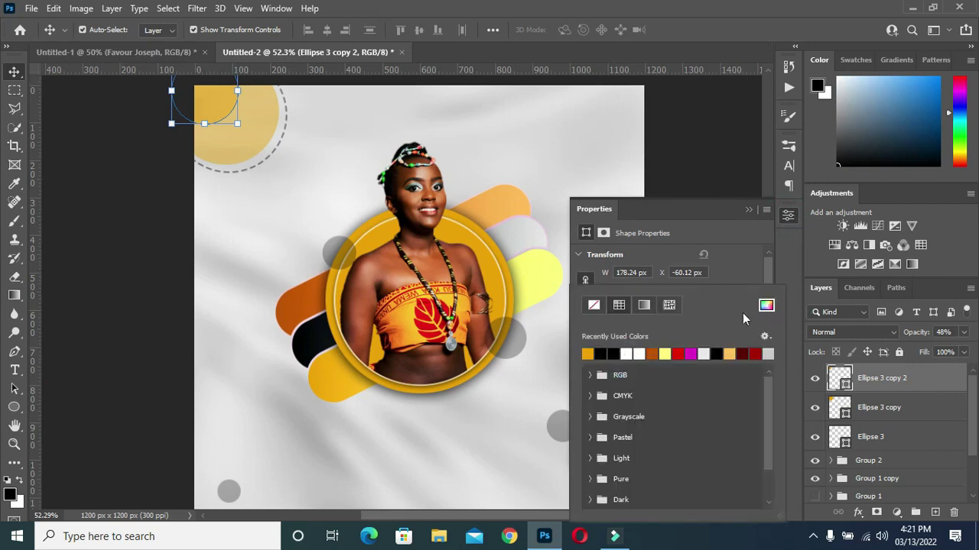
click(766, 306)
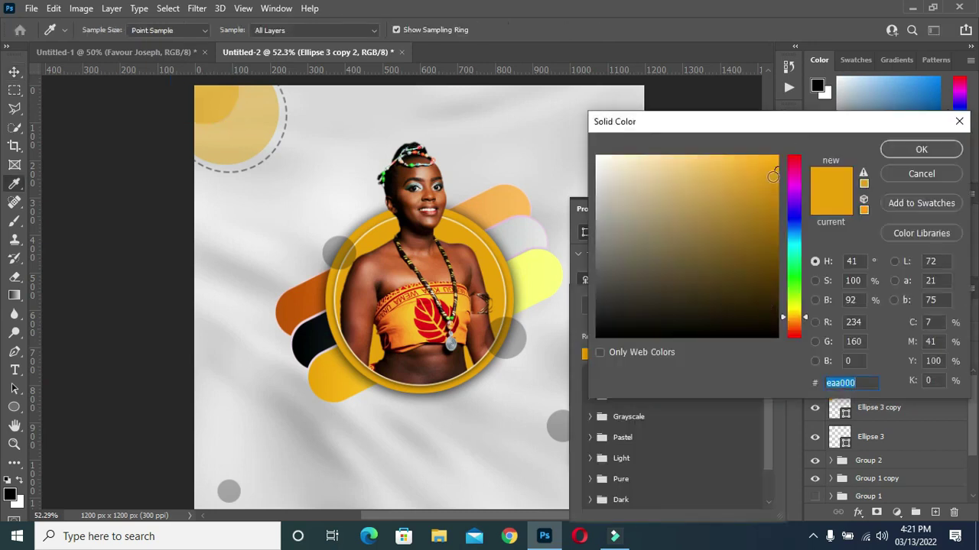
drag(791, 322, 792, 325)
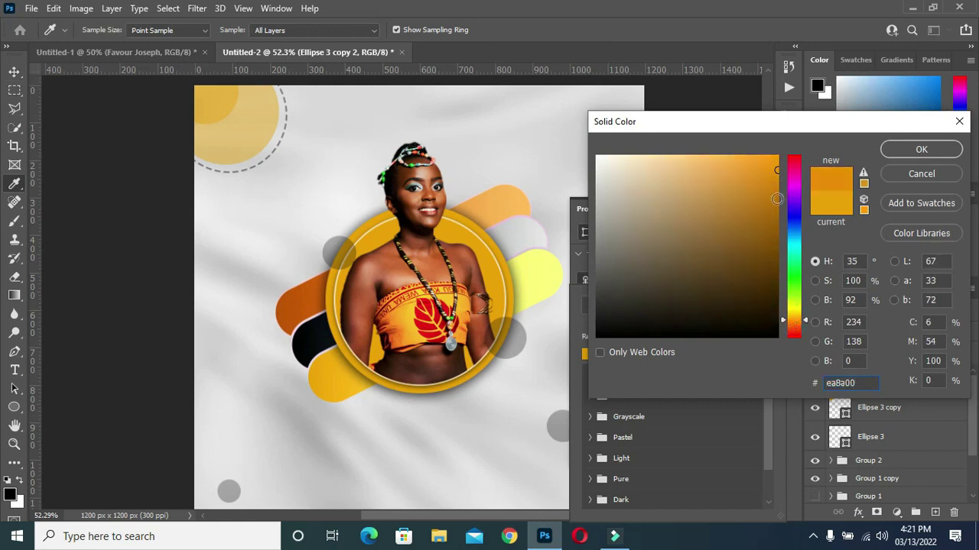
drag(777, 201, 774, 156)
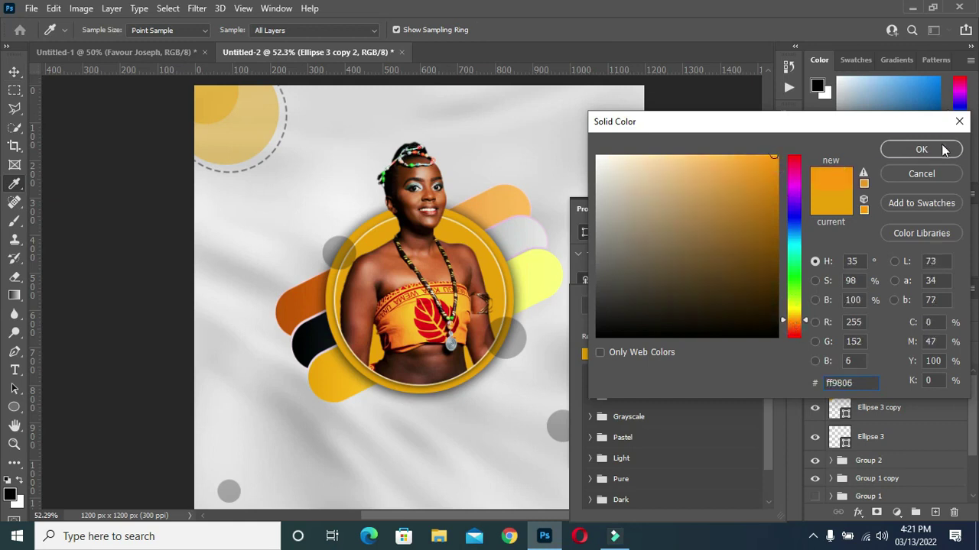
click(942, 149)
click(746, 209)
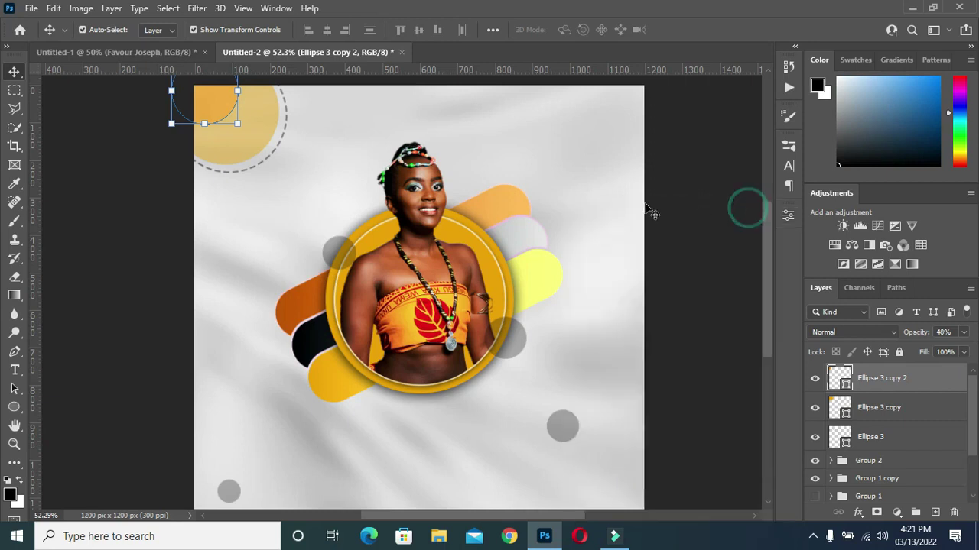
Give the small circle a tight drop shadow and copy it onto the larger faded circle
click(858, 514)
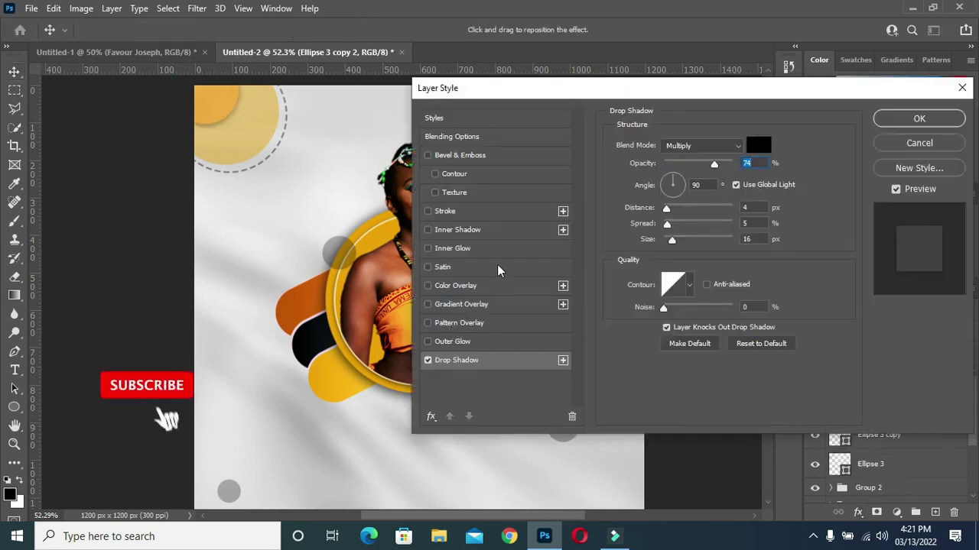
drag(672, 240, 671, 241)
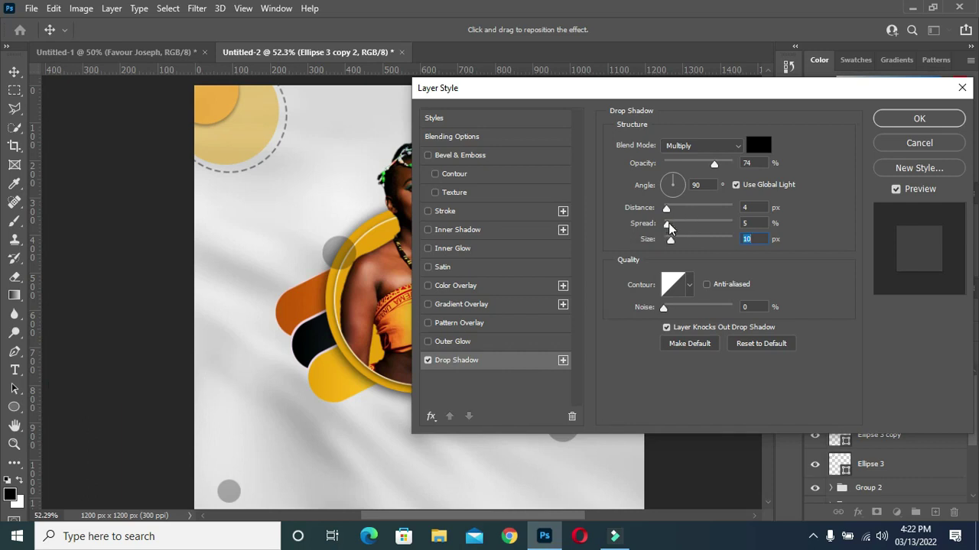
click(918, 119)
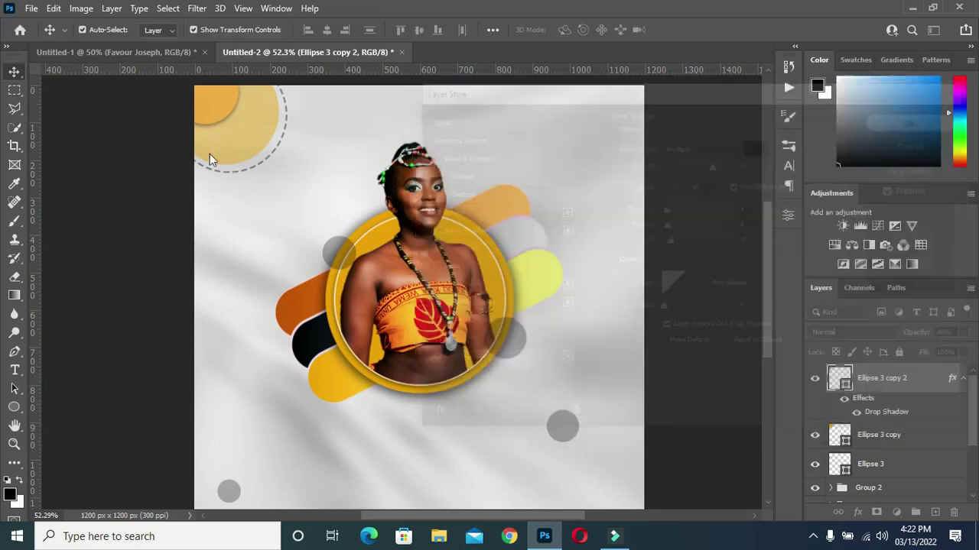
click(262, 141)
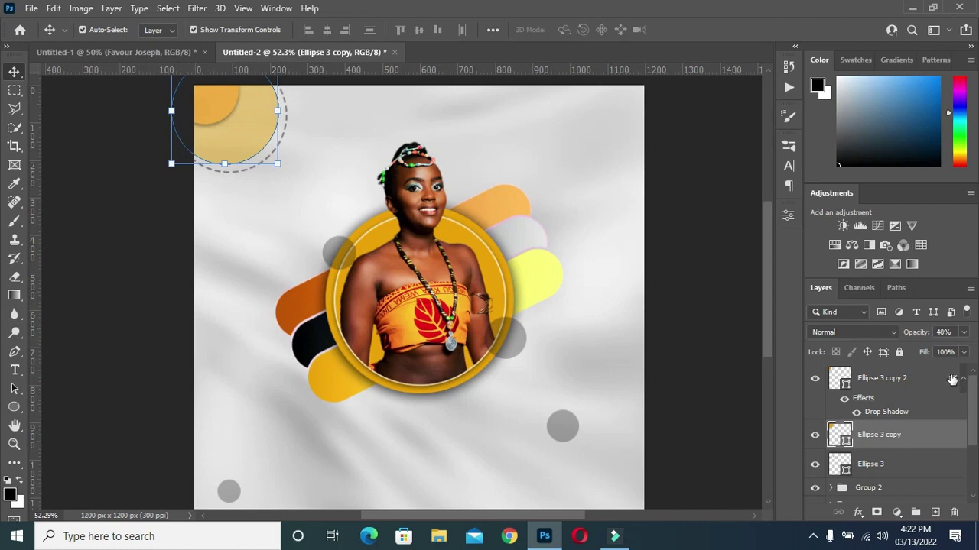
drag(952, 379, 948, 436)
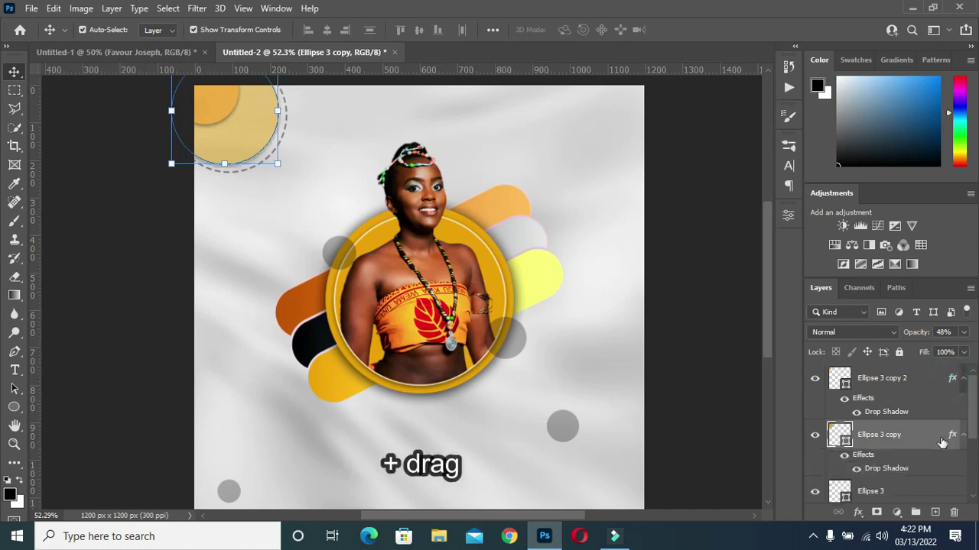
click(962, 379)
click(963, 408)
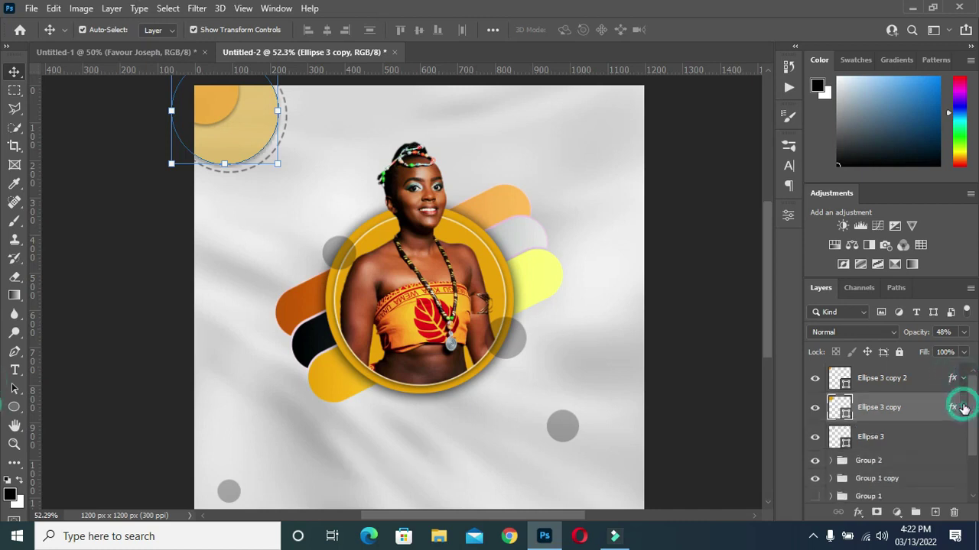
Group the three top-left circle layers into Group 3
click(732, 355)
scroll(515, 264, down, 2)
scroll(313, 223, up, 1)
scroll(321, 197, down, 2)
scroll(336, 191, up, 3)
scroll(383, 169, up, 1)
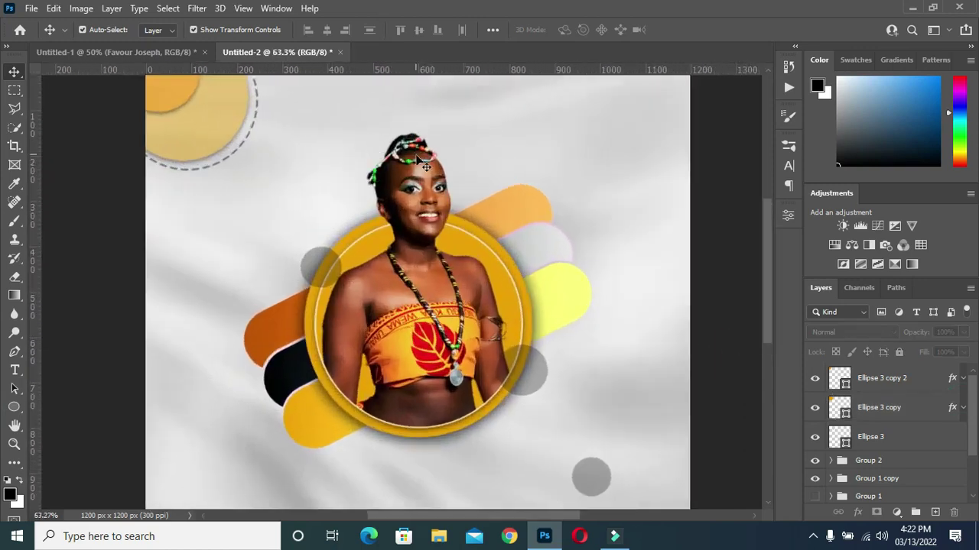
scroll(428, 229, down, 1)
click(889, 384)
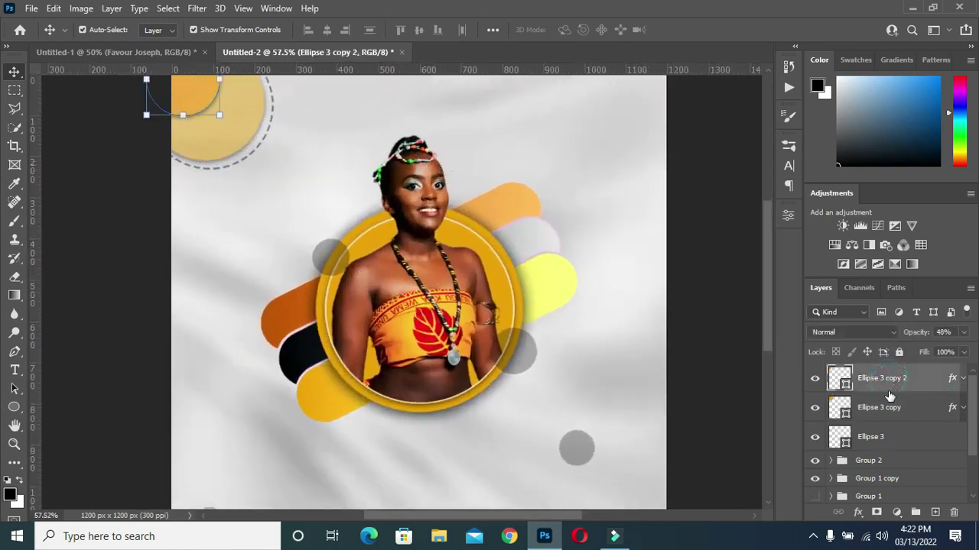
shift+click(869, 432)
key(ctrl+g)
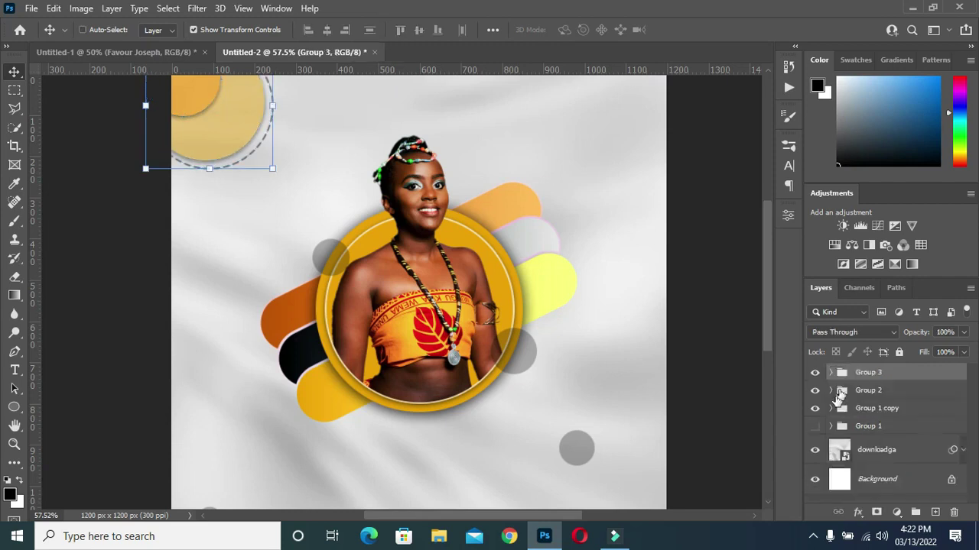
right_click(14, 407)
Draw a 26 px square (Rectangle 1) near the top-right of the poster
click(58, 433)
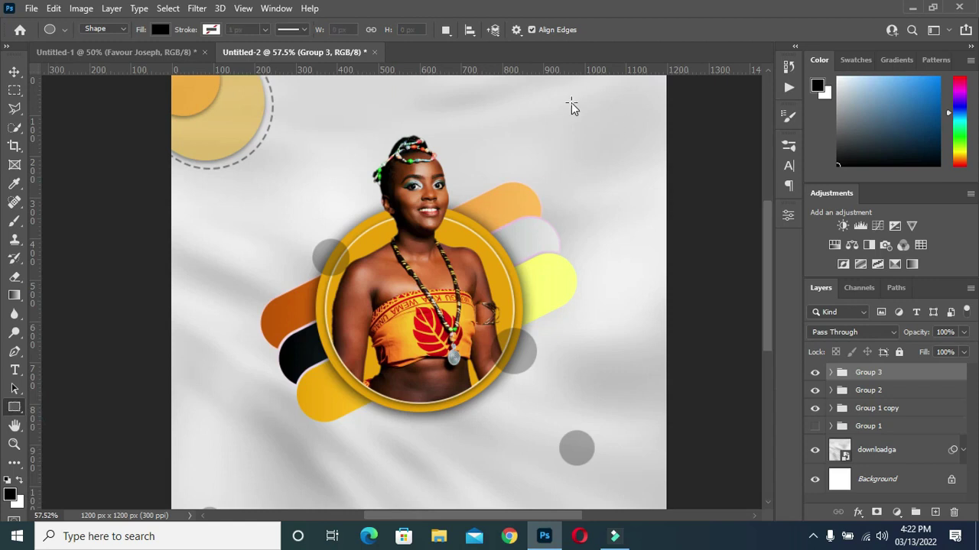
alt+scroll(620, 127, up, 1)
scroll(768, 274, up, 3)
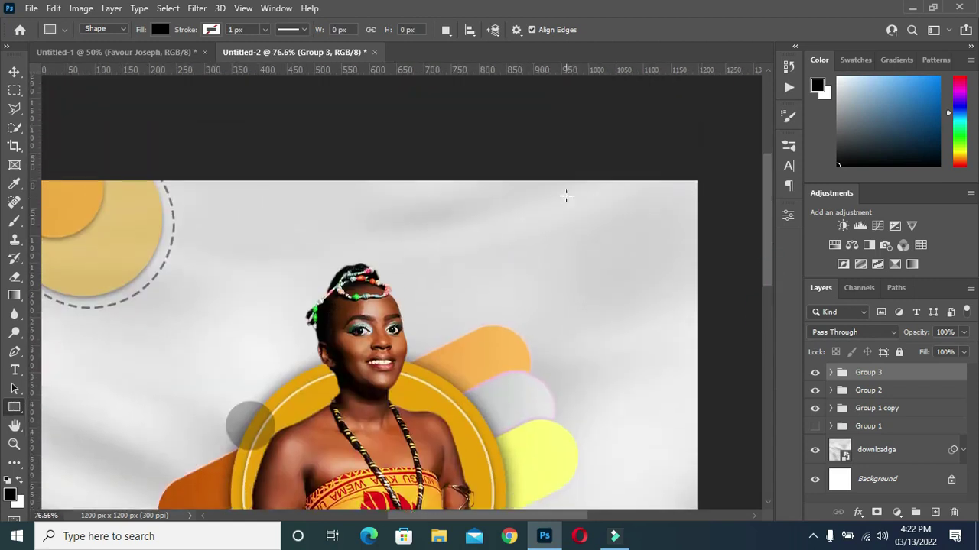
drag(564, 202, 574, 215)
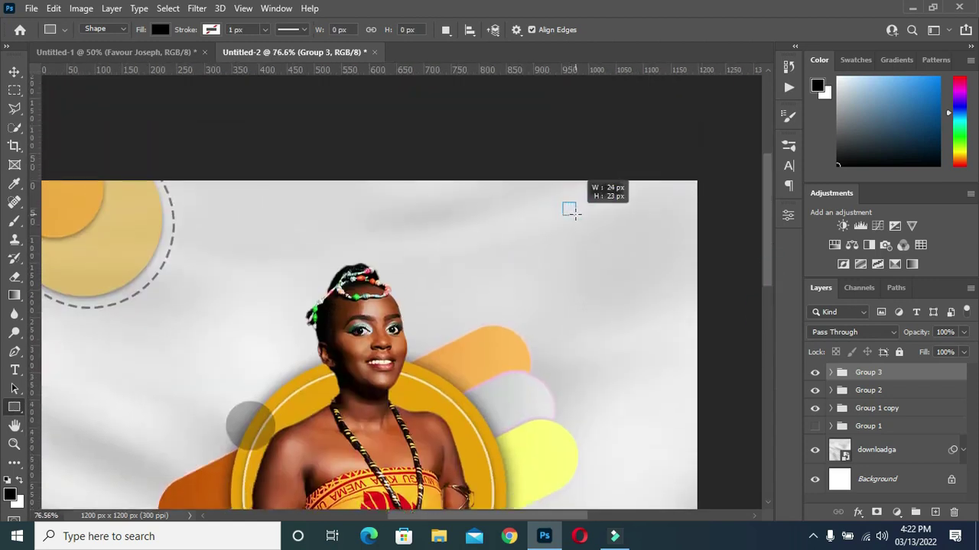
drag(574, 214, 576, 216)
click(747, 210)
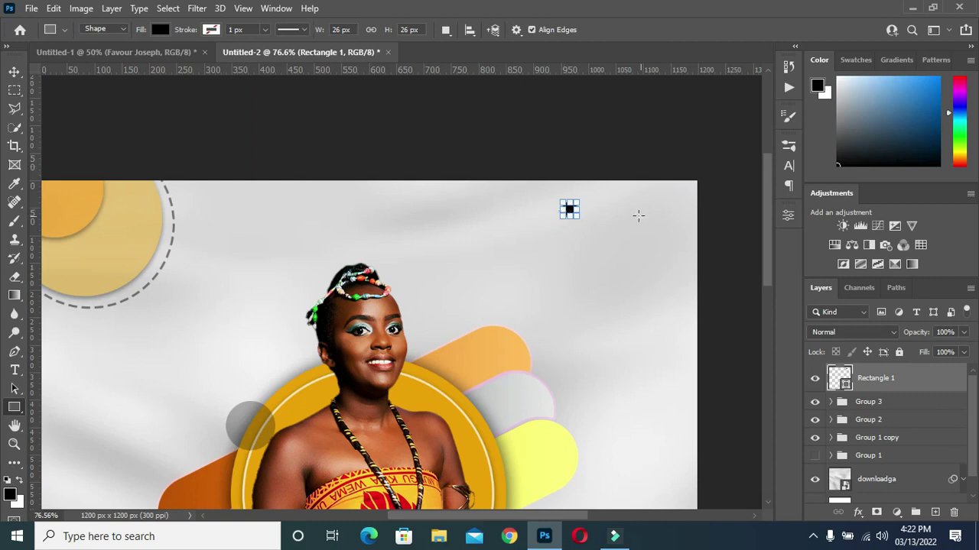
Fill the new square with the recent orange swatch
click(15, 71)
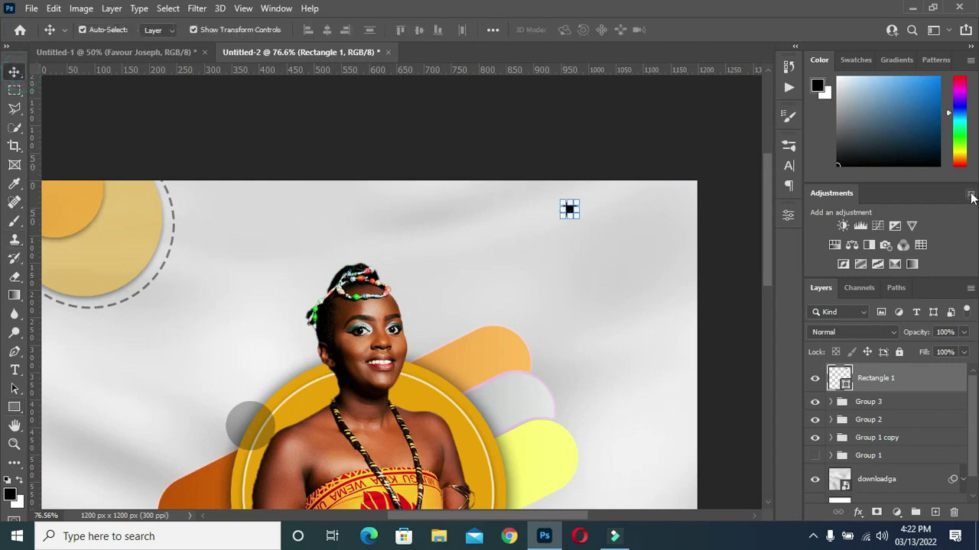
click(788, 215)
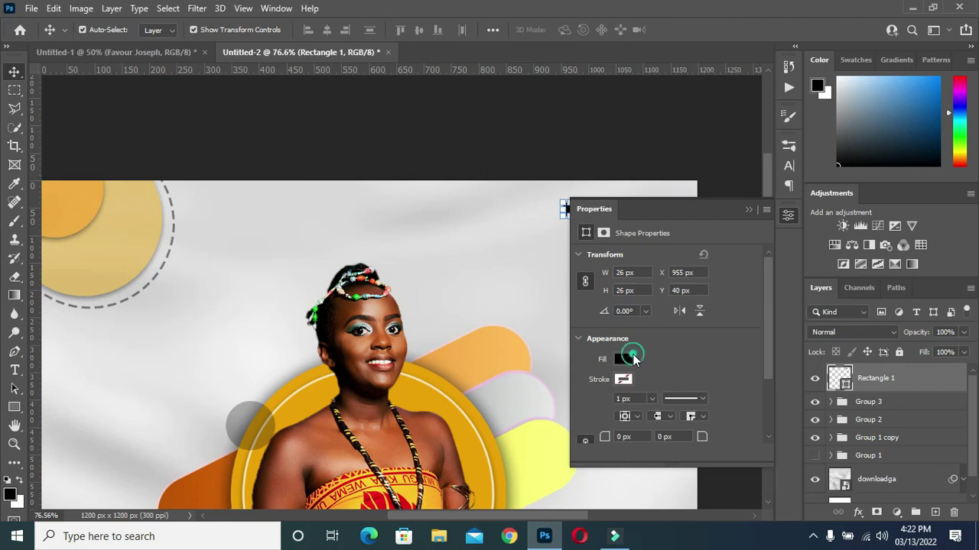
click(631, 358)
click(592, 353)
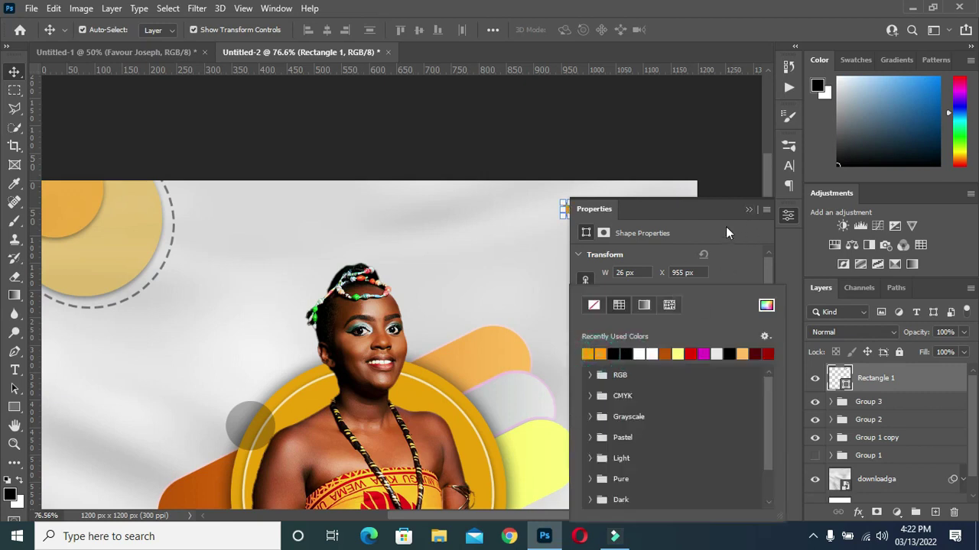
click(750, 208)
scroll(634, 227, up, 3)
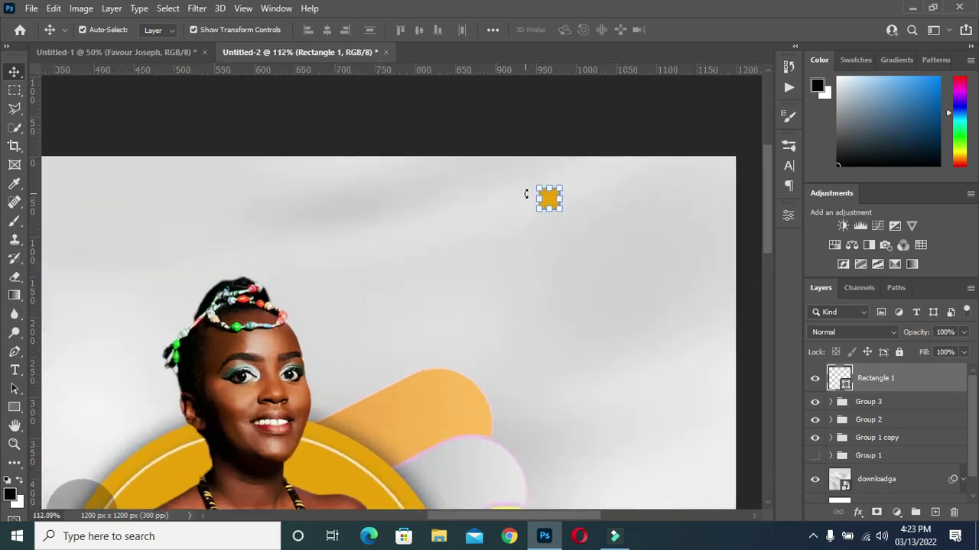
Build a row of five orange squares, shift it left, and merge it into one shape
drag(552, 205, 694, 200)
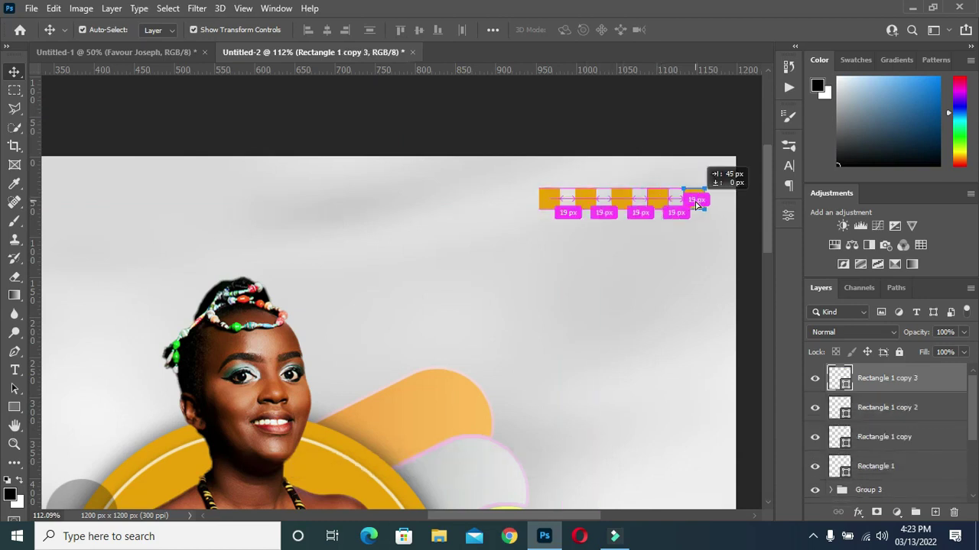
scroll(872, 439, down, 1)
shift+click(872, 438)
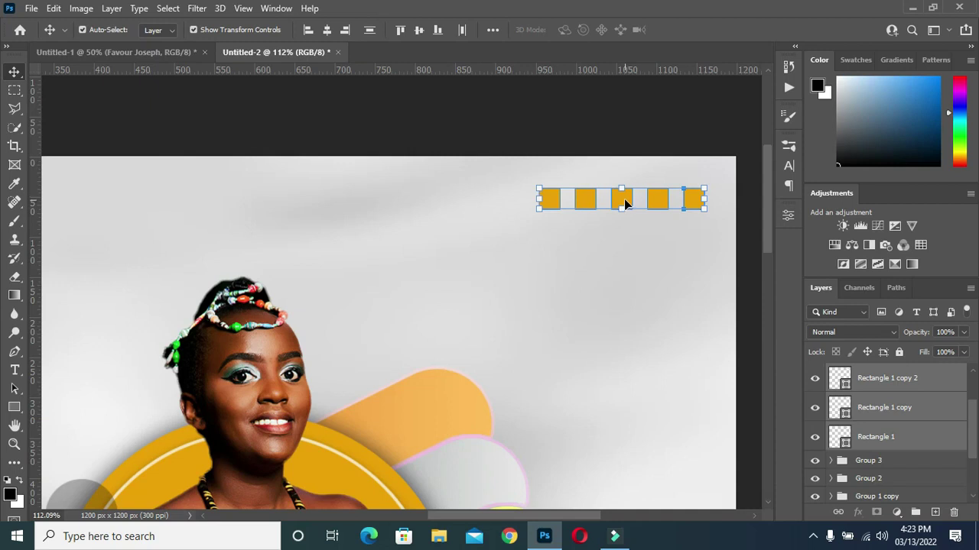
drag(625, 202, 587, 191)
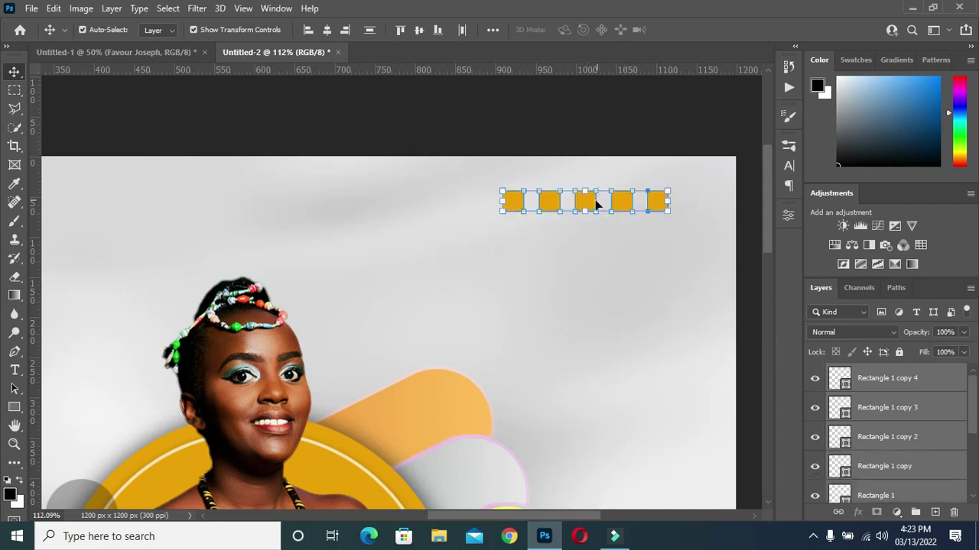
key(ctrl+minus)
scroll(858, 393, down, 1)
scroll(858, 393, up, 1)
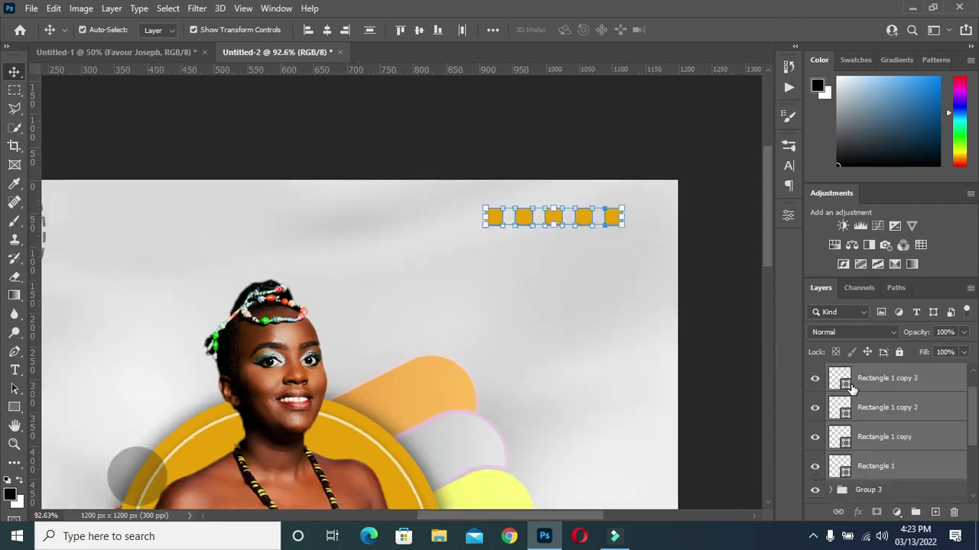
right_click(860, 393)
click(715, 428)
Duplicate the row downward into five rows and select all rows for layer options
key(ctrl+plus)
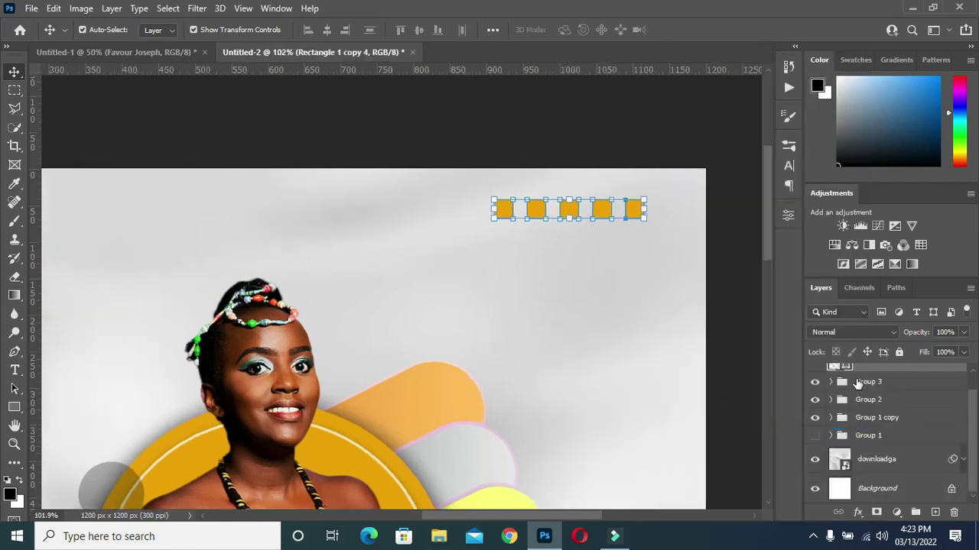
drag(601, 215, 602, 343)
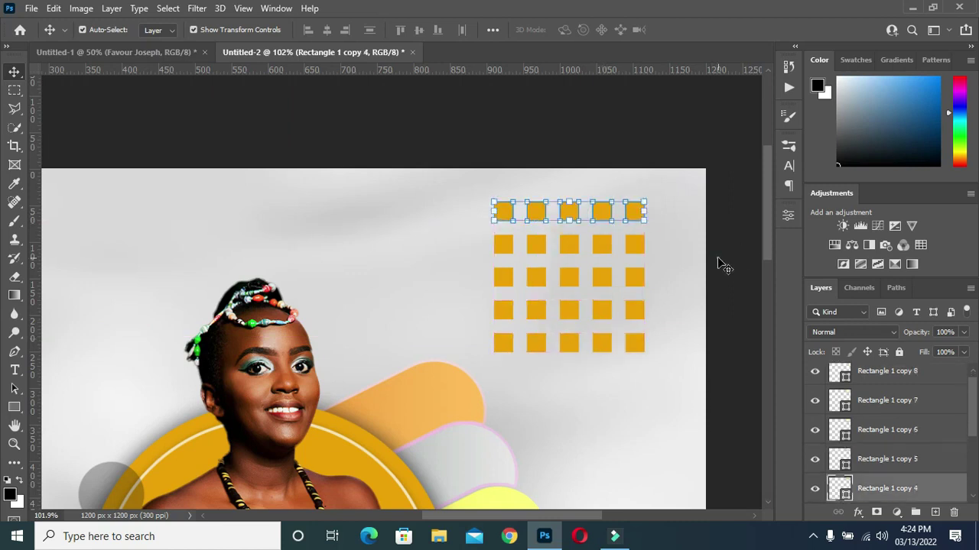
scroll(877, 403, down, 3)
scroll(877, 403, up, 1)
scroll(874, 405, up, 1)
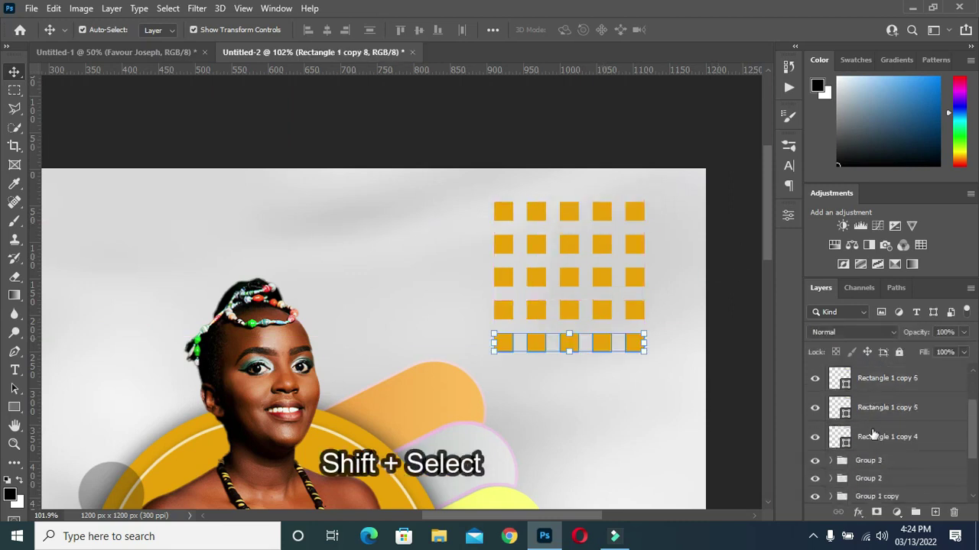
shift+click(875, 438)
right_click(874, 438)
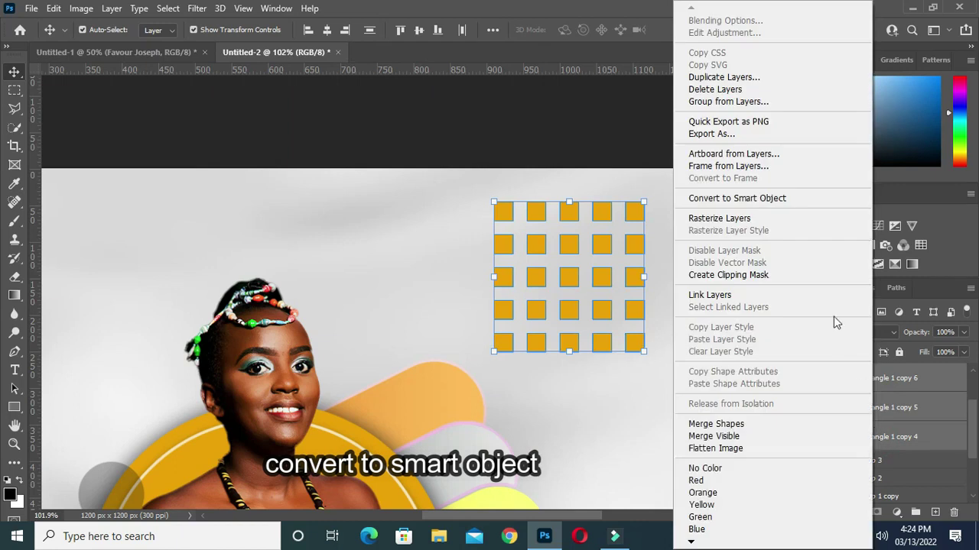
Convert the square rows into one smart object at 44% opacity
click(776, 198)
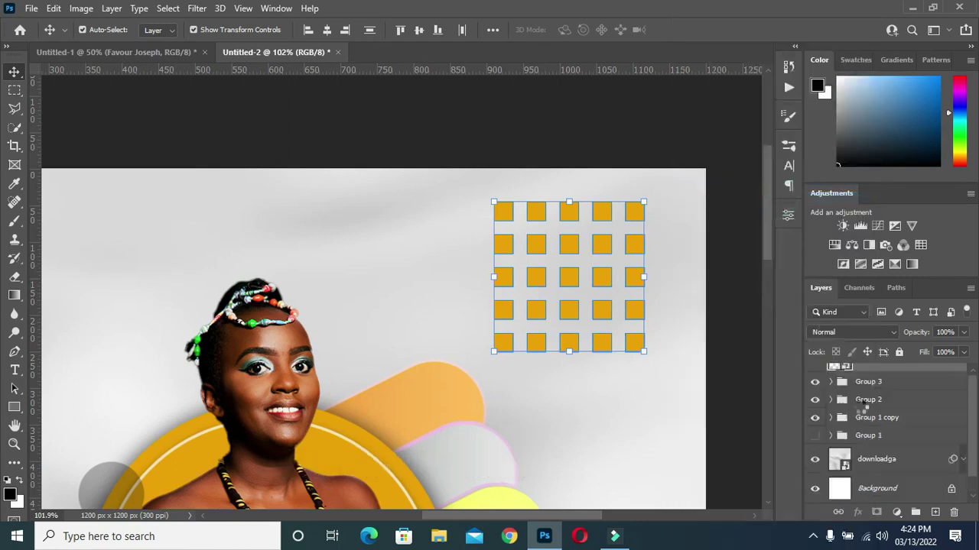
text(61)
key(Return)
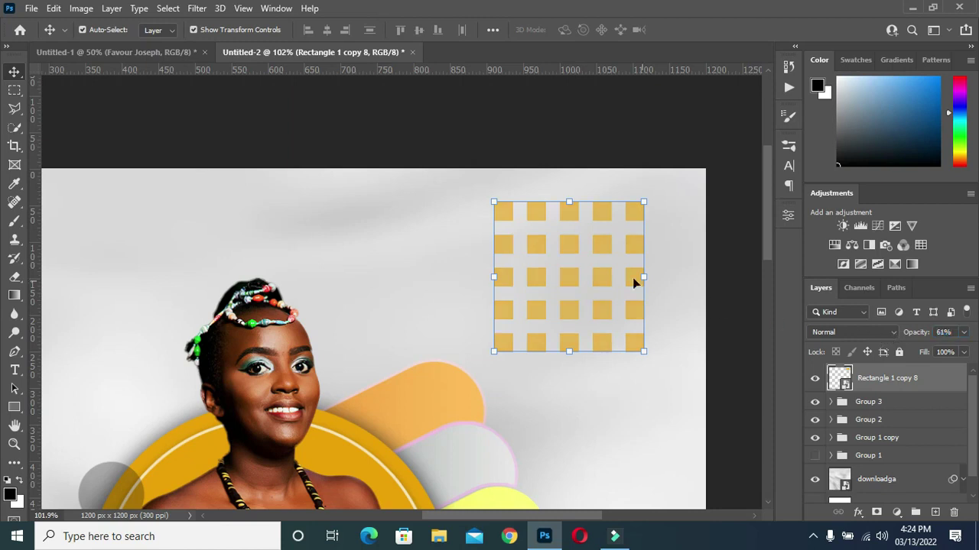
scroll(680, 298, down, 3)
scroll(600, 222, down, 3)
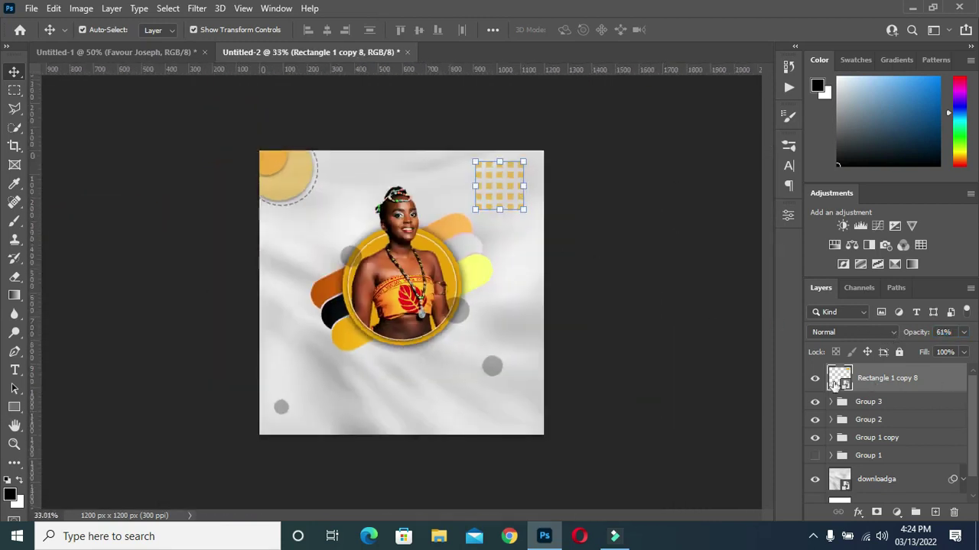
text(44)
key(Return)
scroll(640, 255, up, 1)
scroll(512, 122, up, 1)
Scale the grid down to about half size and fade it slightly more
drag(499, 181, 528, 150)
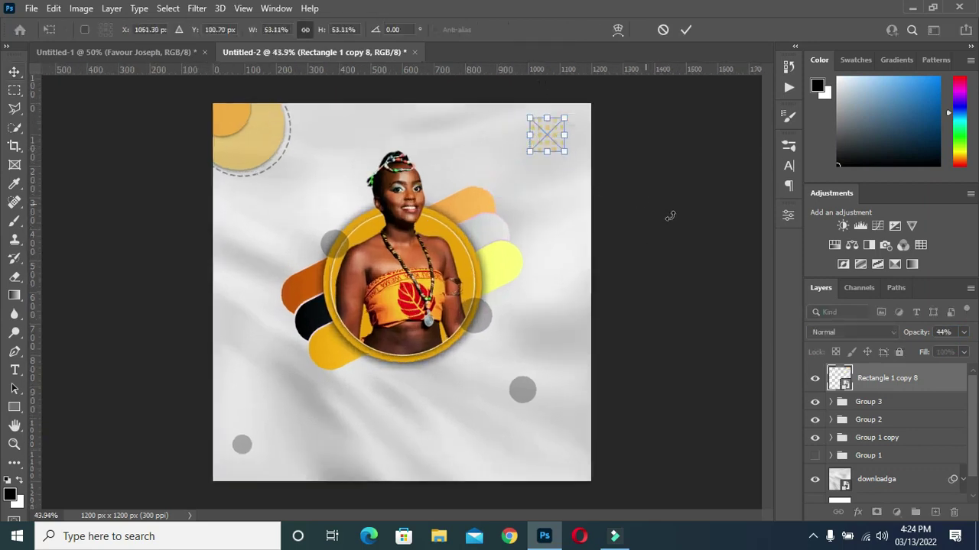
drag(916, 331, 907, 332)
click(694, 231)
key(Return)
click(647, 171)
scroll(517, 207, down, 1)
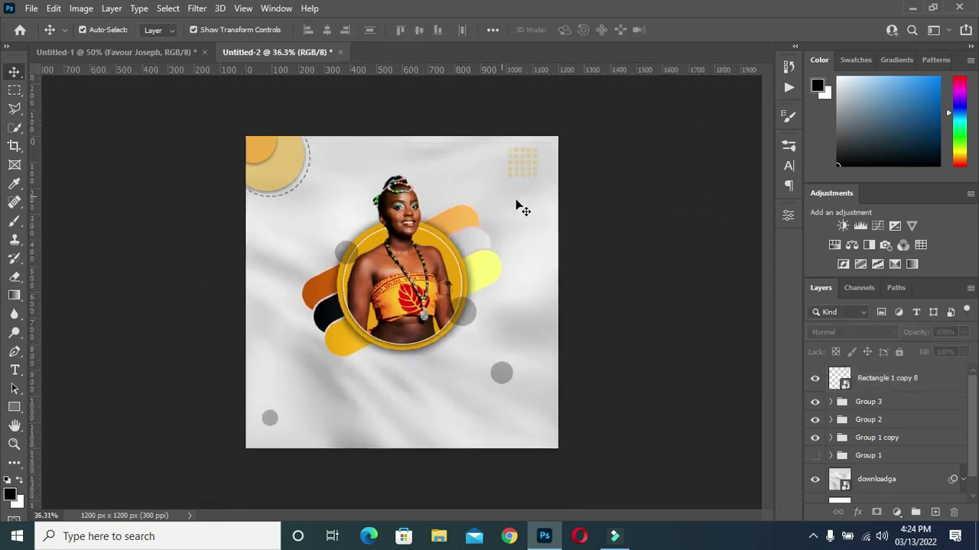
scroll(455, 221, up, 1)
scroll(408, 238, up, 1)
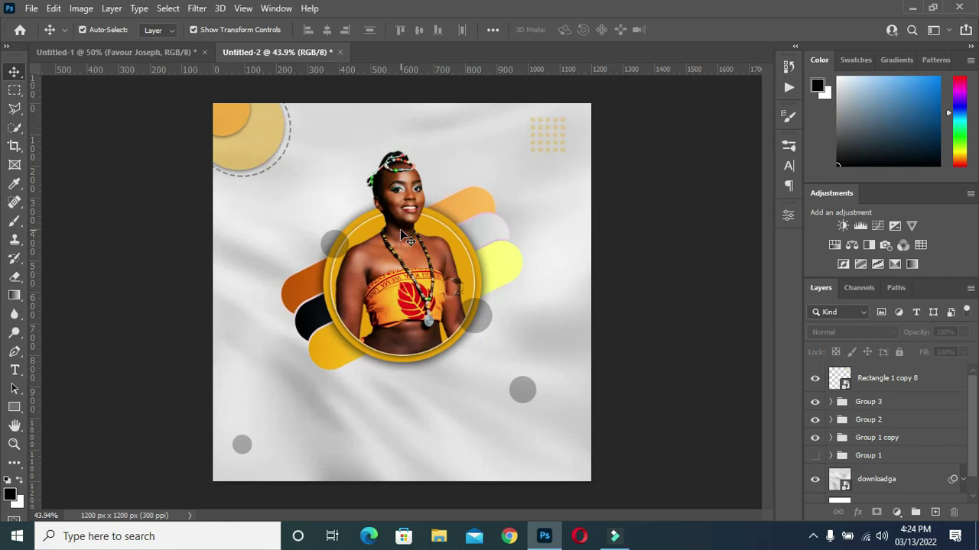
scroll(539, 144, up, 1)
scroll(544, 140, up, 1)
Enlarge the grid slightly to about 64% in the top-right corner
click(548, 135)
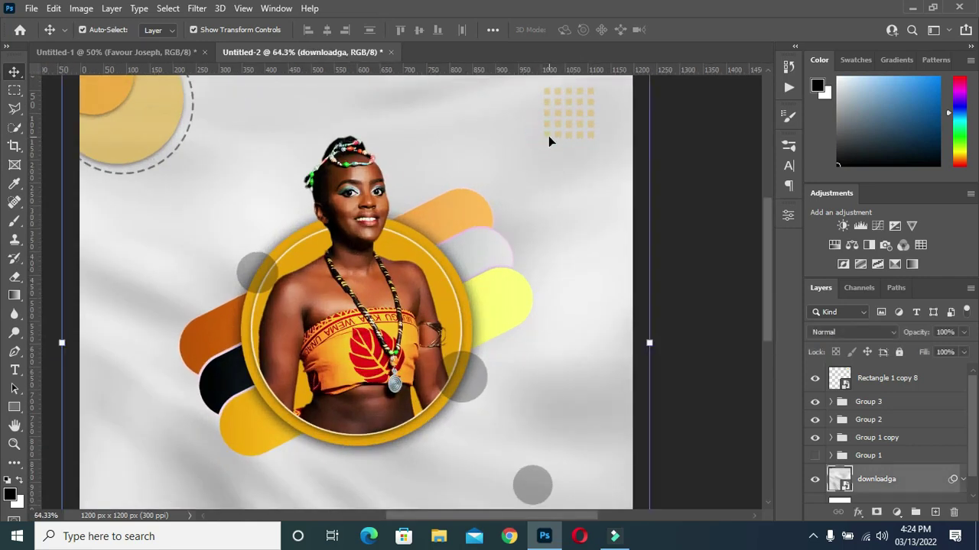
click(548, 138)
drag(543, 137, 532, 147)
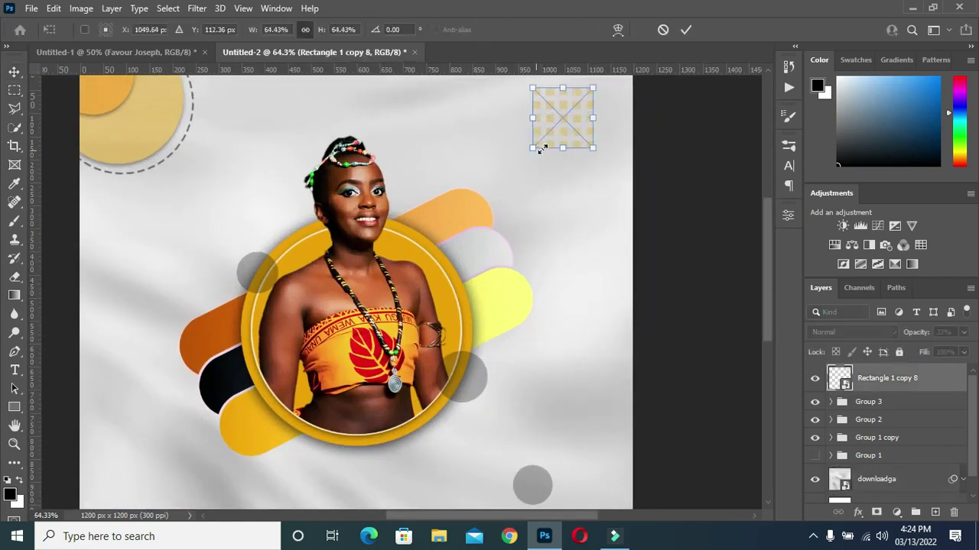
click(685, 29)
scroll(500, 138, down, 3)
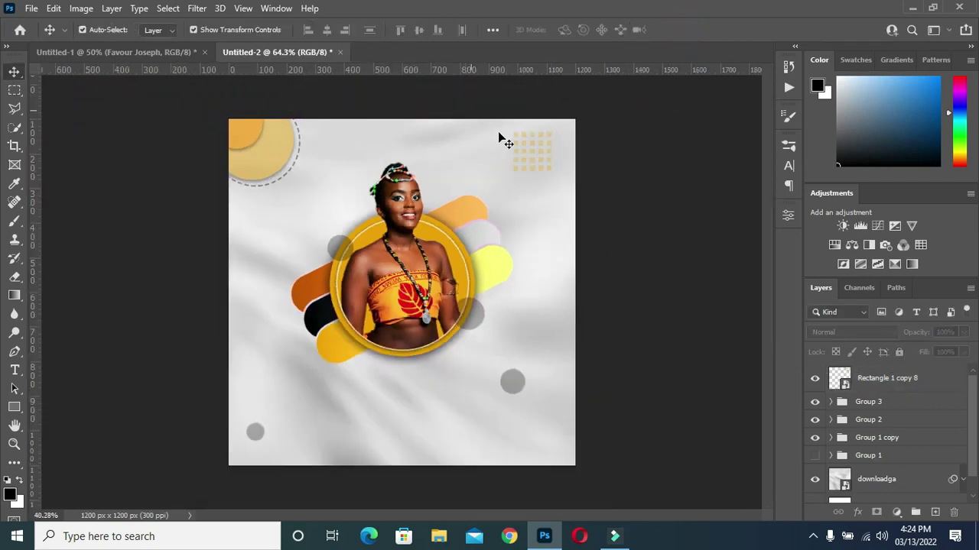
scroll(312, 236, up, 1)
scroll(312, 236, down, 2)
scroll(382, 344, up, 2)
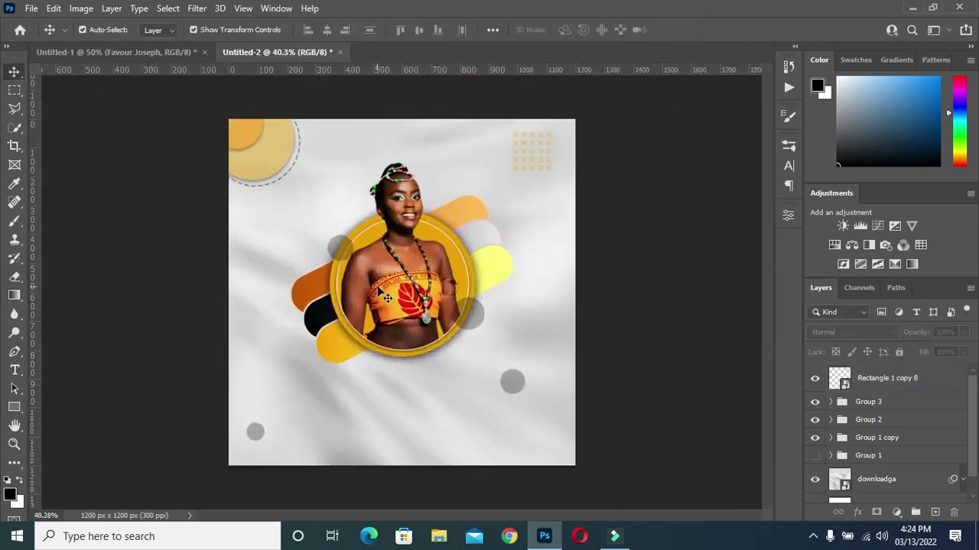
scroll(431, 483, up, 1)
scroll(431, 484, up, 1)
drag(765, 329, 764, 370)
scroll(415, 393, up, 1)
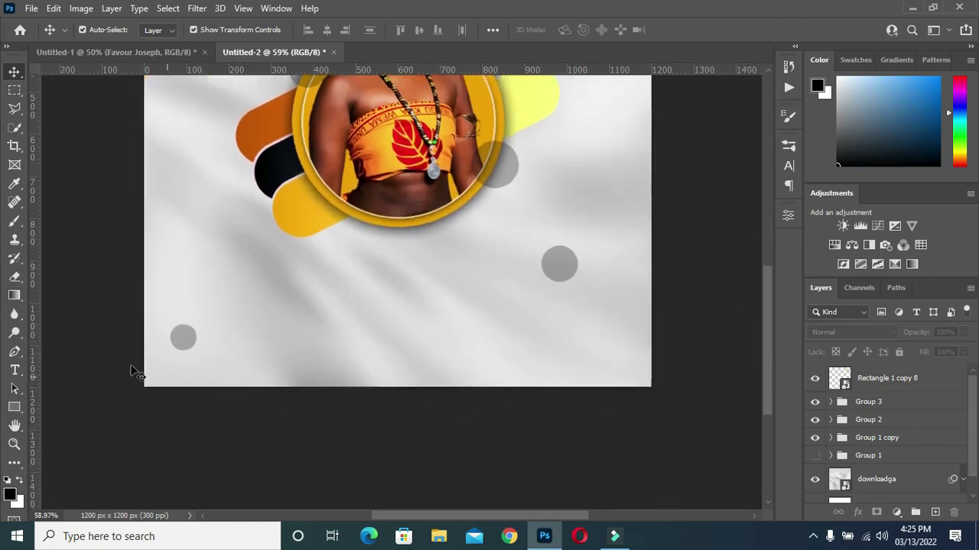
With the Pen Tool in Shape mode, start the wave with rising curved anchors along the bottom
click(15, 353)
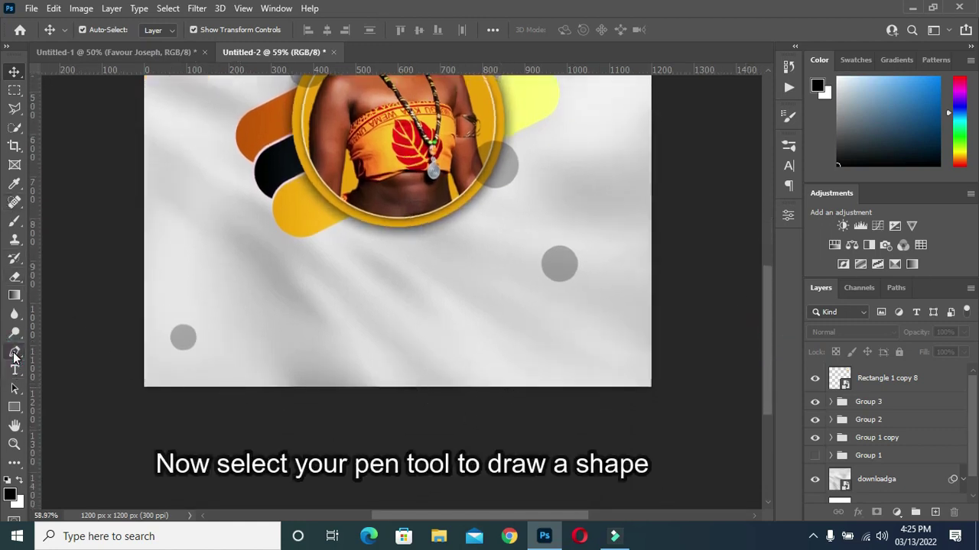
click(62, 353)
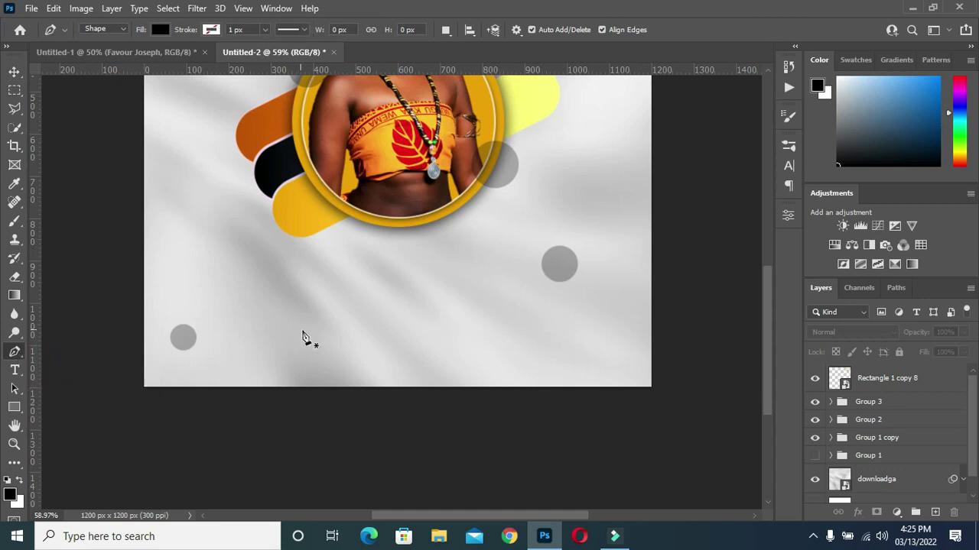
click(307, 392)
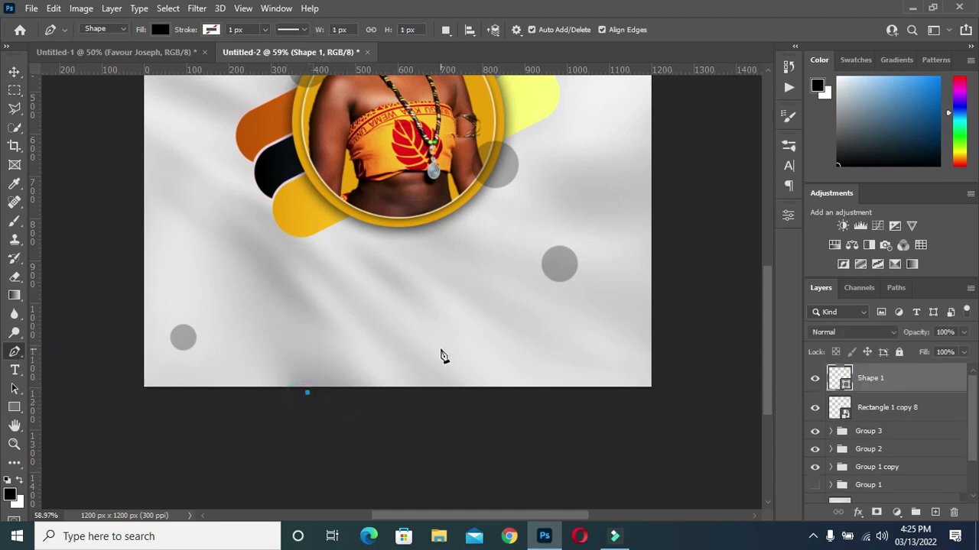
drag(440, 350, 504, 318)
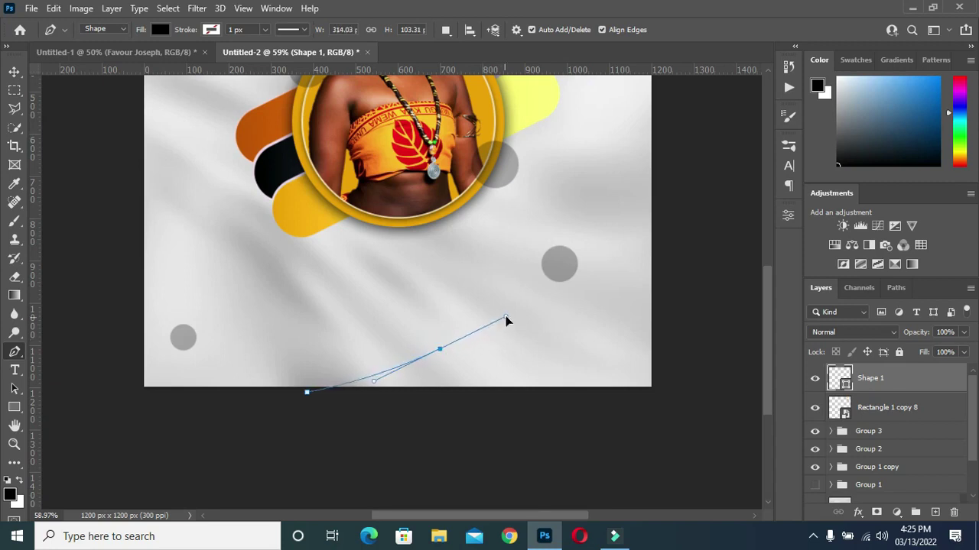
drag(513, 339, 538, 343)
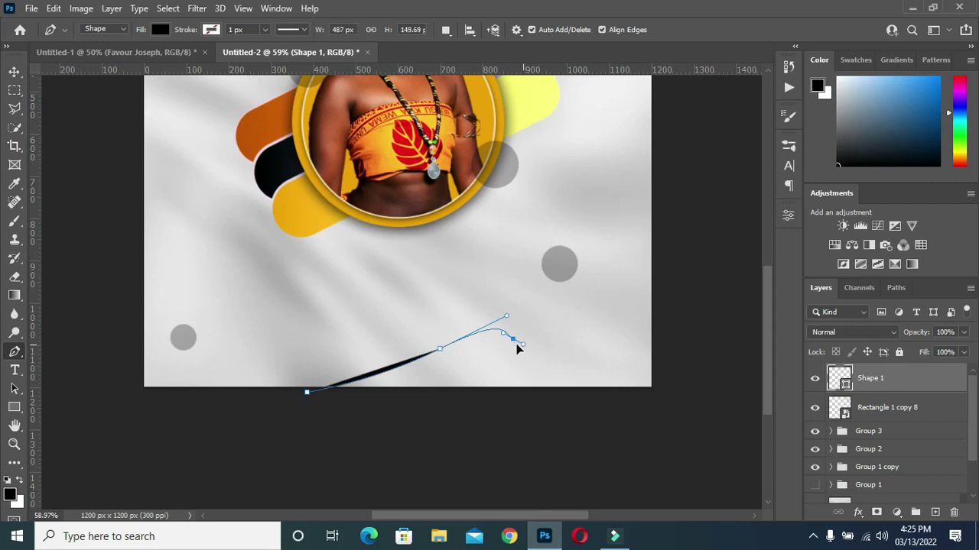
drag(527, 340, 538, 344)
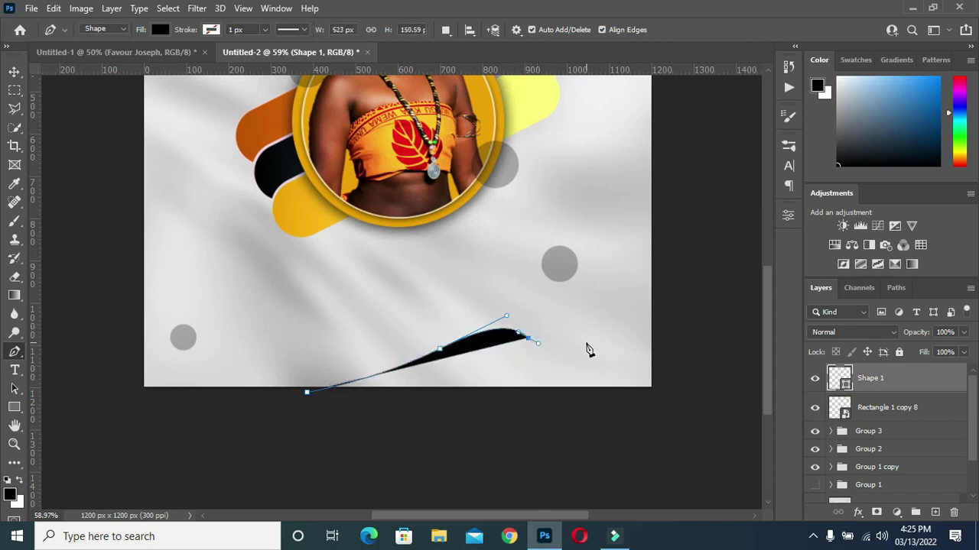
Add the wave's dip and right peak, then close the black shape beneath the poster
drag(598, 335, 625, 312)
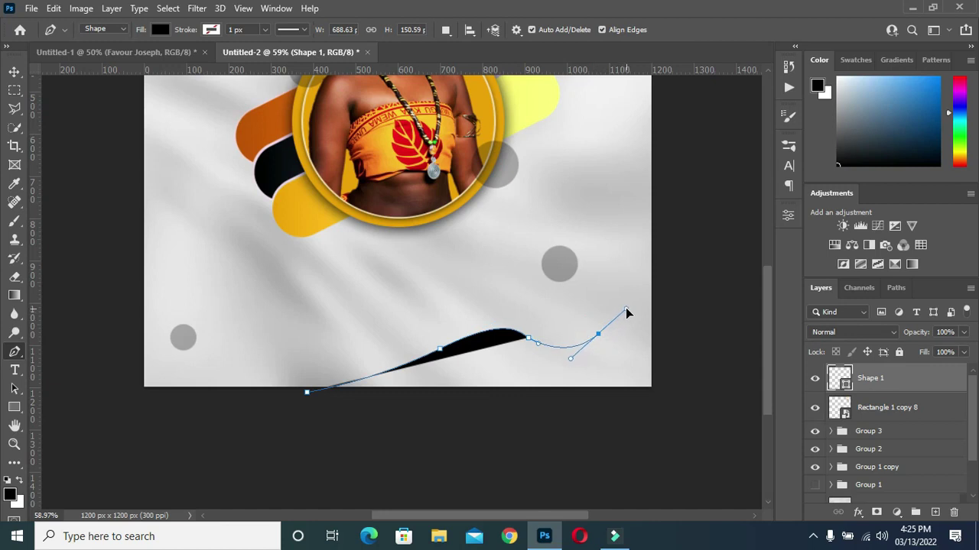
click(661, 302)
click(677, 400)
click(565, 424)
click(330, 411)
click(306, 393)
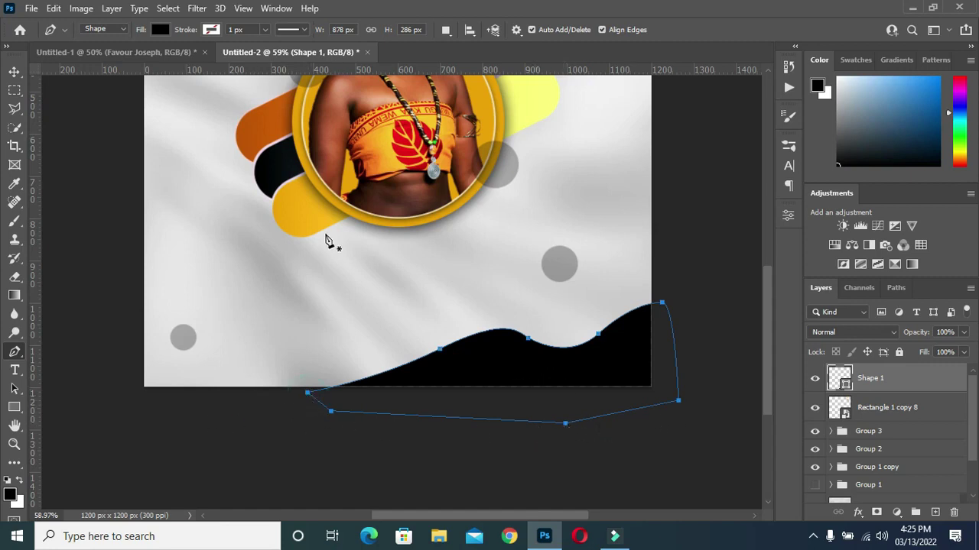
click(162, 30)
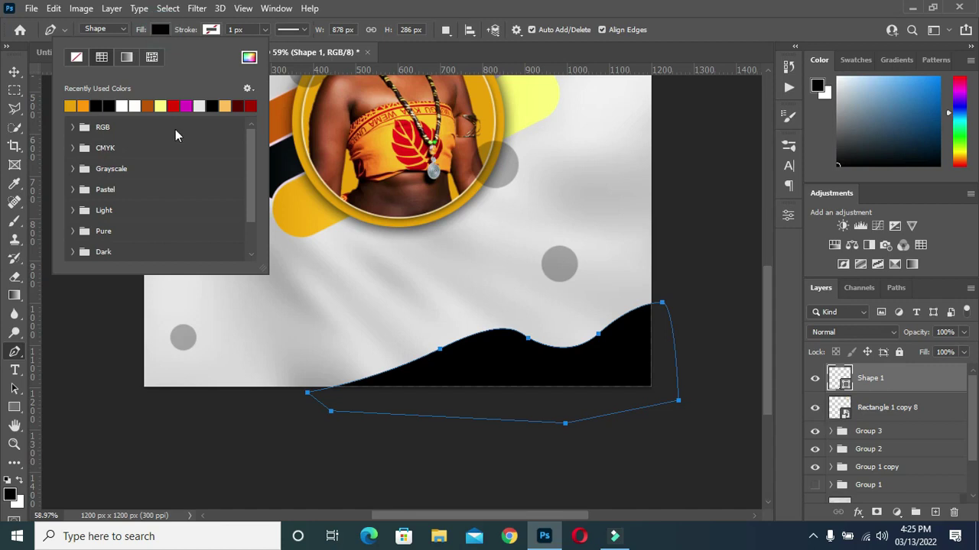
Change Shape 1's fill from black to the dark burnt-orange swatch and return to the Move tool
click(163, 105)
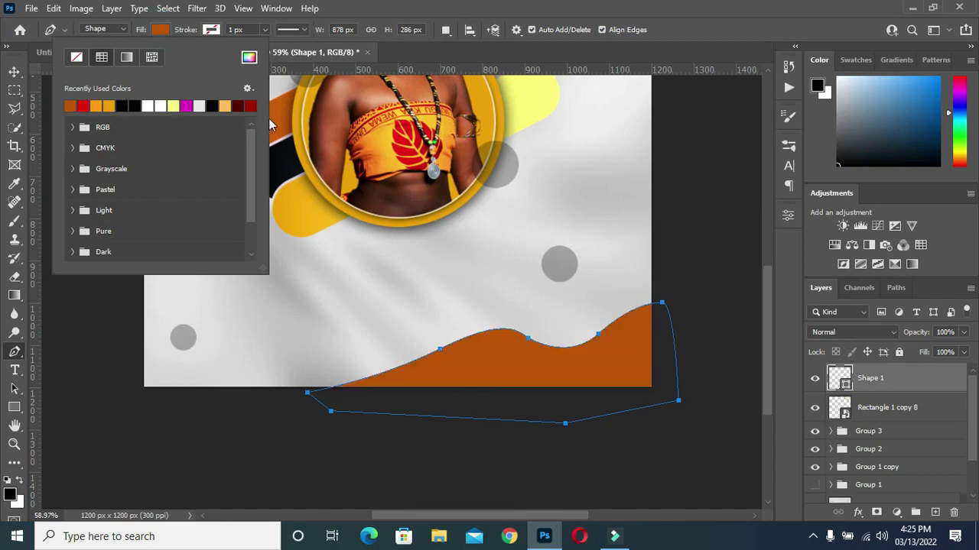
key(Return)
key(v)
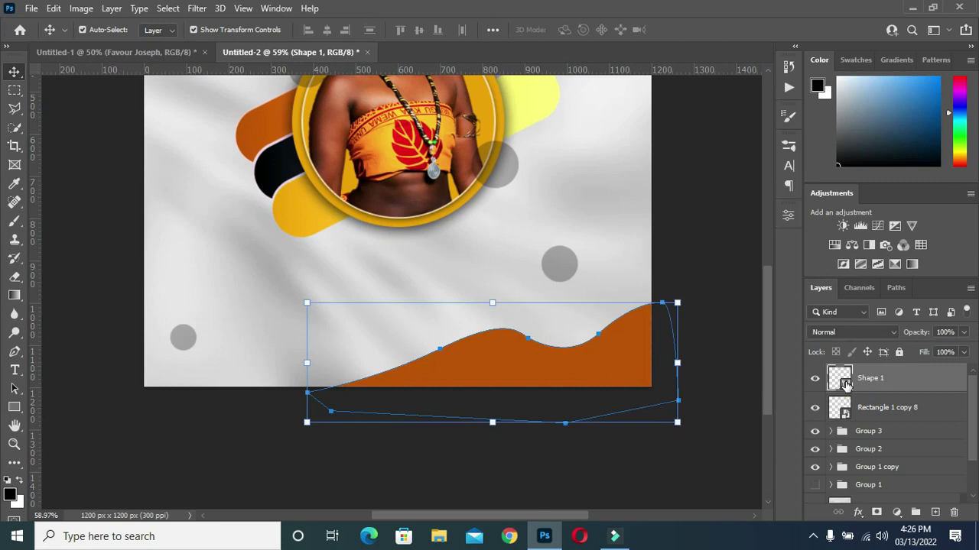
scroll(581, 369, down, 3)
scroll(507, 406, up, 2)
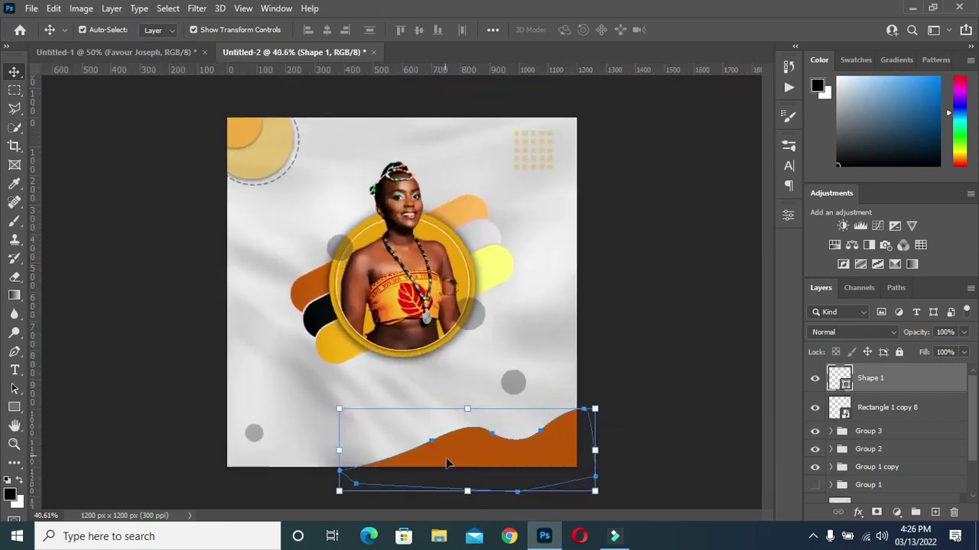
scroll(447, 463, down, 1)
scroll(452, 468, up, 2)
scroll(451, 468, up, 1)
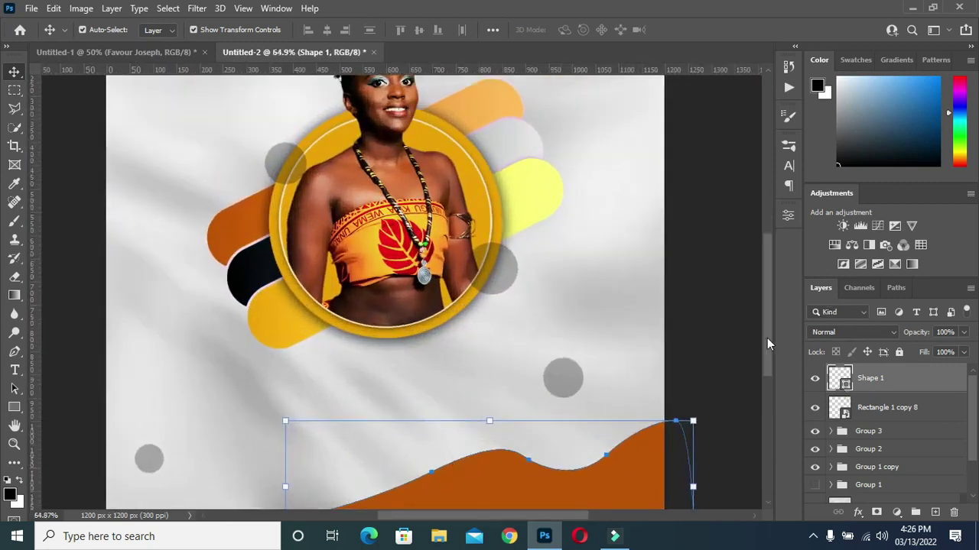
scroll(765, 336, down, 2)
scroll(594, 343, down, 2)
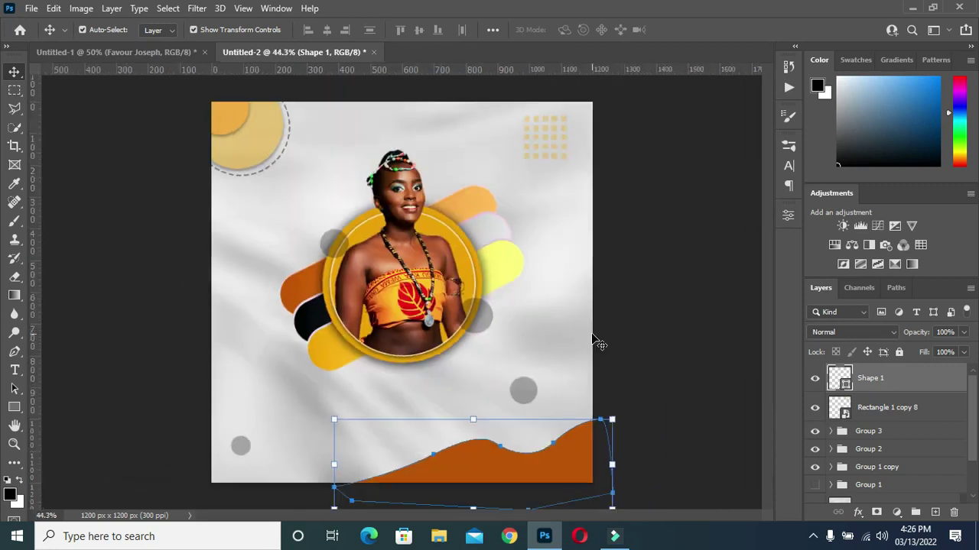
click(623, 389)
scroll(564, 428, down, 1)
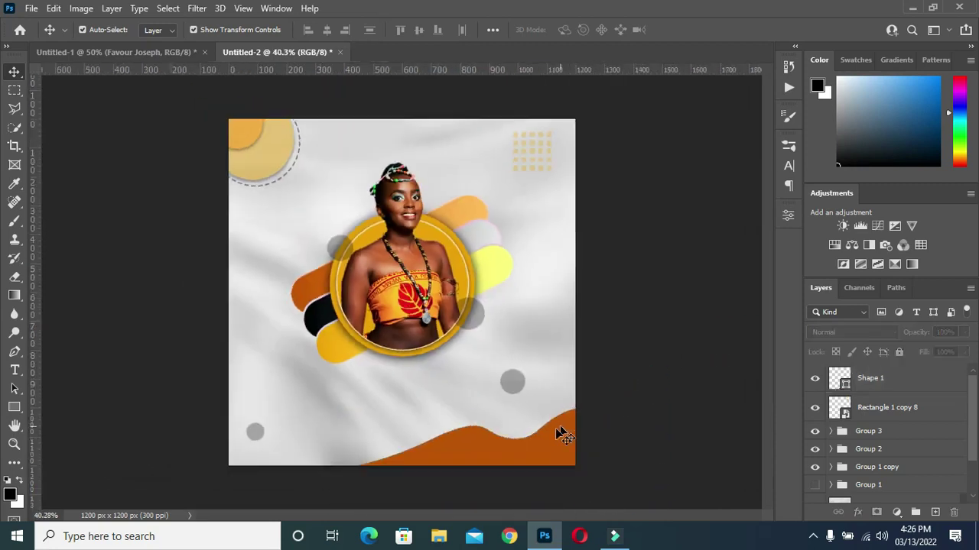
scroll(466, 471, up, 2)
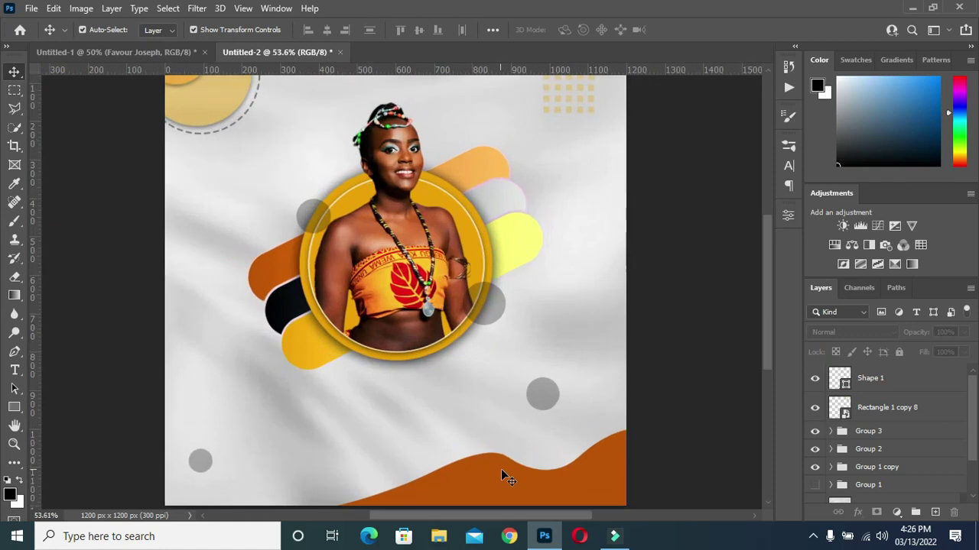
click(500, 468)
drag(769, 342, 769, 378)
Add an anchor to the wave, pull its middle dip lower, and reshape its left curves
click(14, 351)
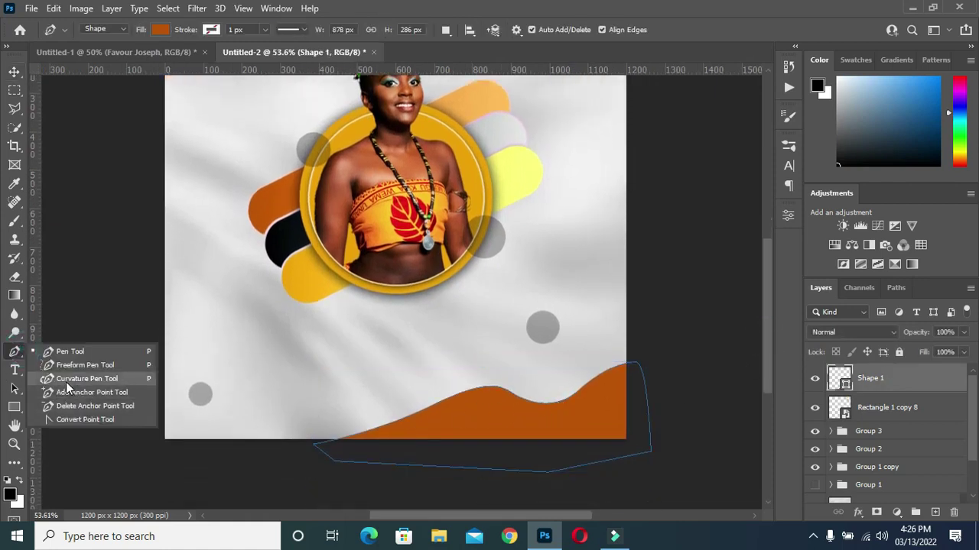
click(334, 463)
click(576, 390)
mouse_move(539, 421)
mouse_down()
mouse_move(601, 382)
mouse_move(598, 373)
mouse_up()
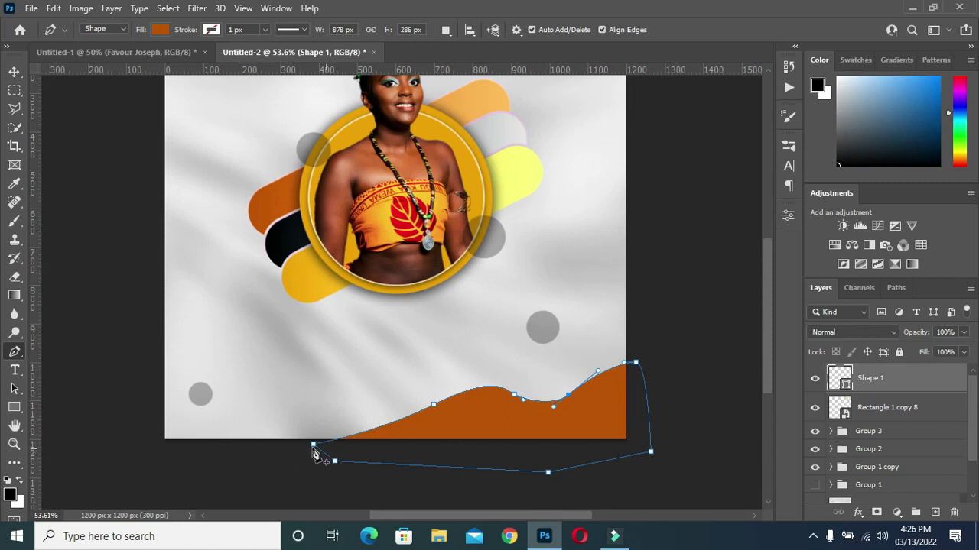
drag(313, 446, 295, 448)
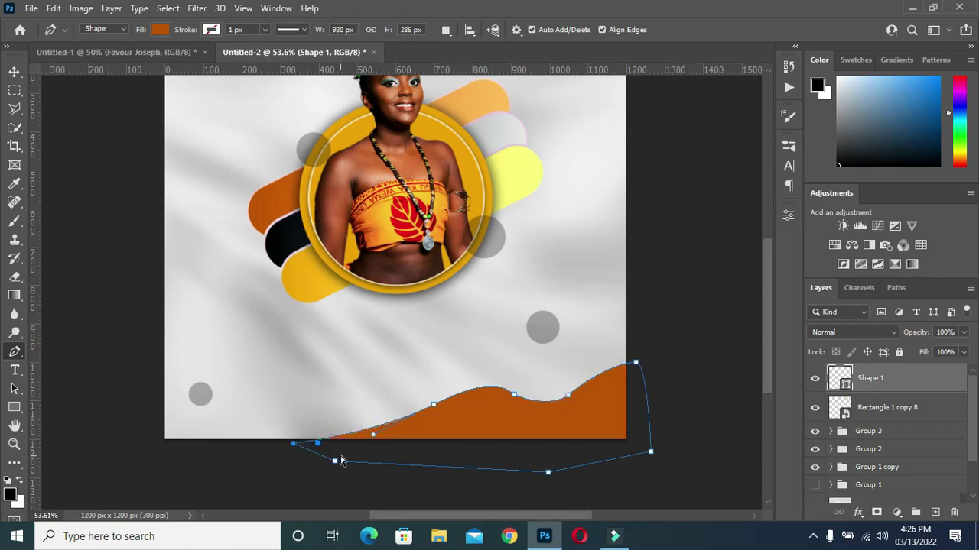
drag(373, 436, 380, 447)
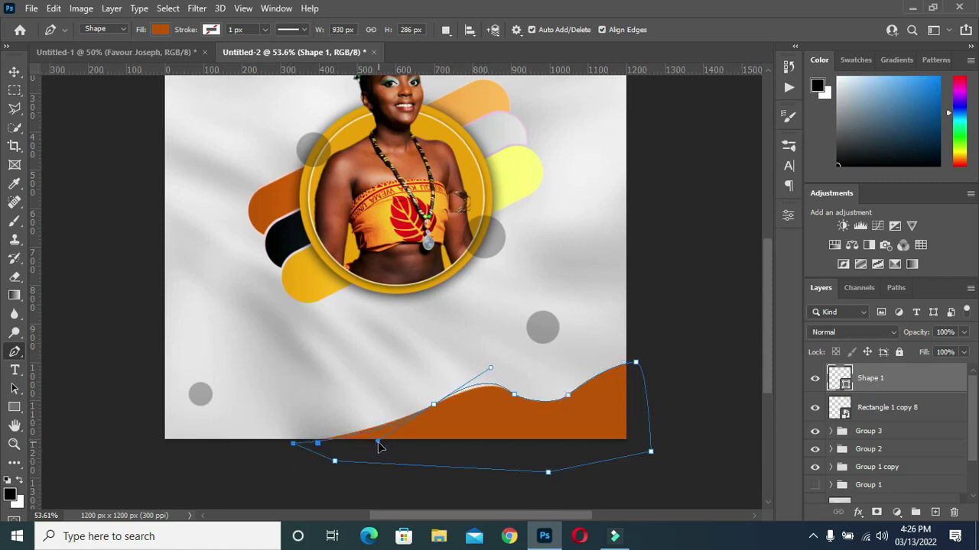
drag(434, 404, 431, 405)
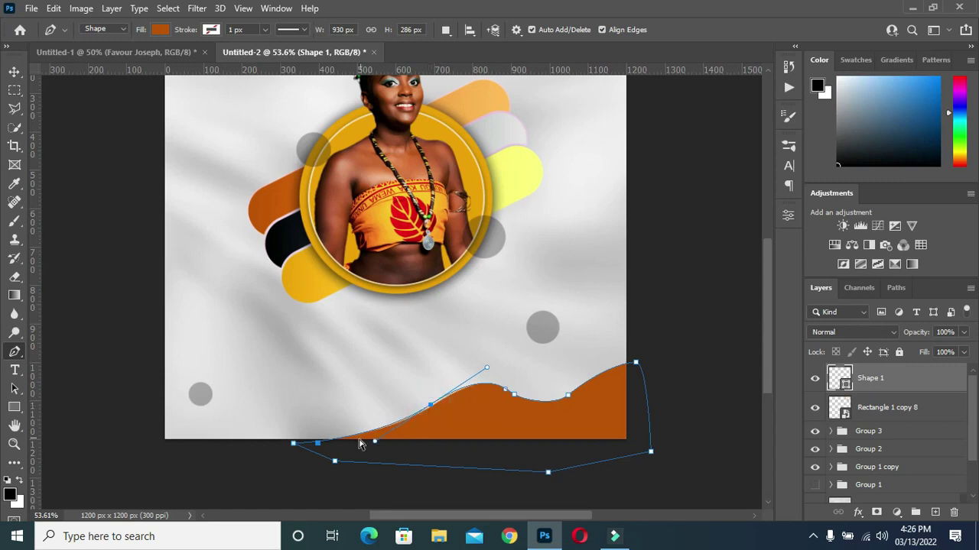
drag(320, 447, 317, 444)
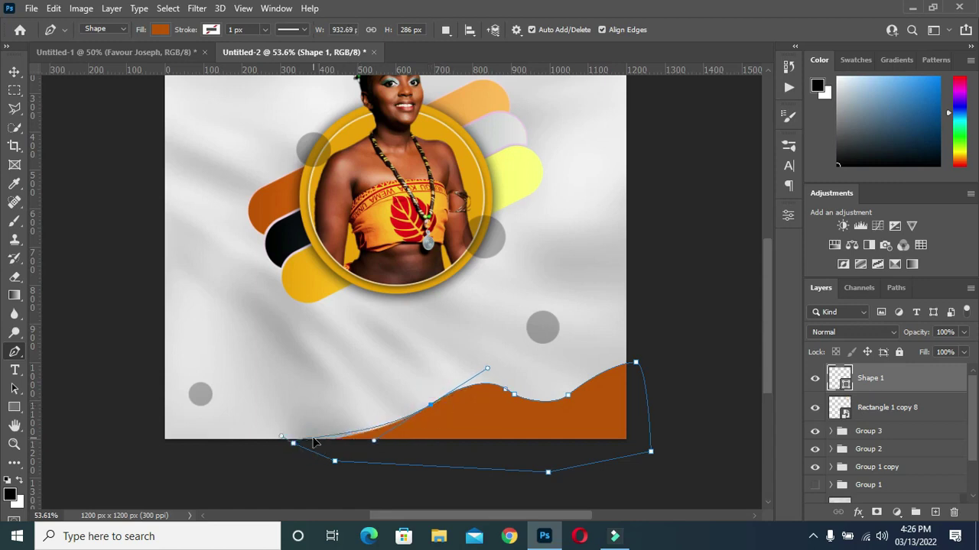
Refine the wave's right crest with an extra anchor point and finish path editing
key(ctrl+0)
click(496, 462)
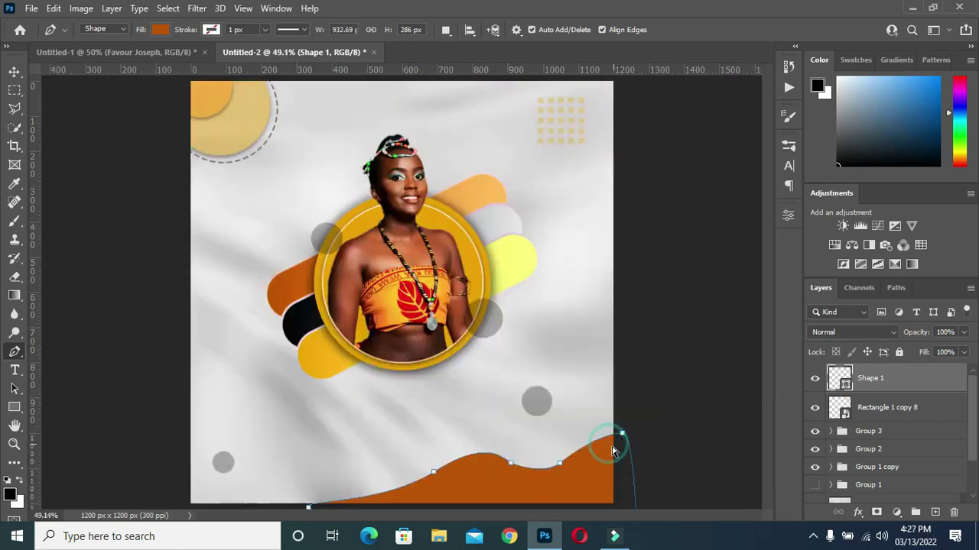
click(560, 464)
click(544, 477)
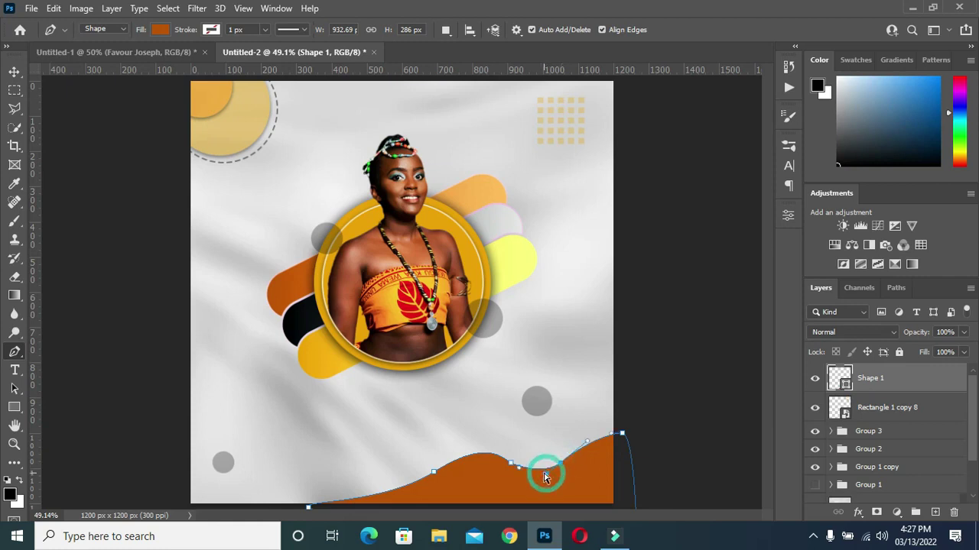
click(541, 472)
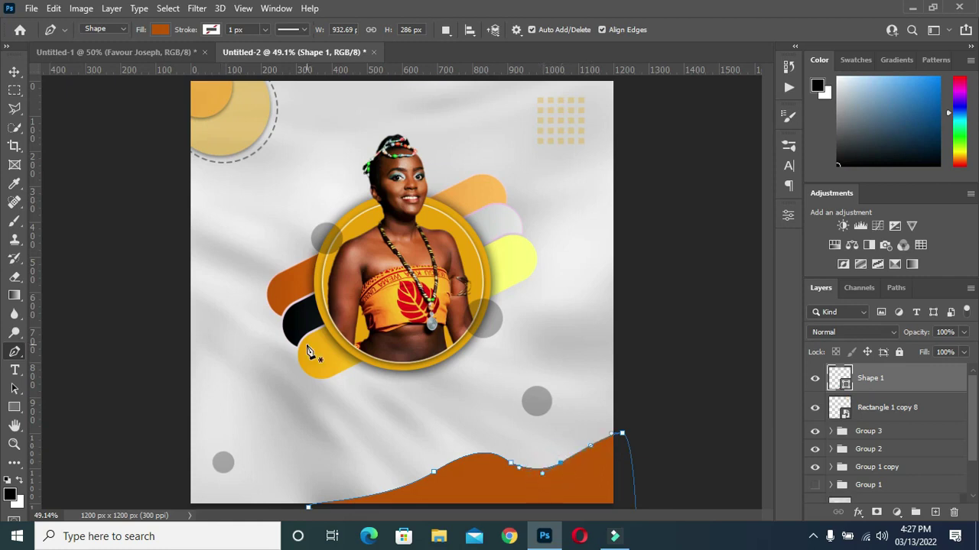
click(14, 71)
click(96, 192)
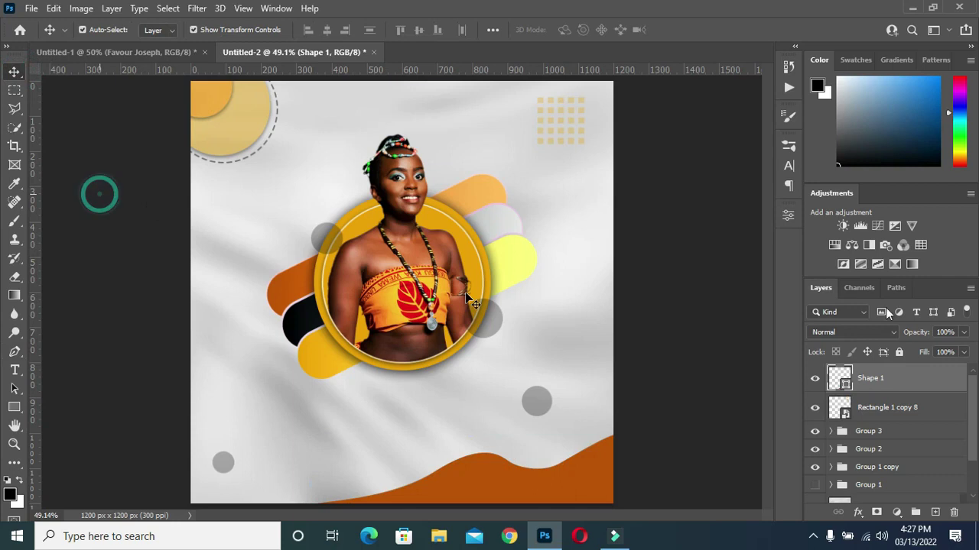
Zoom out and inspect Group 2 and Group 1 copy to find the portrait frame layers
scroll(483, 359, down, 3)
scroll(403, 402, up, 1)
scroll(406, 406, up, 1)
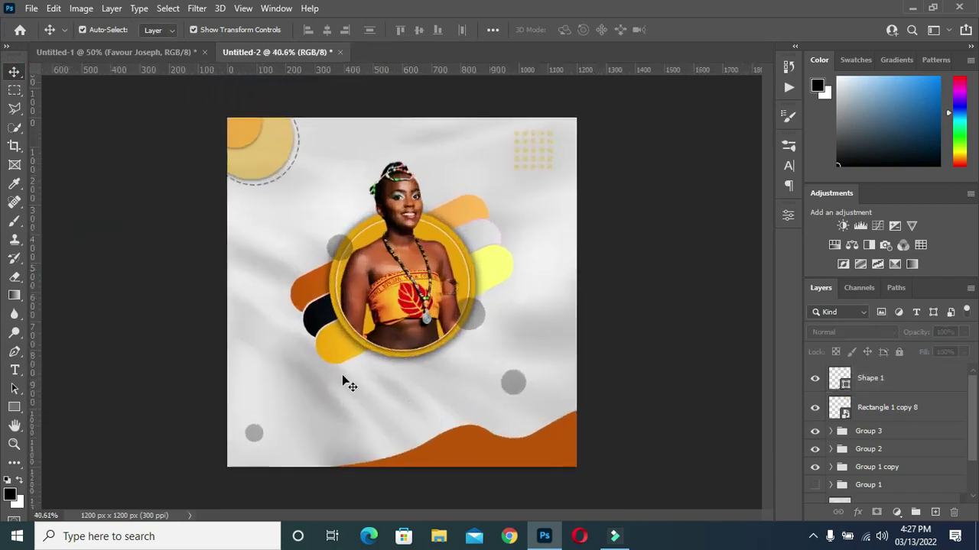
scroll(343, 380, up, 1)
key(ctrl+minus)
click(878, 468)
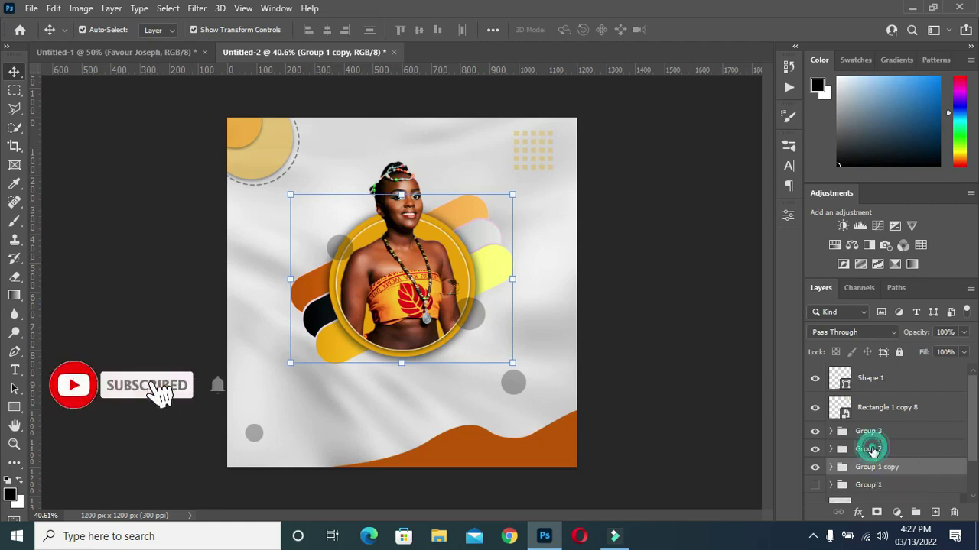
click(872, 449)
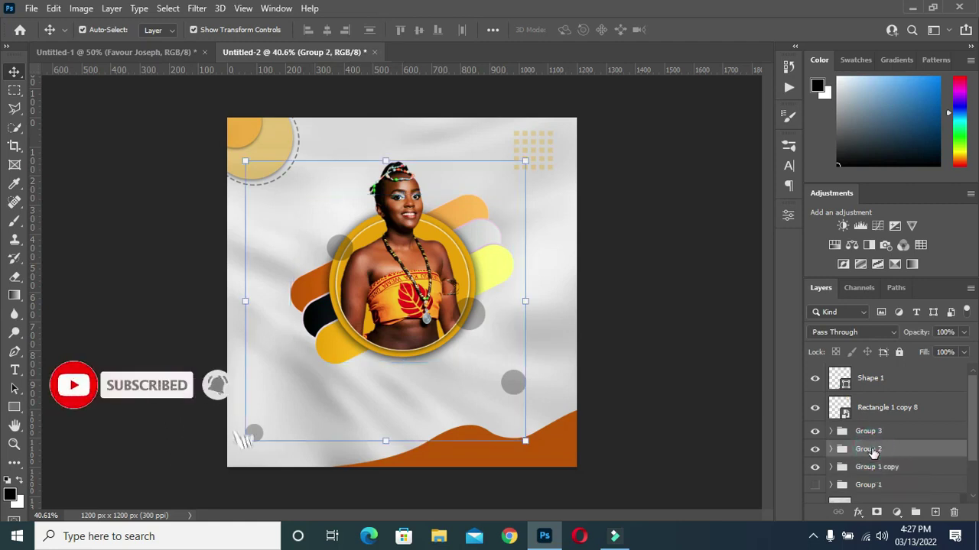
click(878, 468)
click(831, 467)
scroll(871, 452, down, 3)
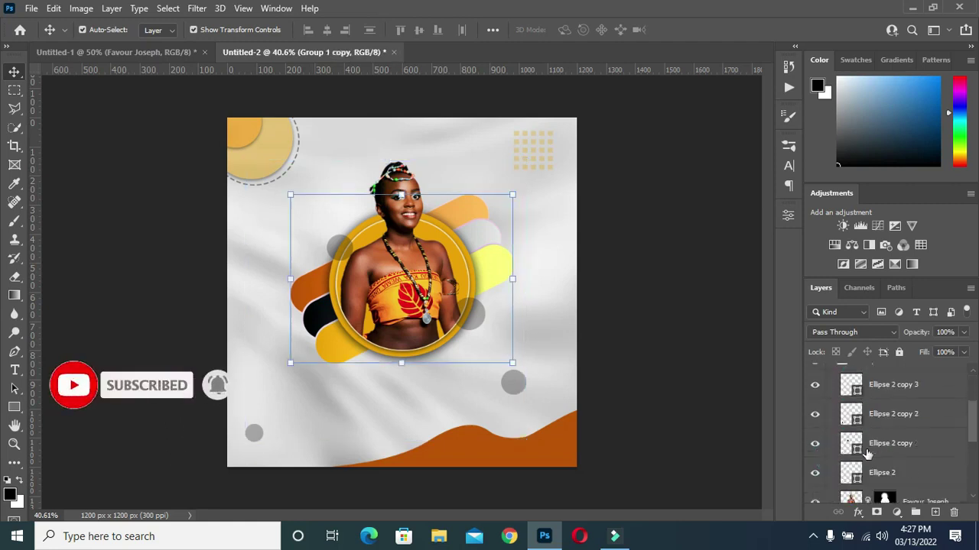
scroll(871, 453, down, 2)
scroll(871, 453, down, 1)
click(912, 415)
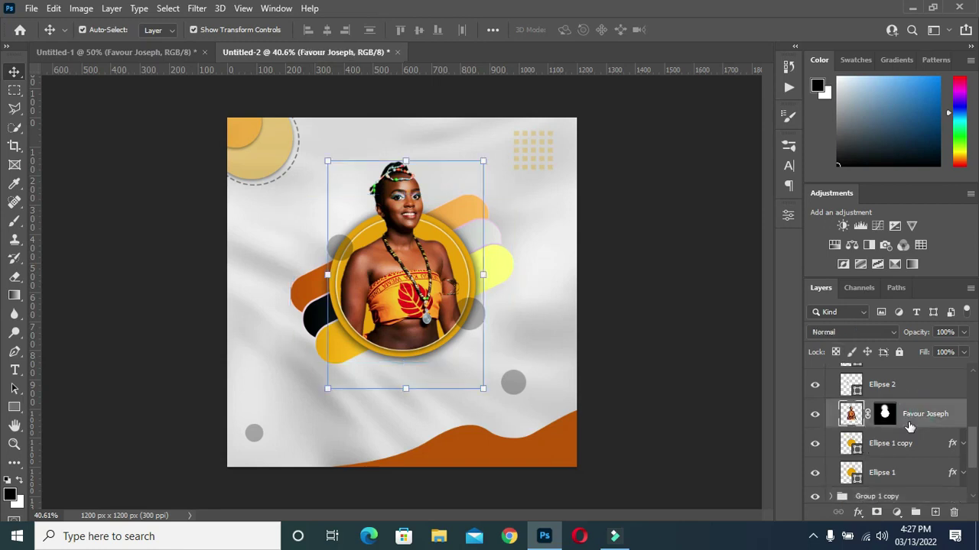
scroll(902, 439, down, 1)
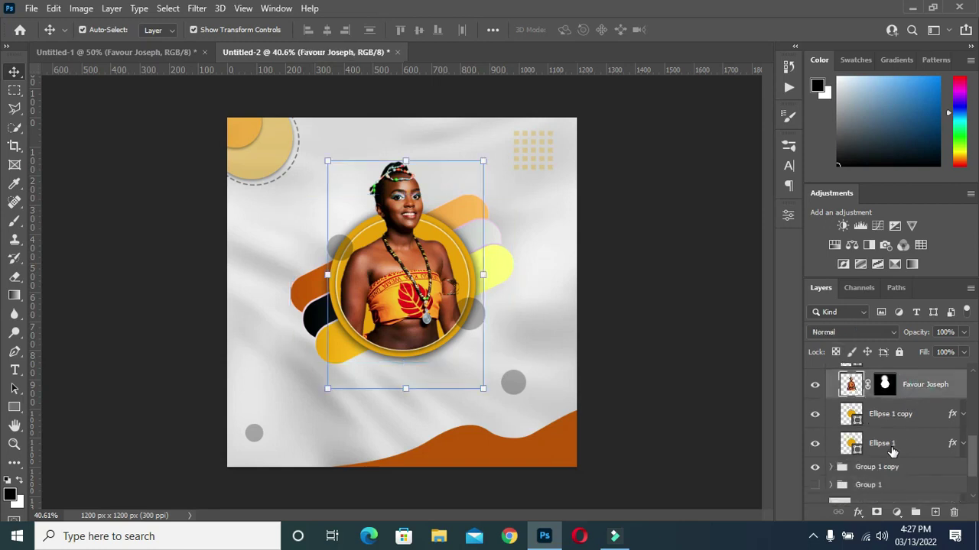
shift+click(885, 468)
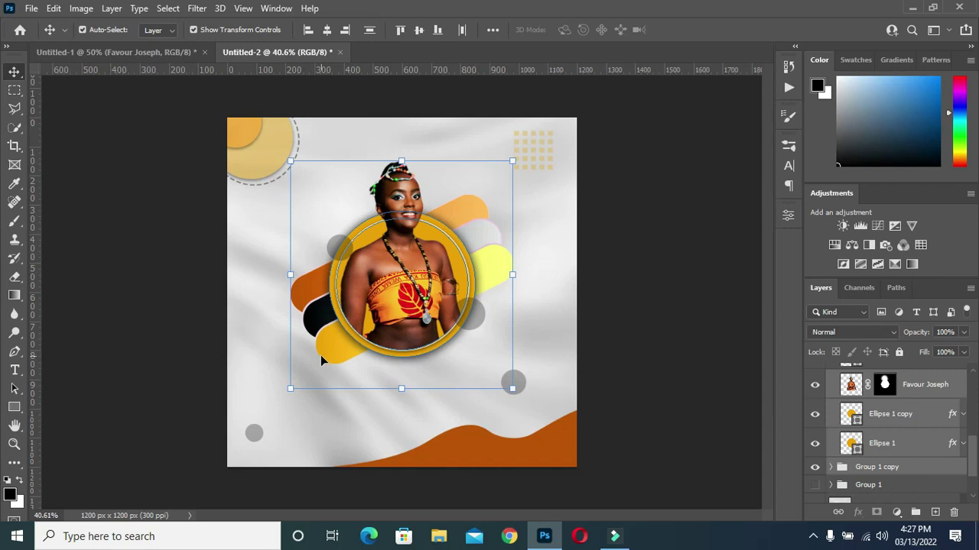
Scale the portrait and frame to about 116% and raise them slightly
click(512, 390)
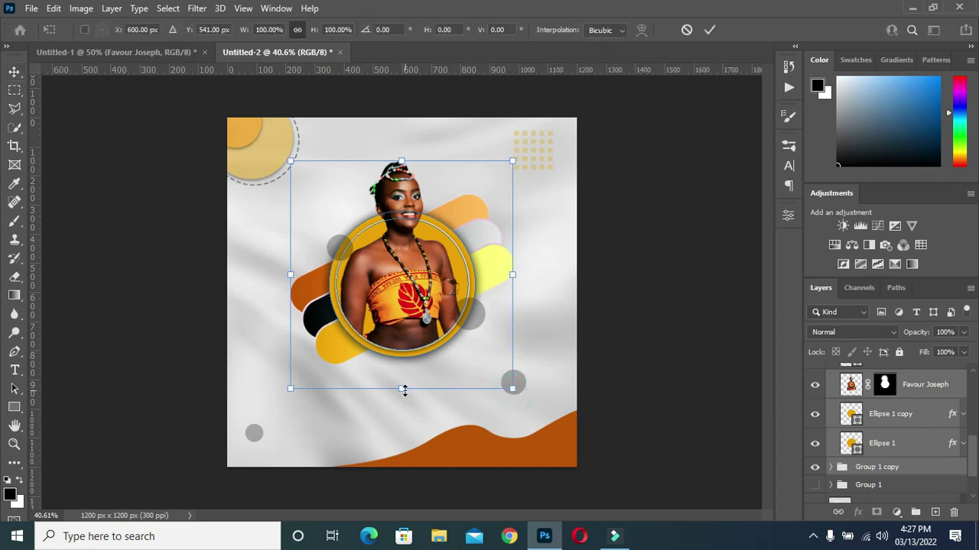
drag(399, 389, 401, 423)
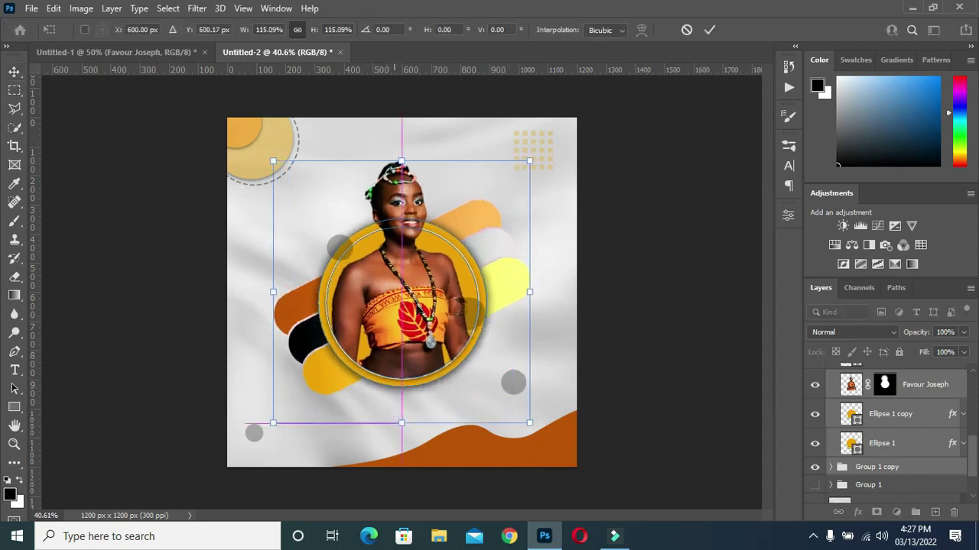
drag(402, 159, 401, 156)
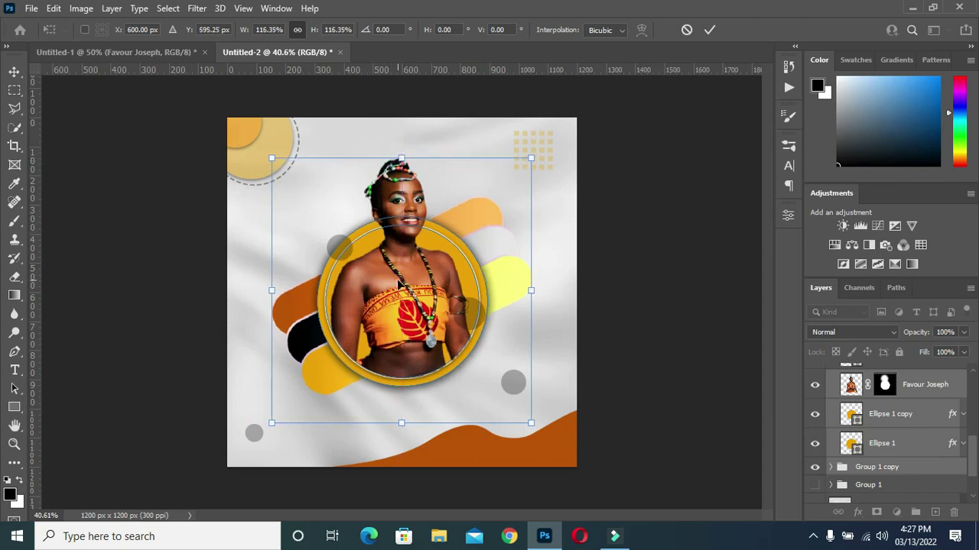
drag(396, 284, 400, 262)
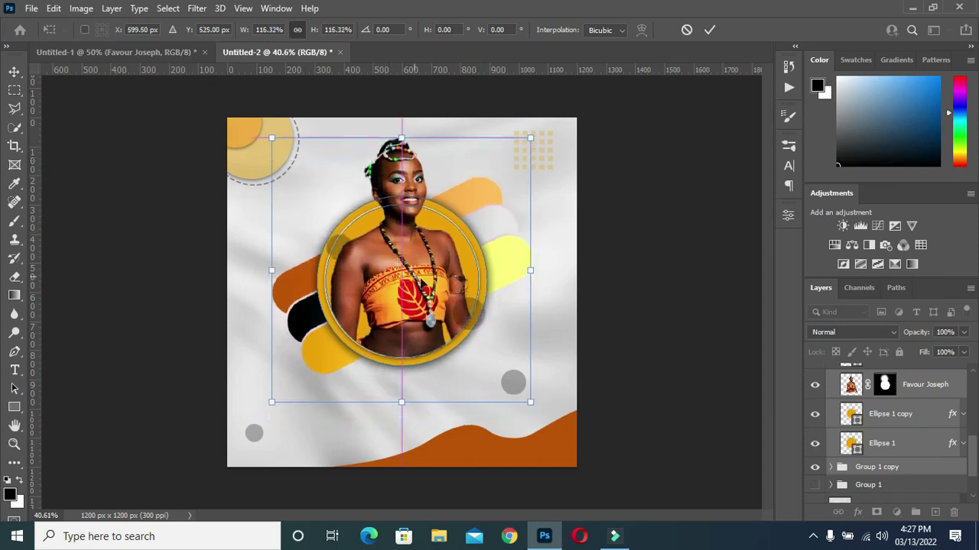
key(Return)
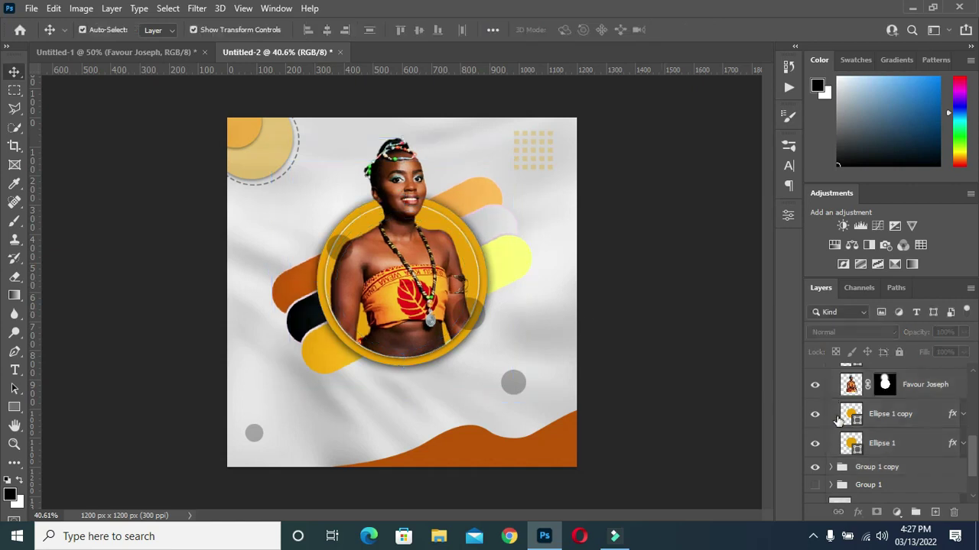
Collapse Group 2's layer list and return to the text document
scroll(822, 417, up, 2)
scroll(822, 416, up, 2)
scroll(822, 417, up, 1)
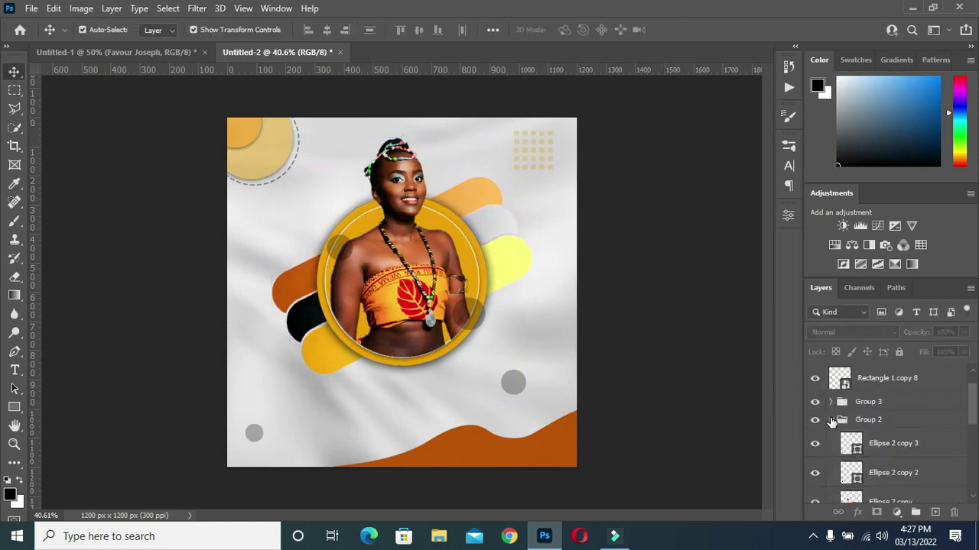
click(831, 420)
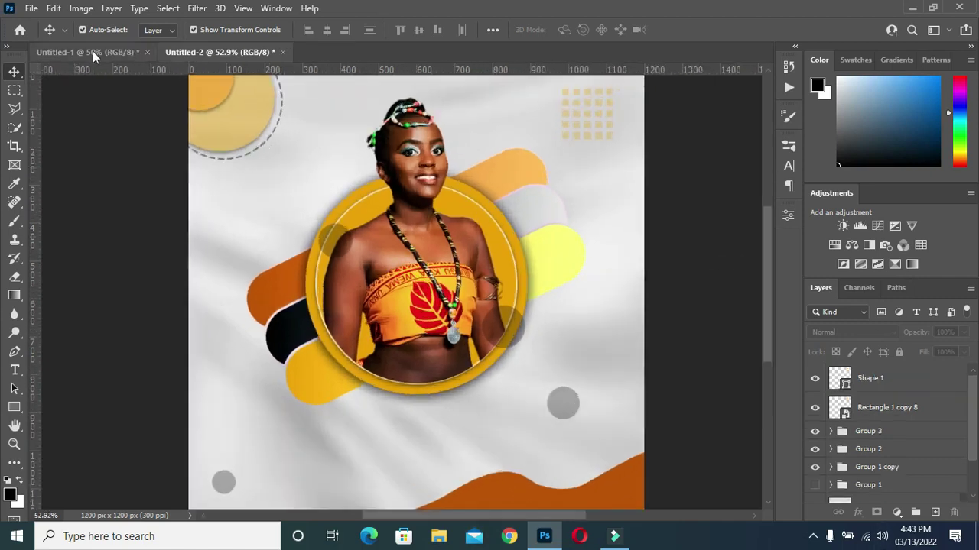
click(91, 53)
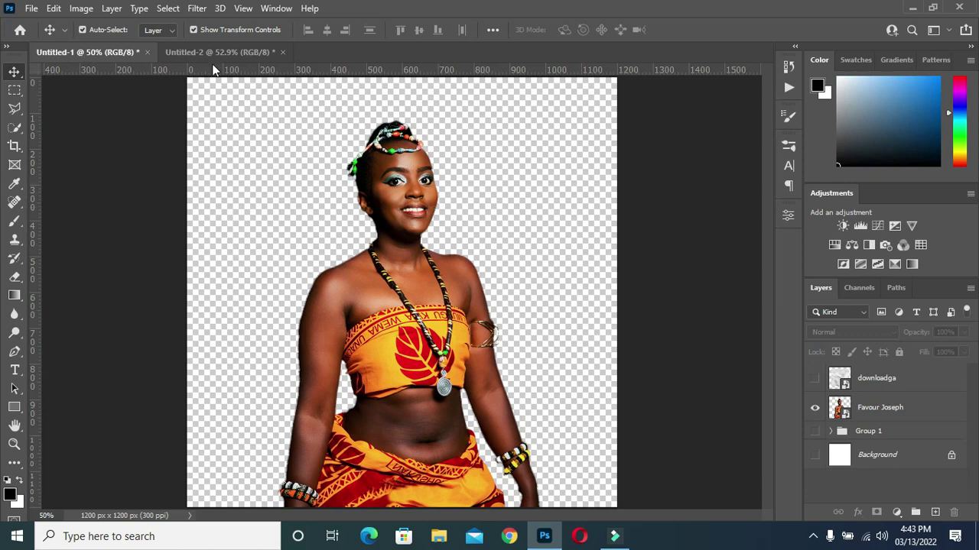
Hide the woman's photo in Untitled-1, show the birthday text group and select the first name layer
click(815, 411)
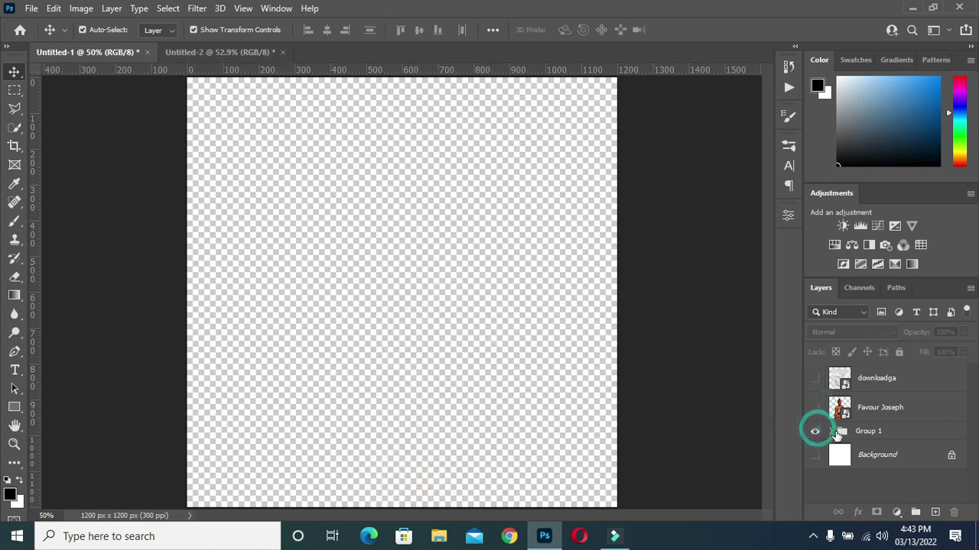
click(815, 431)
click(831, 431)
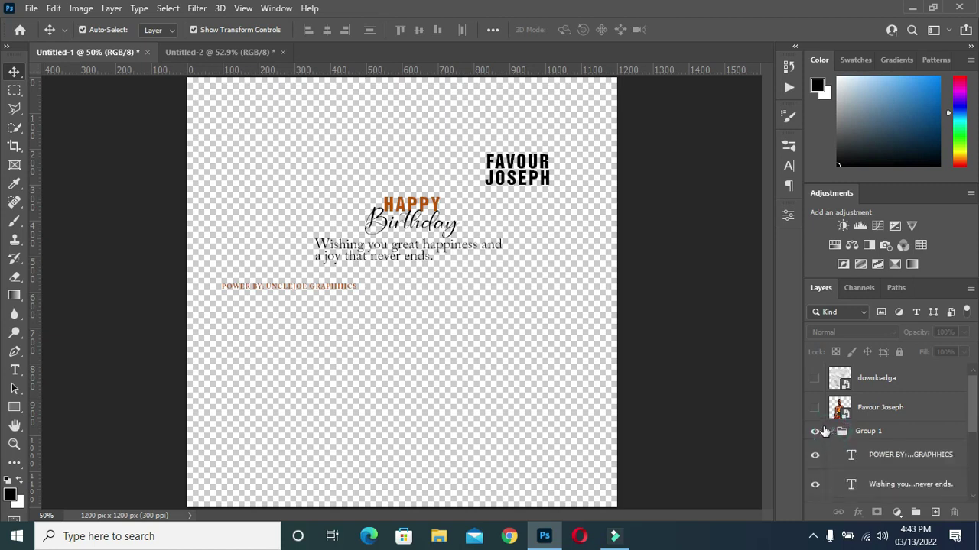
scroll(834, 460, down, 1)
scroll(884, 445, down, 3)
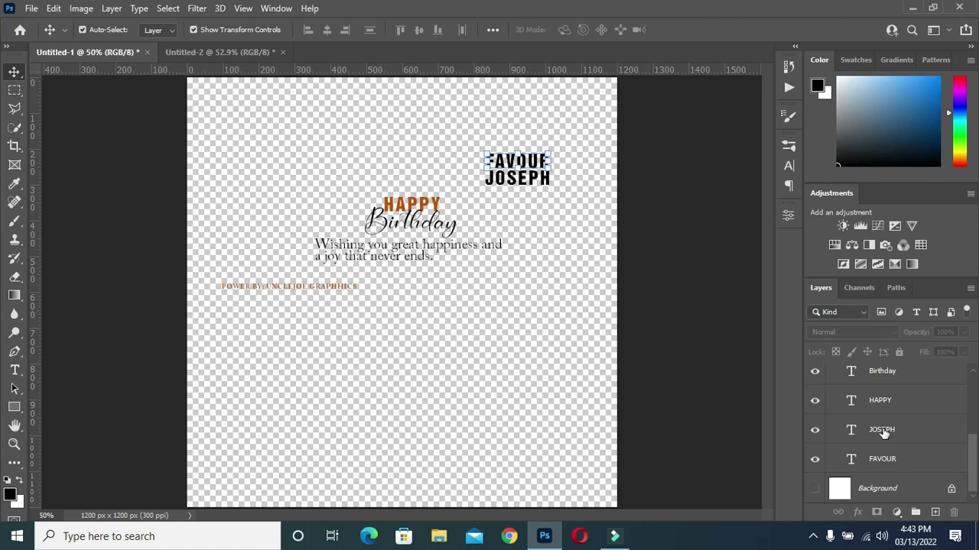
click(881, 430)
Drag both name text layers onto the poster beside the frame's lower right
ctrl+shift+click(510, 181)
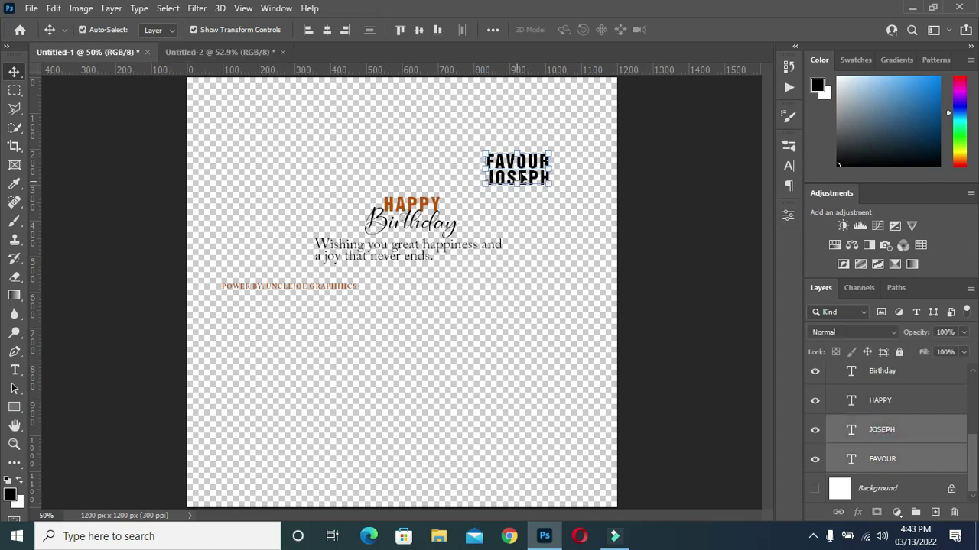
drag(519, 172, 236, 52)
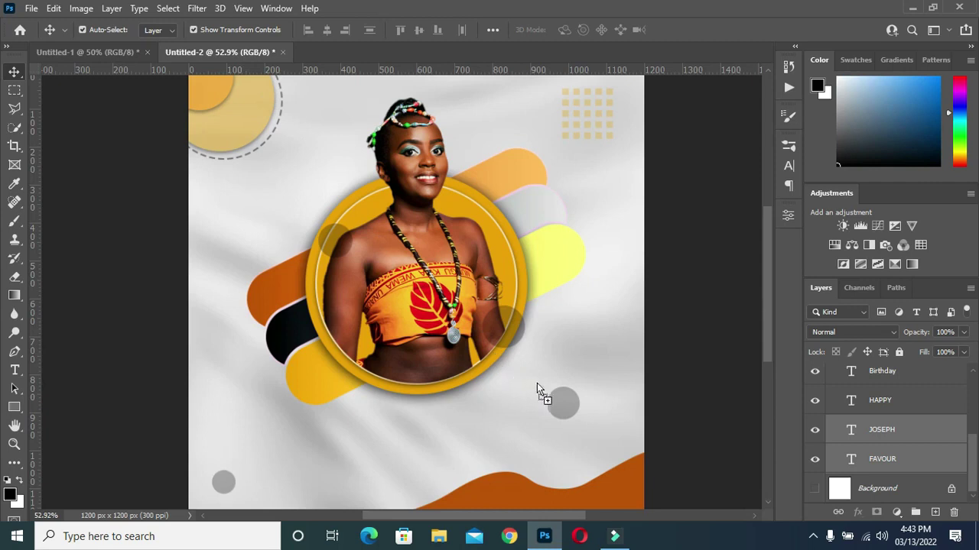
mouse_move(536, 383)
mouse_down()
mouse_move(521, 375)
mouse_move(543, 387)
mouse_up()
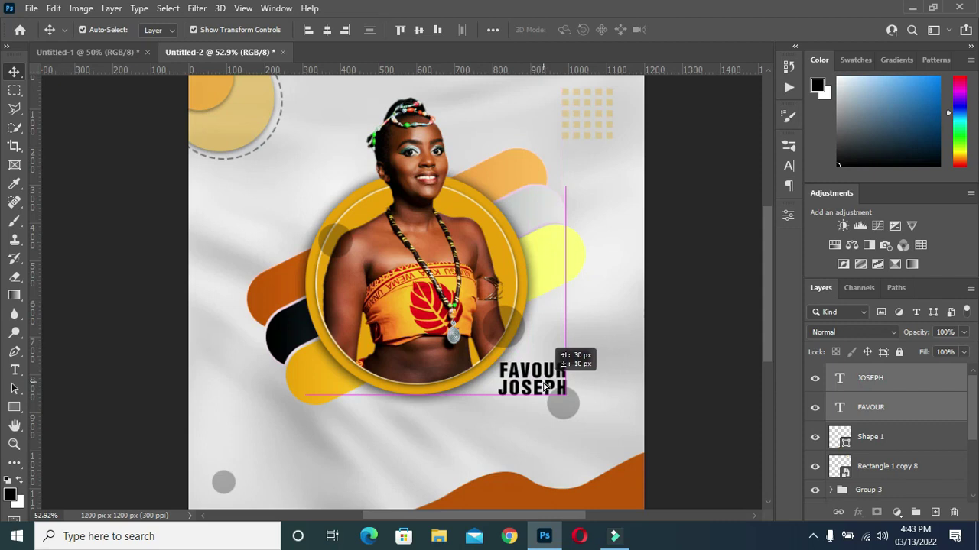
drag(543, 387, 545, 388)
drag(665, 351, 655, 334)
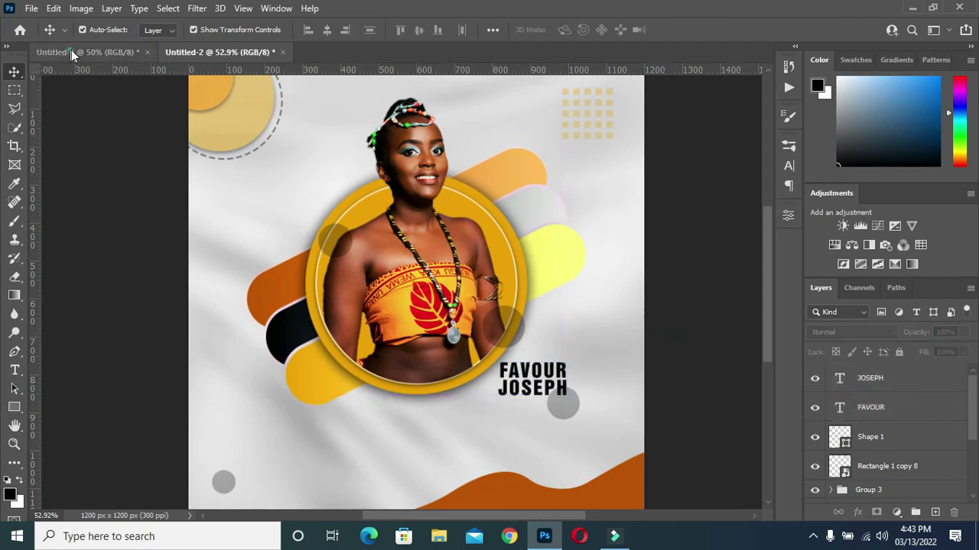
Select the HAPPY, Birthday and wishing message text layers together
scroll(874, 439, down, 5)
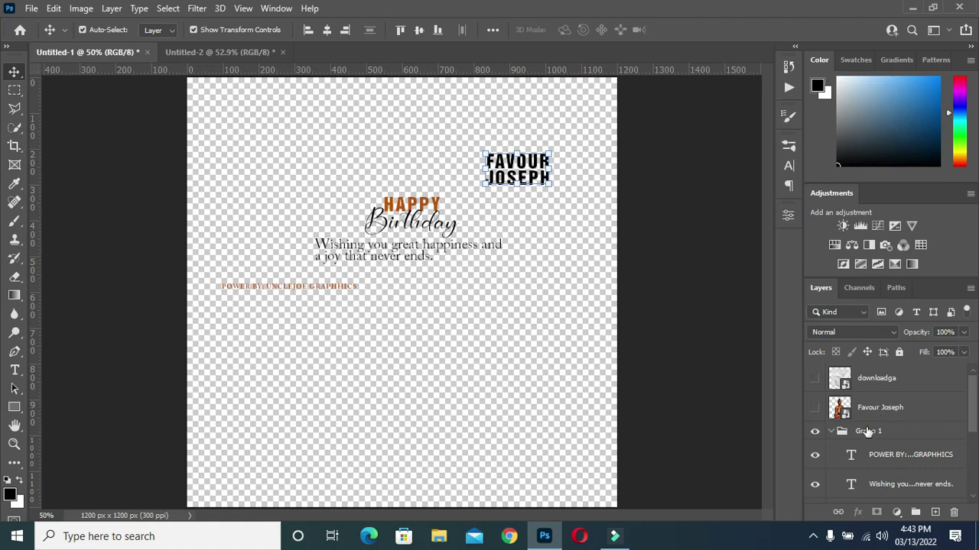
scroll(878, 441, down, 3)
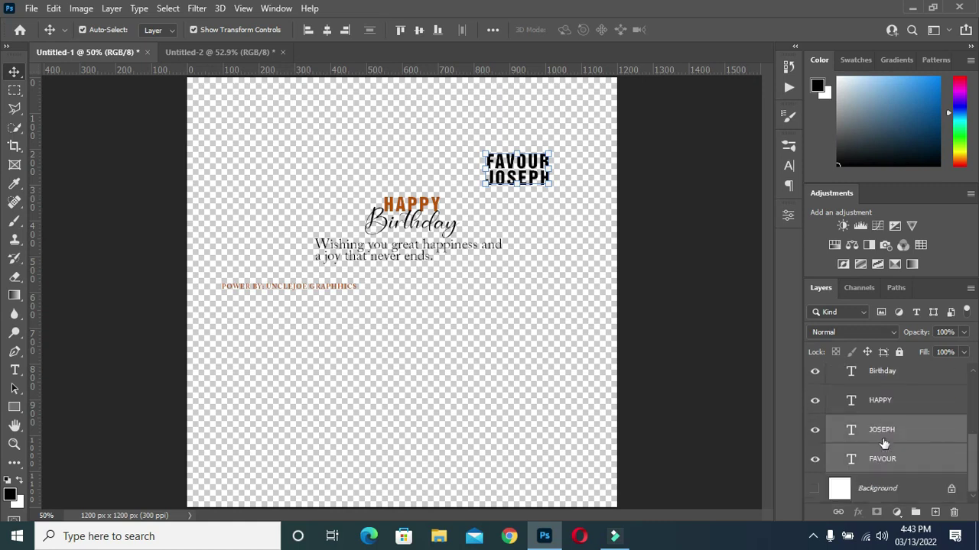
click(884, 403)
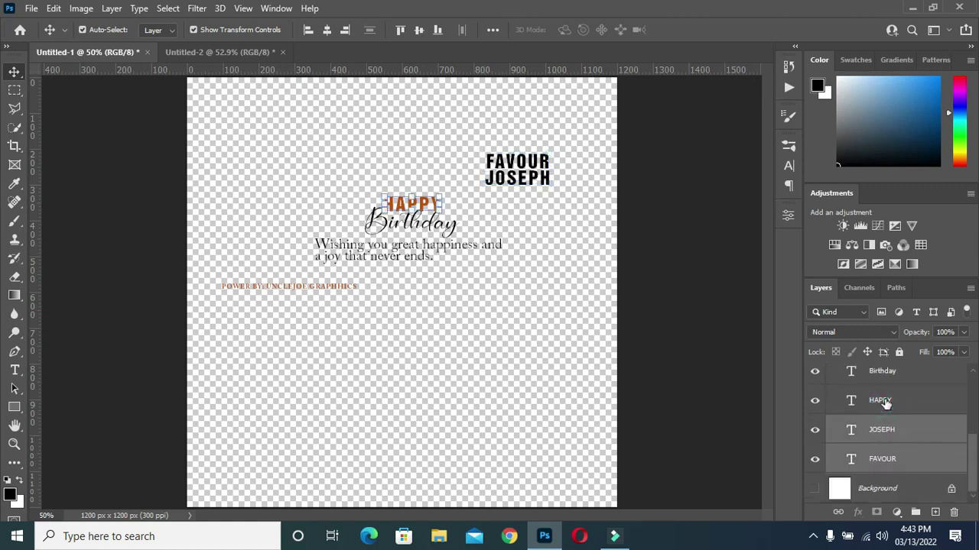
scroll(885, 404, up, 1)
scroll(885, 404, up, 1)
shift+click(885, 402)
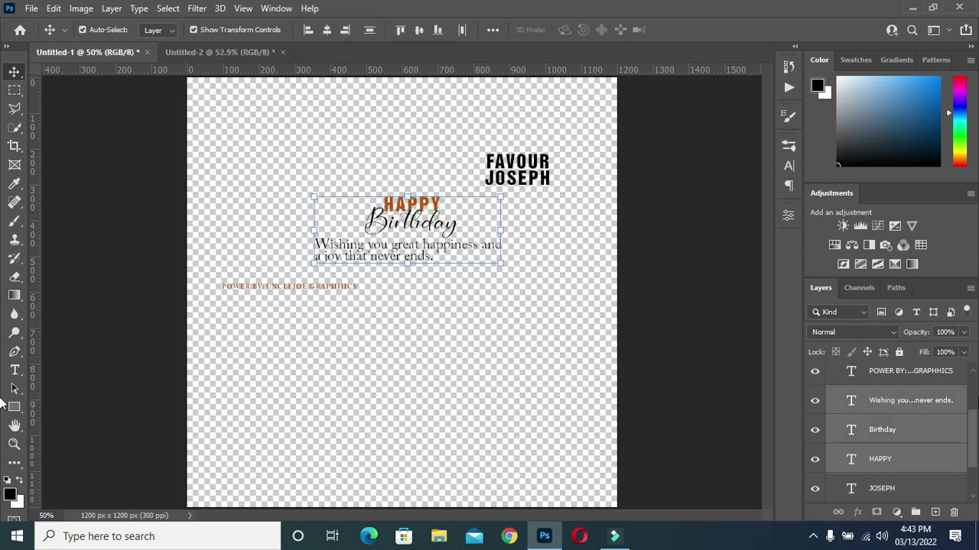
Drag the greeting text onto the poster below the portrait circle and begin enlarging it
drag(411, 212, 120, 59)
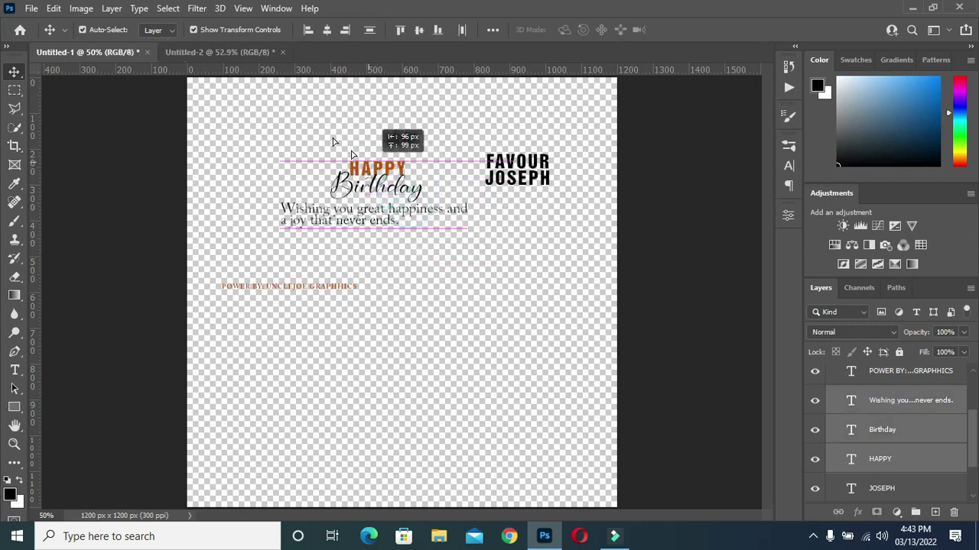
drag(202, 52, 340, 260)
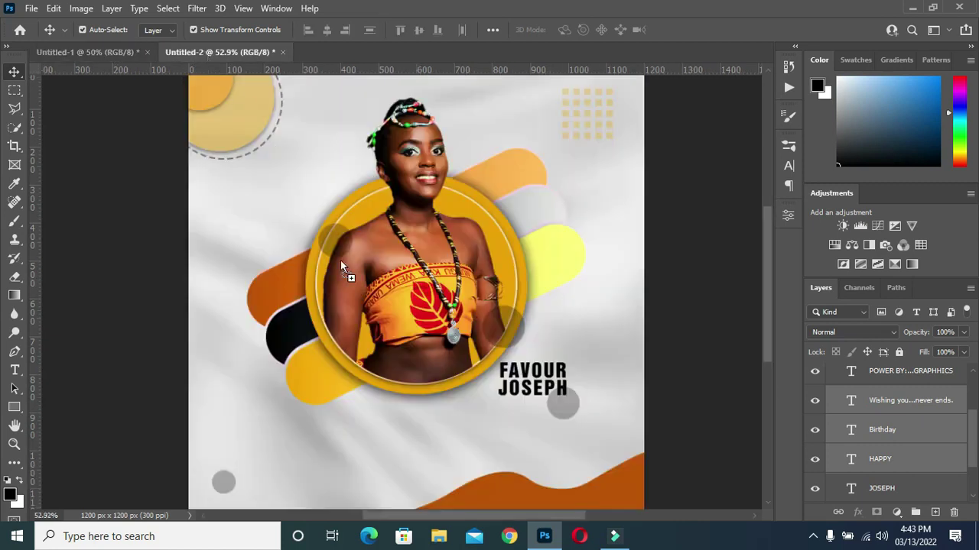
drag(419, 422, 417, 413)
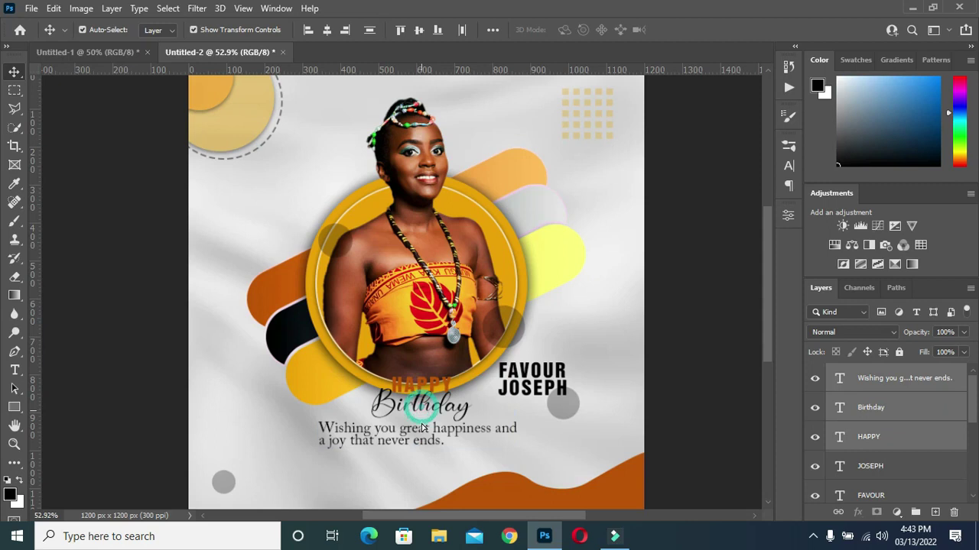
drag(422, 411, 419, 437)
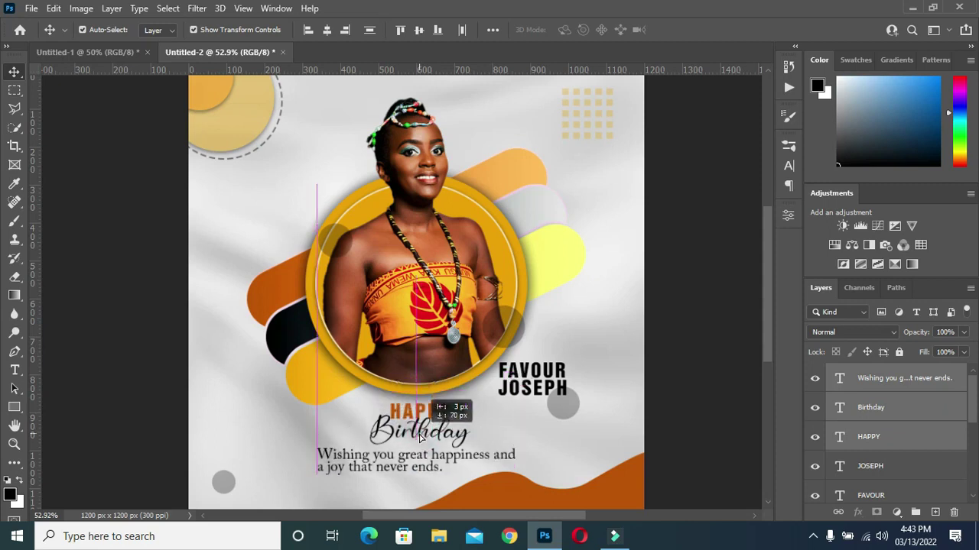
drag(419, 437, 417, 435)
drag(413, 473, 428, 468)
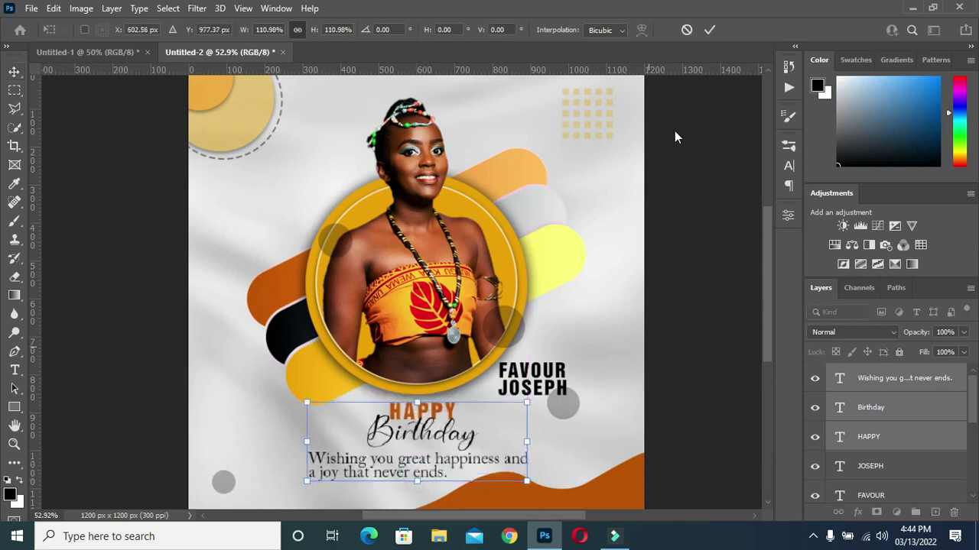
Commit the greeting at about 111%, centre the wishing message horizontally, and return to Untitled-1
click(711, 29)
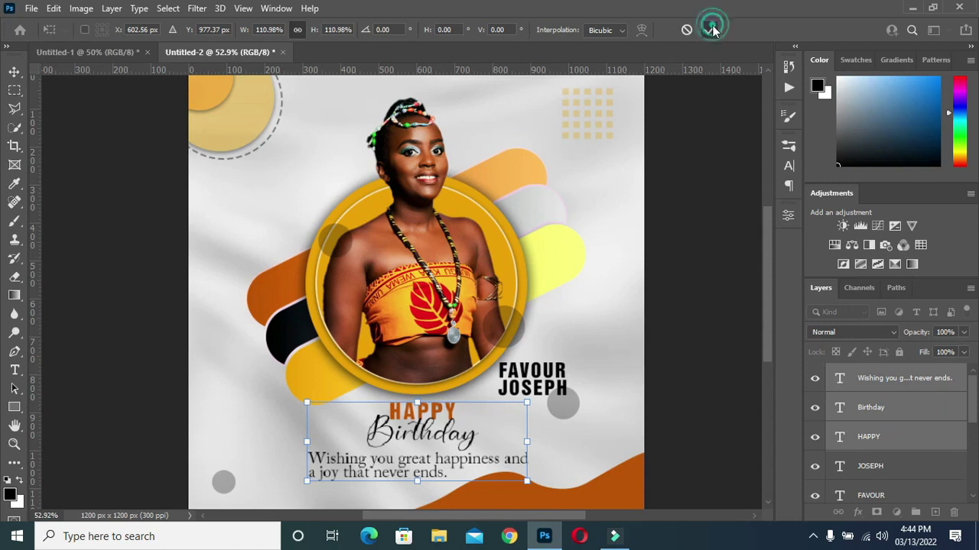
click(688, 263)
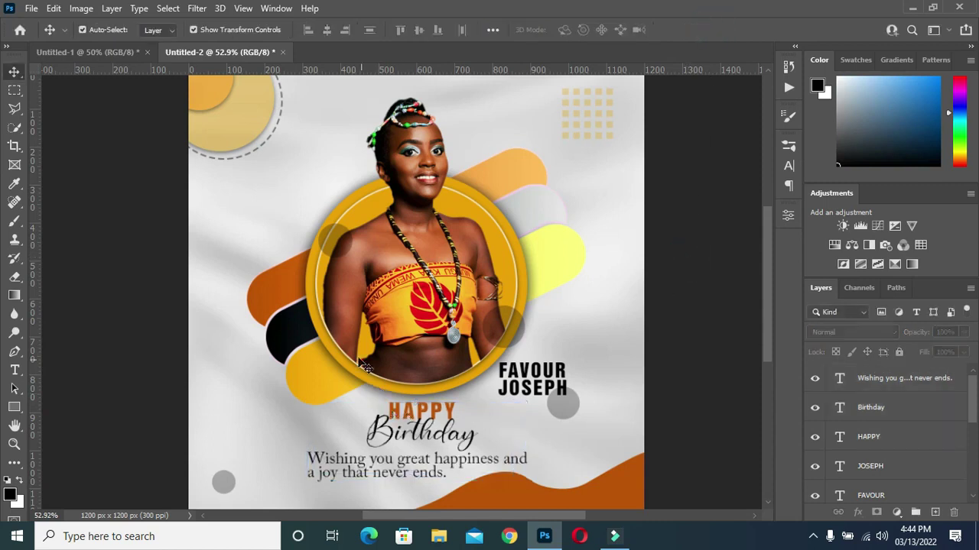
click(392, 461)
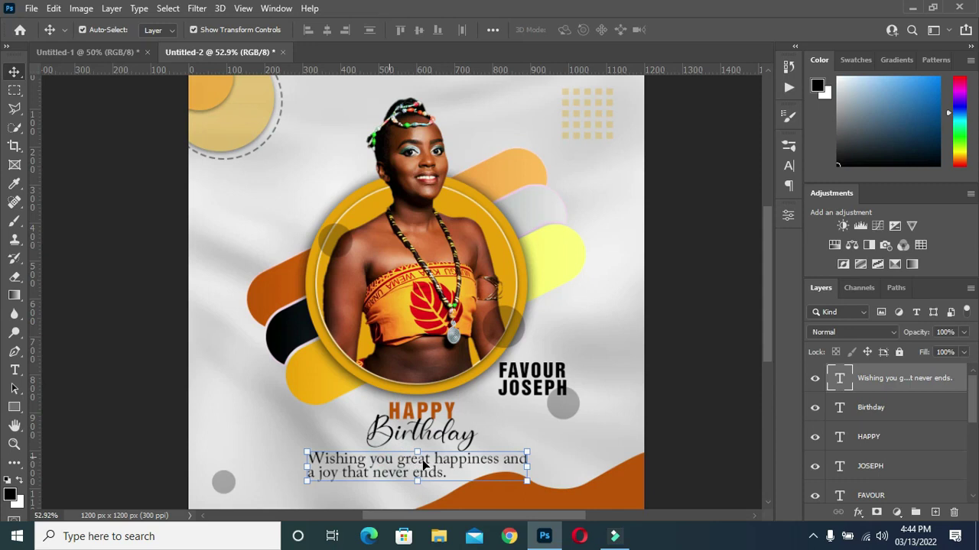
key(ctrl+a)
click(326, 29)
key(ctrl+d)
click(704, 322)
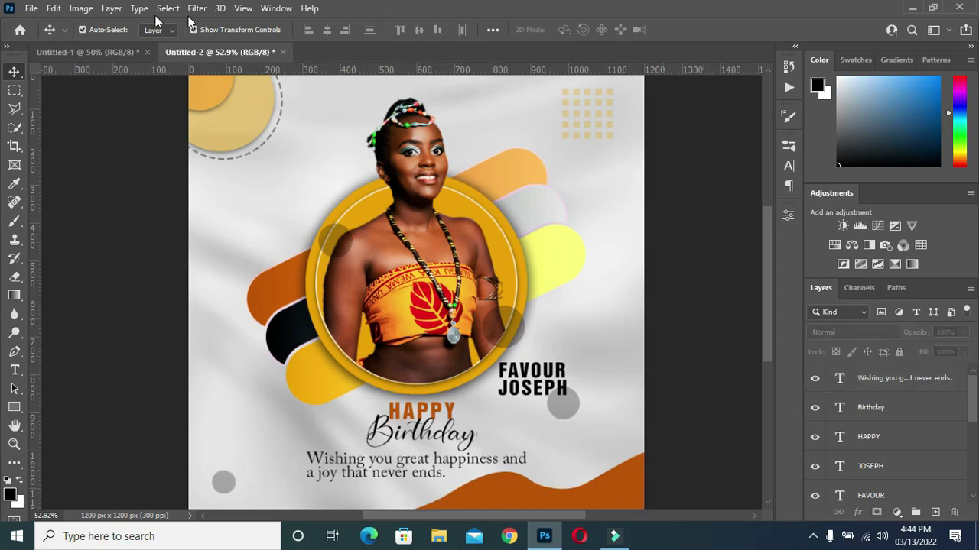
click(88, 52)
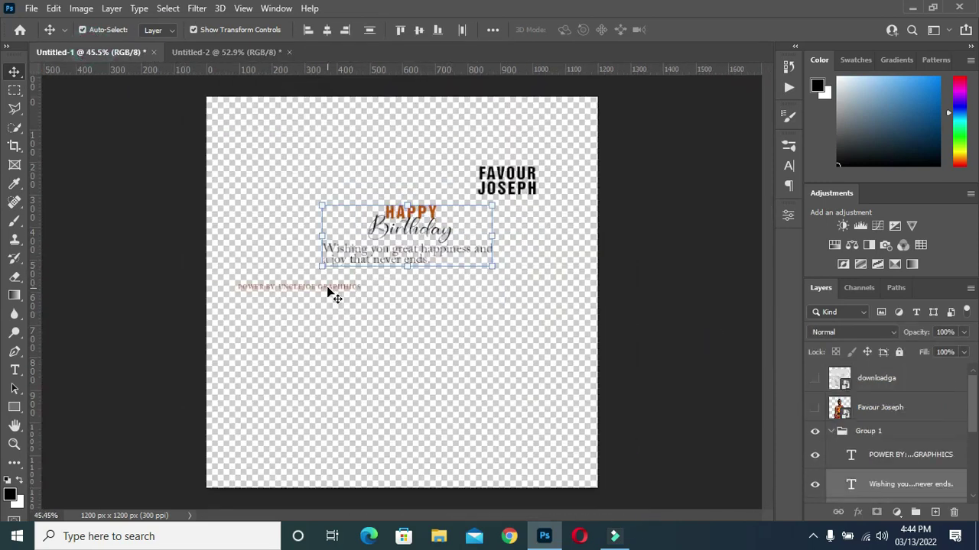
Move the POWER BY: UNCLEJOE GRAPHHICS credit text onto the poster near its bottom-left corner
click(326, 286)
mouse_move(327, 286)
mouse_down()
mouse_move(298, 103)
mouse_move(341, 60)
mouse_move(318, 398)
mouse_up()
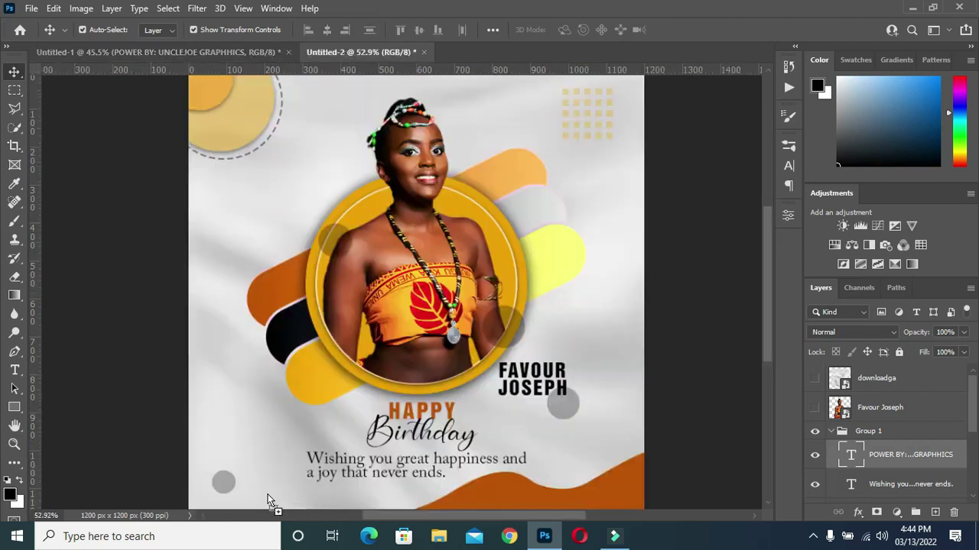
drag(264, 500, 264, 500)
scroll(293, 471, down, 3)
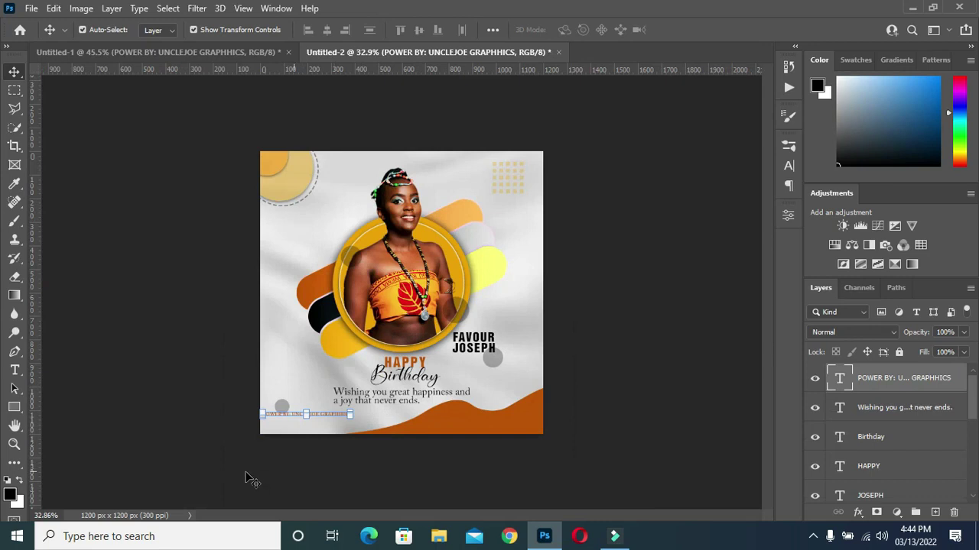
scroll(293, 470, up, 3)
scroll(242, 469, up, 3)
drag(269, 466, 325, 485)
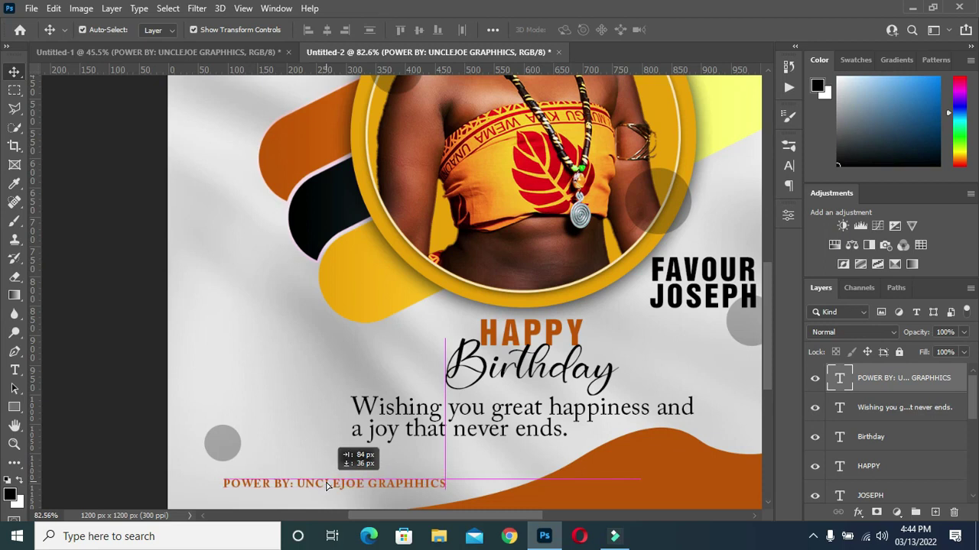
drag(325, 484, 327, 485)
scroll(344, 441, down, 1)
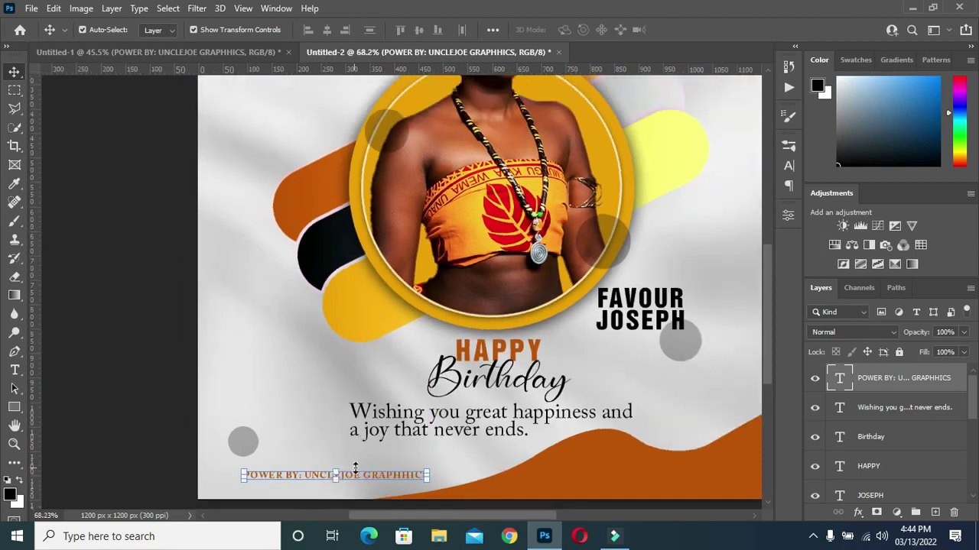
click(139, 461)
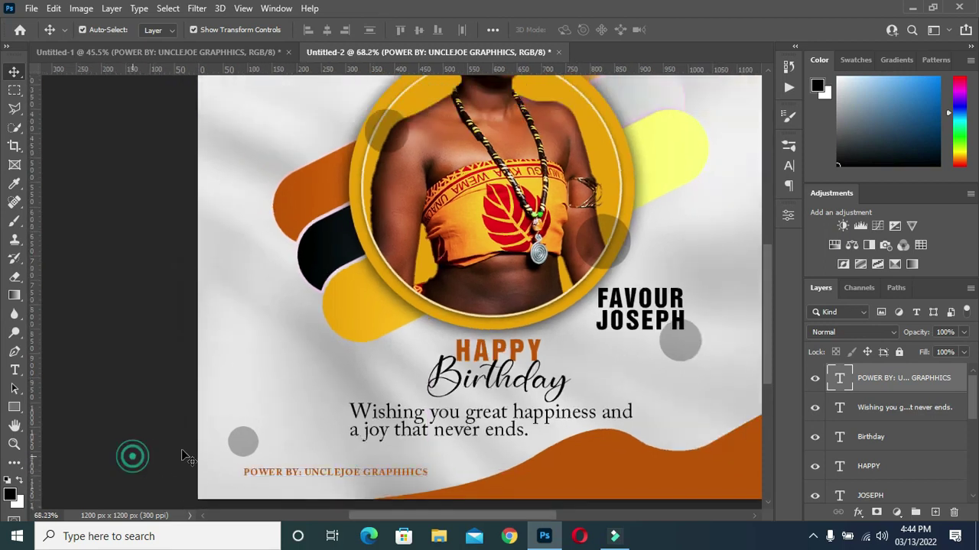
scroll(395, 485, up, 1)
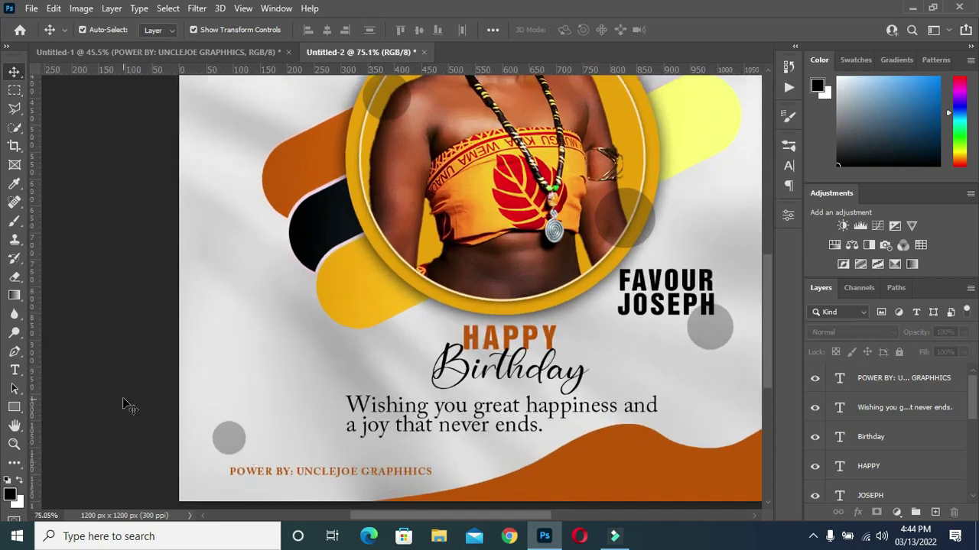
Drag a small grey circle onto the portrait frame's upper-left edge
scroll(372, 380, down, 2)
scroll(372, 380, down, 1)
scroll(613, 375, up, 1)
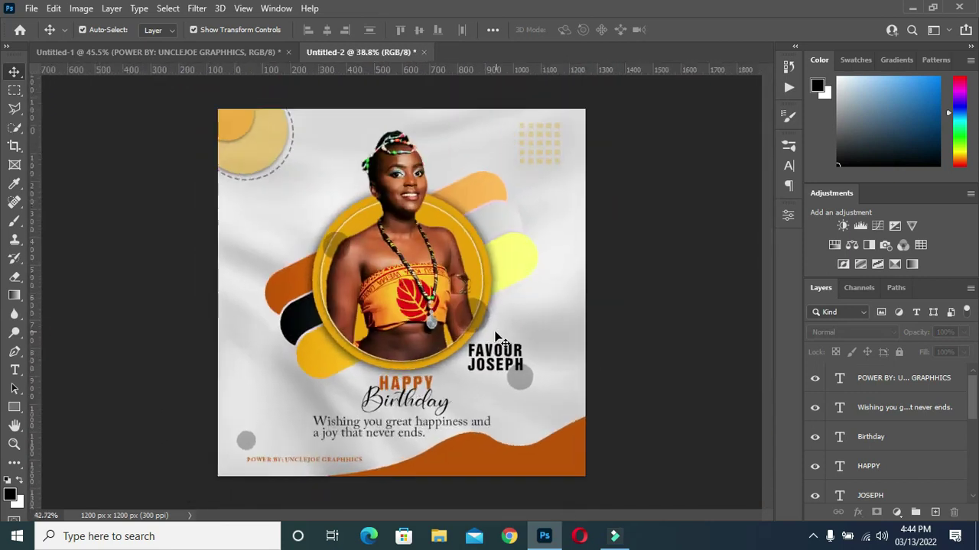
scroll(502, 320, up, 1)
scroll(637, 315, down, 1)
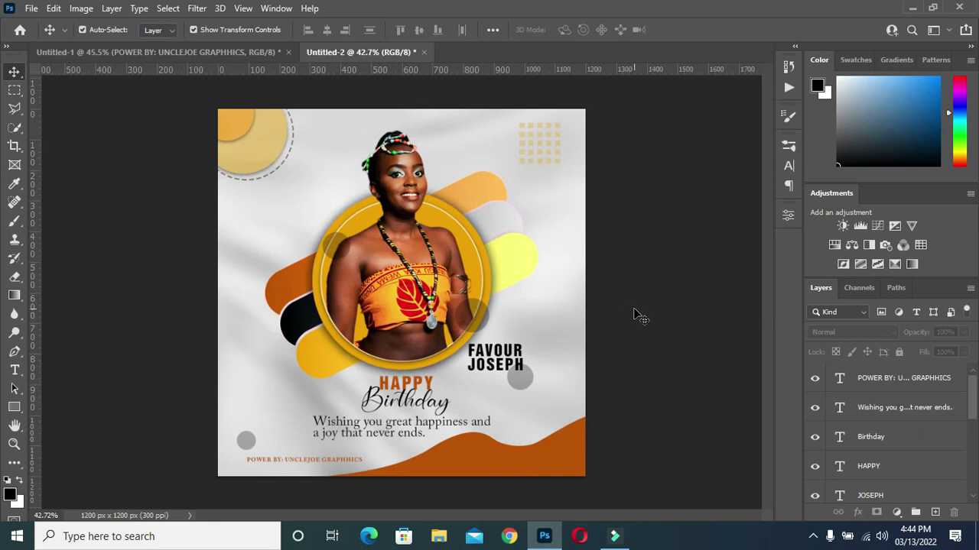
scroll(487, 298, up, 1)
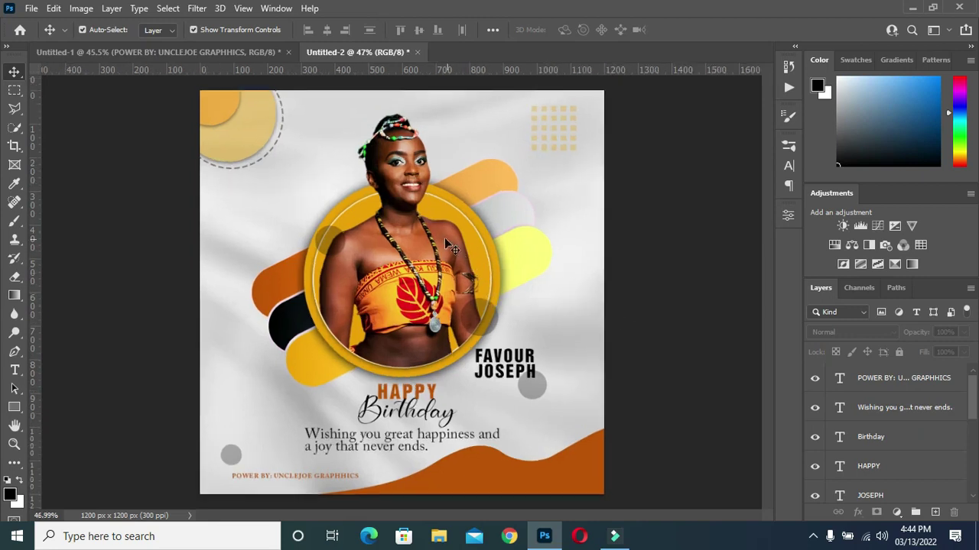
drag(327, 245, 313, 240)
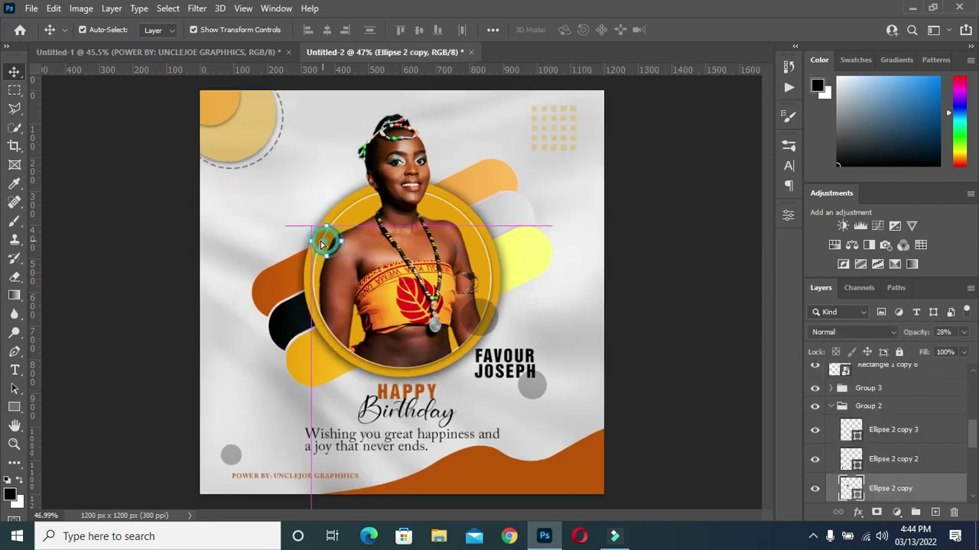
drag(312, 239, 312, 241)
Nudge that small circle up and left with the arrow keys
click(616, 244)
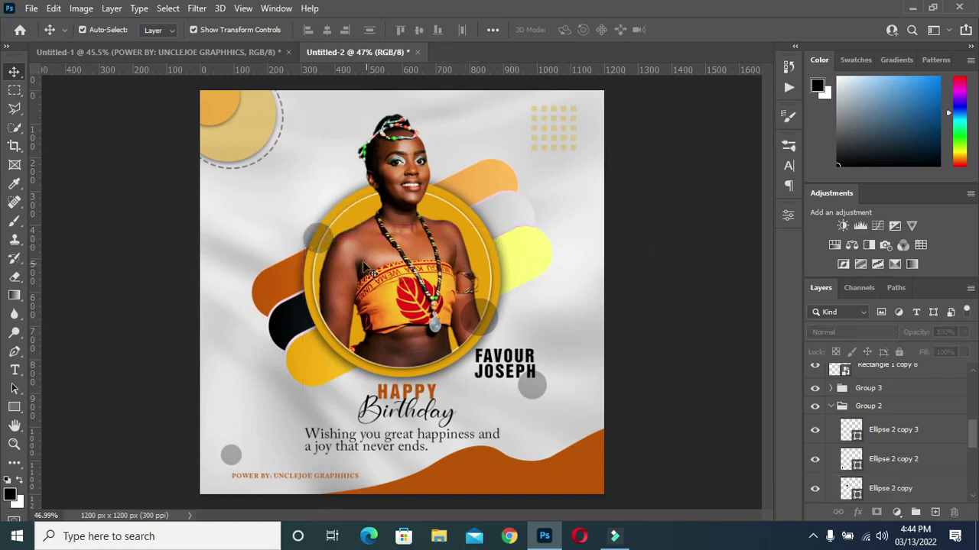
click(328, 243)
key(Left)
key(Left)
key(Left)
key(Up)
key(Up)
key(Up)
key(Left)
key(Left)
key(Left)
key(Left)
click(660, 268)
Place the lower grey circle against the frame's edge and collapse the circle layer group
key(ctrl+0)
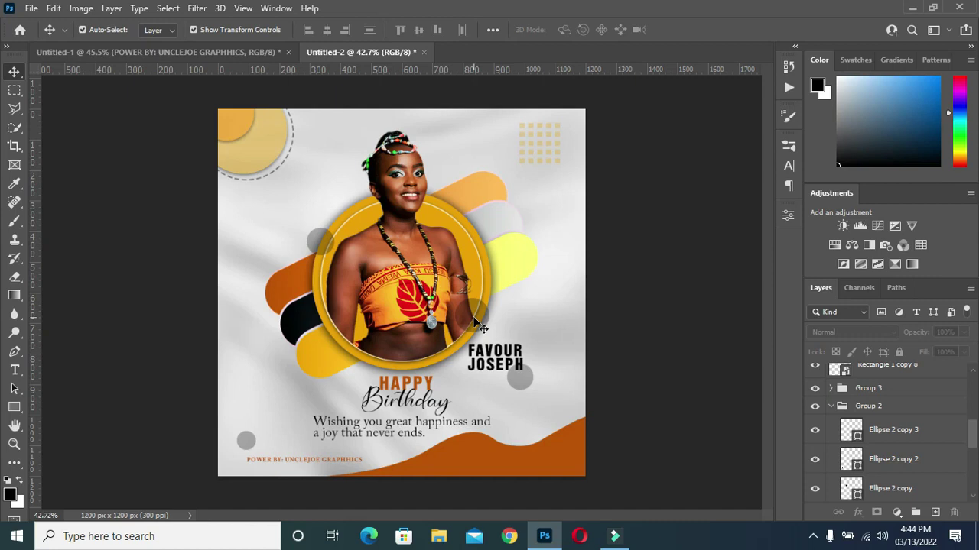
drag(475, 321, 493, 324)
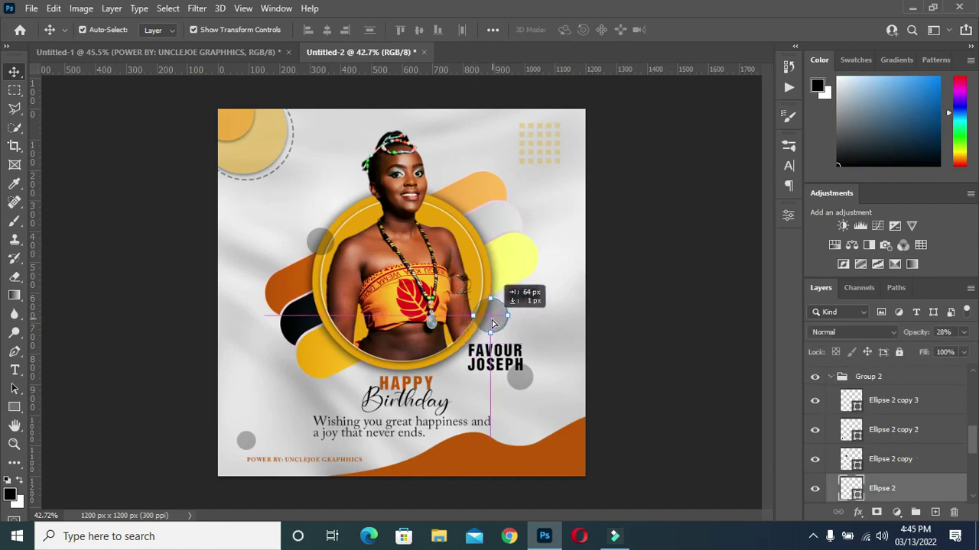
drag(493, 324, 492, 324)
click(618, 310)
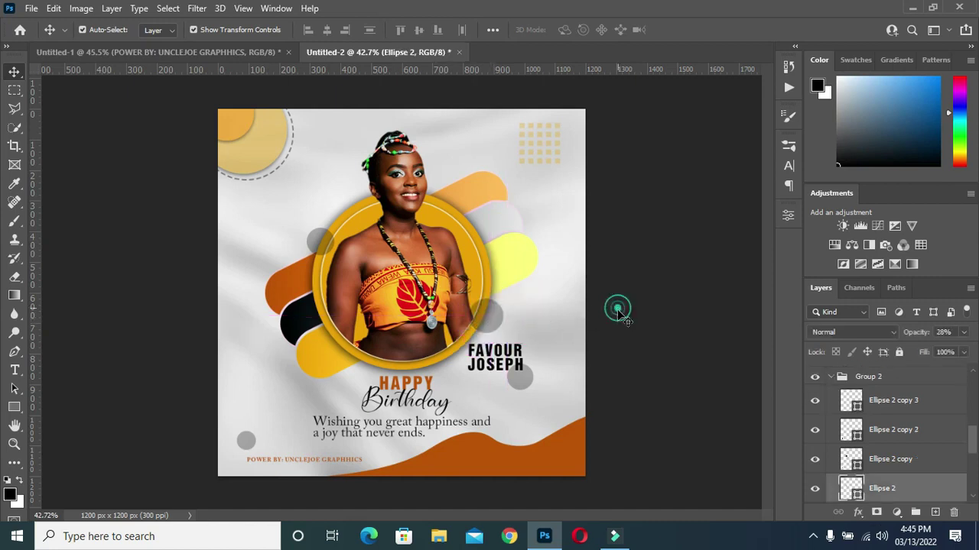
scroll(684, 328, down, 1)
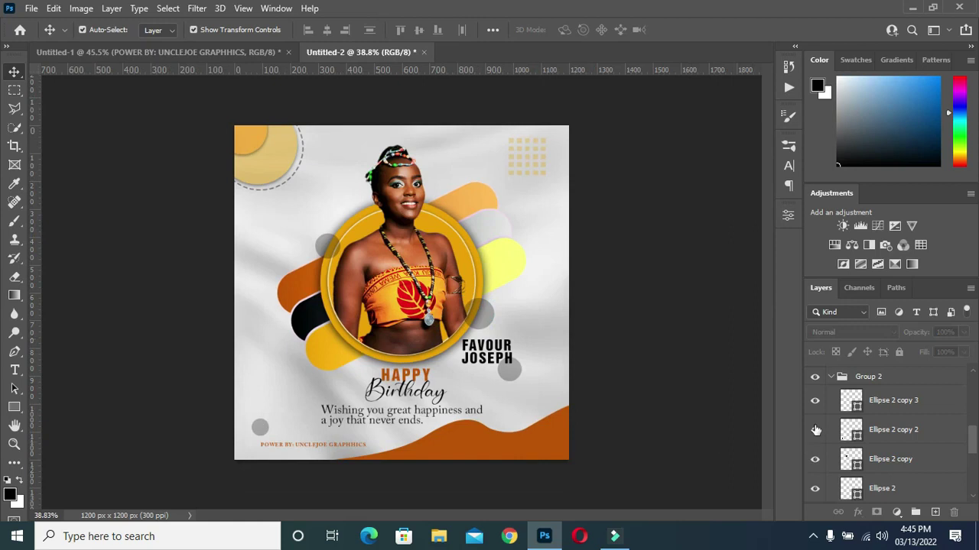
click(831, 380)
scroll(837, 406, up, 1)
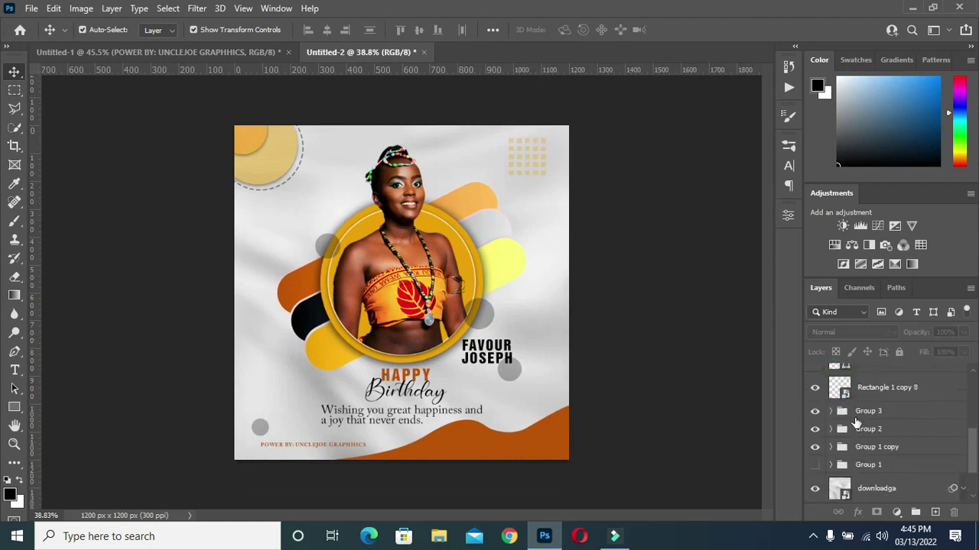
scroll(849, 406, up, 2)
scroll(872, 444, up, 2)
Group all the poster's text layers into a group named TEXT
double_click(878, 476)
scroll(884, 404, up, 1)
scroll(884, 403, up, 1)
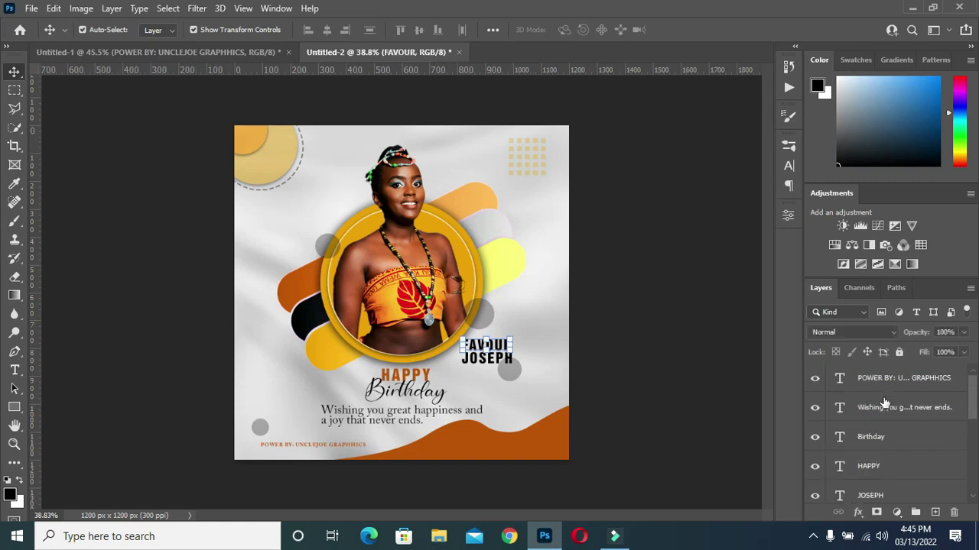
shift+click(884, 380)
key(ctrl+g)
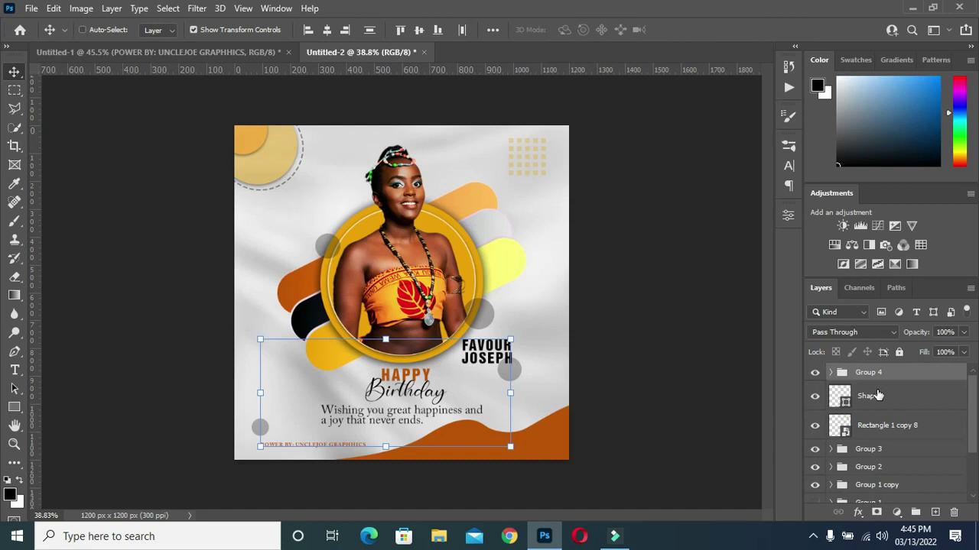
double_click(869, 372)
text(TEXT)
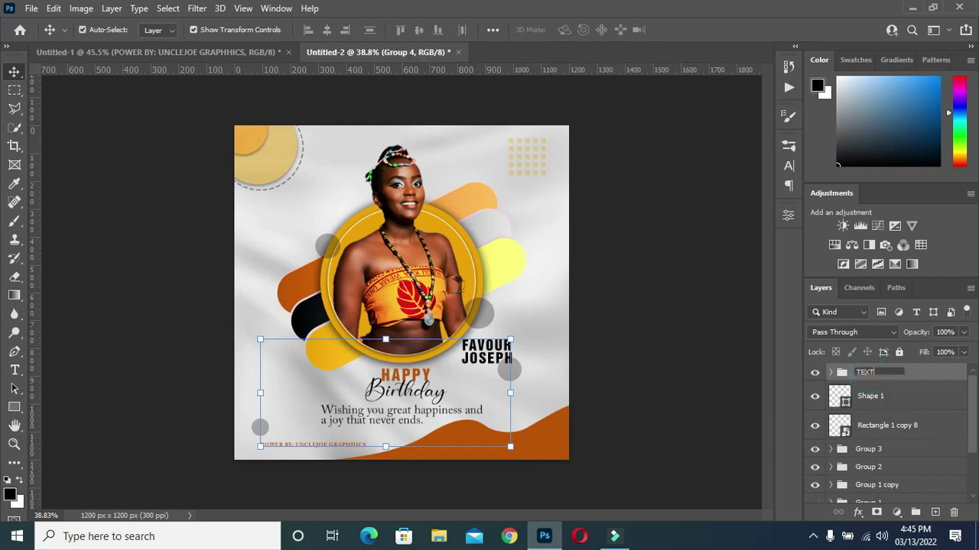
key(Return)
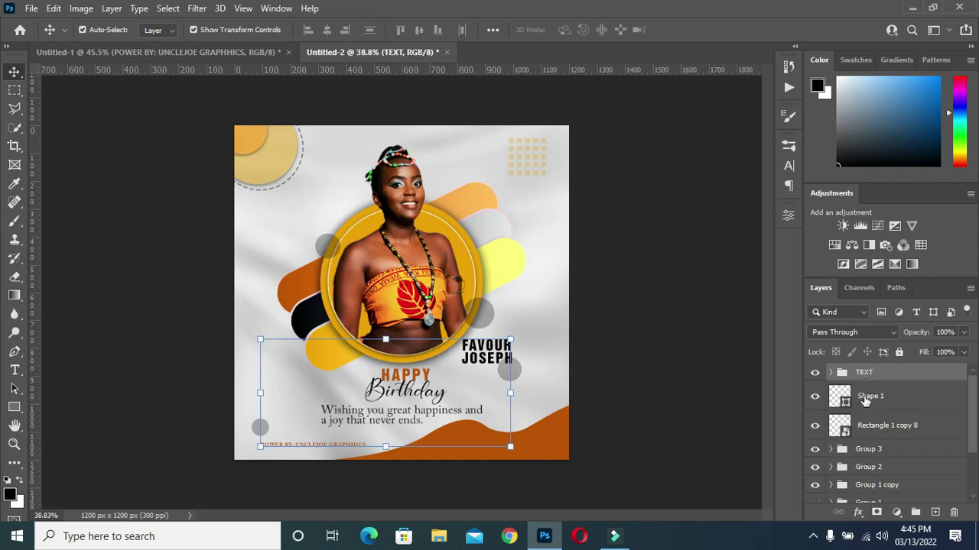
Group Shape 1 and Rectangle 1 copy 8 into a group named DESIGN
click(867, 399)
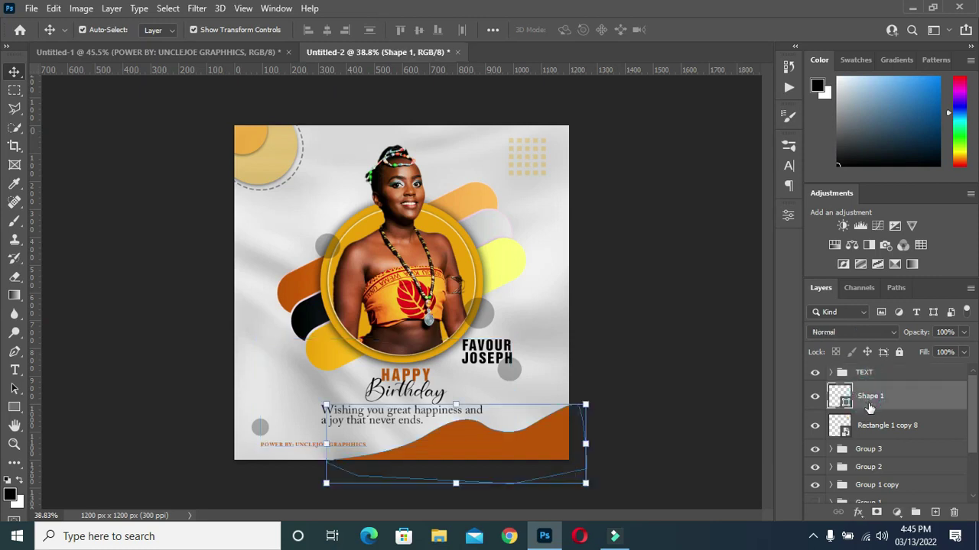
shift+click(870, 428)
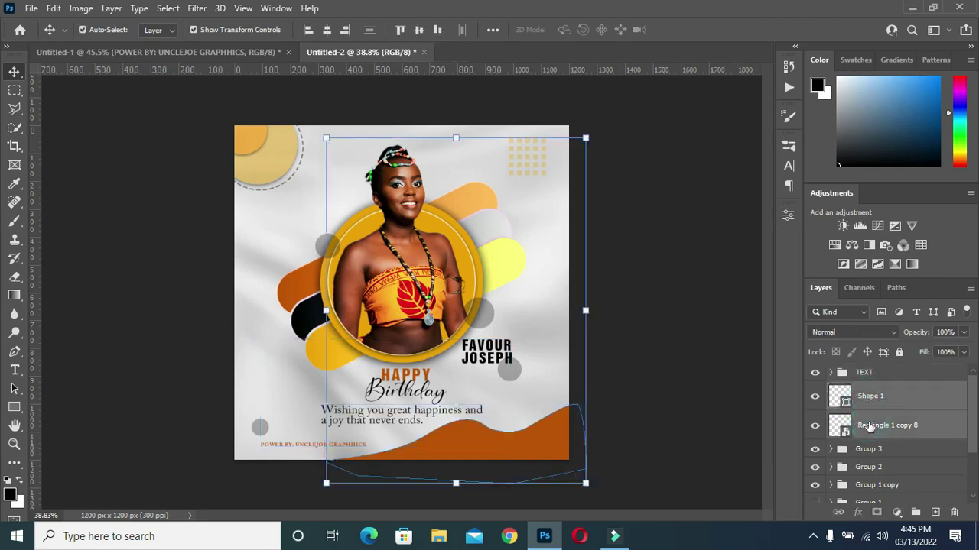
shift+click(877, 451)
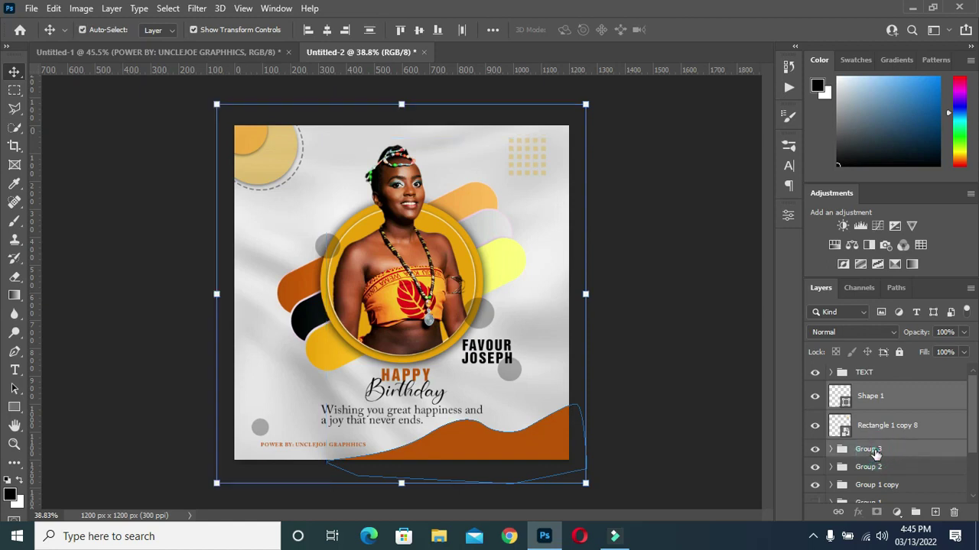
ctrl+click(864, 451)
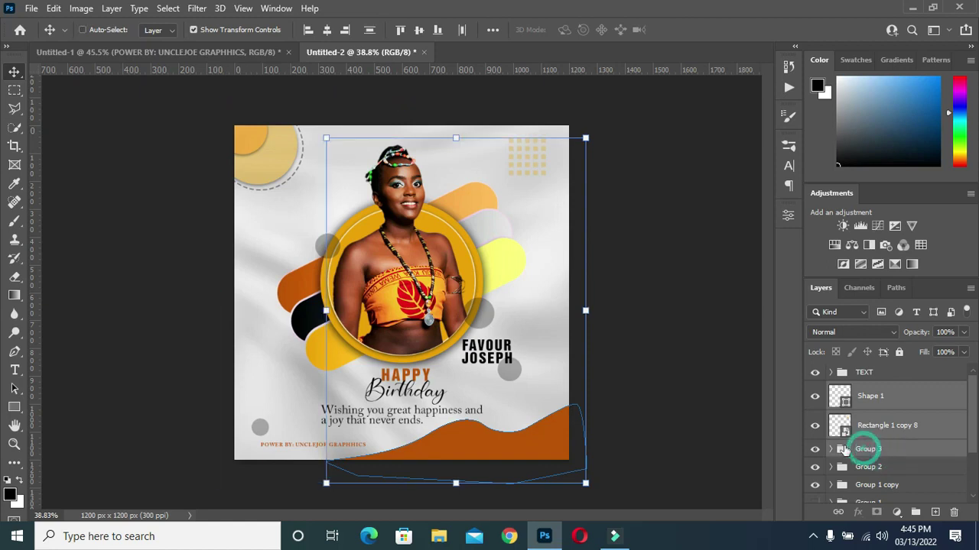
key(ctrl+g)
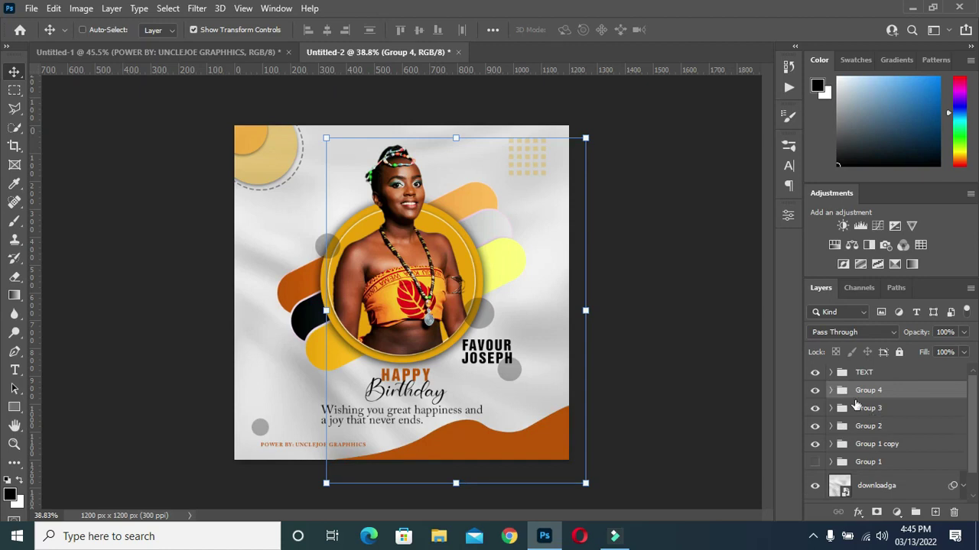
double_click(867, 391)
text(DESIGN)
key(Return)
click(677, 346)
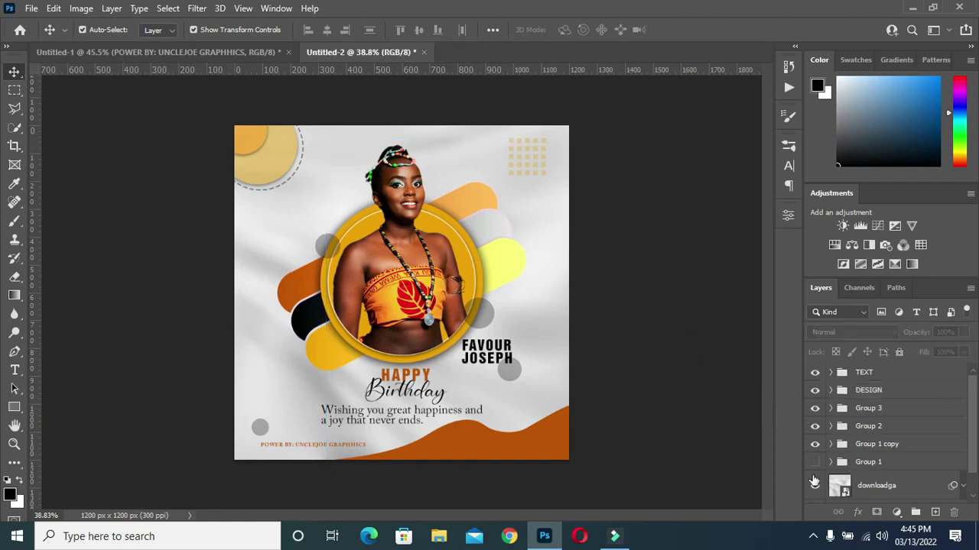
click(870, 483)
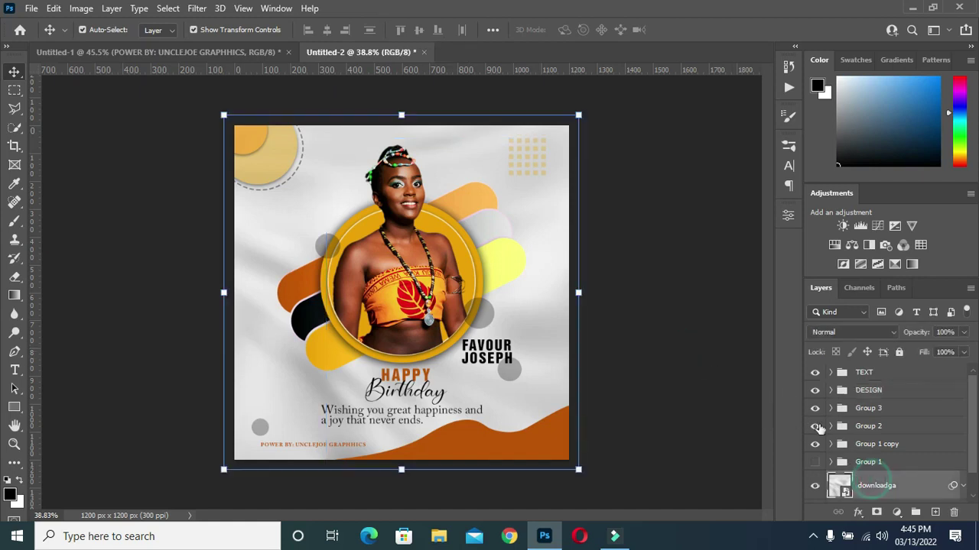
click(172, 50)
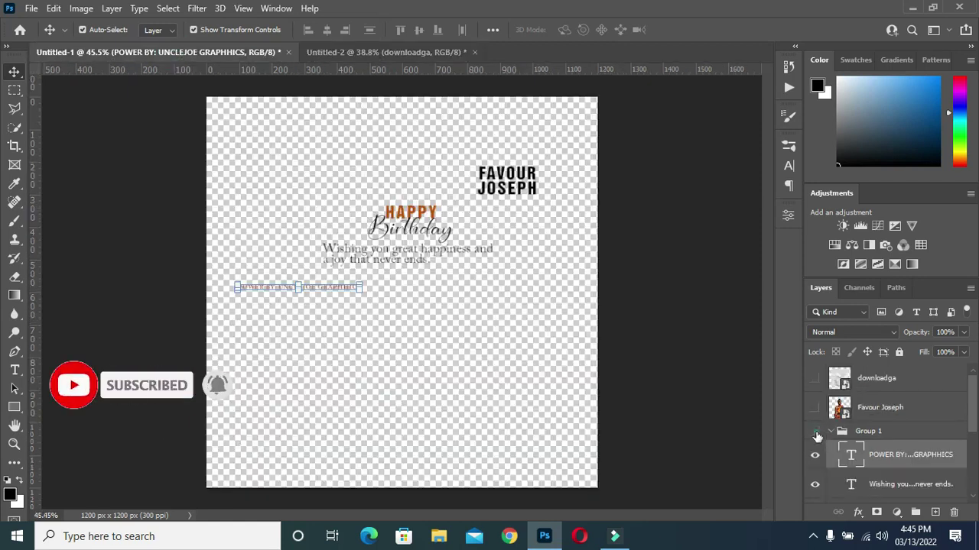
click(815, 433)
click(815, 407)
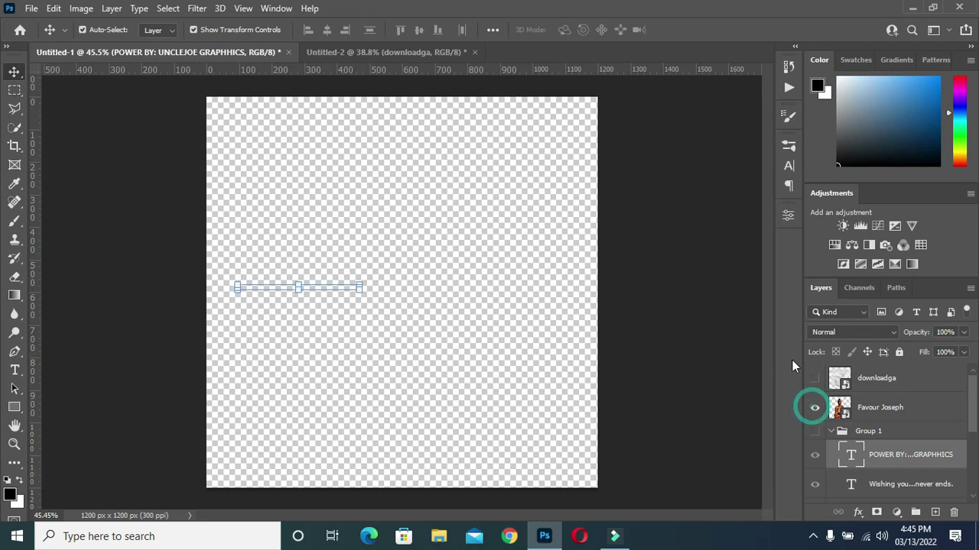
click(405, 220)
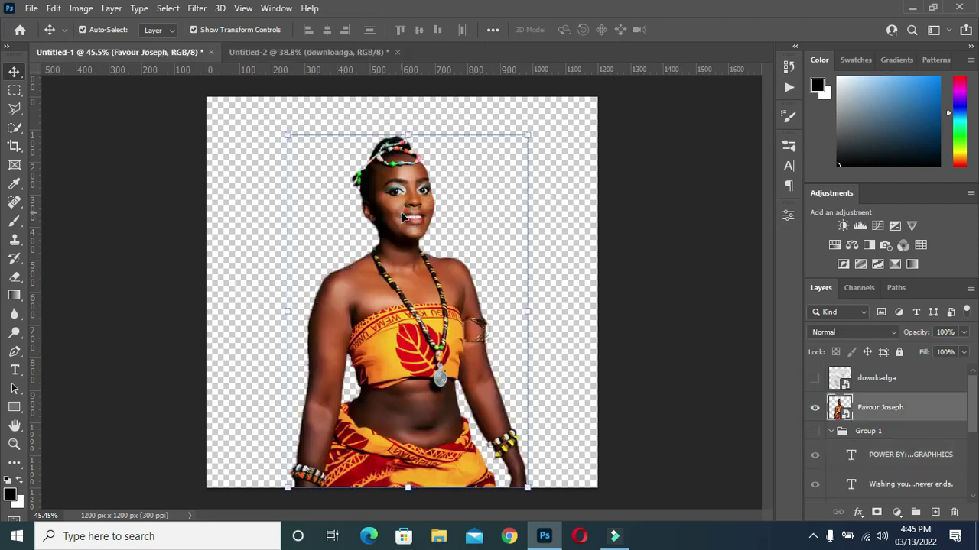
mouse_move(401, 217)
mouse_down()
mouse_move(316, 59)
mouse_move(341, 115)
mouse_up()
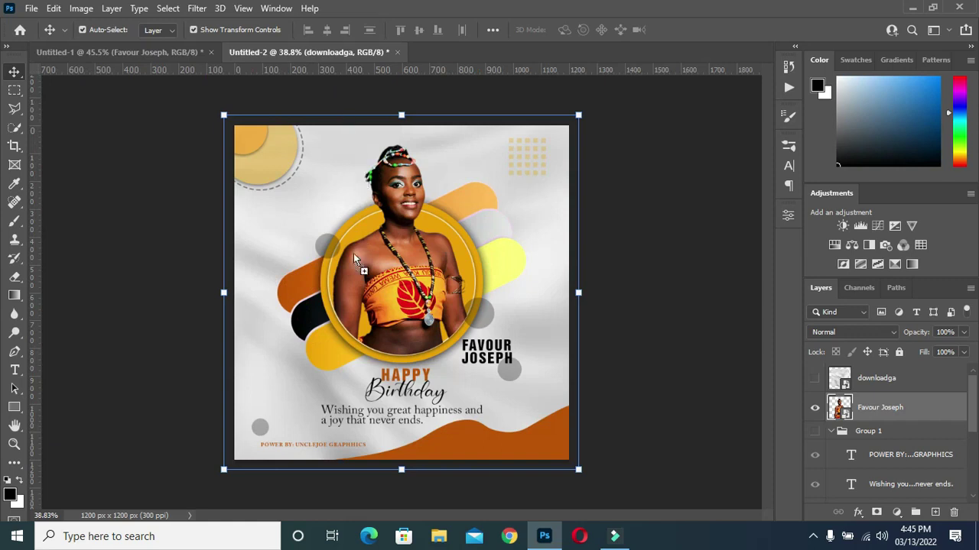
drag(323, 228, 334, 237)
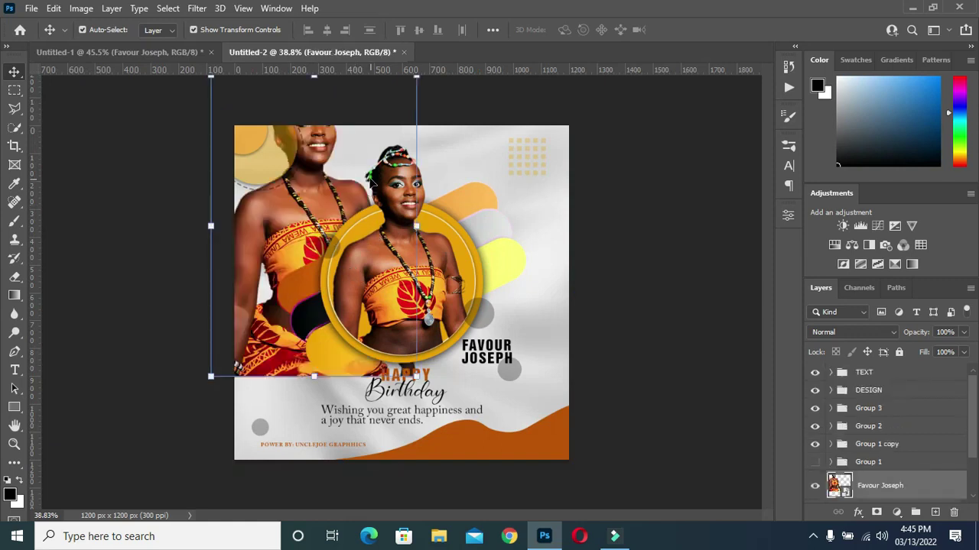
Scale the pasted photo to about 19% and place it left of the circle
key(ctrl+t)
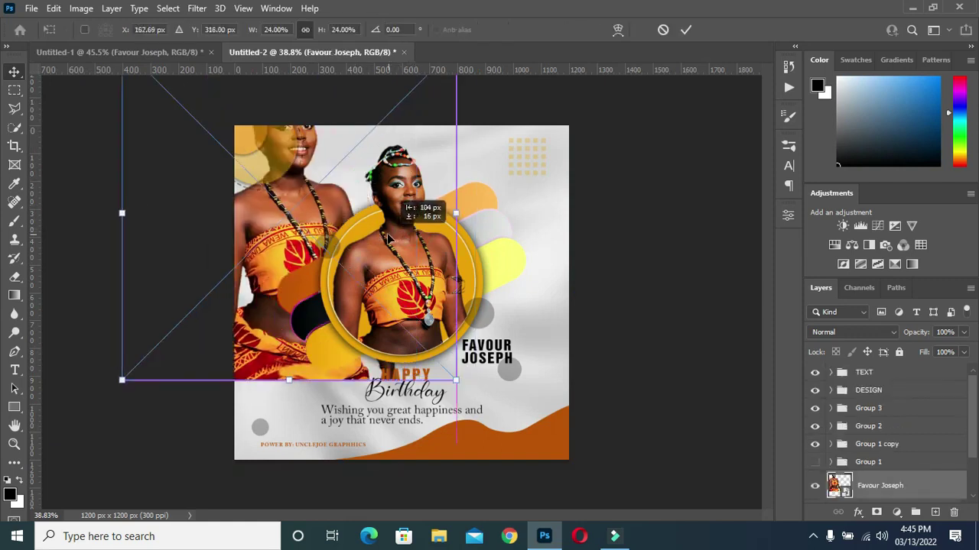
drag(353, 293, 353, 283)
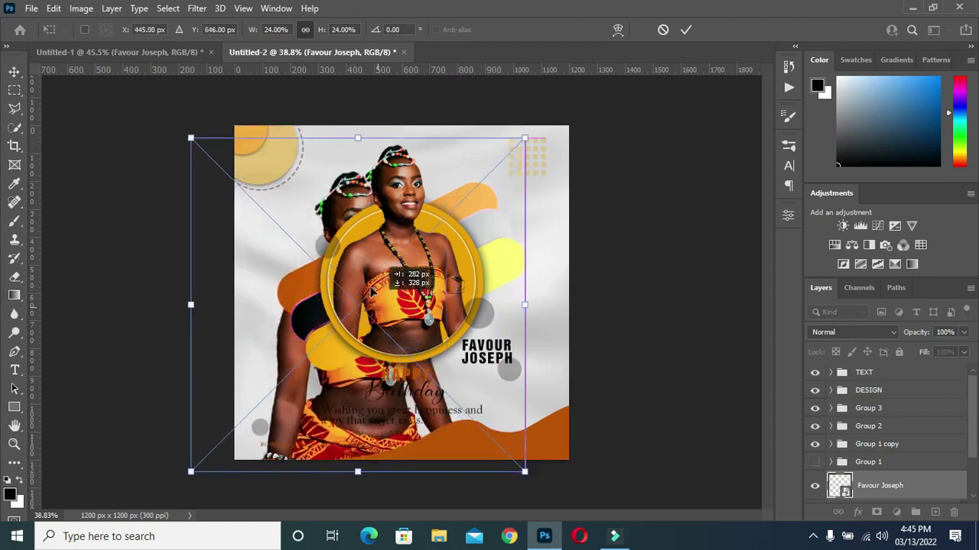
drag(352, 276, 343, 270)
drag(498, 103, 432, 168)
drag(294, 242, 307, 221)
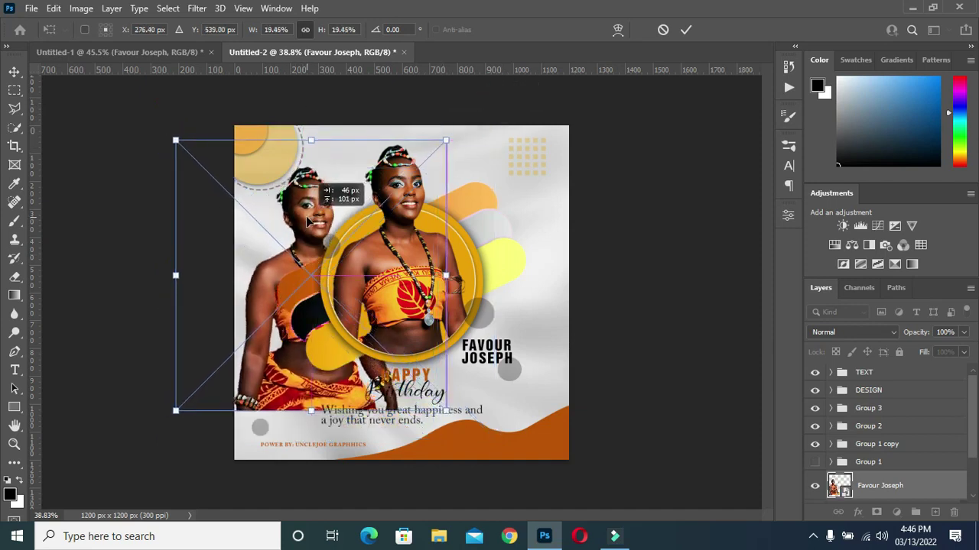
key(ctrl+0)
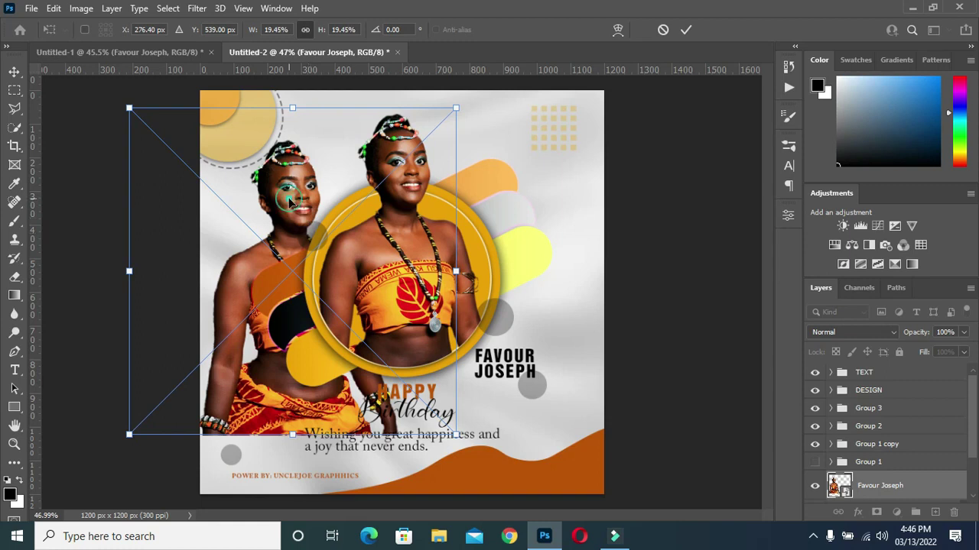
key(Return)
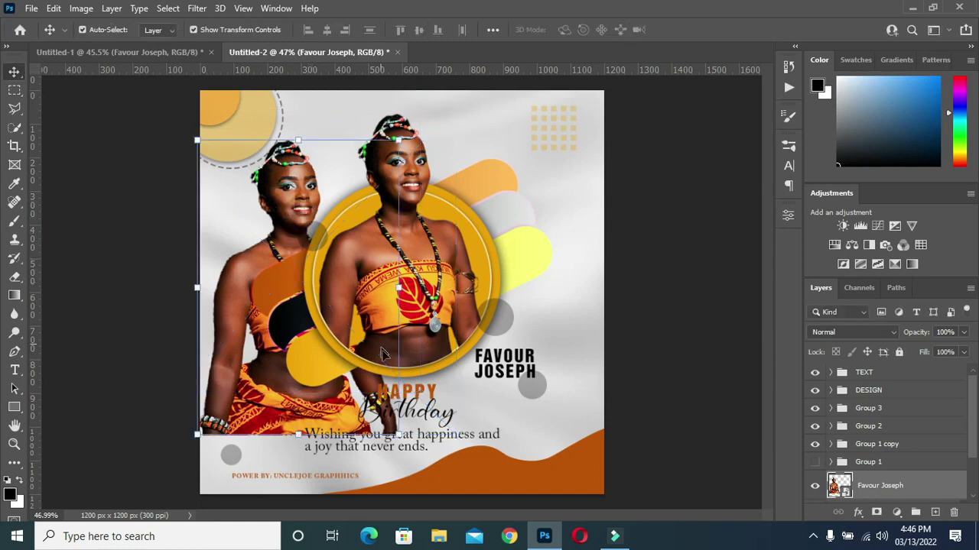
click(876, 510)
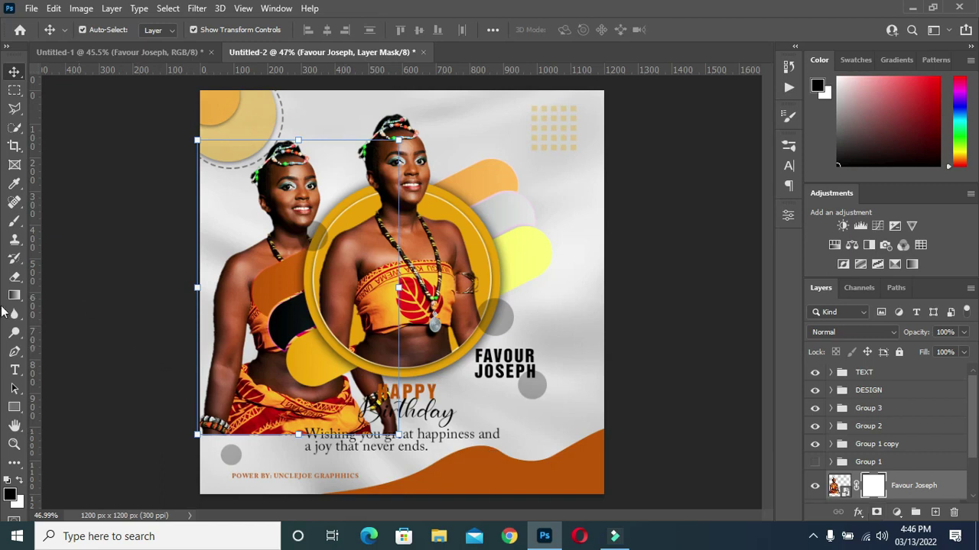
Fade out the bottom of the left photo with a gradient on its mask
click(15, 296)
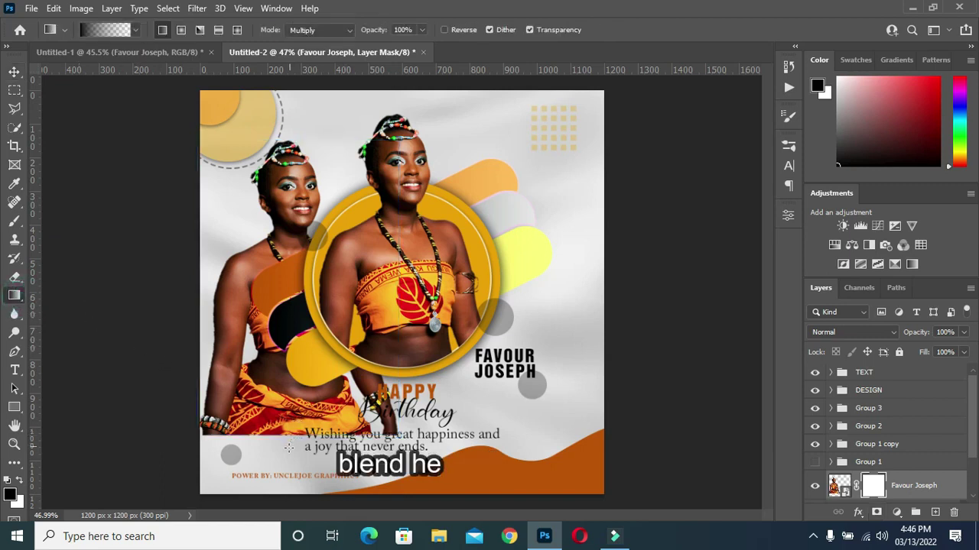
drag(280, 451, 293, 389)
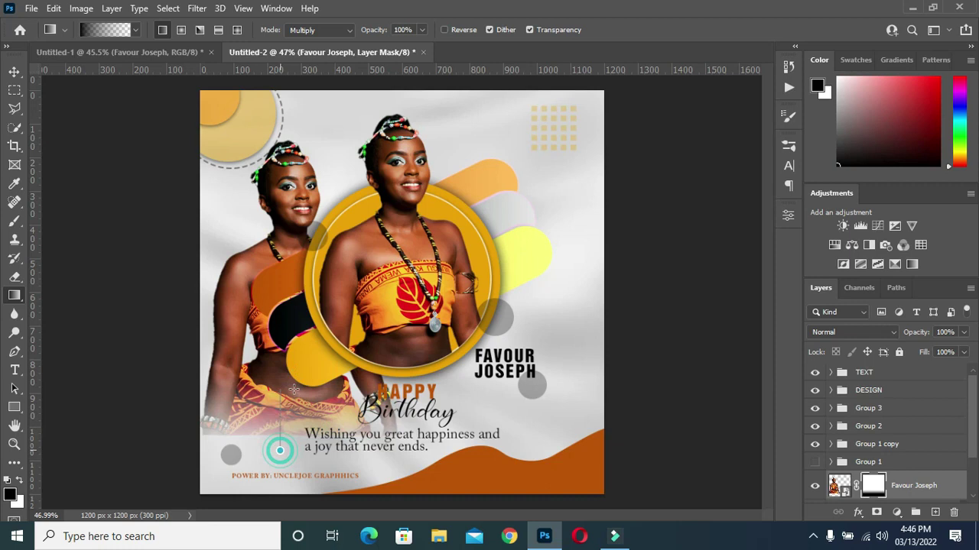
drag(275, 456, 284, 346)
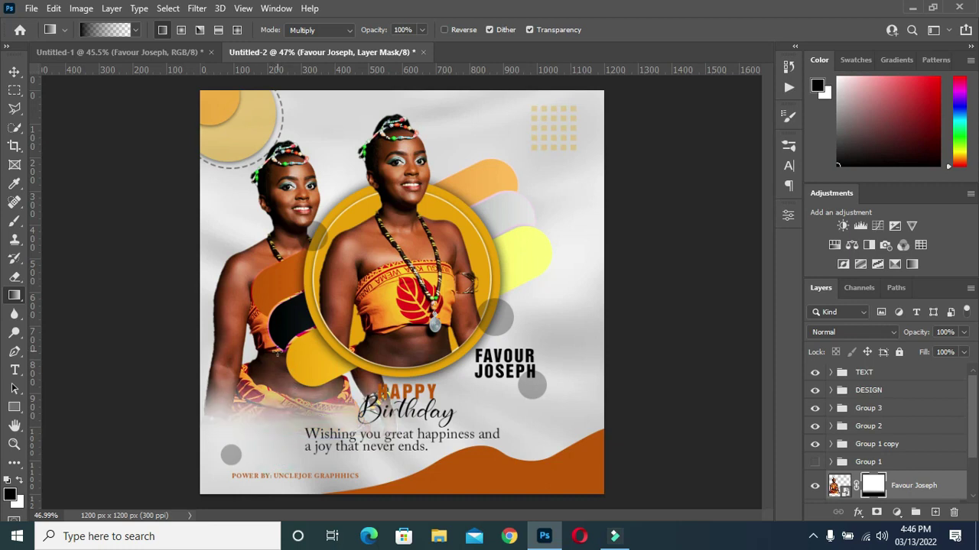
click(15, 71)
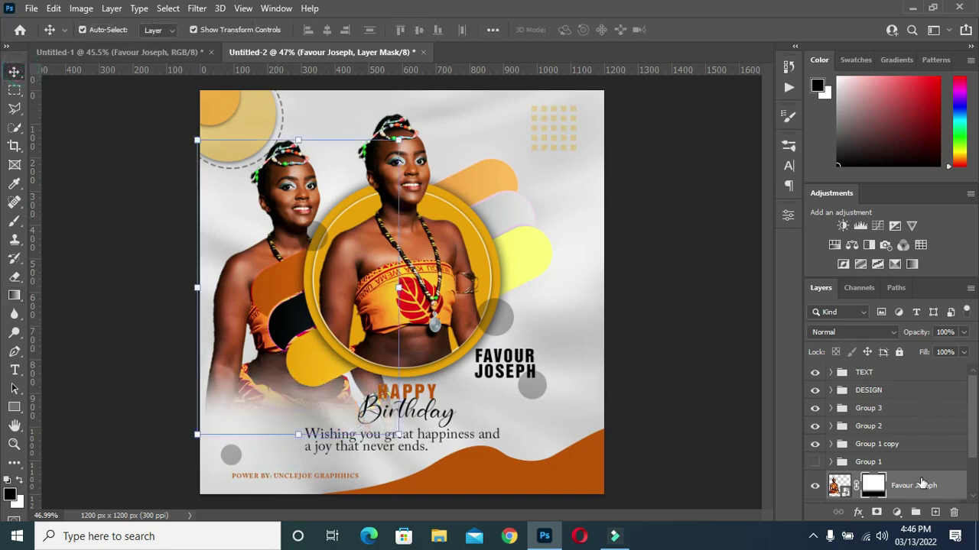
Rasterize the photo, desaturate it to greyscale and set its opacity to 16%
right_click(915, 484)
click(799, 279)
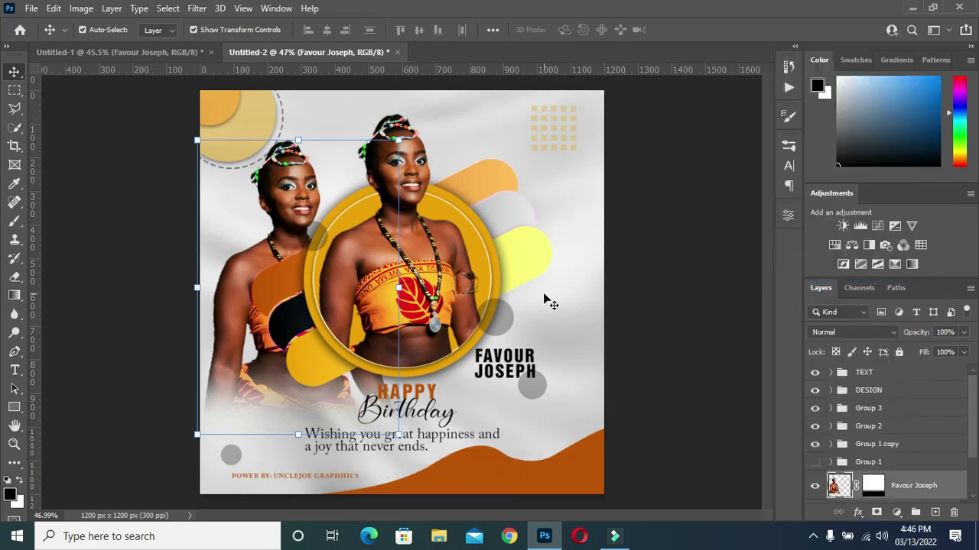
key(ctrl+shift+u)
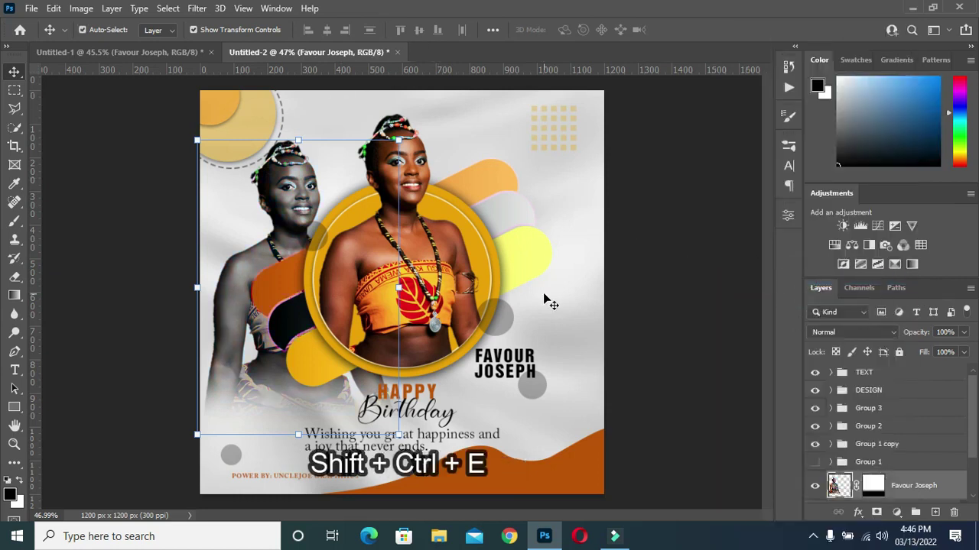
click(952, 332)
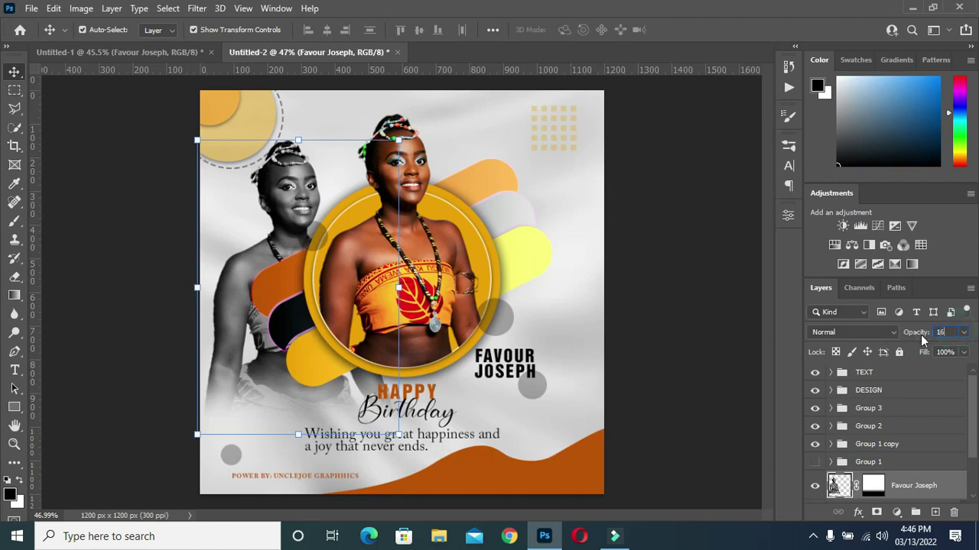
text(16)
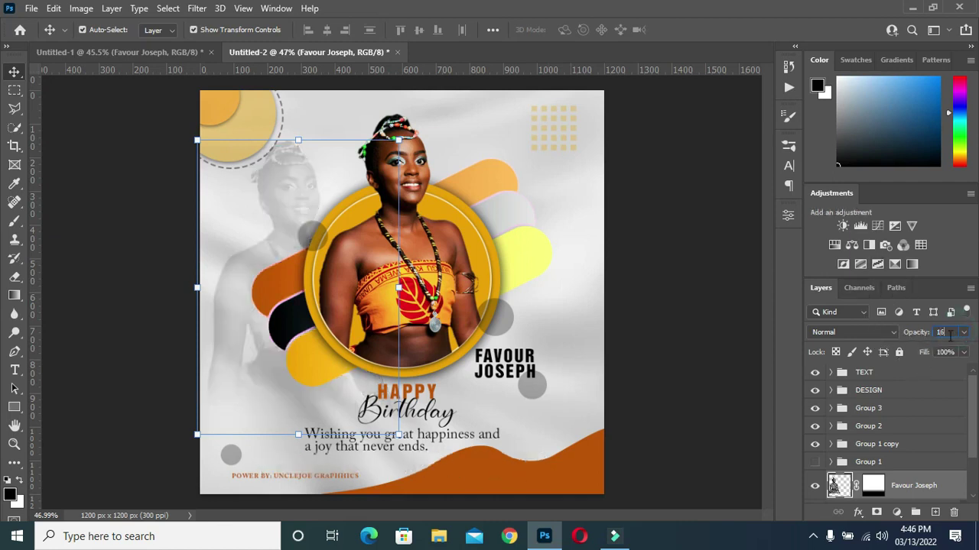
key(Return)
key(Return)
click(720, 310)
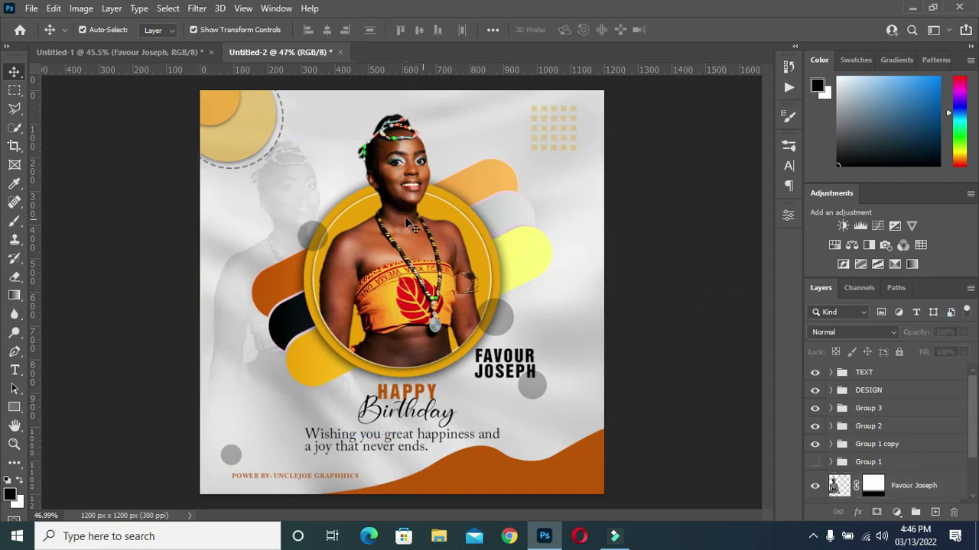
scroll(359, 249, down, 1)
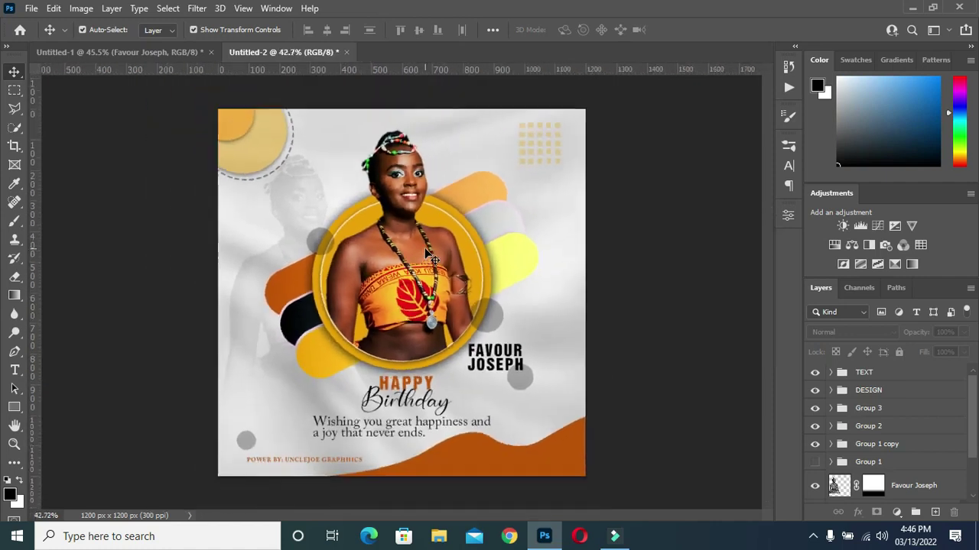
click(639, 247)
scroll(457, 346, up, 2)
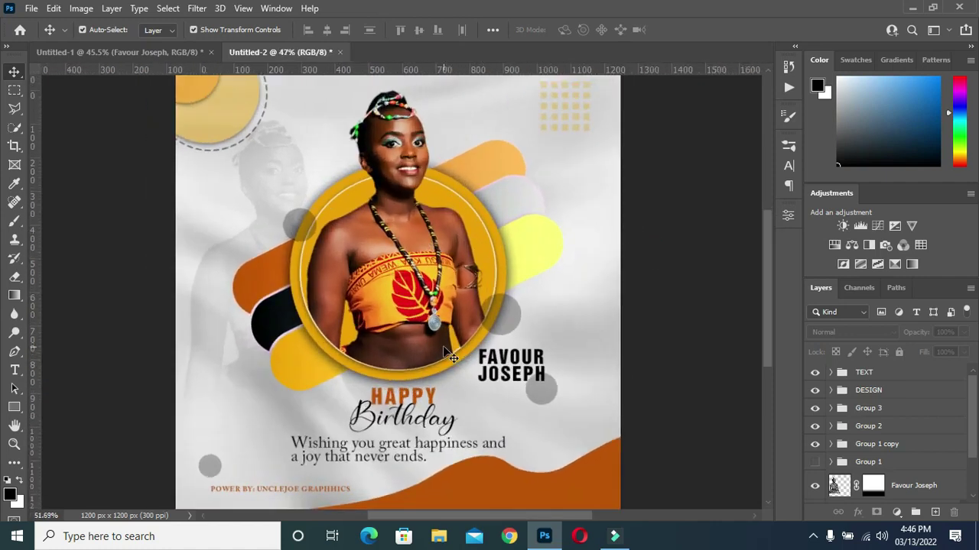
scroll(504, 226, down, 1)
scroll(389, 255, down, 1)
scroll(451, 263, up, 2)
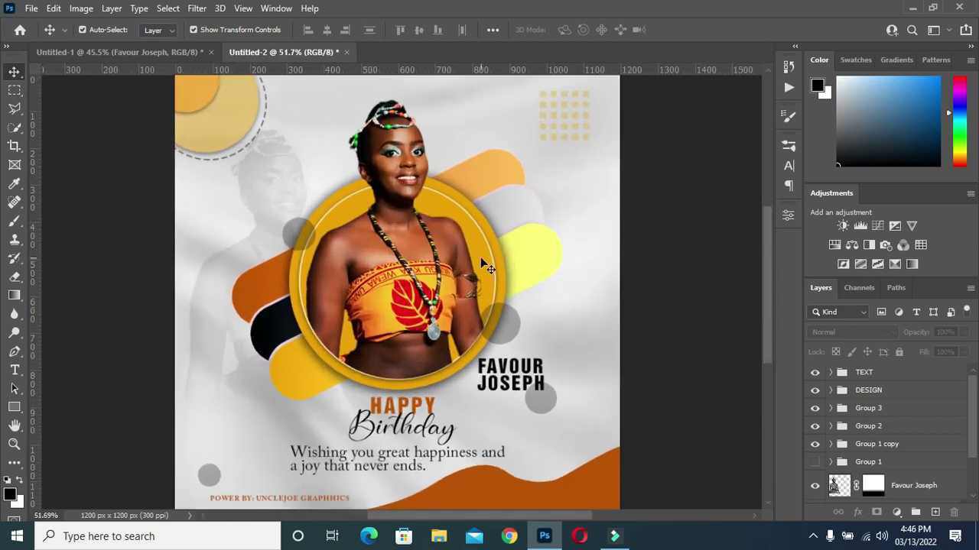